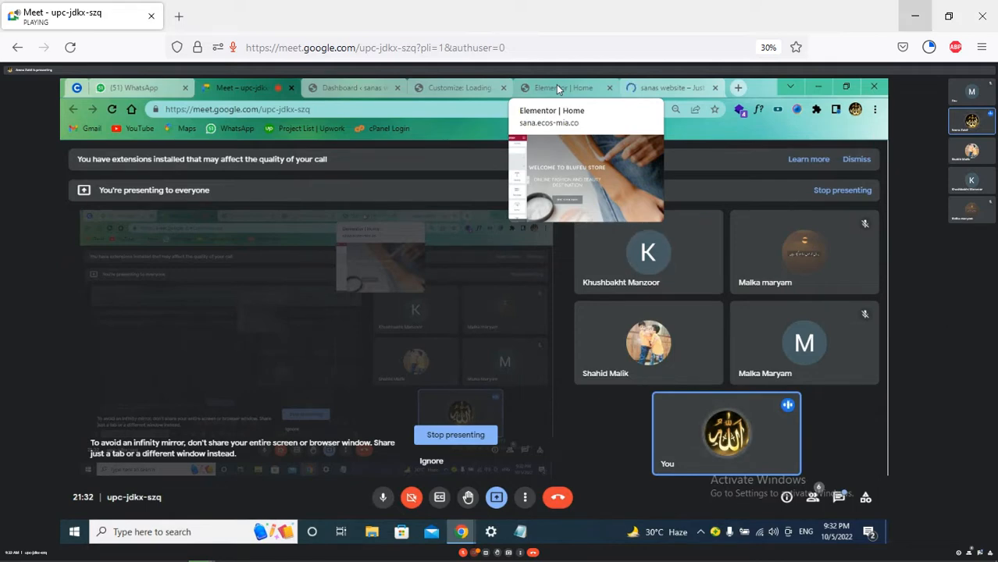
# Step: Resume the paused Woh Pagal Si Episode 3 download from the browser's download list
pyautogui.click(928, 48)
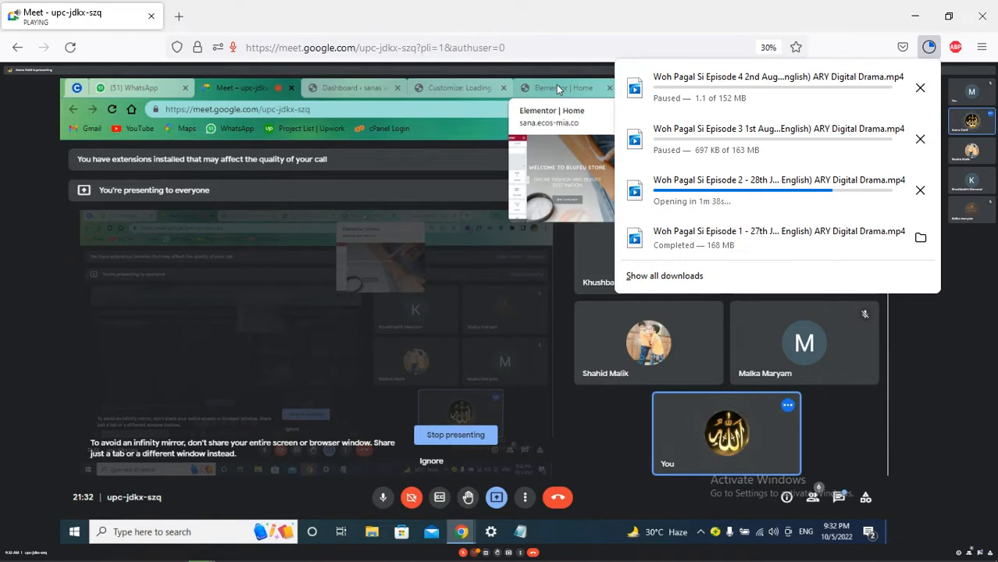
pyautogui.rightClick(784, 141)
pyautogui.click(812, 155)
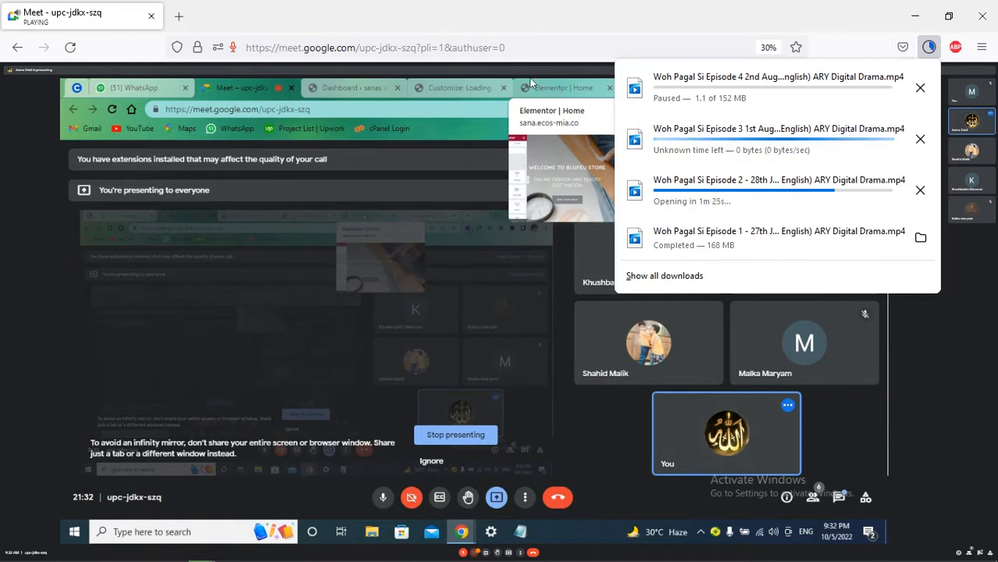
pyautogui.press('Escape')
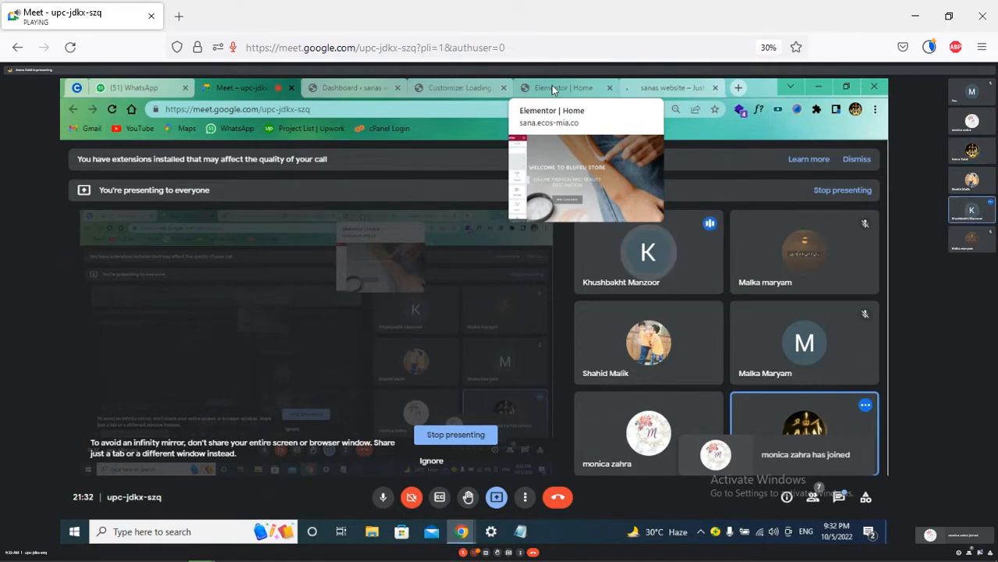
# Step: Switch to the Elementor editor of the Home page and check the speaker volume
pyautogui.click(552, 88)
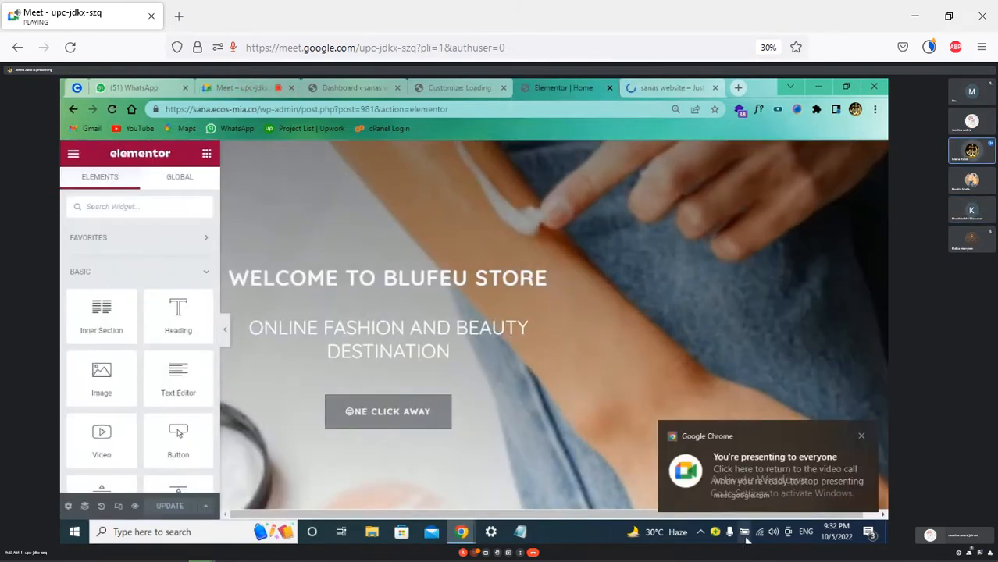
pyautogui.click(773, 533)
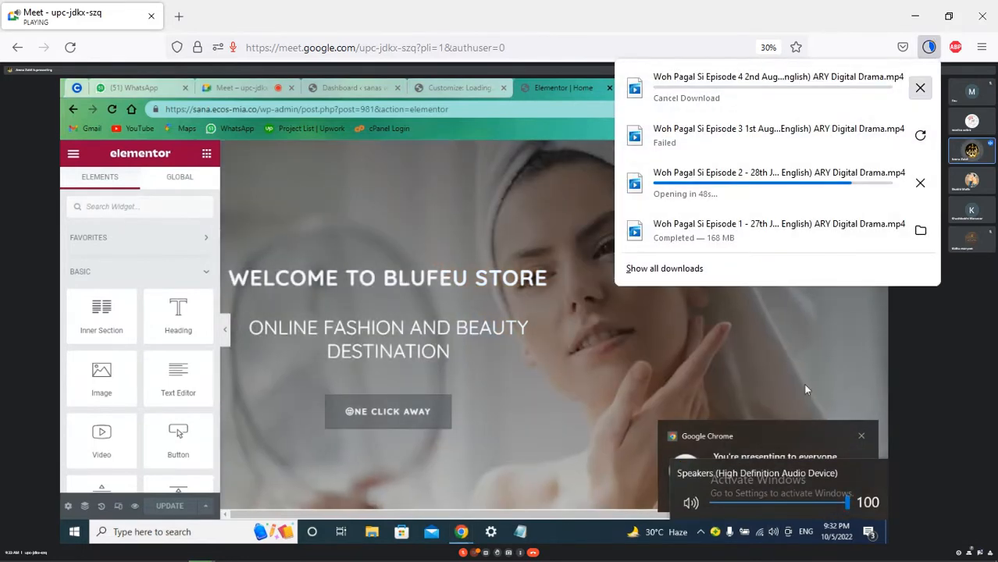
# Step: Retry the Woh Pagal Si Episode 3 download and dismiss the screen-presenting notification
pyautogui.click(920, 136)
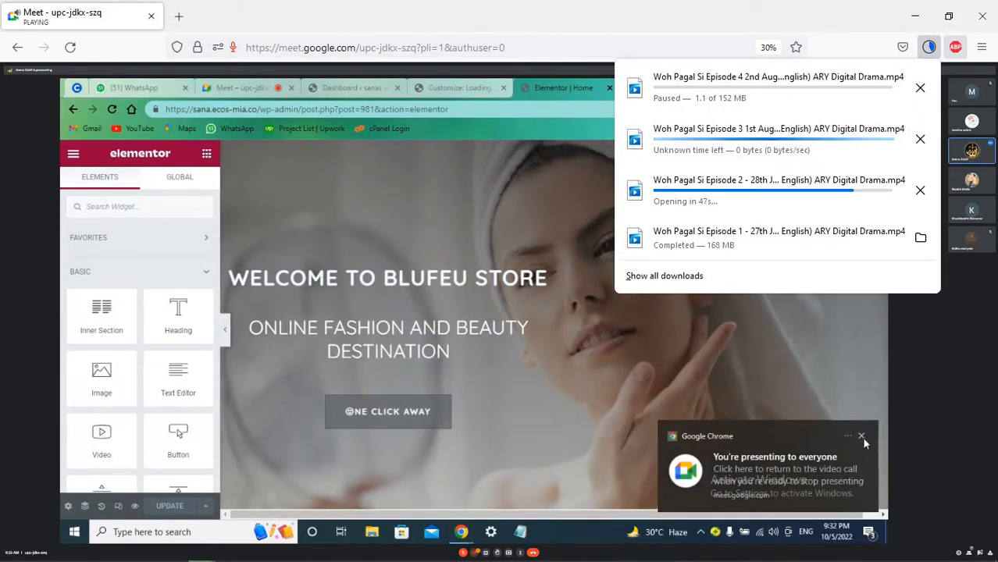
pyautogui.click(862, 437)
pyautogui.click(532, 121)
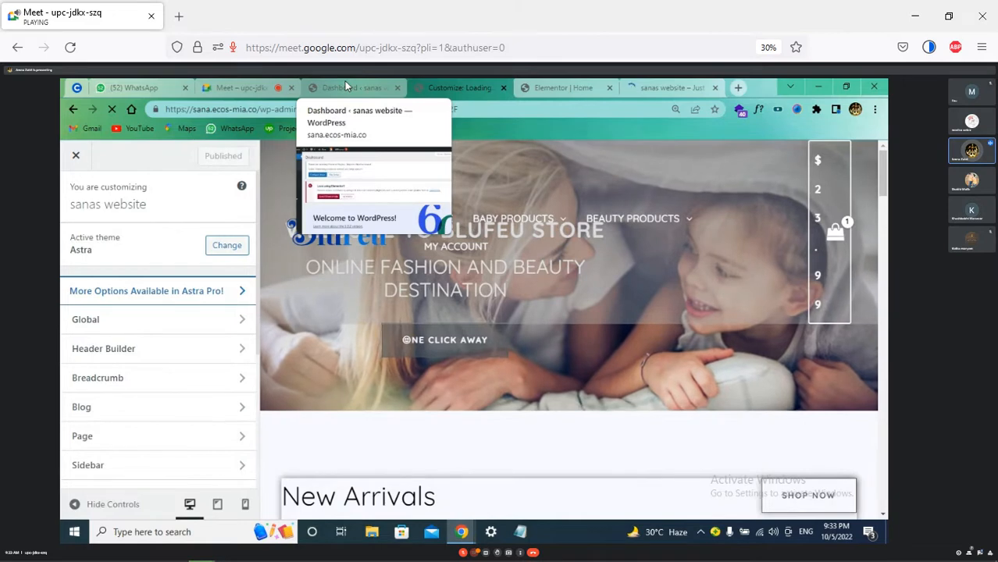
# Step: View the WordPress dashboard and go back to the theme Customizer of sanas website
pyautogui.click(347, 86)
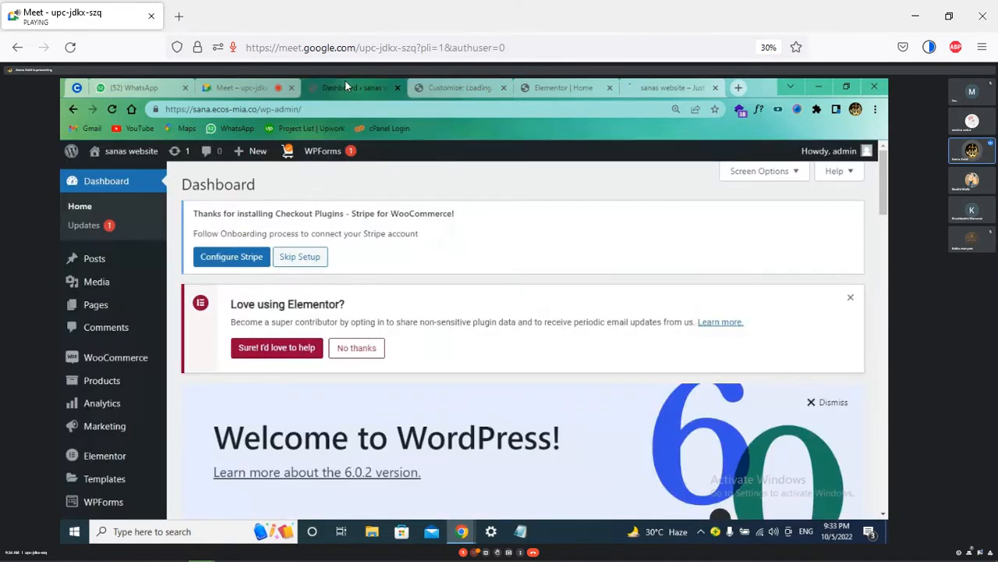
pyautogui.click(461, 87)
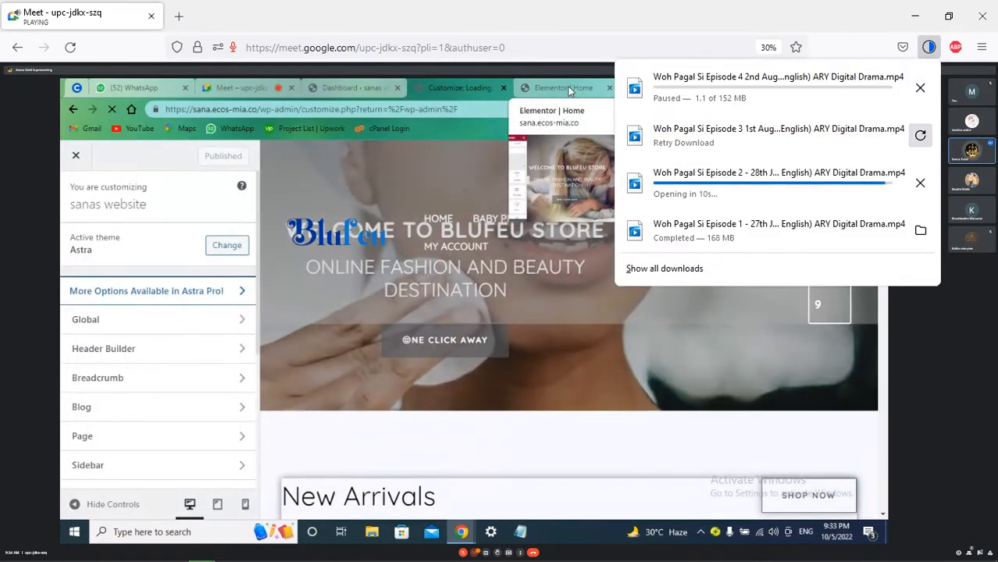
# Step: Retry the Woh Pagal Si Episode 3 download and resume the paused Episode 4 download
pyautogui.click(920, 135)
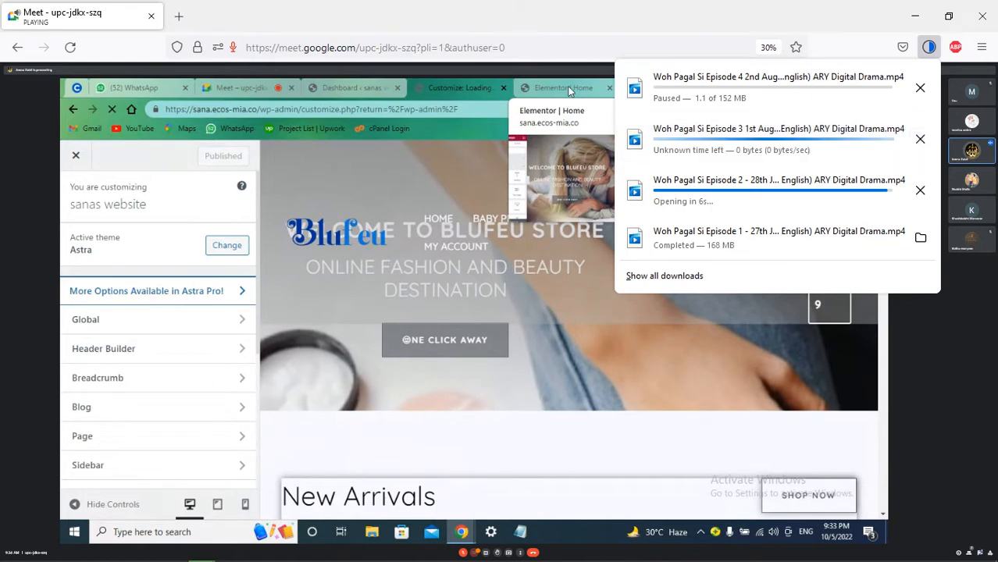
pyautogui.rightClick(818, 88)
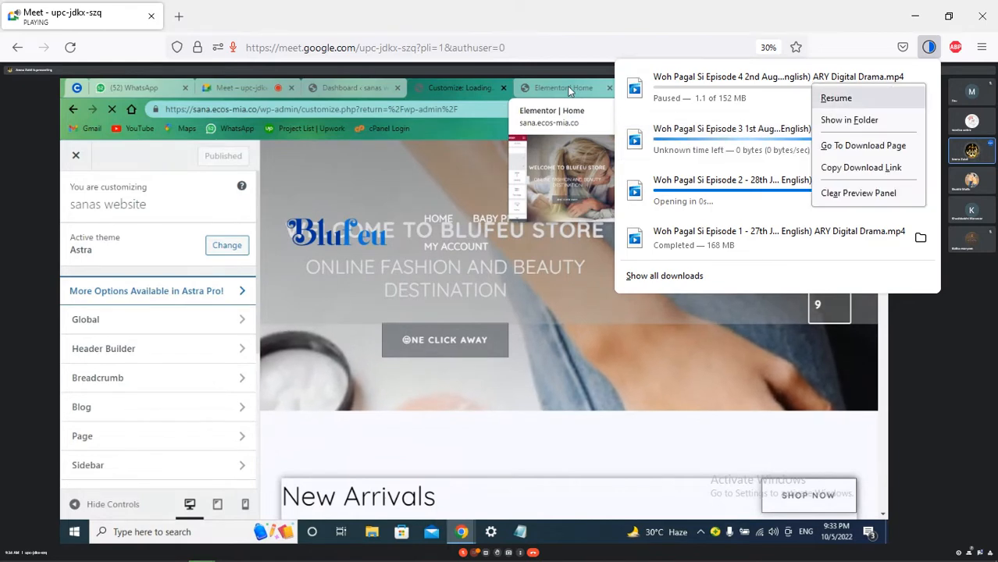
pyautogui.click(839, 98)
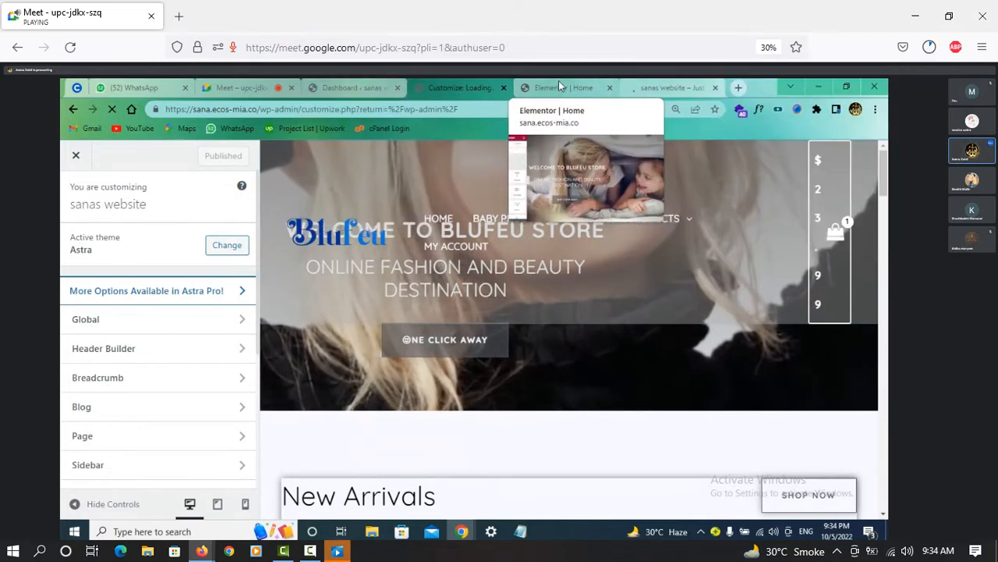
# Step: View the Home page in the Elementor editor and return to the Google Meet call to check the participants
pyautogui.click(560, 84)
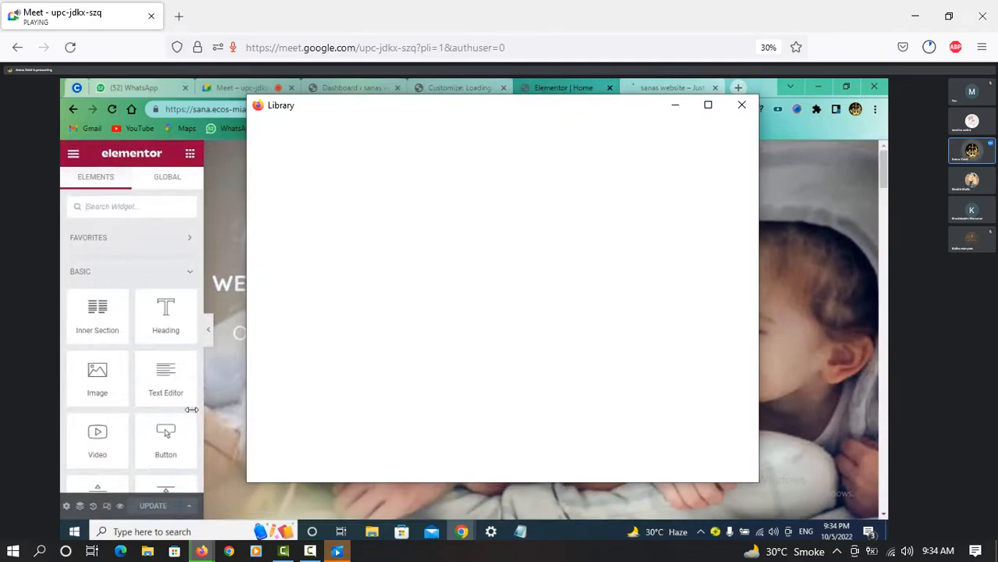
pyautogui.rightClick(930, 323)
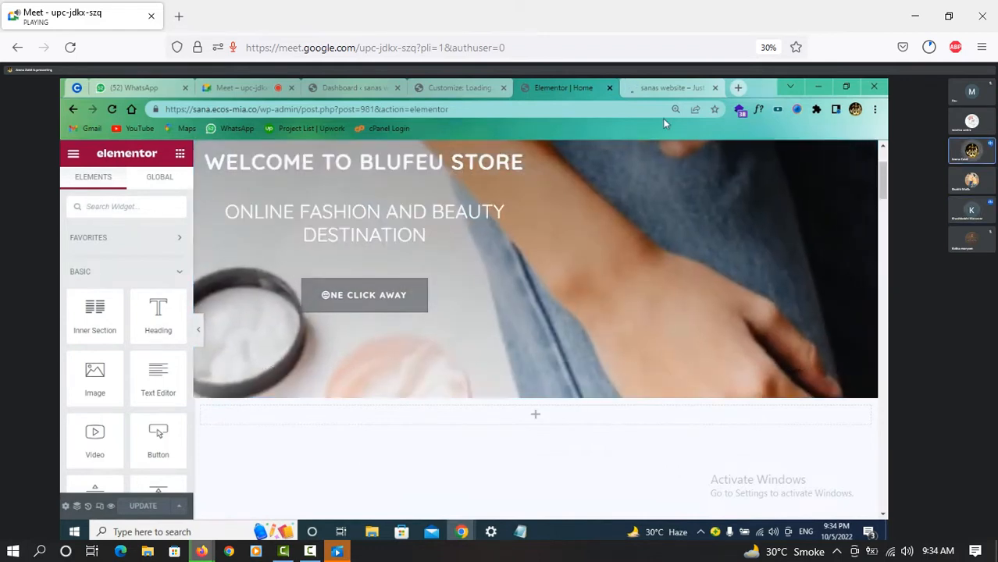
pyautogui.click(248, 89)
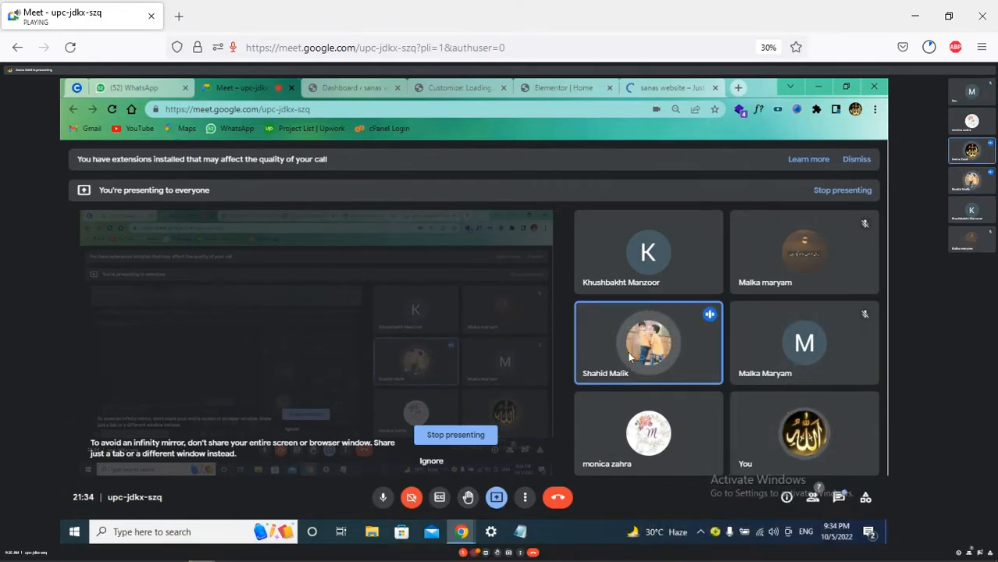
pyautogui.moveTo(658, 356)
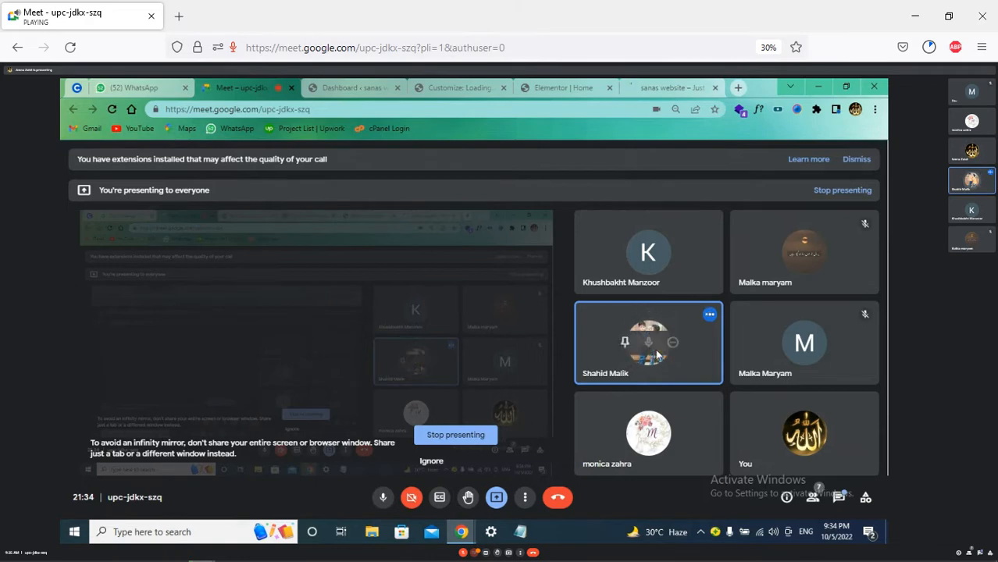
pyautogui.moveTo(601, 85)
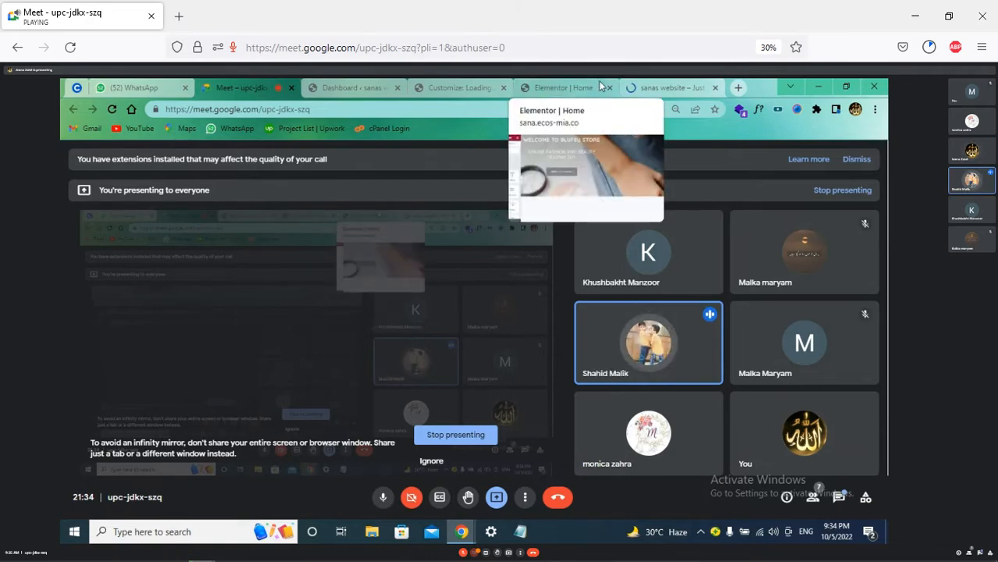
pyautogui.moveTo(672, 89)
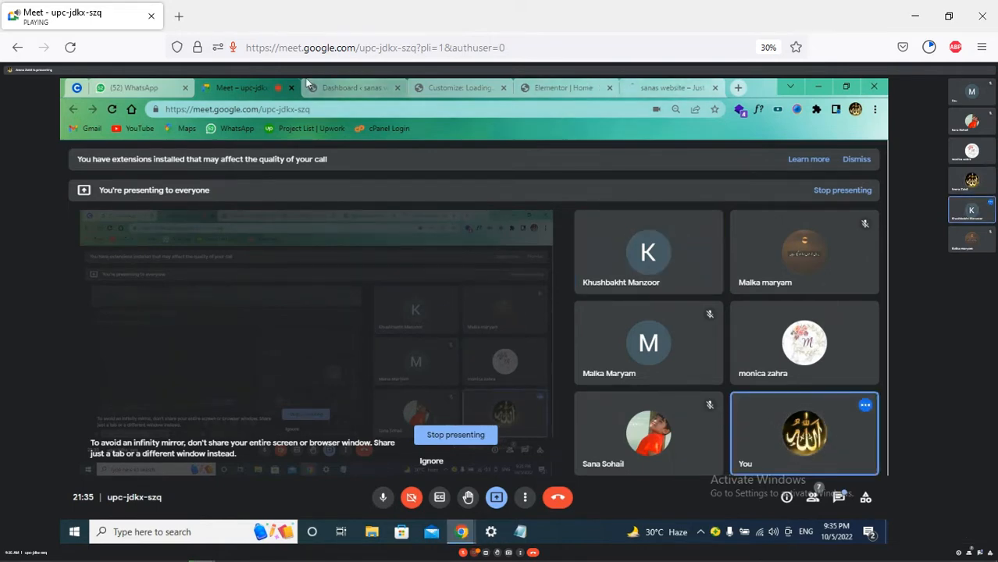
# Step: Revisit the WordPress dashboard and Customizer, ending in the Elementor editor of the Home page with the presenting notification dismissed
pyautogui.click(338, 86)
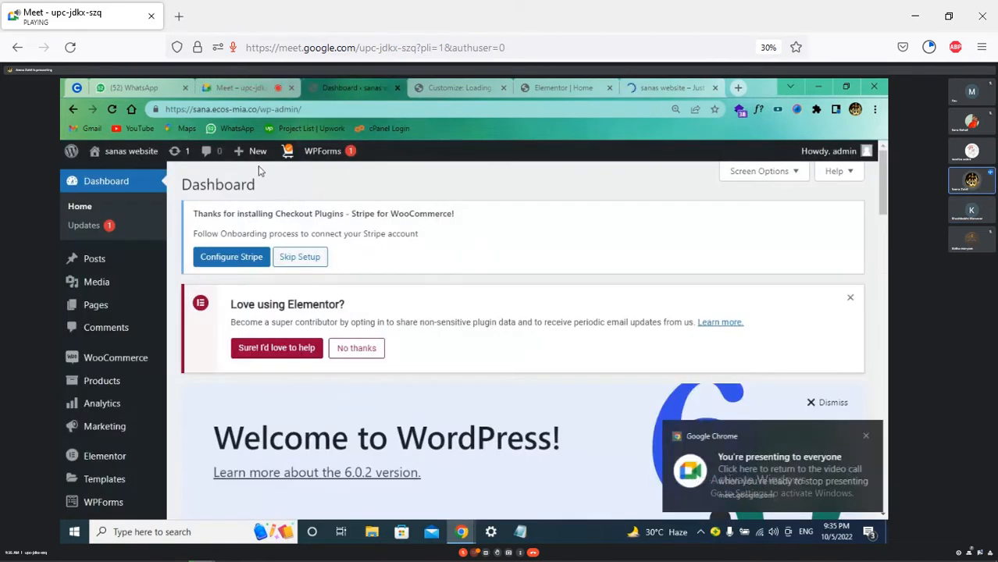
pyautogui.click(464, 83)
pyautogui.click(552, 88)
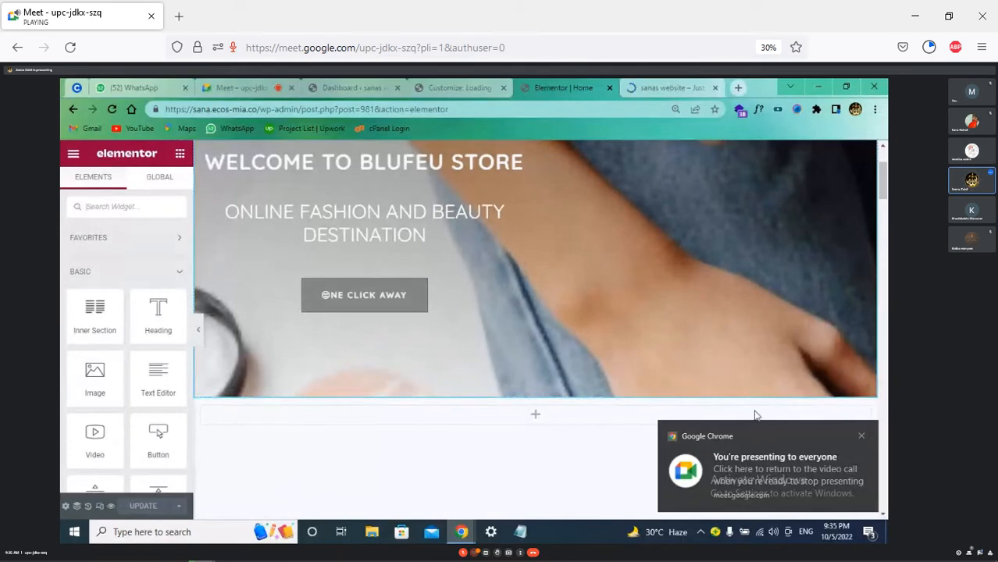
pyautogui.click(861, 439)
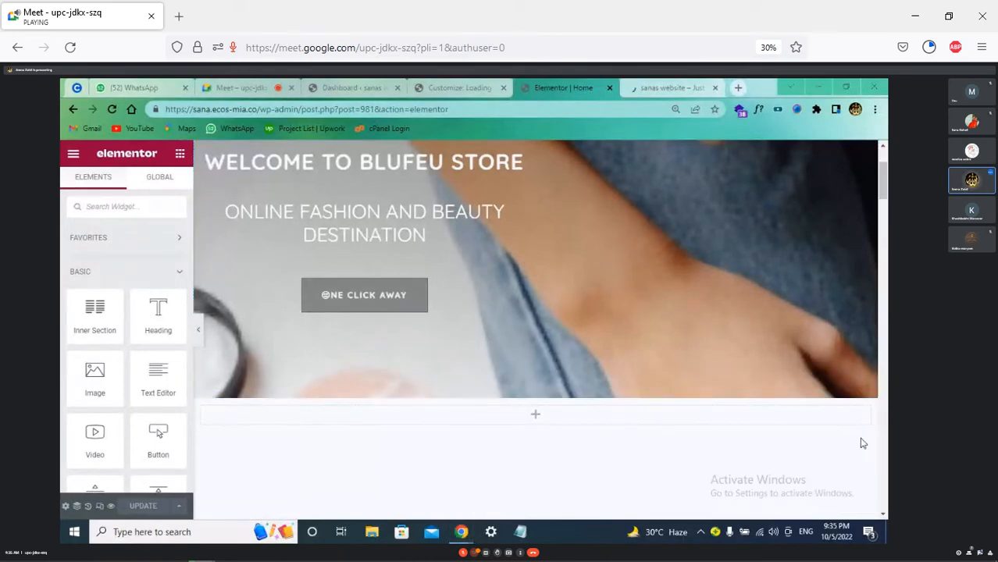
# Step: Examine the Home page from the welcome banner down through the New Arrivals product section
pyautogui.scroll(-3, 616, 412)
pyautogui.scroll(4, 616, 411)
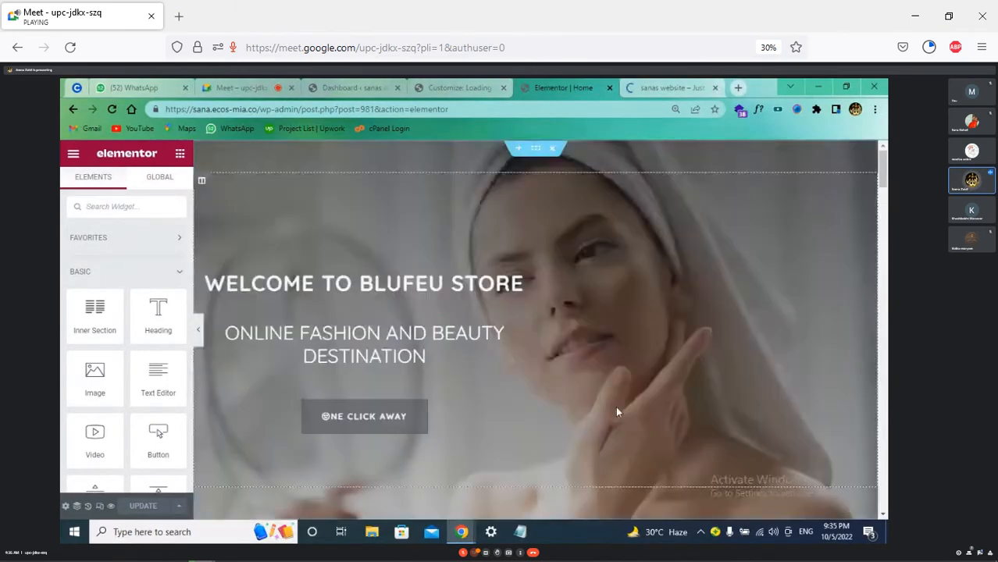
pyautogui.scroll(-4, 616, 412)
pyautogui.scroll(-5, 617, 412)
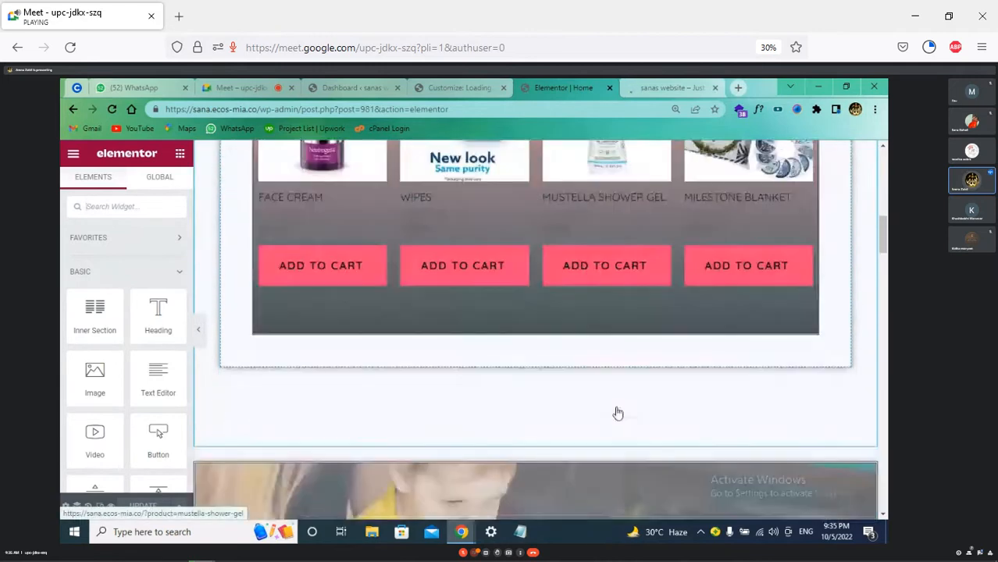
pyautogui.scroll(10, 616, 411)
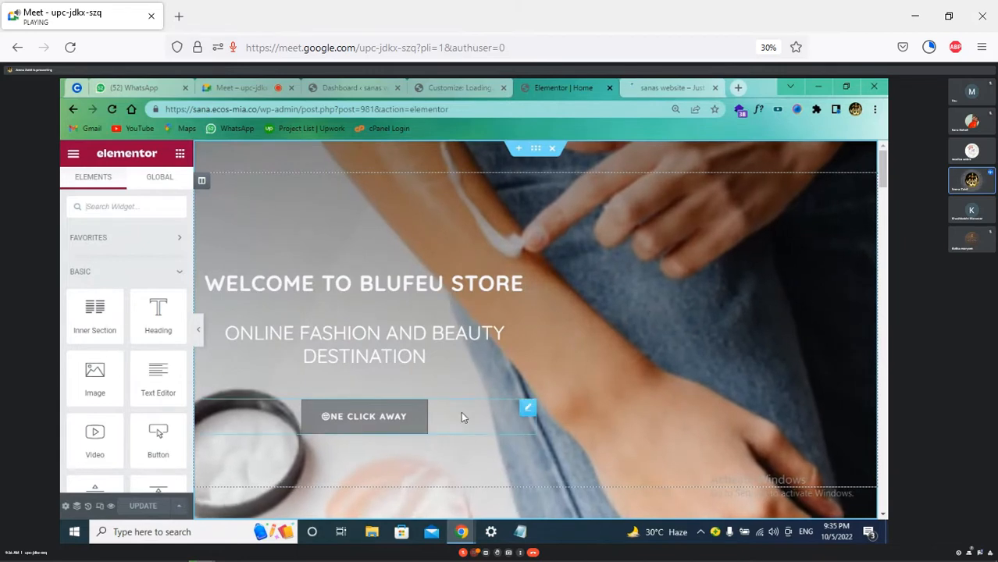
pyautogui.scroll(-7, 461, 414)
pyautogui.scroll(4, 461, 416)
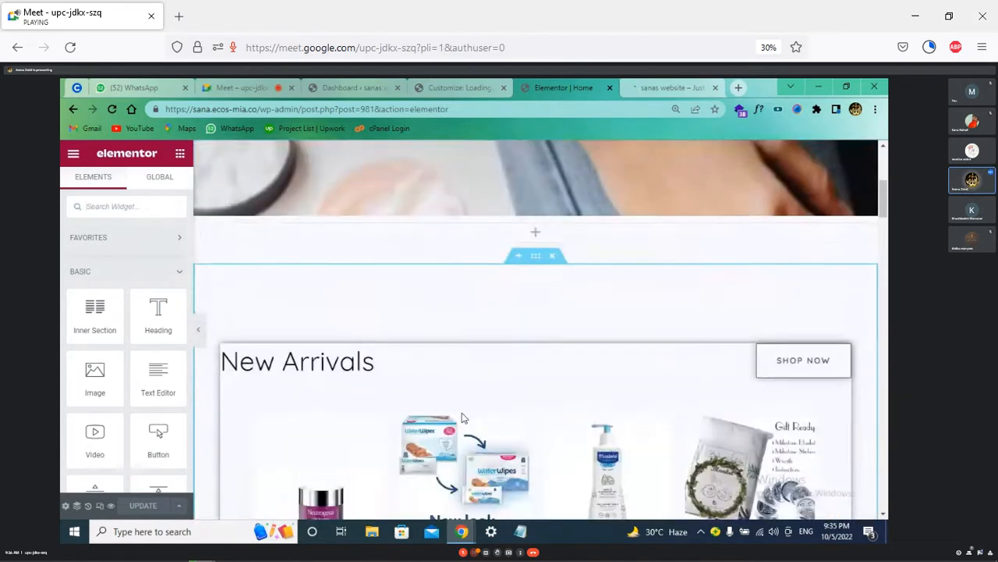
pyautogui.scroll(4, 461, 418)
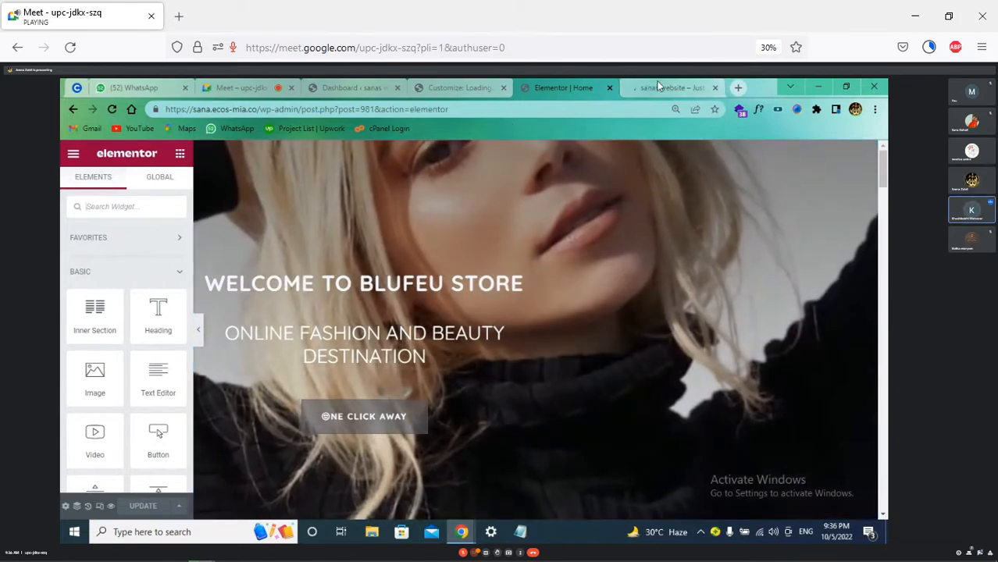
# Step: Show the live front page of sanas website and enlarge the meeting window to full screen
pyautogui.click(647, 88)
pyautogui.press('F11')
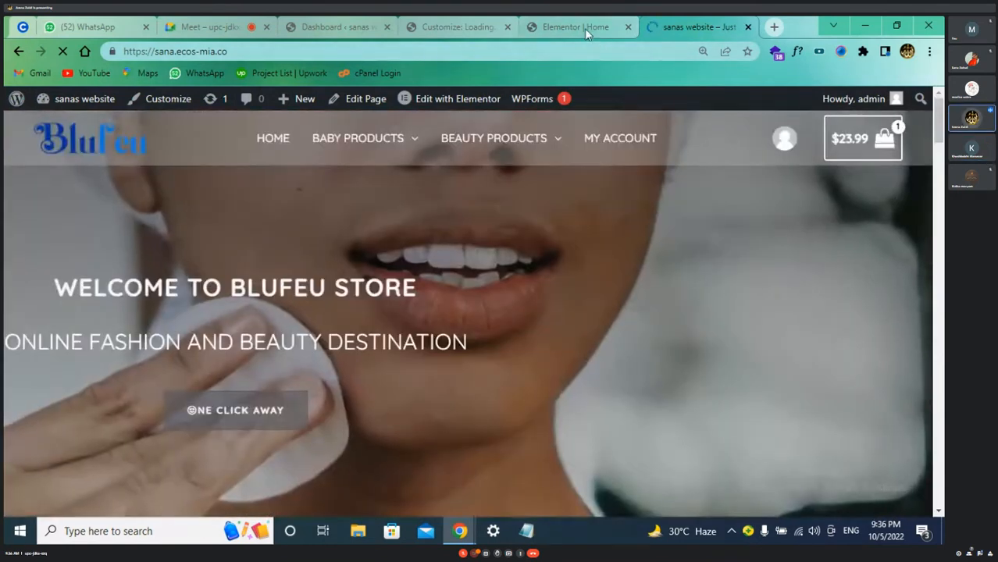
# Step: Return to the Elementor editor of the Home page and open Site Settings
pyautogui.moveTo(585, 28)
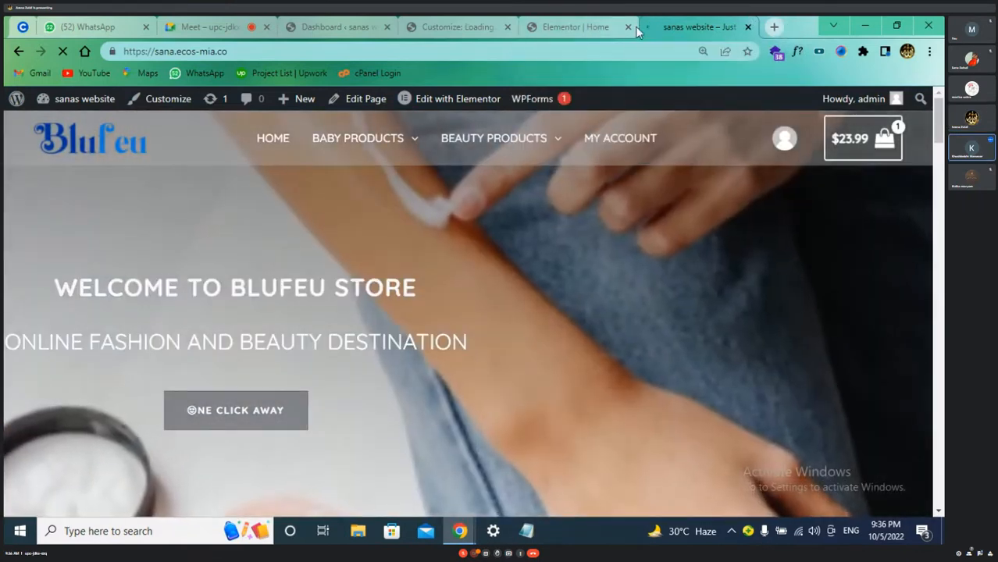
pyautogui.click(600, 28)
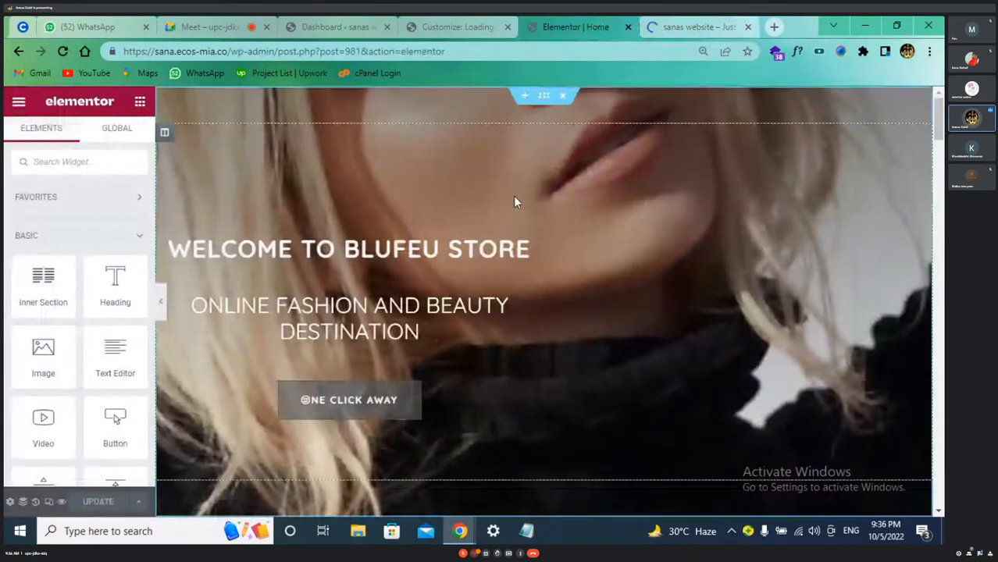
pyautogui.scroll(-2, 578, 328)
pyautogui.scroll(2, 591, 328)
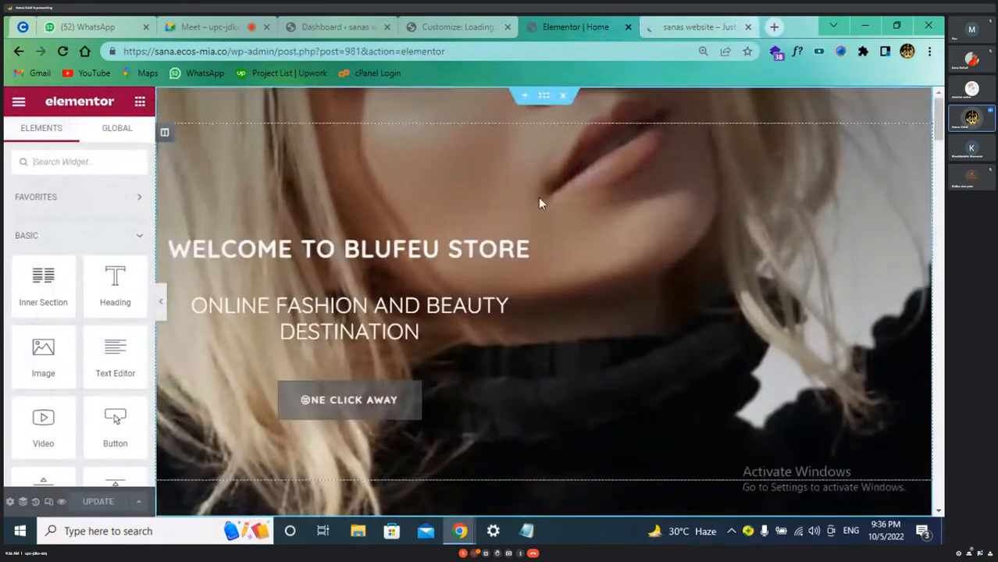
pyautogui.click(18, 102)
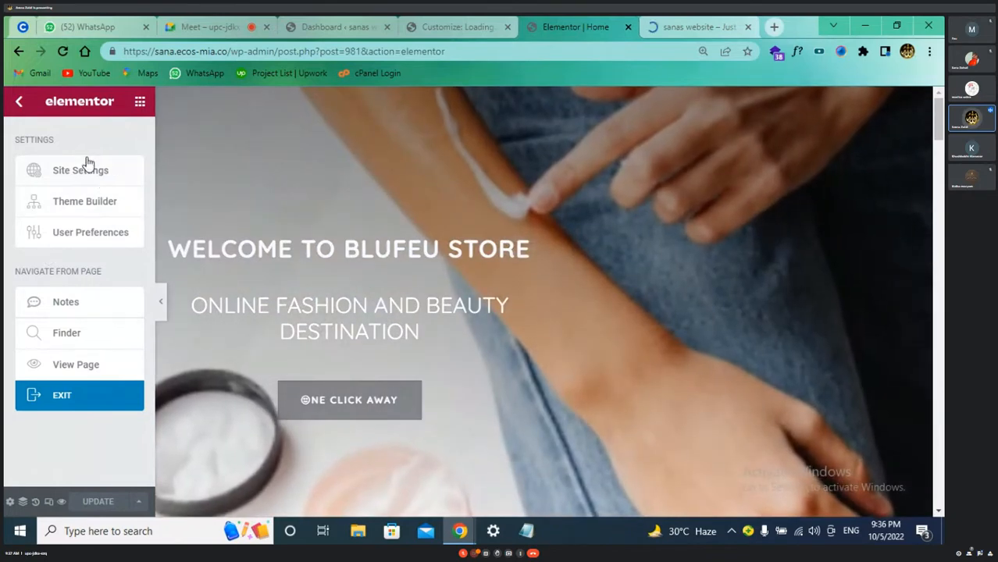
pyautogui.click(60, 174)
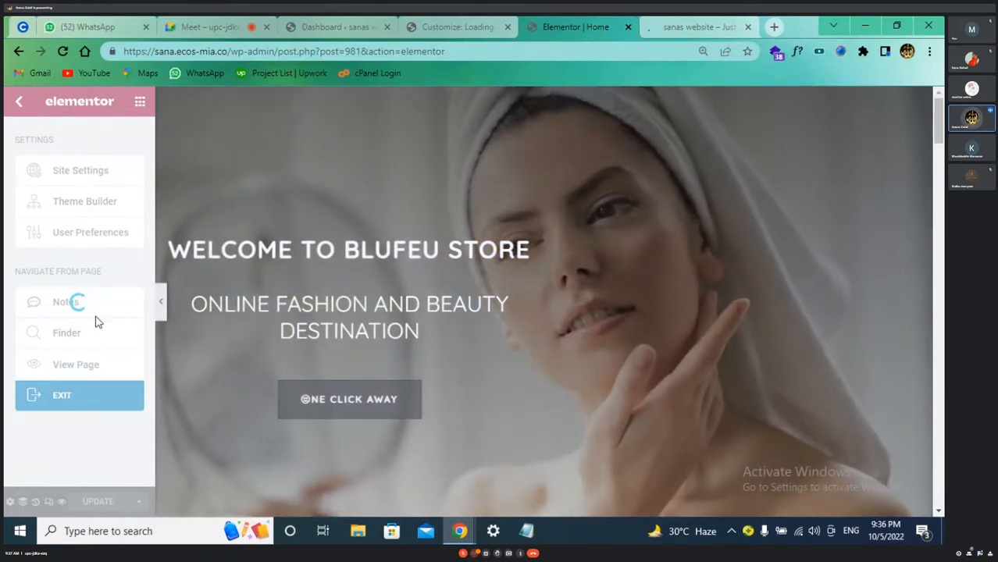
# Step: Look over the New Arrivals products and the Make Online Shopping Easier banner on the Home page
pyautogui.scroll(-10, 485, 265)
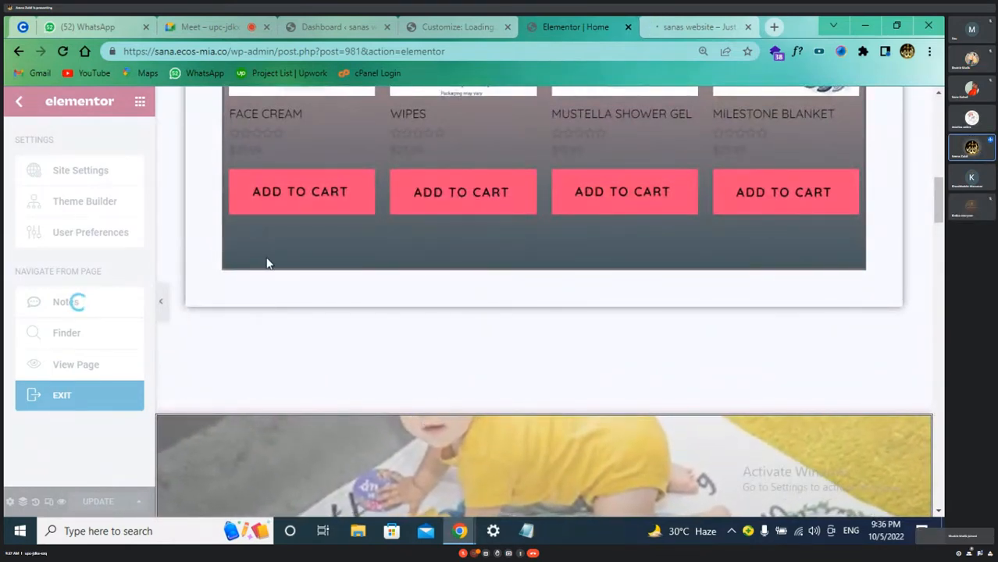
pyautogui.scroll(-3, 396, 414)
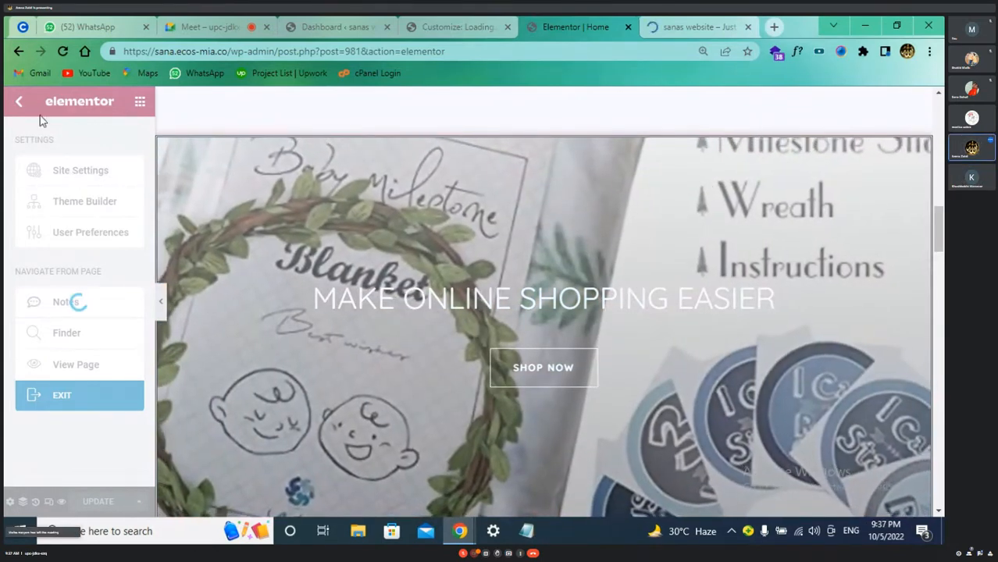
pyautogui.scroll(3, 538, 273)
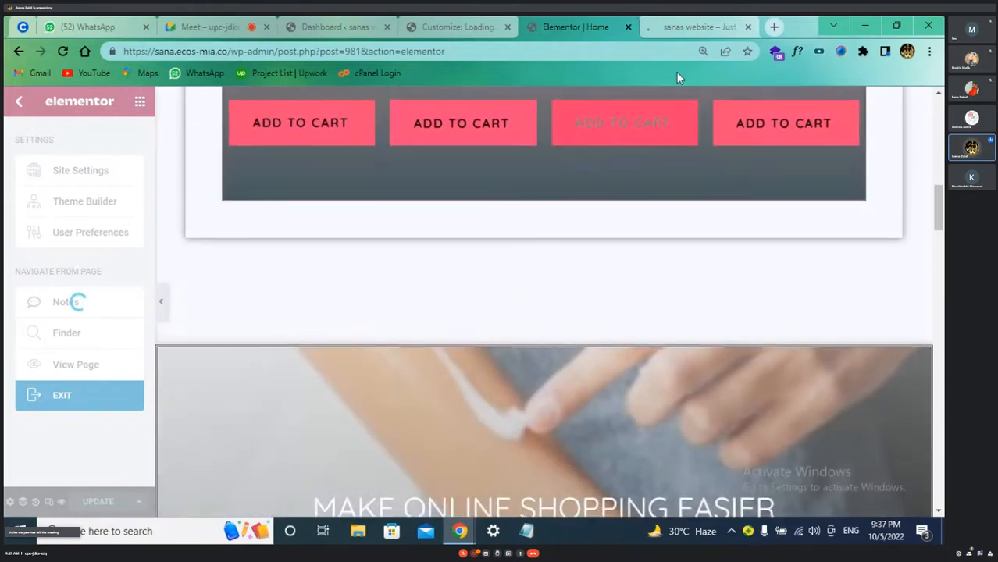
# Step: Close every open browser tab of sanas website: the front page, Elementor editor, Customizer and dashboard
pyautogui.click(682, 24)
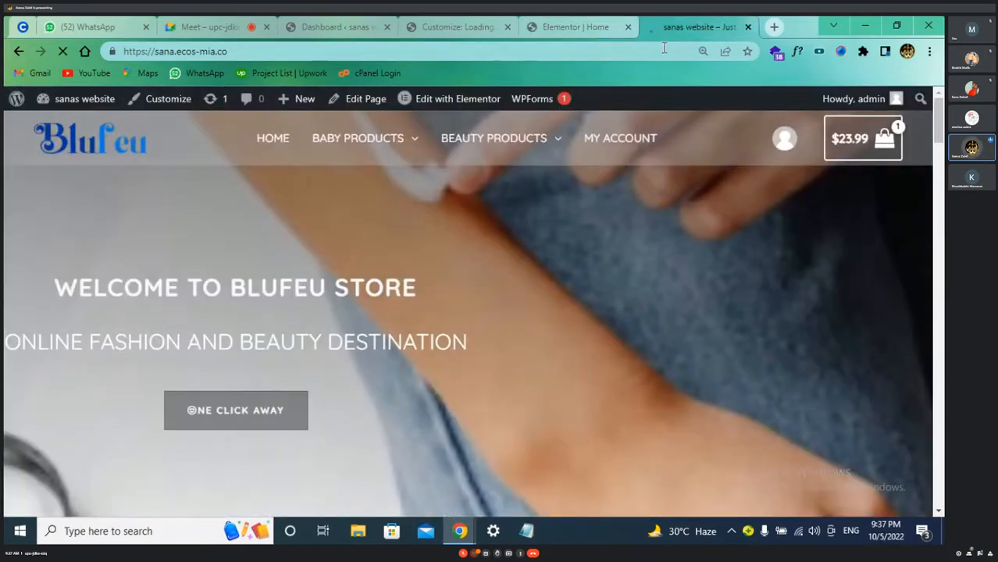
pyautogui.click(749, 27)
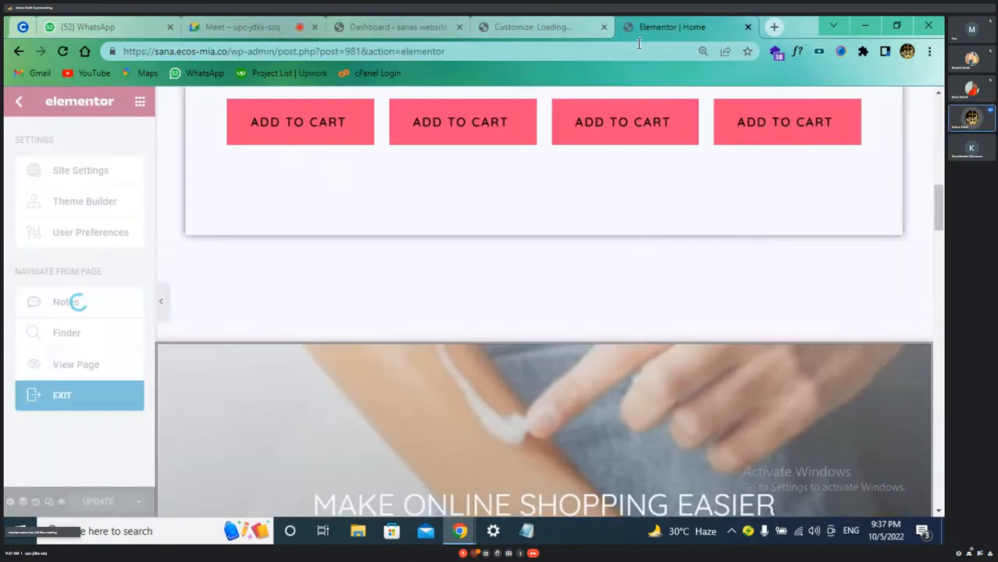
pyautogui.click(748, 27)
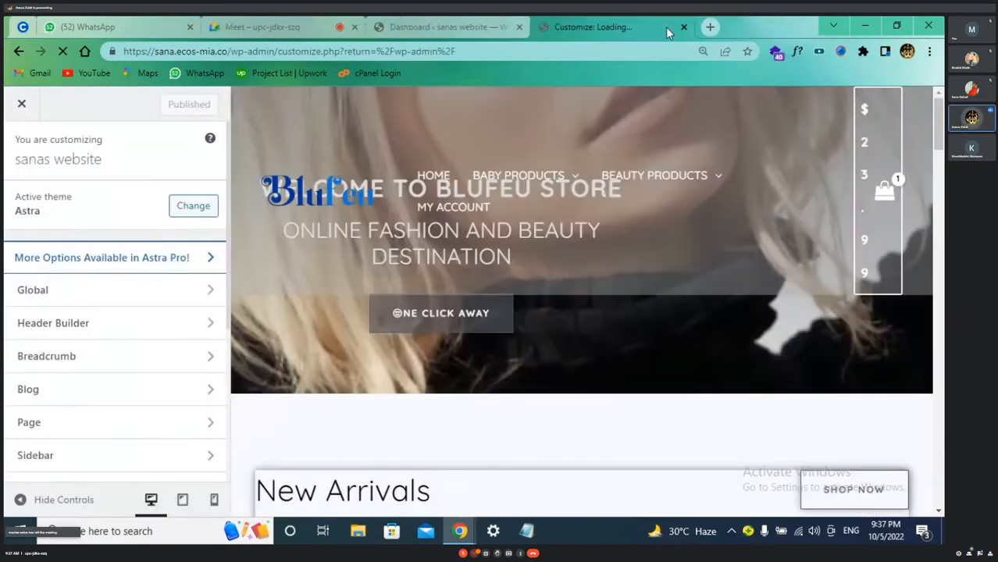
pyautogui.click(695, 27)
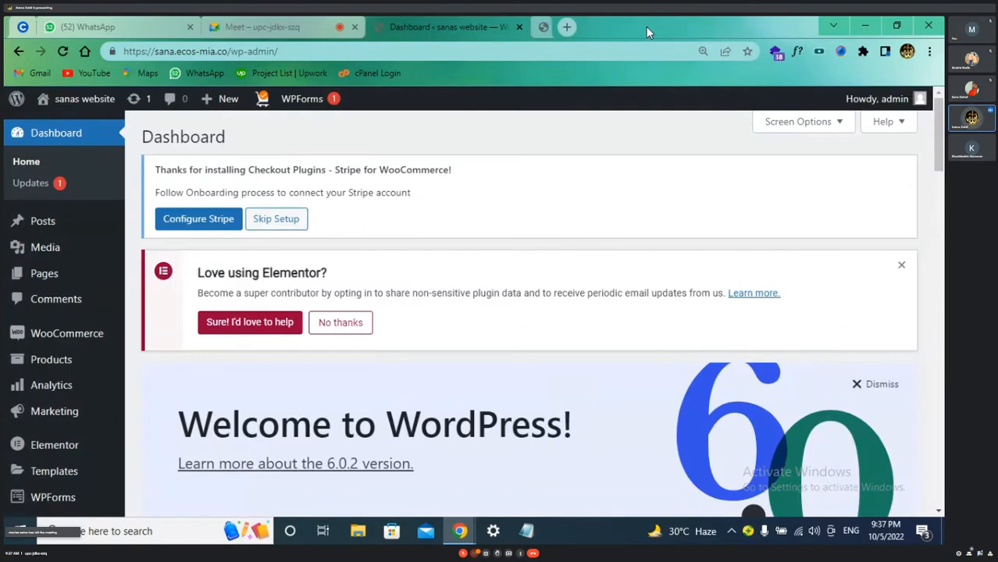
pyautogui.click(518, 28)
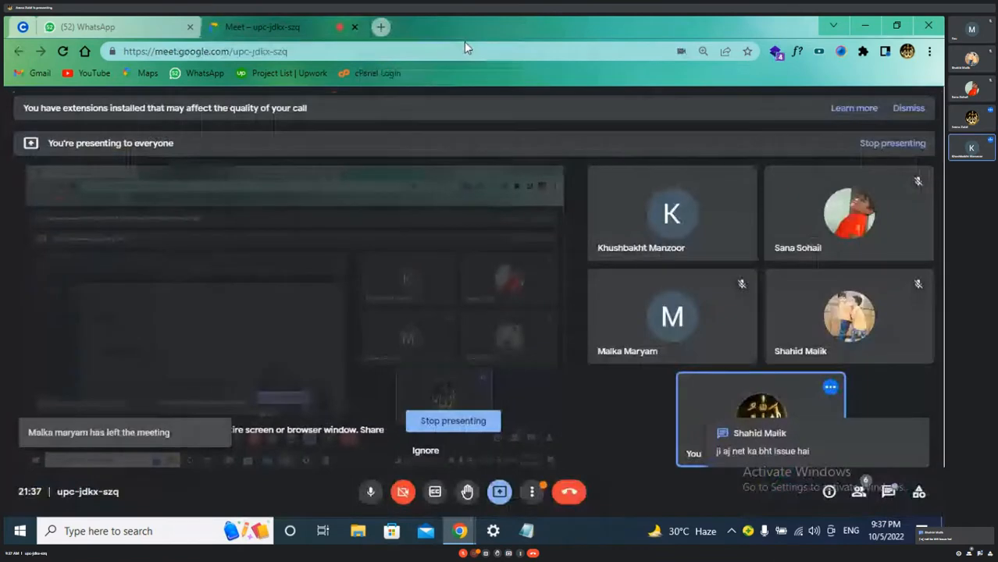
# Step: Open the WordPress dashboard at khushi.12trendscompany.com/wp-admin/ in a new browser tab
pyautogui.click(386, 26)
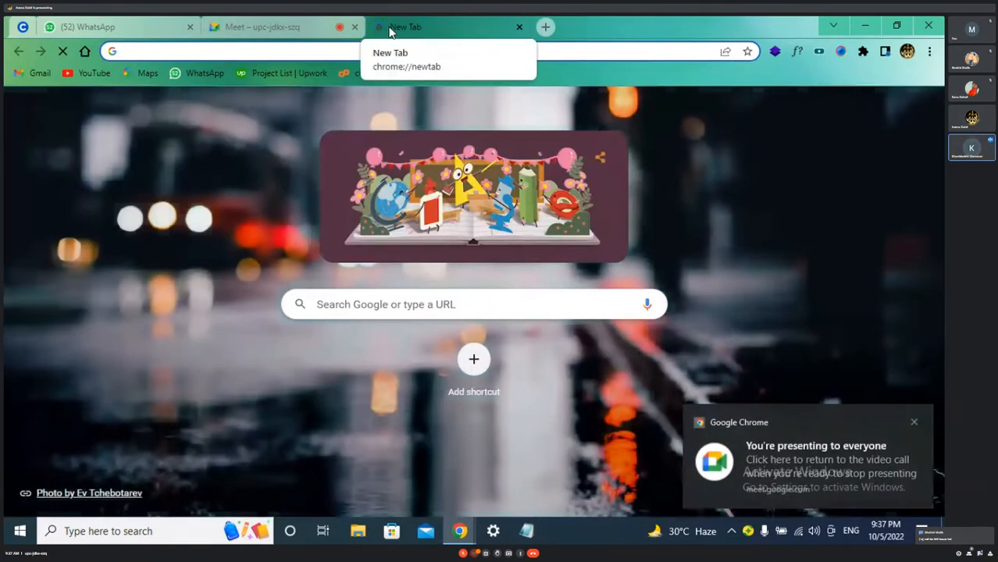
pyautogui.click(440, 51)
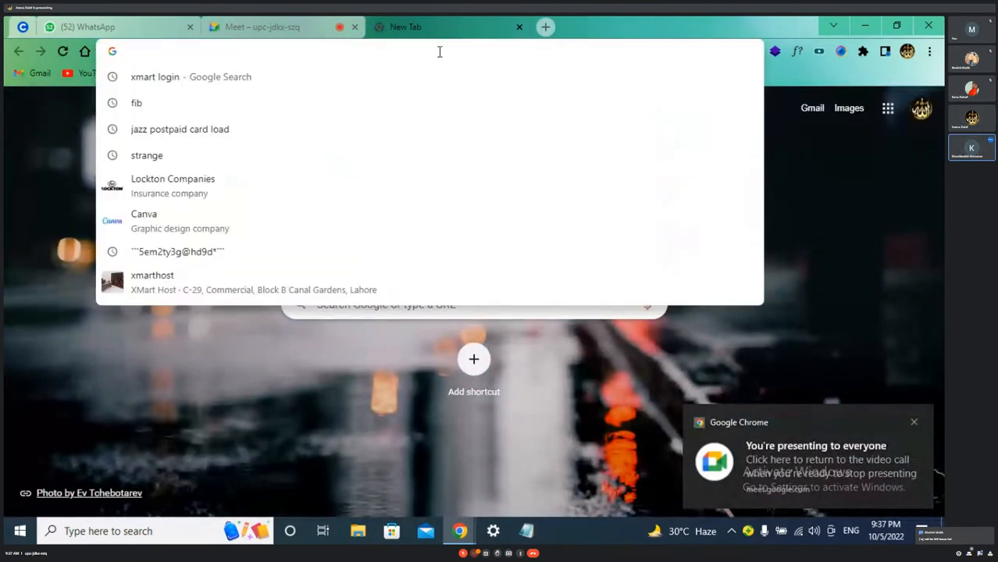
pyautogui.write('kh')
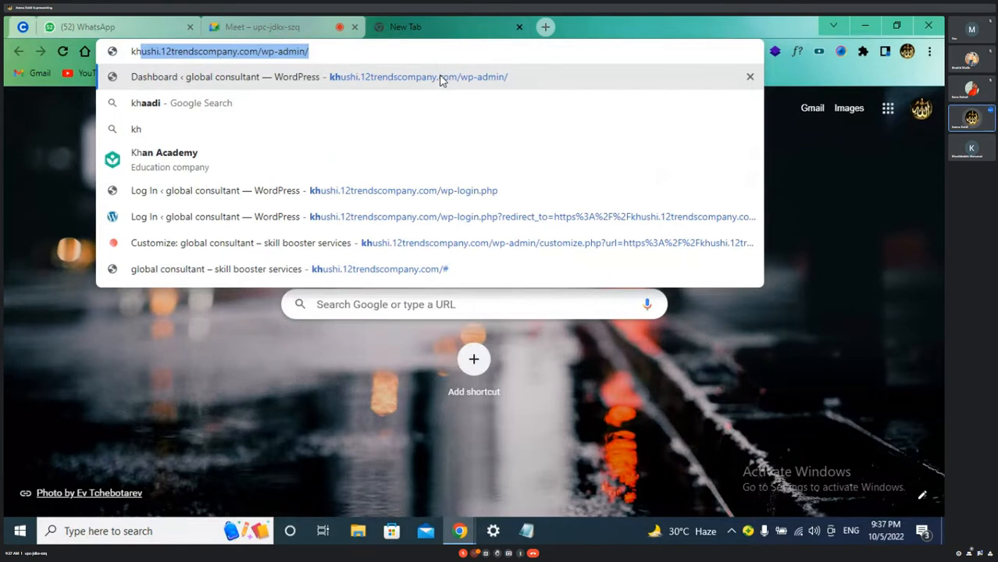
pyautogui.click(440, 78)
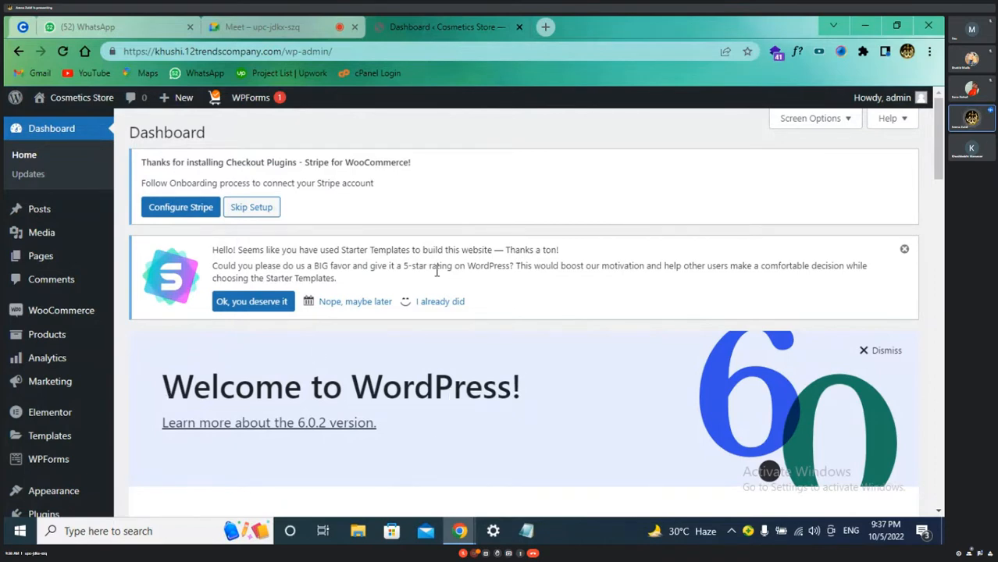
# Step: Duplicate the Cosmetics Store dashboard tab and show the store's front page in the copy
pyautogui.rightClick(468, 24)
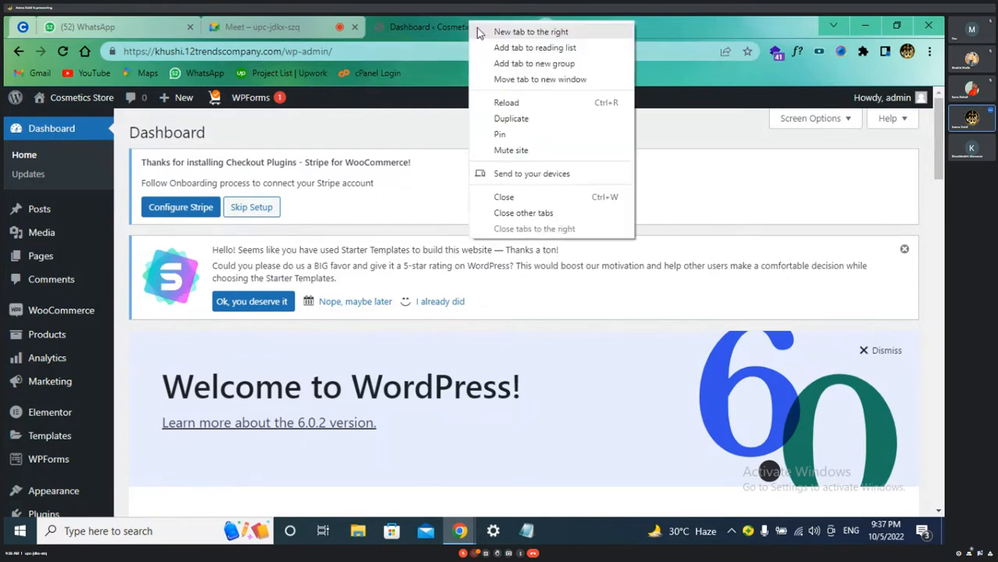
pyautogui.click(522, 121)
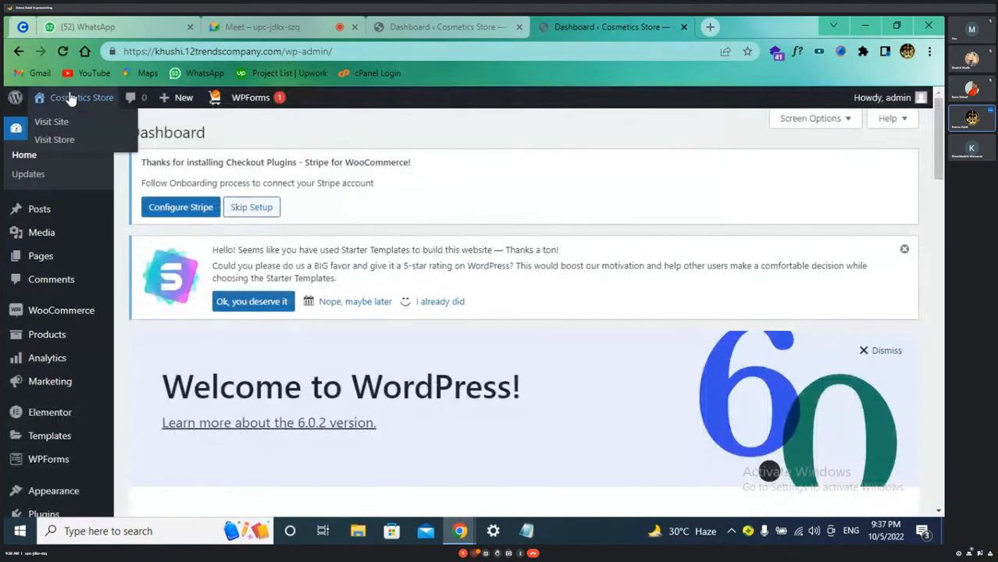
pyautogui.click(71, 98)
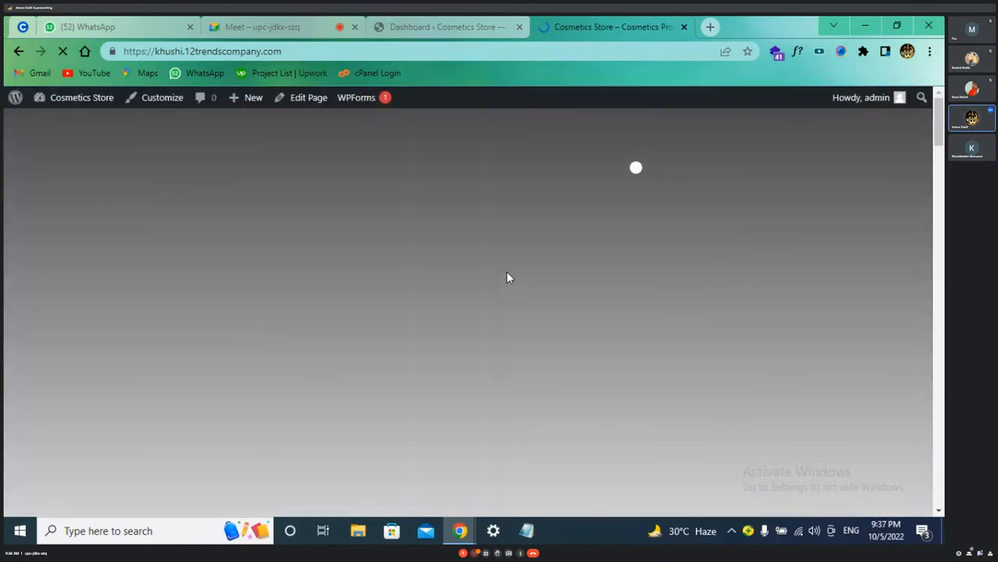
pyautogui.scroll(-5, 506, 275)
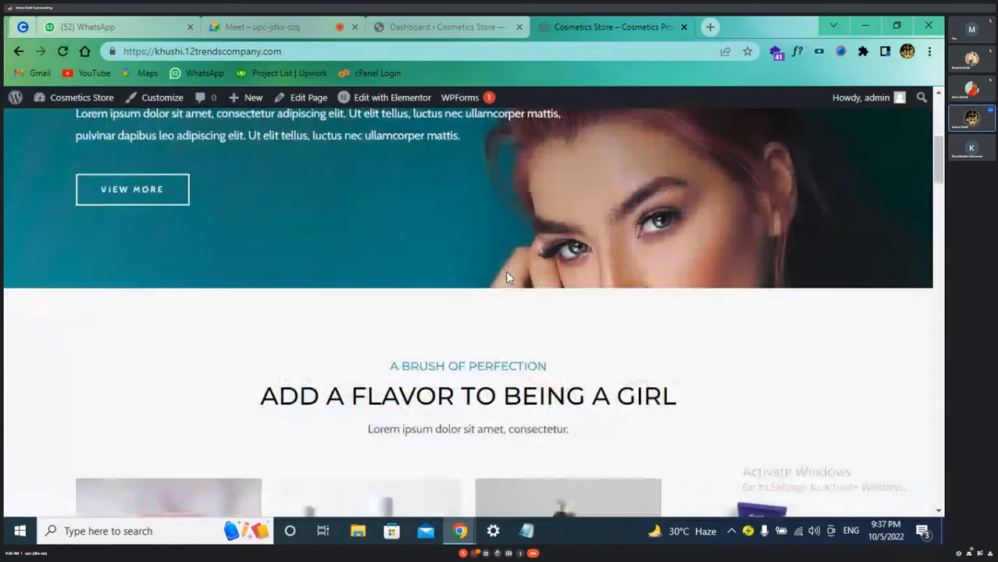
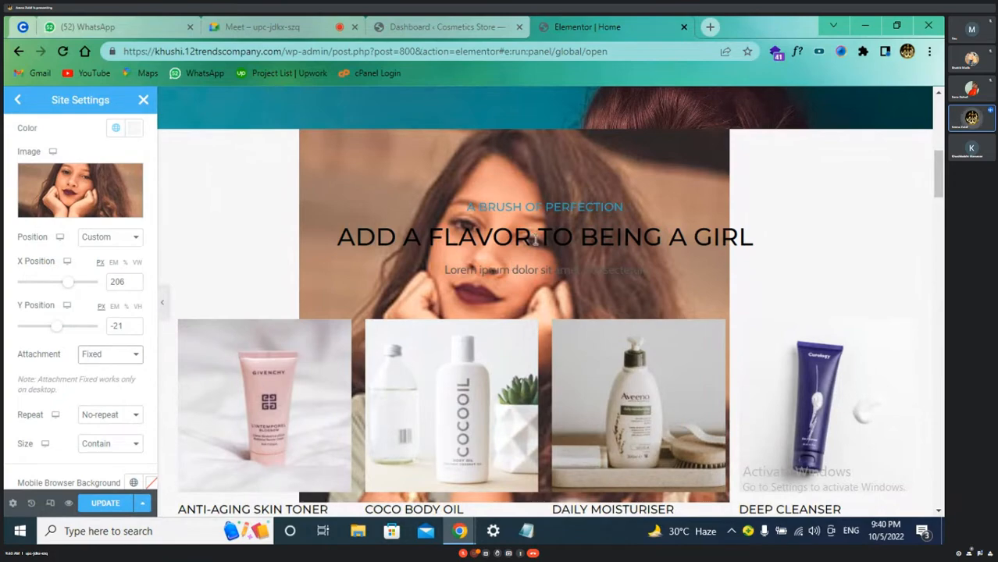
# Step: Examine how the fixed background image behaves along the Home page, from the products to the footer and back
pyautogui.scroll(-1, 493, 240)
pyautogui.scroll(-3, 493, 240)
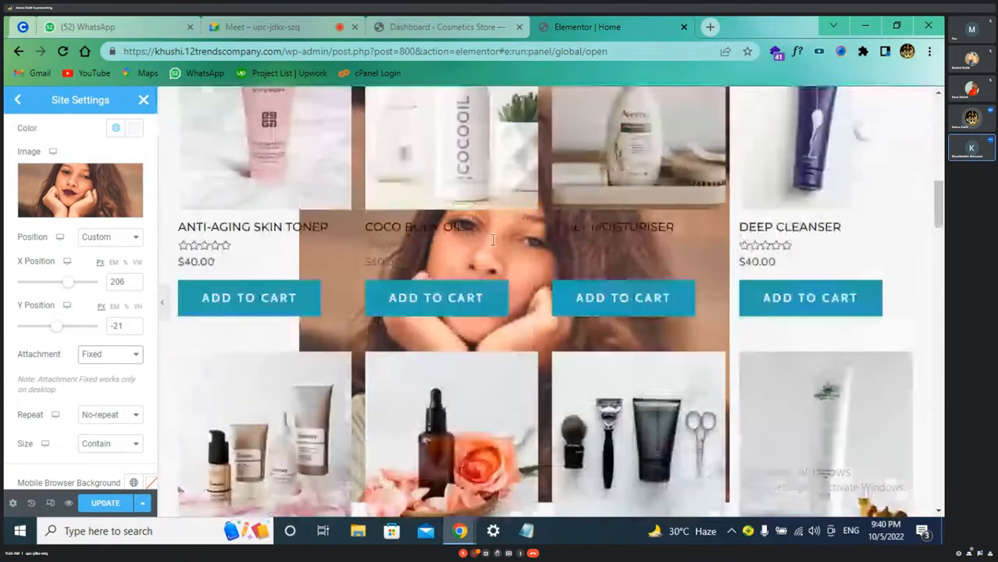
pyautogui.scroll(-10, 493, 240)
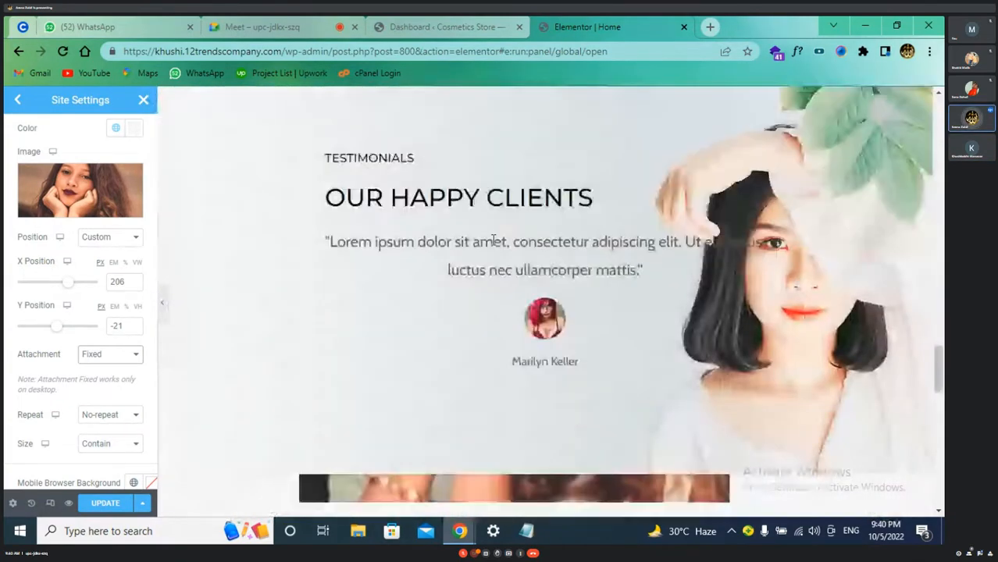
pyautogui.scroll(-10, 493, 242)
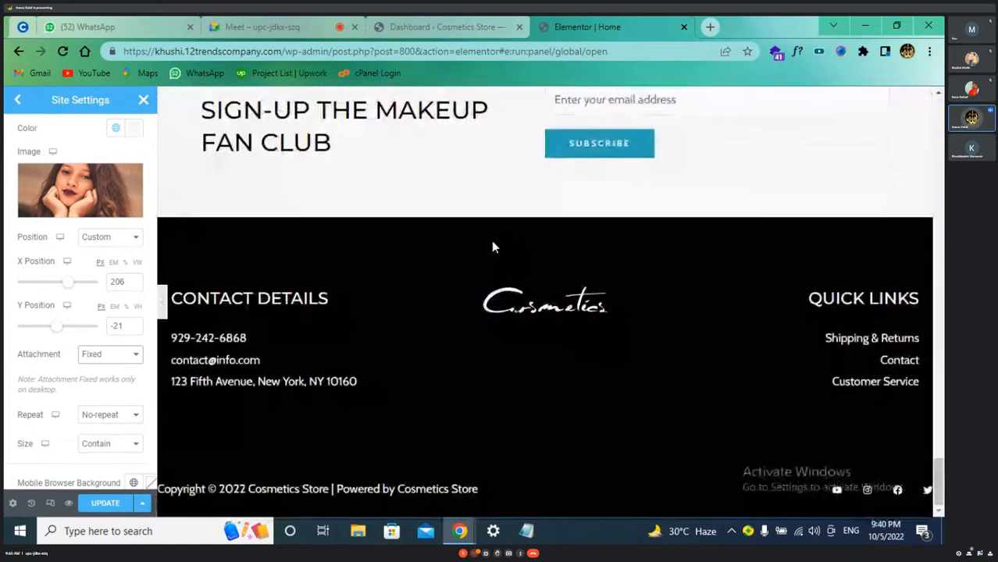
pyautogui.scroll(5, 492, 245)
pyautogui.scroll(5, 492, 245)
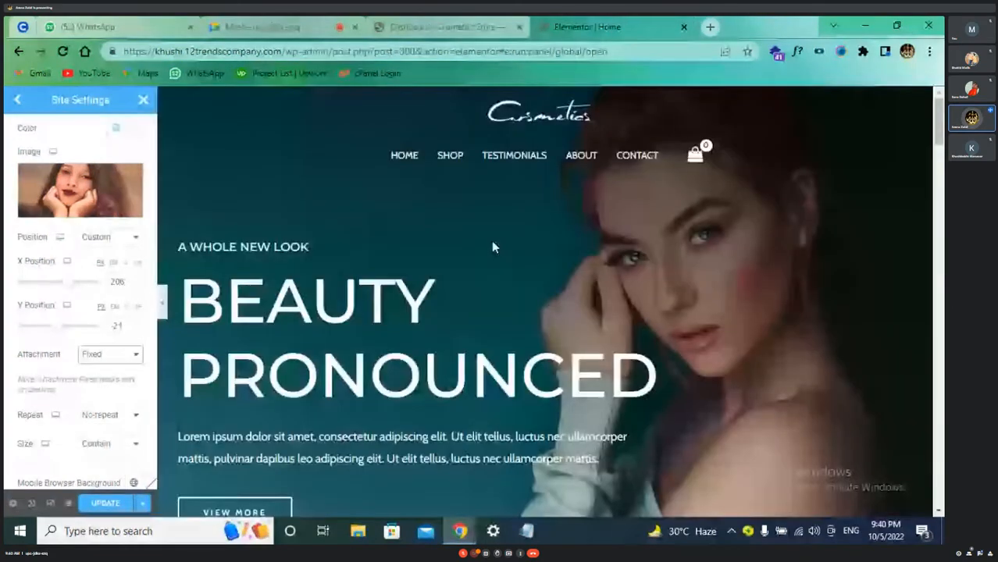
pyautogui.scroll(-10, 493, 247)
# Step: Set the site background image's Repeat option to Repeat and check the tiling along the Home page
pyautogui.scroll(-1, 130, 326)
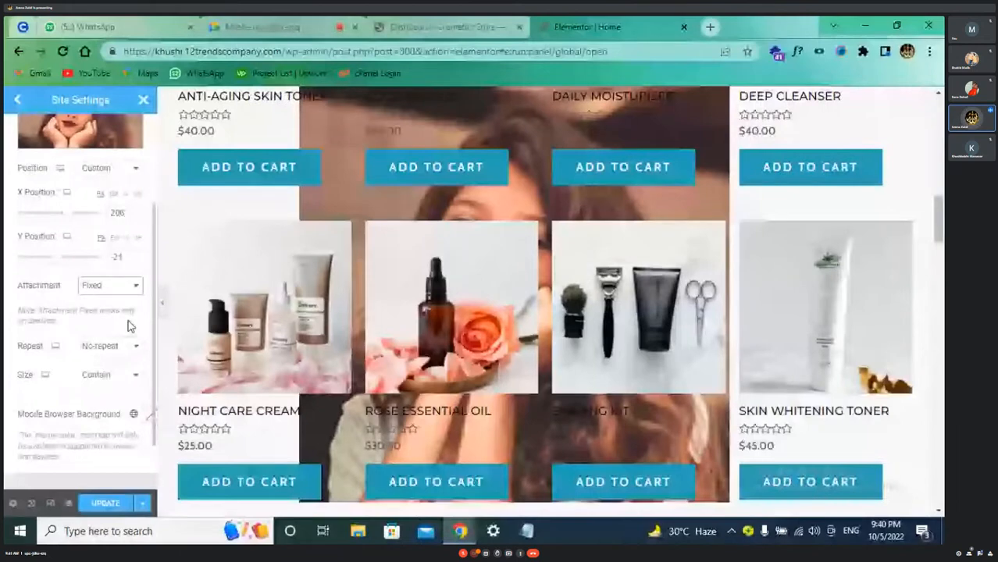
pyautogui.click(130, 347)
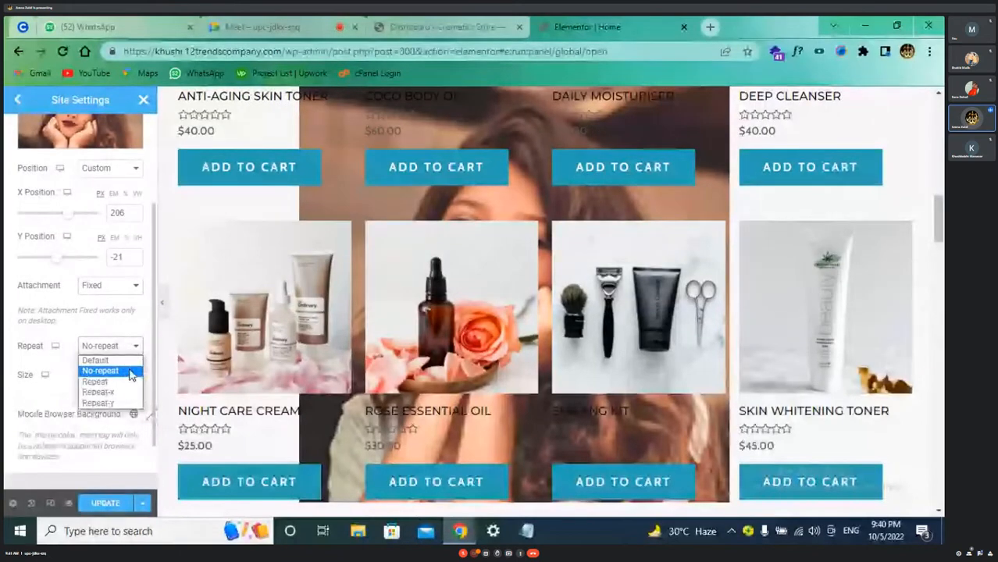
pyautogui.click(131, 382)
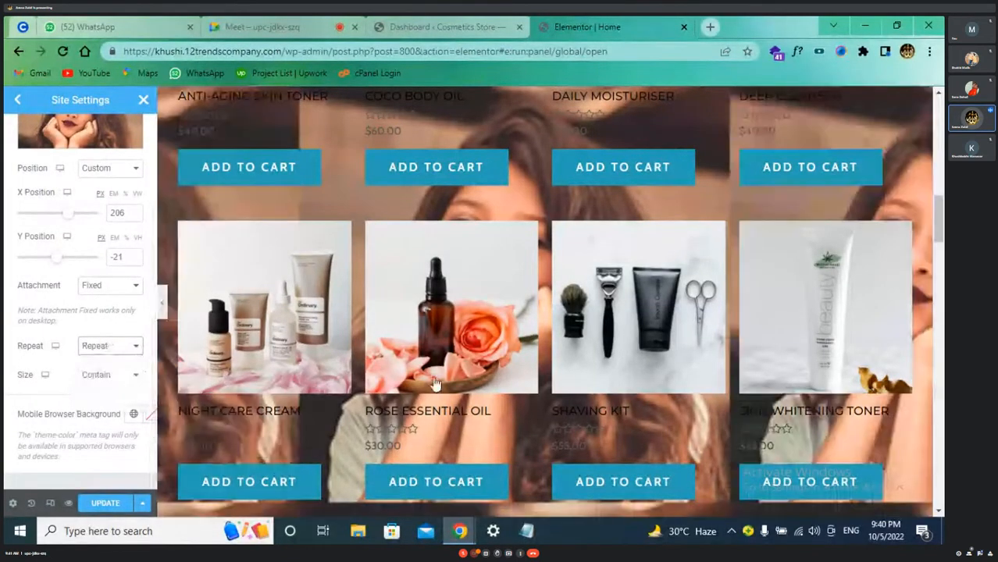
pyautogui.scroll(10, 436, 382)
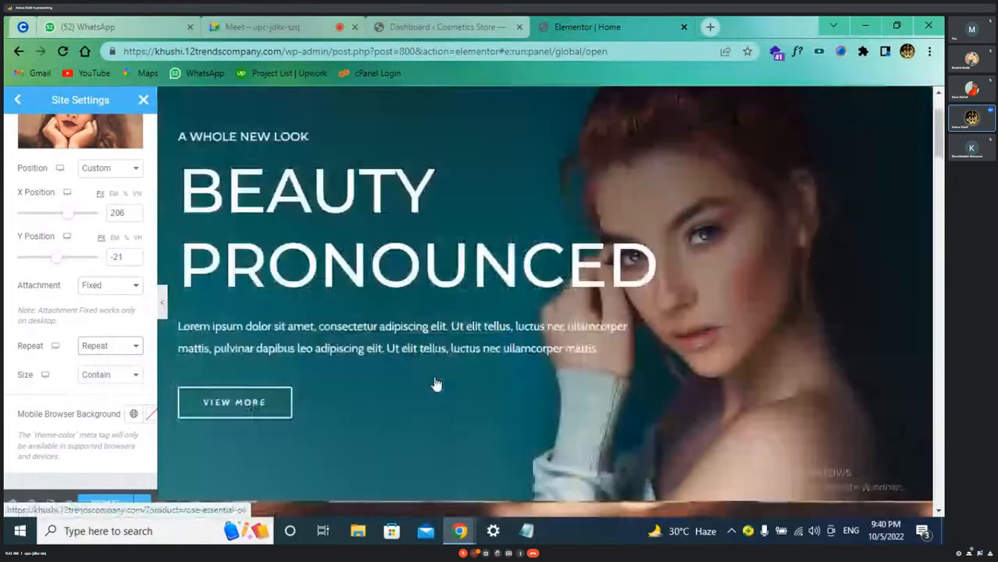
pyautogui.scroll(-5, 435, 383)
pyautogui.scroll(-15, 436, 383)
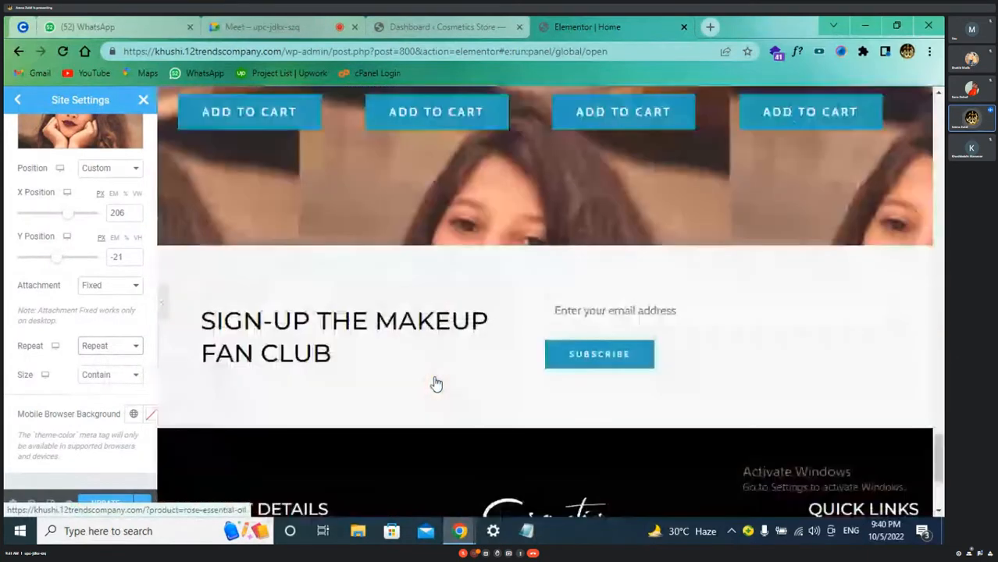
pyautogui.scroll(20, 436, 383)
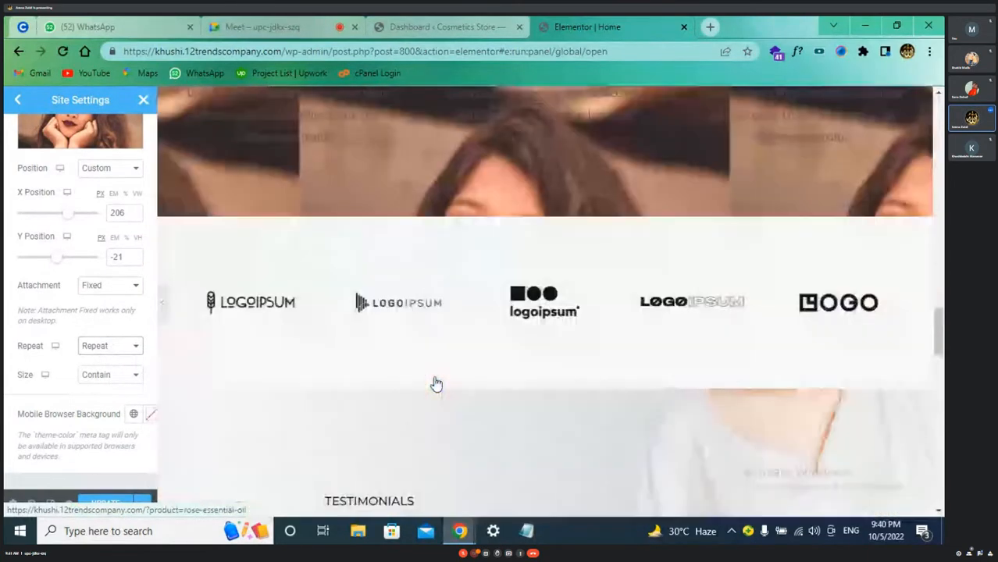
pyautogui.scroll(8, 436, 382)
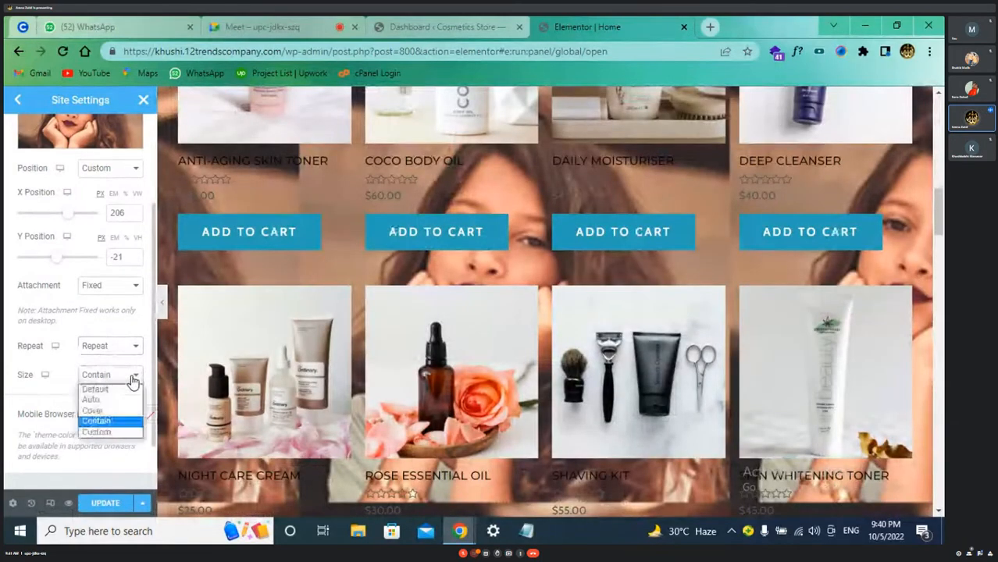
# Step: Try the Custom size for the site background image, then return it to Contain
pyautogui.click(133, 380)
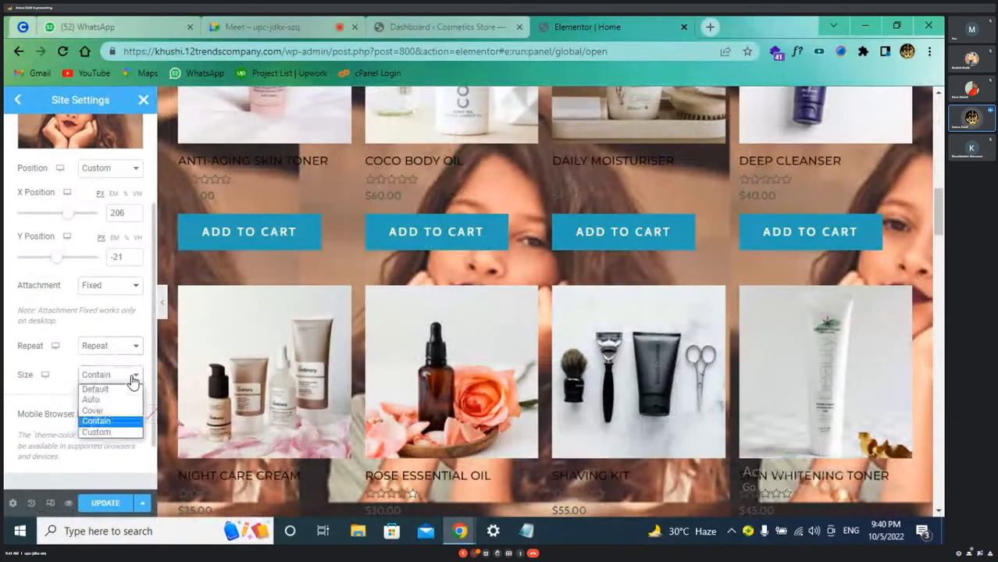
pyautogui.click(132, 433)
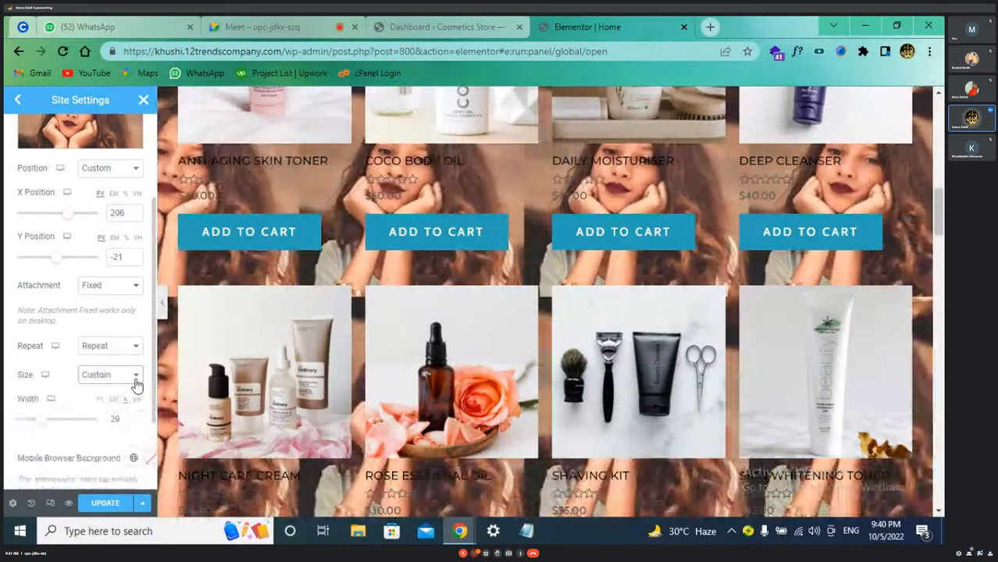
pyautogui.scroll(-1, 136, 377)
pyautogui.click(134, 306)
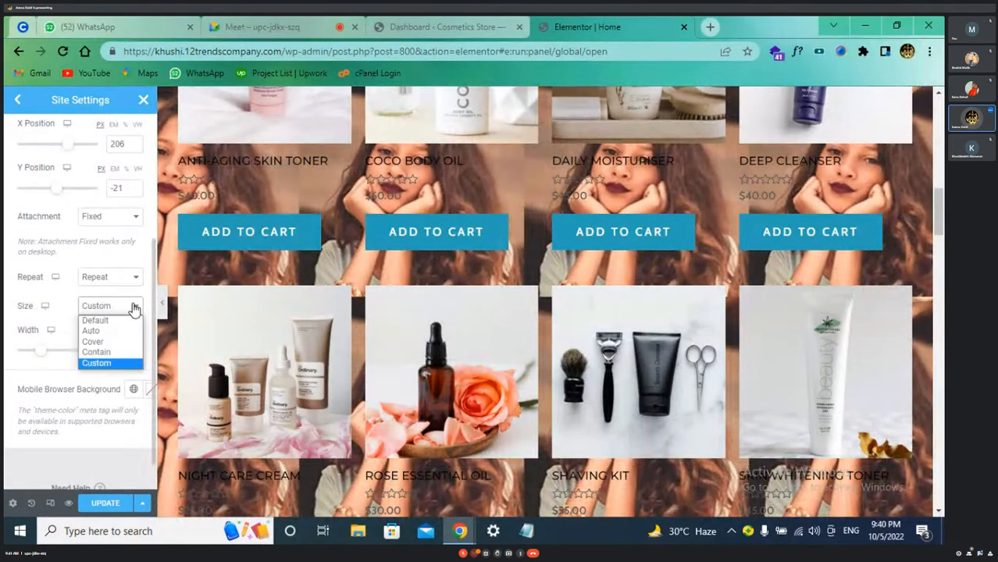
pyautogui.click(131, 352)
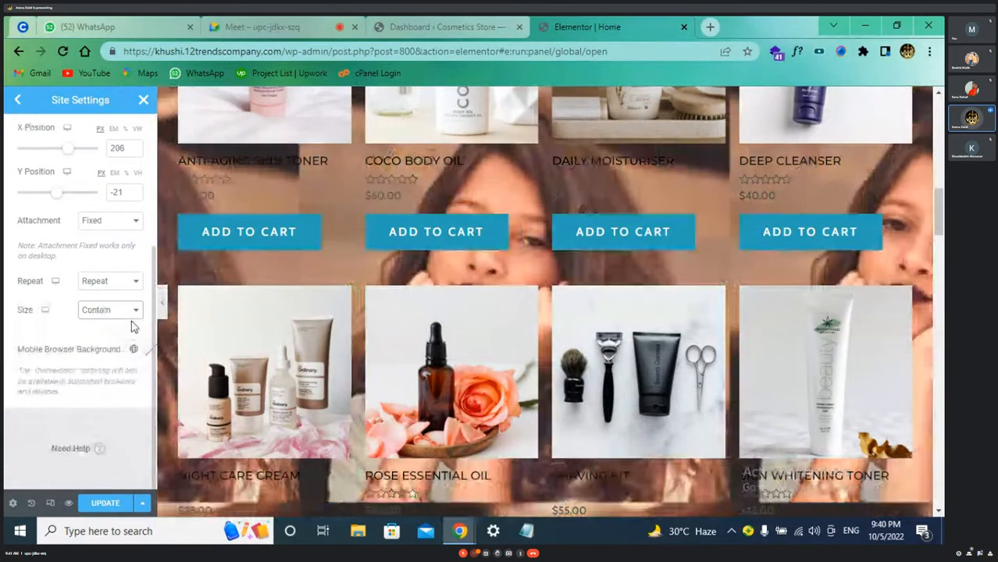
# Step: Try the Cover and Default sizes for the repeated site background image
pyautogui.click(132, 315)
pyautogui.click(132, 343)
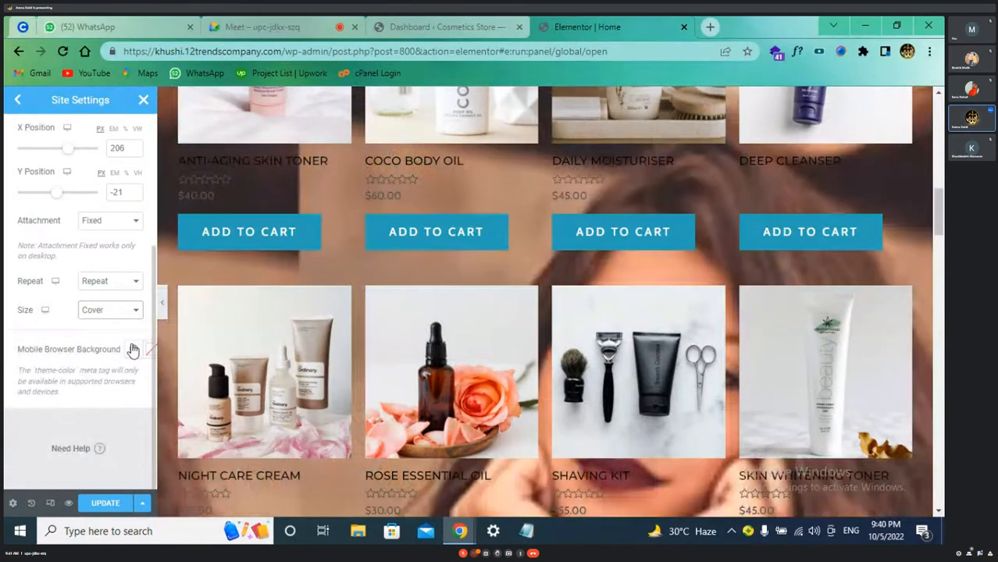
pyautogui.click(131, 316)
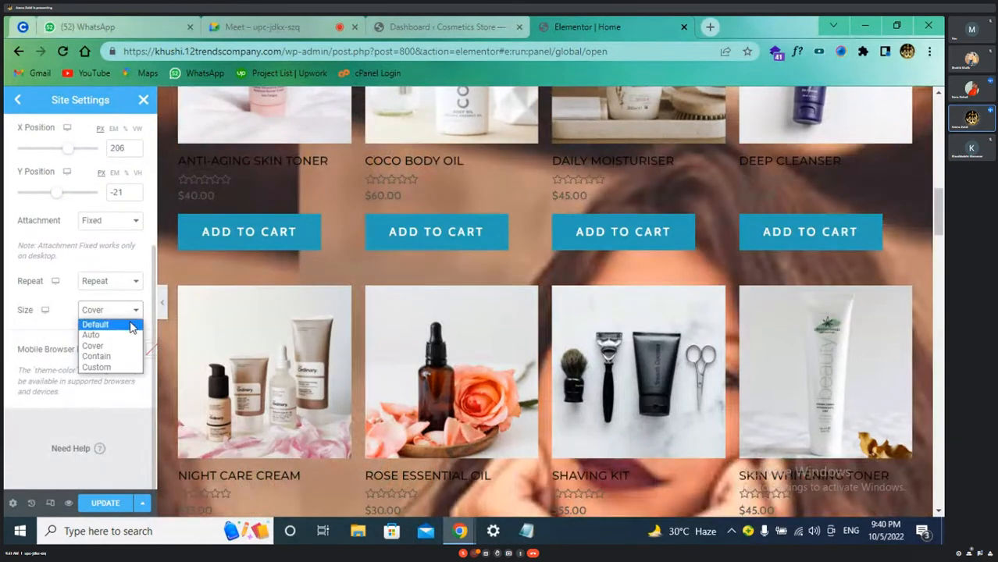
pyautogui.click(131, 323)
# Step: Compare the Custom background size once more and set the image's size back to Contain
pyautogui.click(132, 311)
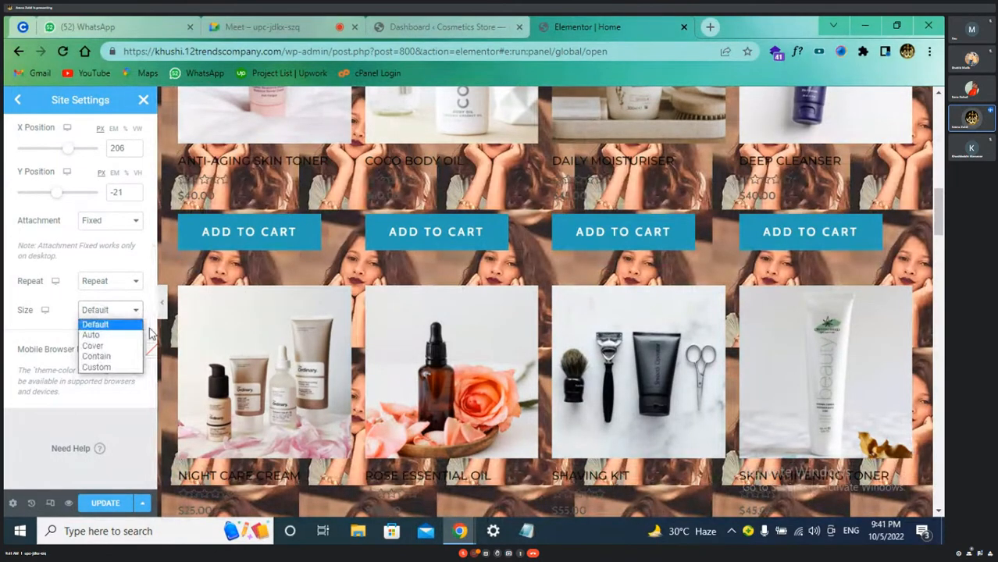
pyautogui.click(128, 368)
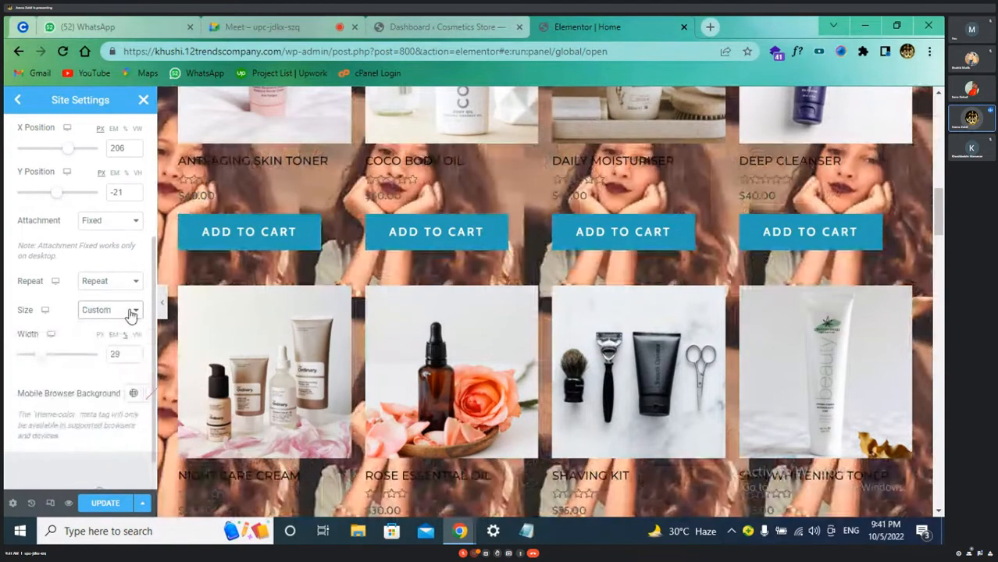
pyautogui.click(130, 314)
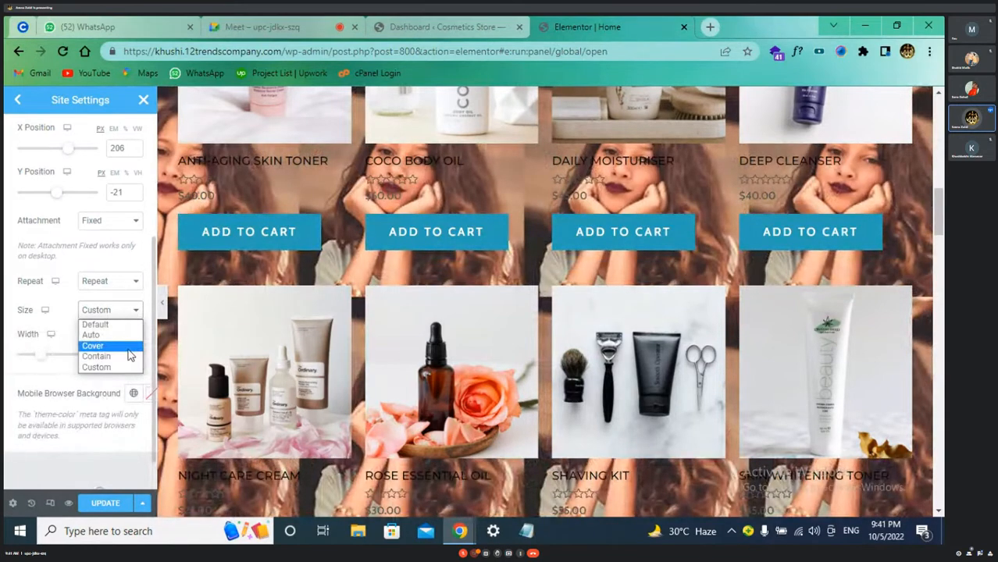
pyautogui.click(129, 356)
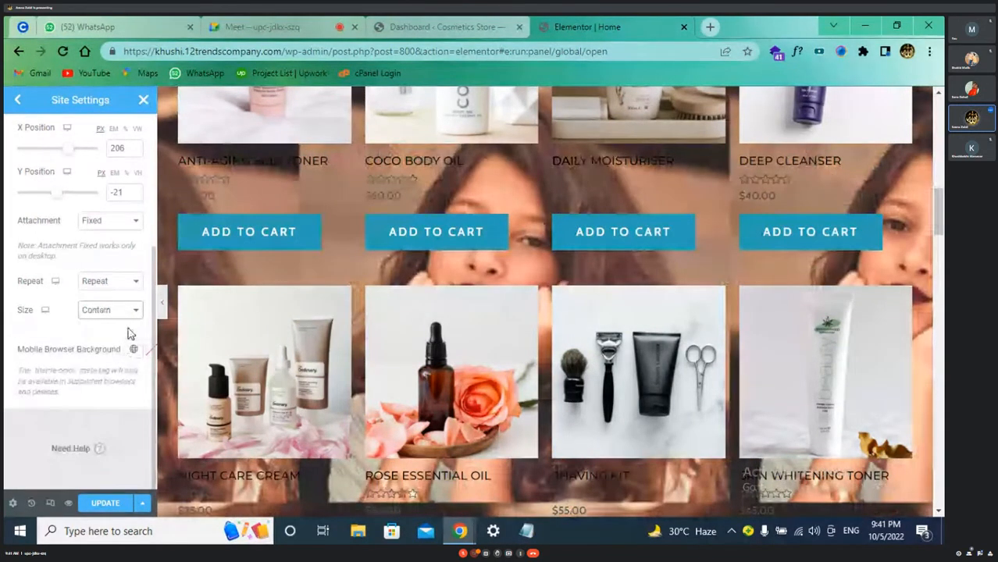
# Step: Set the site background image's Repeat option to No-repeat and delete the image from the site background
pyautogui.click(131, 284)
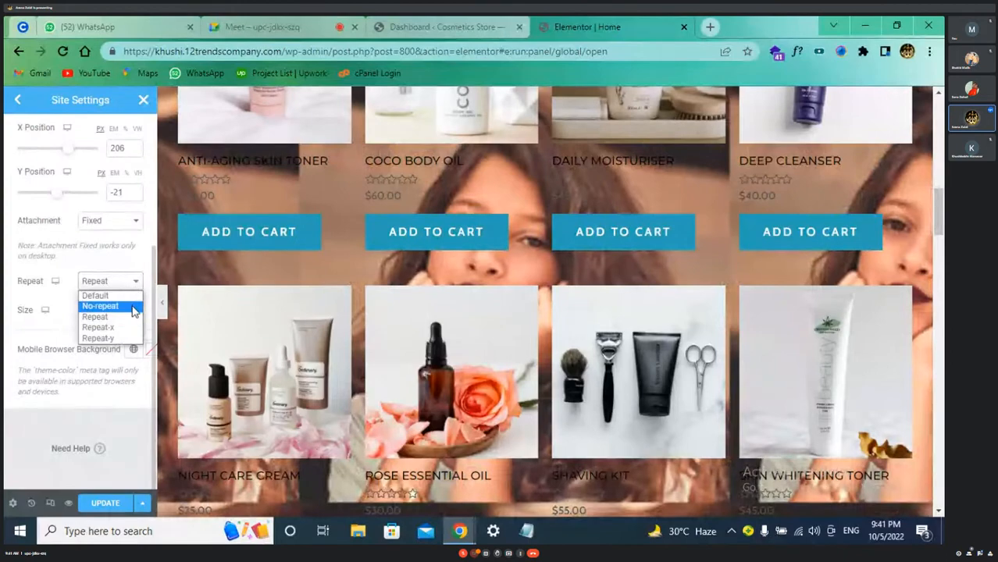
pyautogui.click(102, 306)
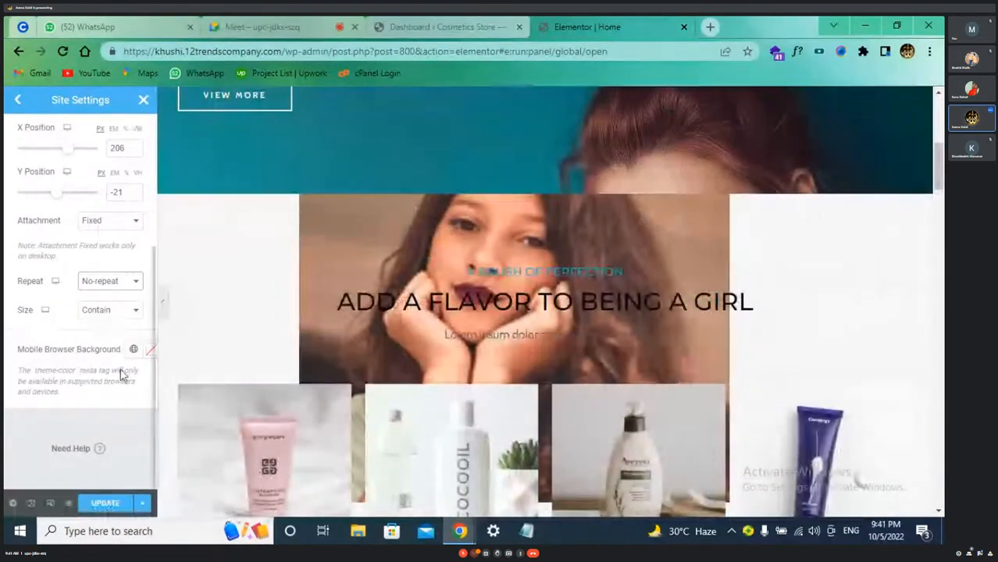
pyautogui.scroll(3, 109, 228)
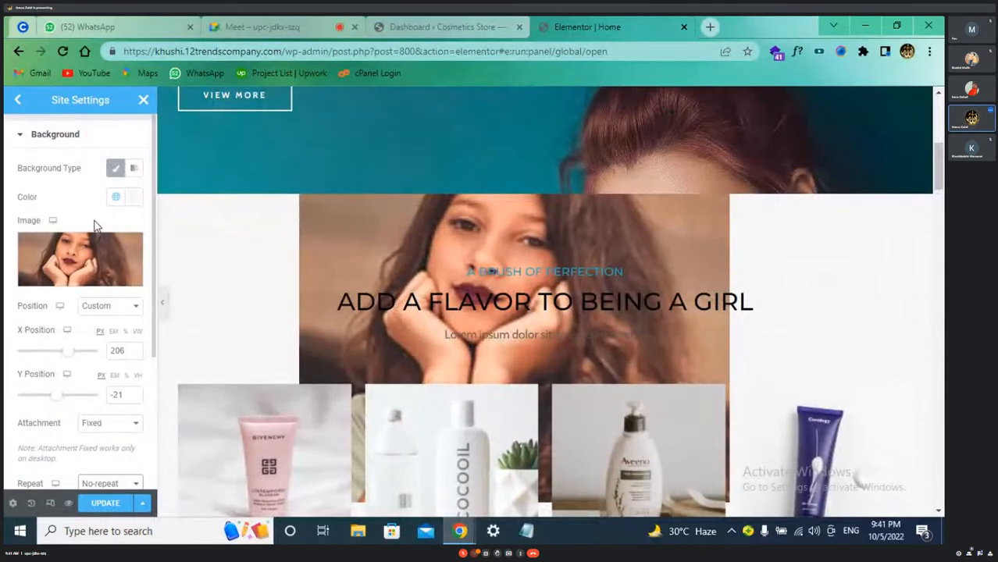
pyautogui.click(129, 247)
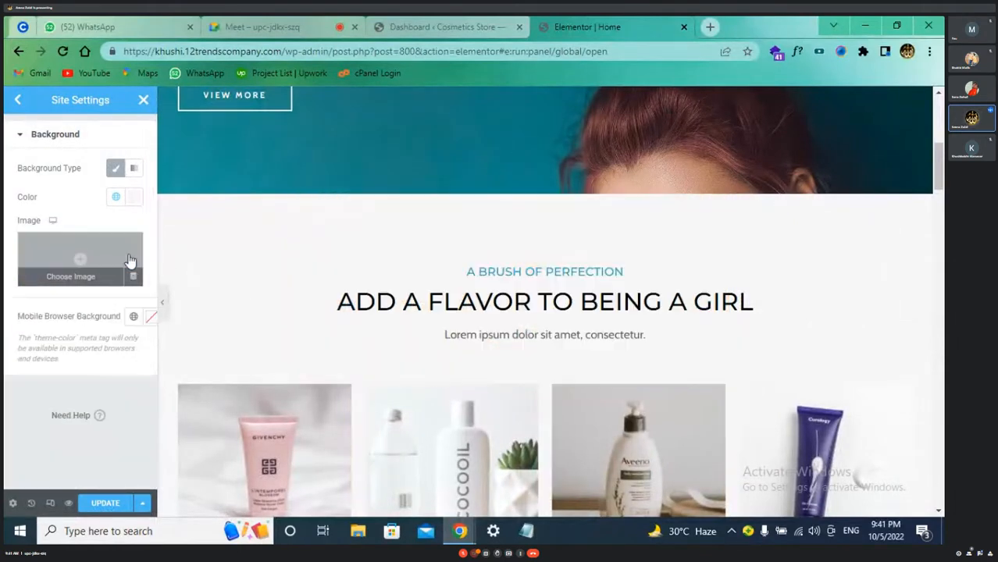
pyautogui.scroll(5, 546, 375)
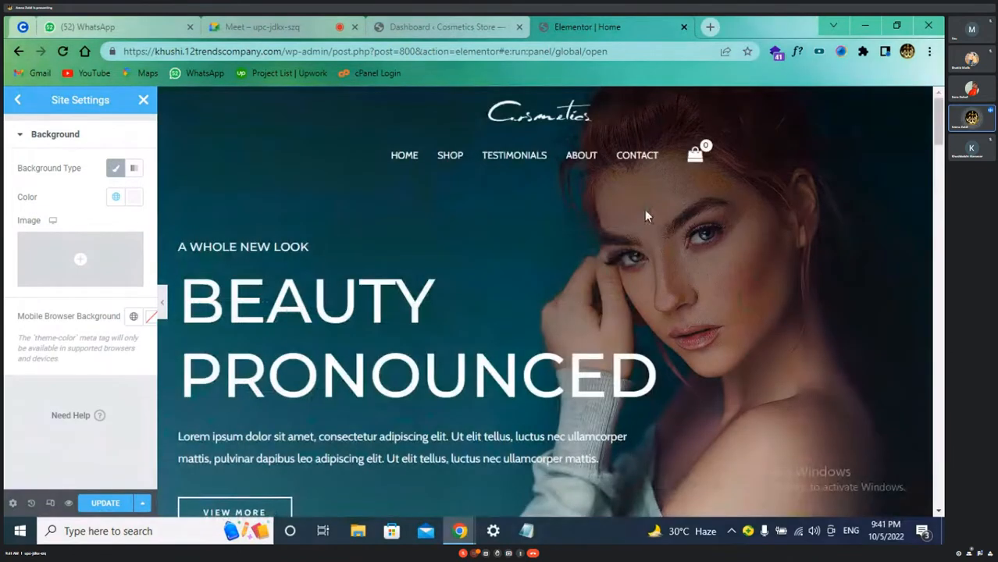
# Step: Close Site Settings and look over the Home page down to the Testimonials section
pyautogui.click(144, 100)
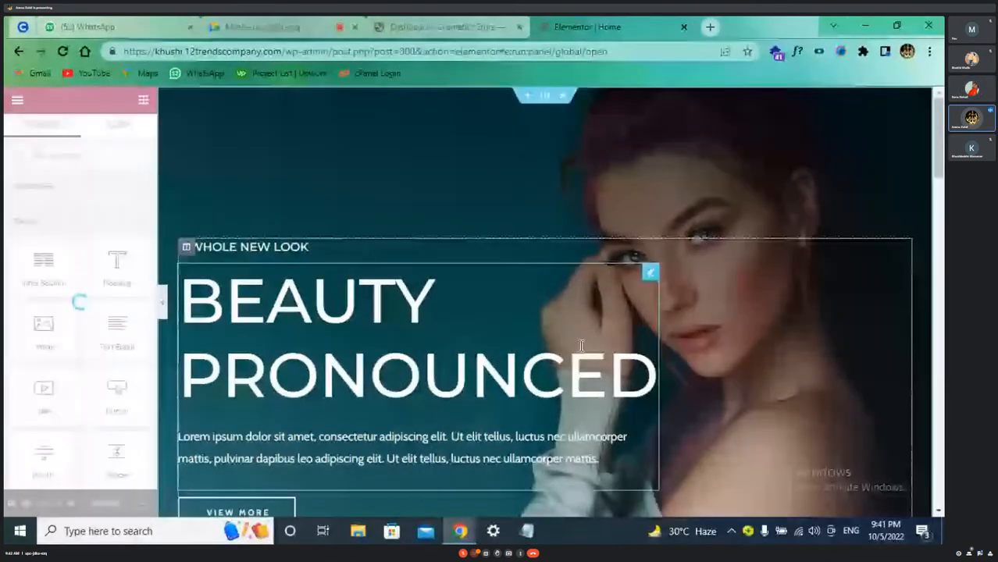
pyautogui.scroll(-2, 581, 346)
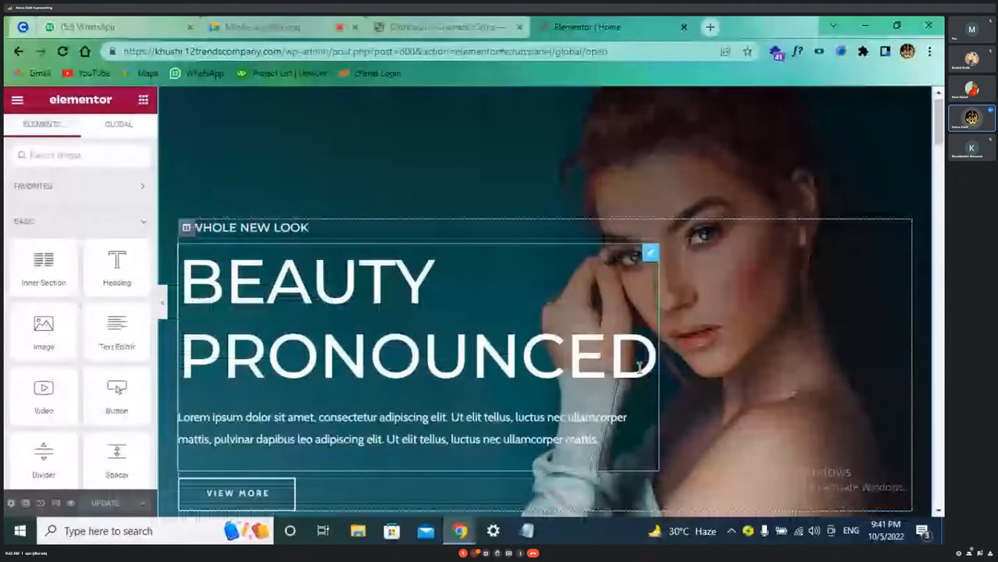
pyautogui.scroll(-10, 639, 367)
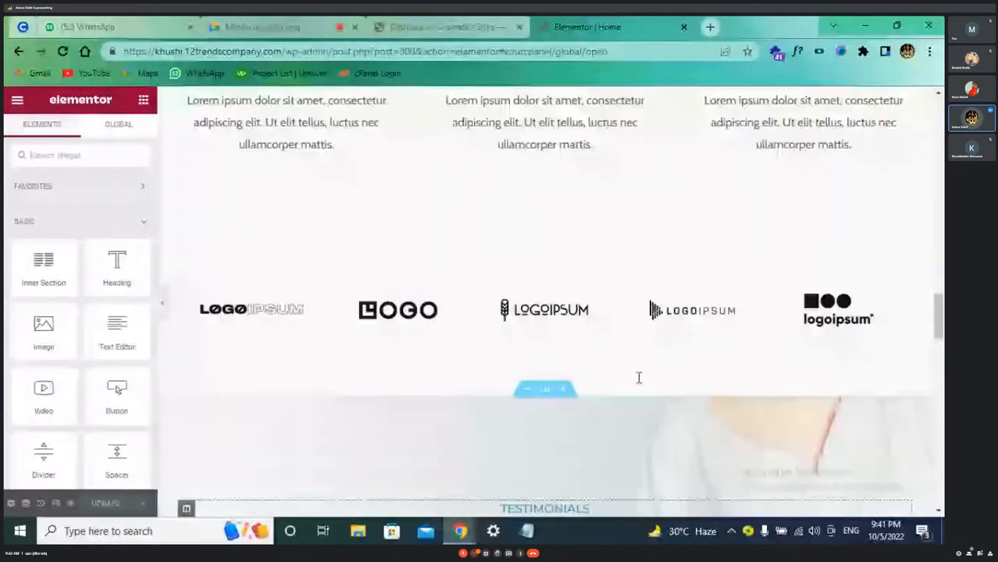
pyautogui.scroll(5, 639, 378)
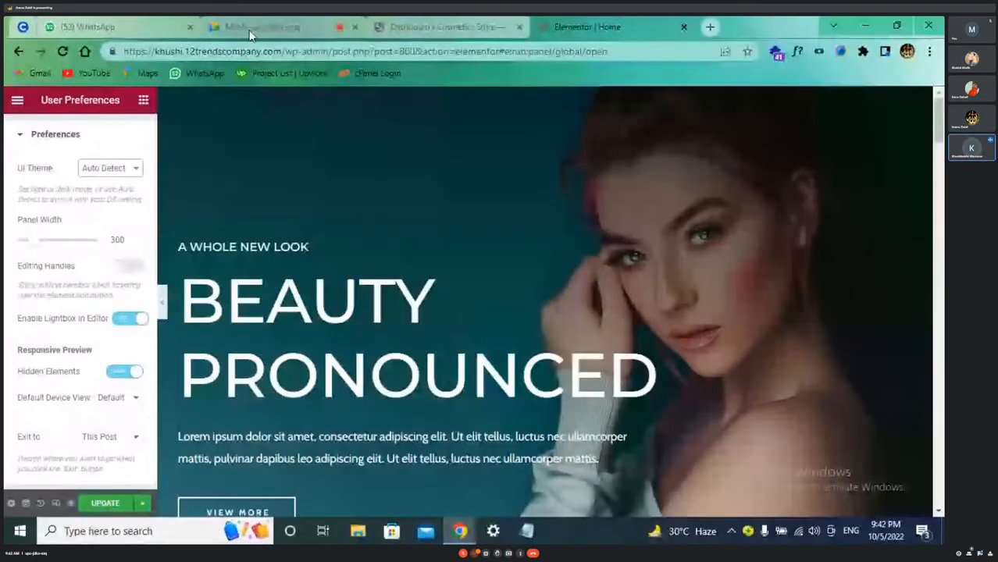
# Step: Check the presenting options in the Google Meet call, return to the Elementor Home page and dismiss the presenting notification
pyautogui.click(250, 32)
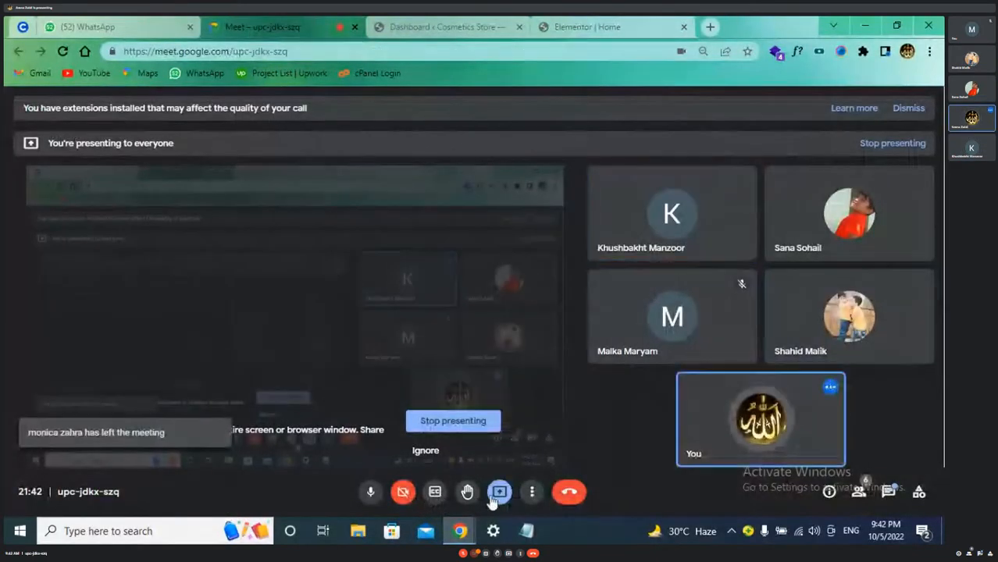
pyautogui.click(495, 494)
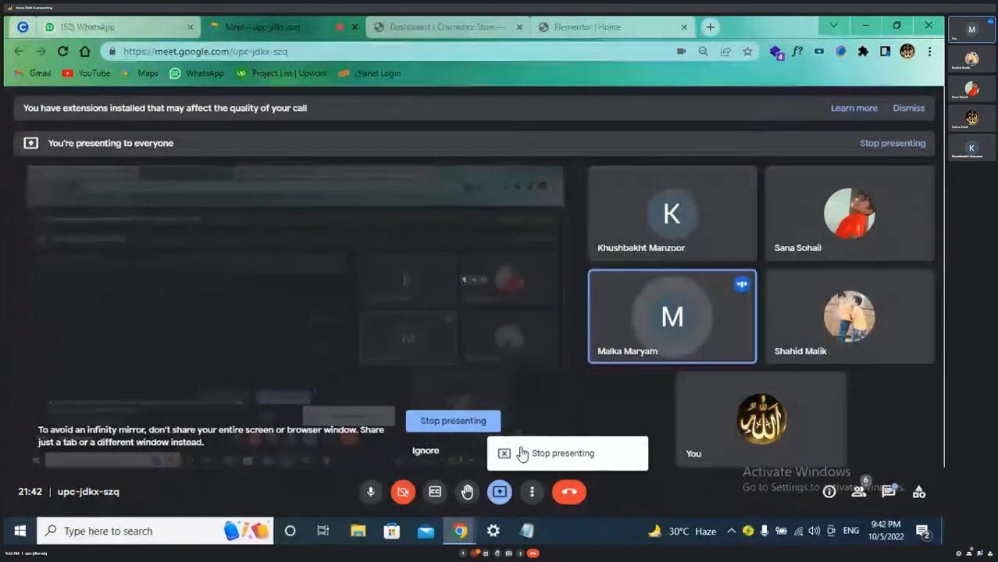
pyautogui.click(596, 26)
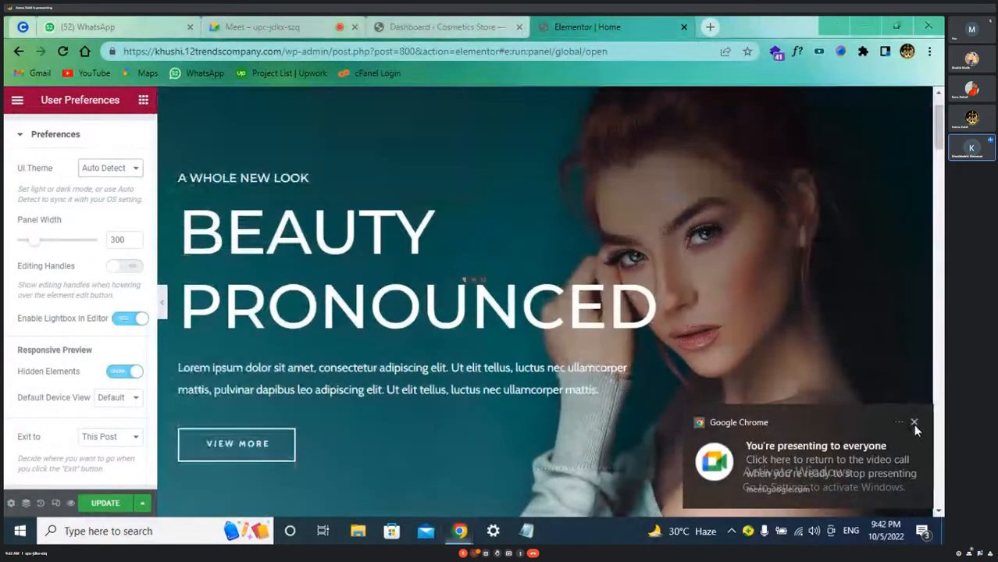
pyautogui.click(913, 422)
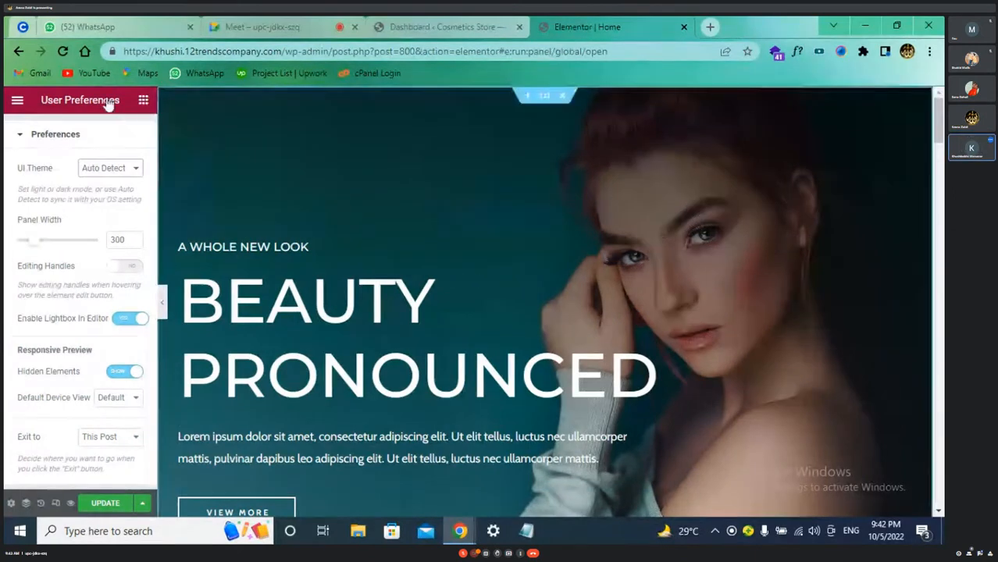
# Step: Leave User Preferences and return to the list of Elementor widgets
pyautogui.click(17, 102)
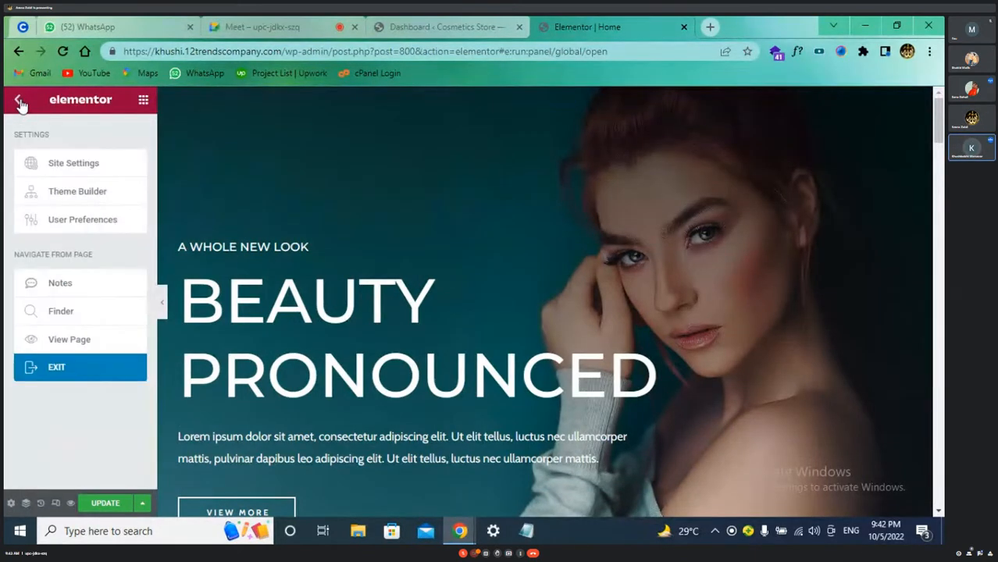
pyautogui.click(142, 99)
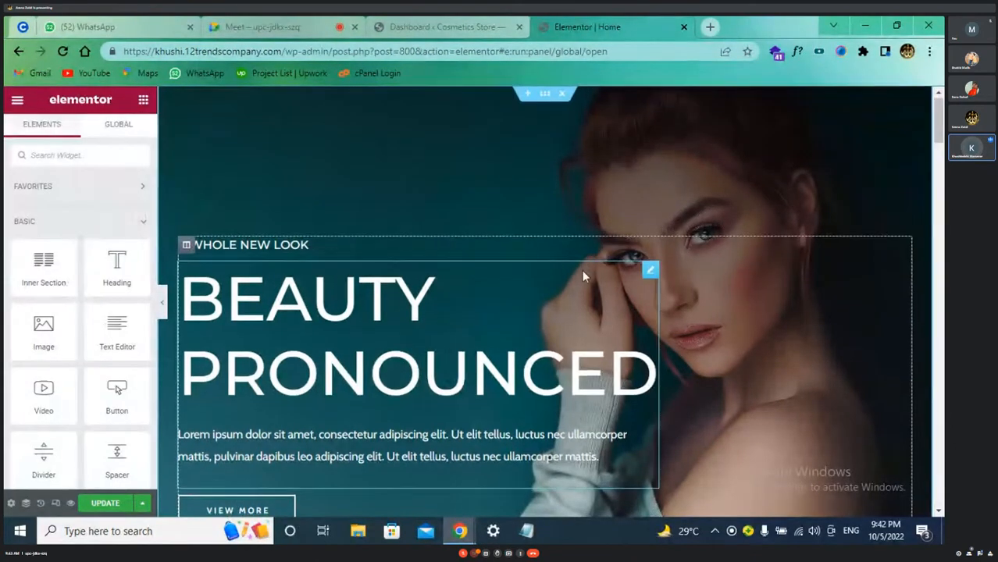
# Step: Review the Home page's sections from the hero banner through the products to the Testimonials section
pyautogui.scroll(-2, 582, 270)
pyautogui.scroll(-15, 584, 273)
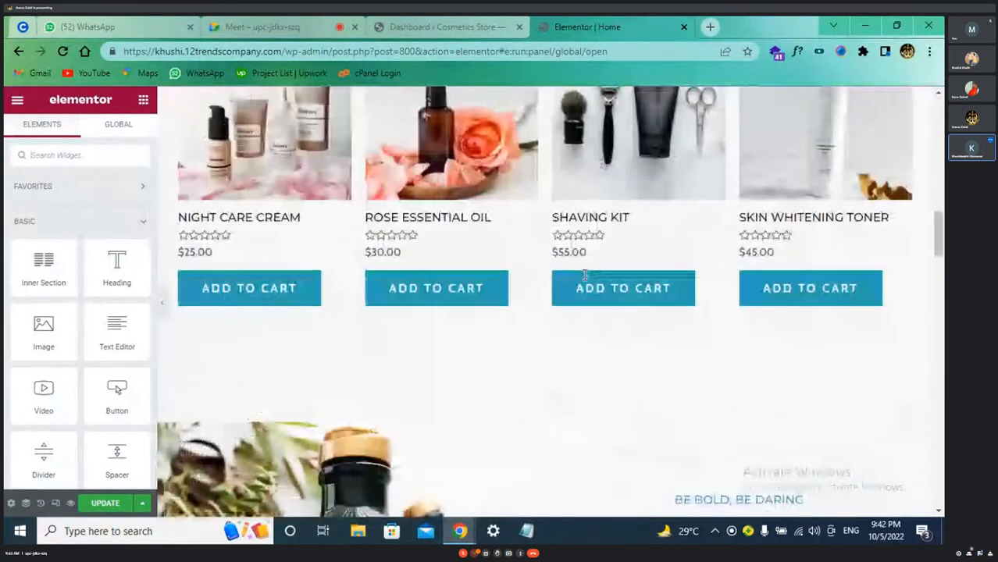
pyautogui.scroll(-9, 584, 275)
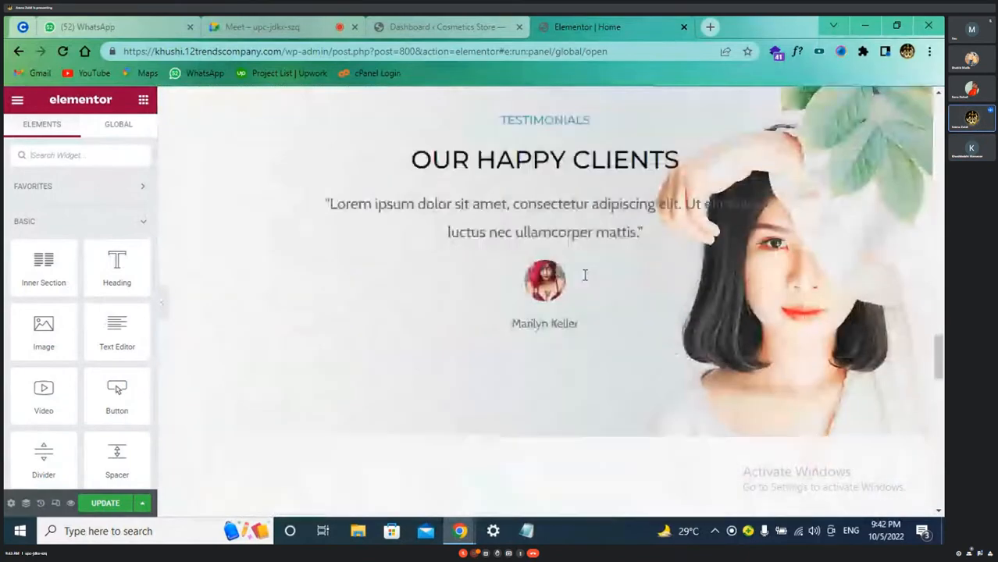
pyautogui.scroll(5, 586, 281)
pyautogui.scroll(20, 586, 281)
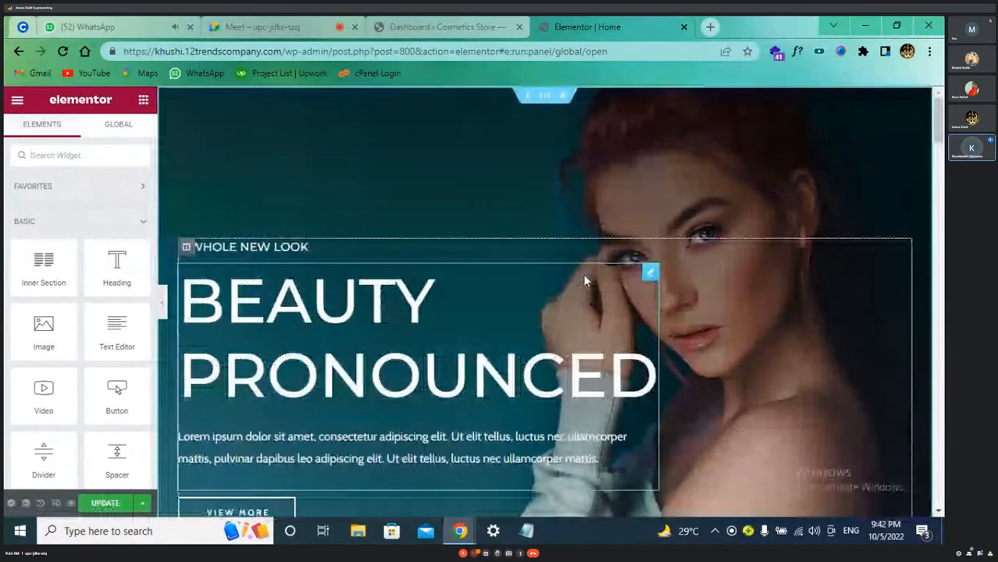
pyautogui.scroll(-6, 584, 275)
pyautogui.scroll(-10, 586, 281)
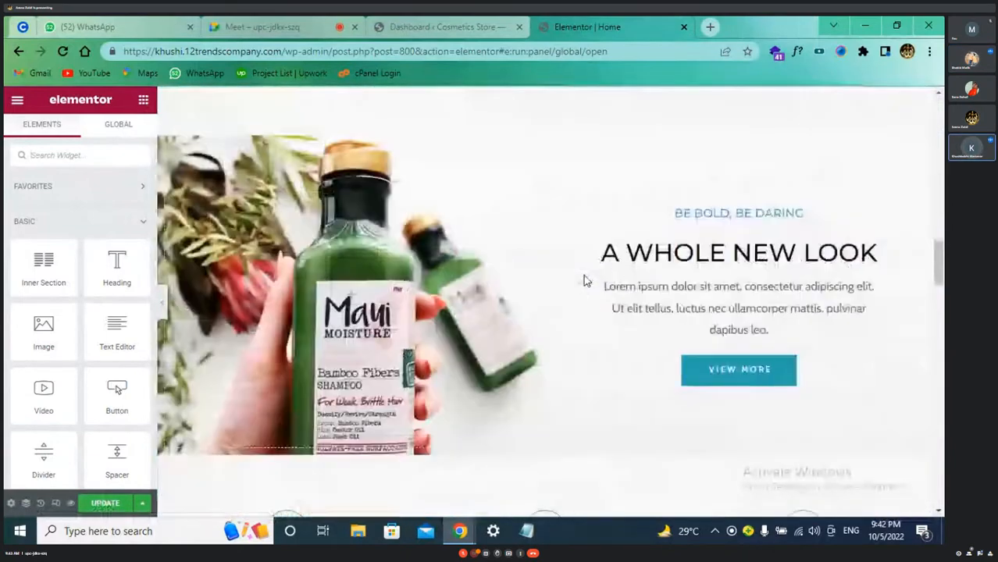
pyautogui.scroll(3, 585, 281)
pyautogui.scroll(5, 585, 281)
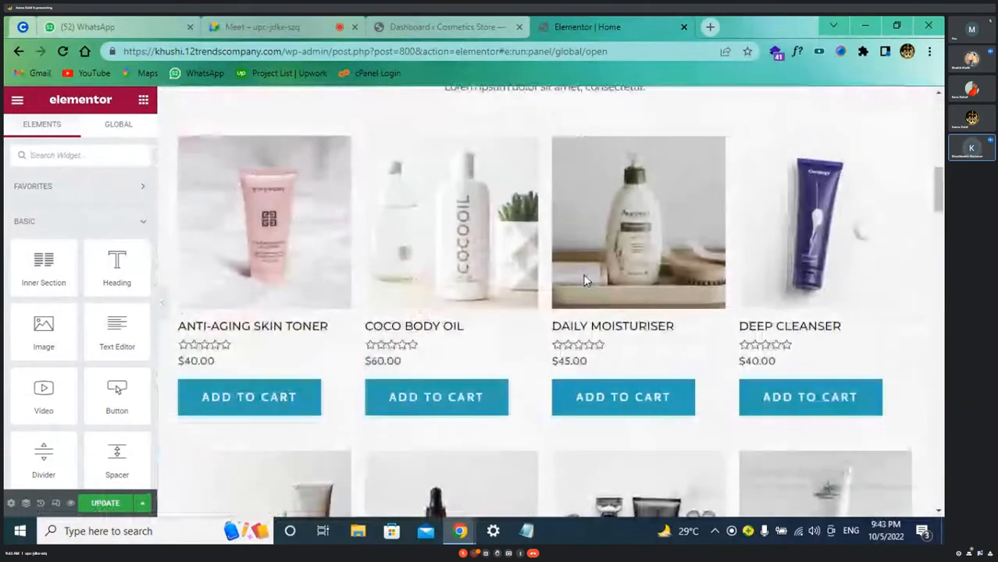
# Step: Examine how the hero section's background image behaves against its text and the section below as the Home page moves
pyautogui.scroll(5, 585, 281)
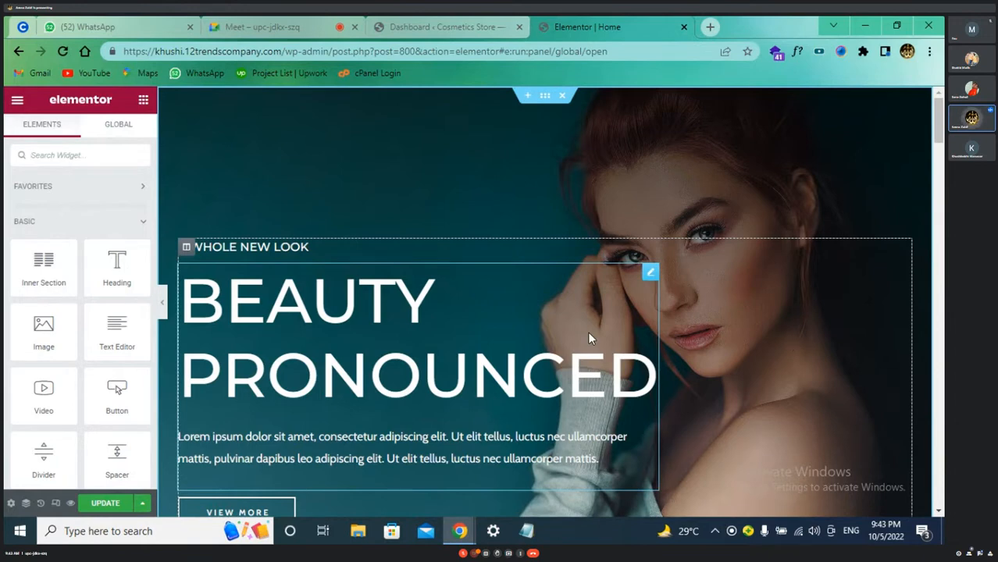
pyautogui.scroll(-3, 589, 338)
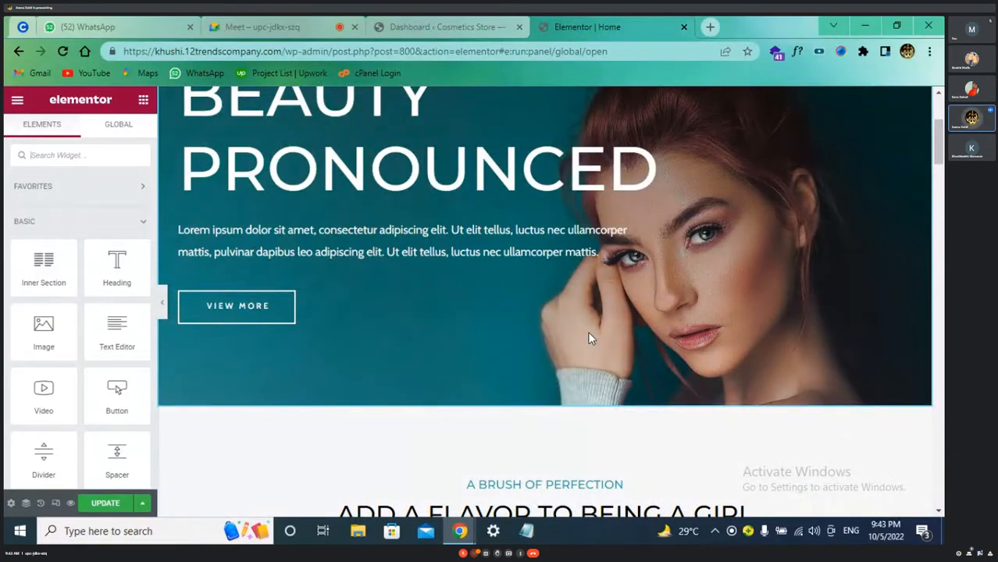
pyautogui.scroll(3, 589, 335)
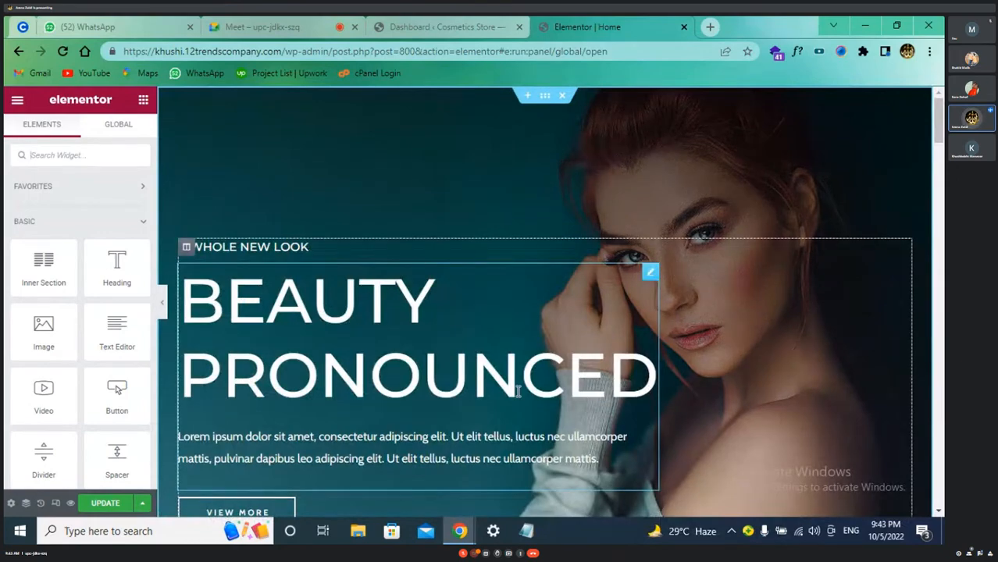
pyautogui.scroll(-4, 517, 391)
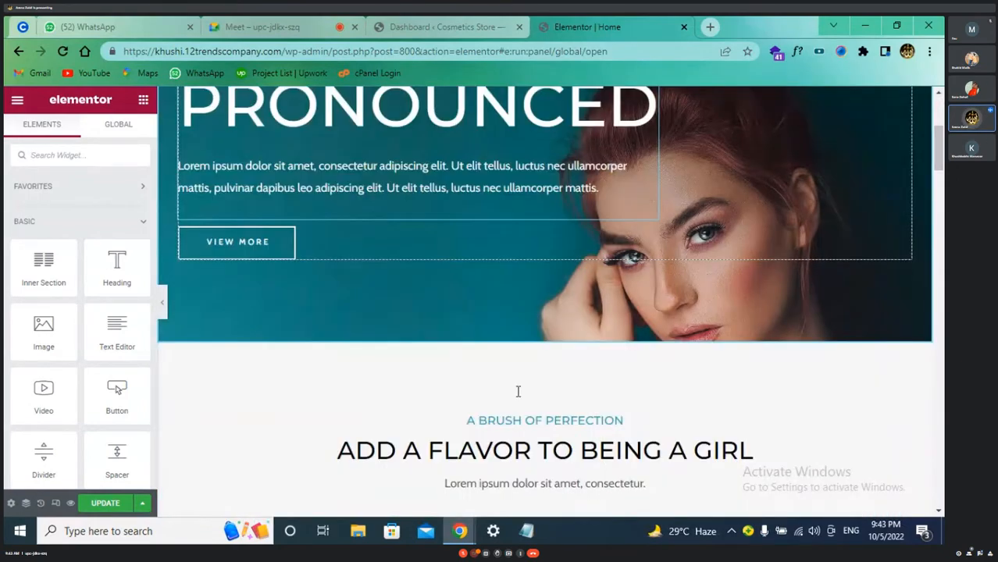
pyautogui.scroll(-10, 518, 391)
pyautogui.scroll(10, 518, 399)
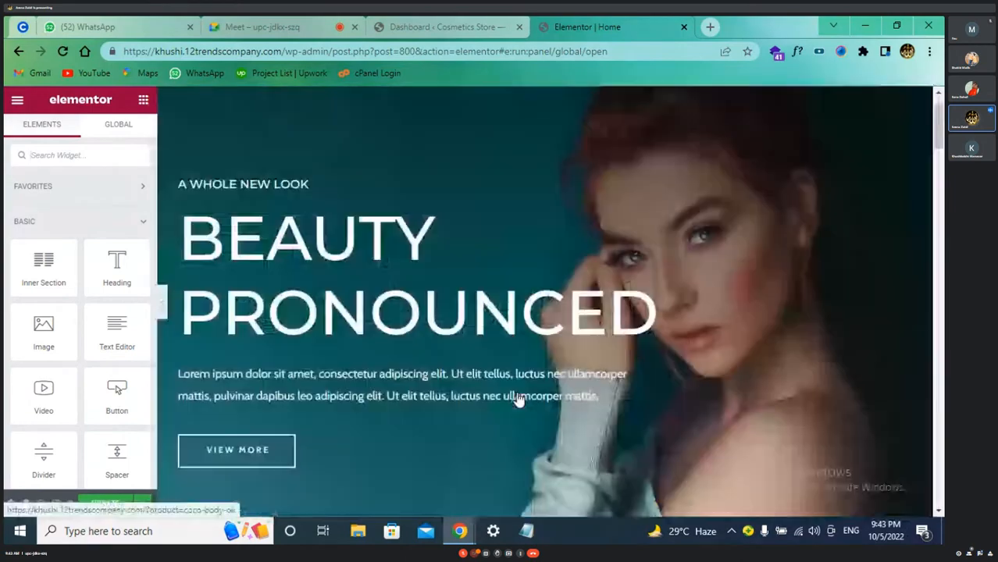
pyautogui.scroll(1, 797, 156)
pyautogui.scroll(-5, 453, 470)
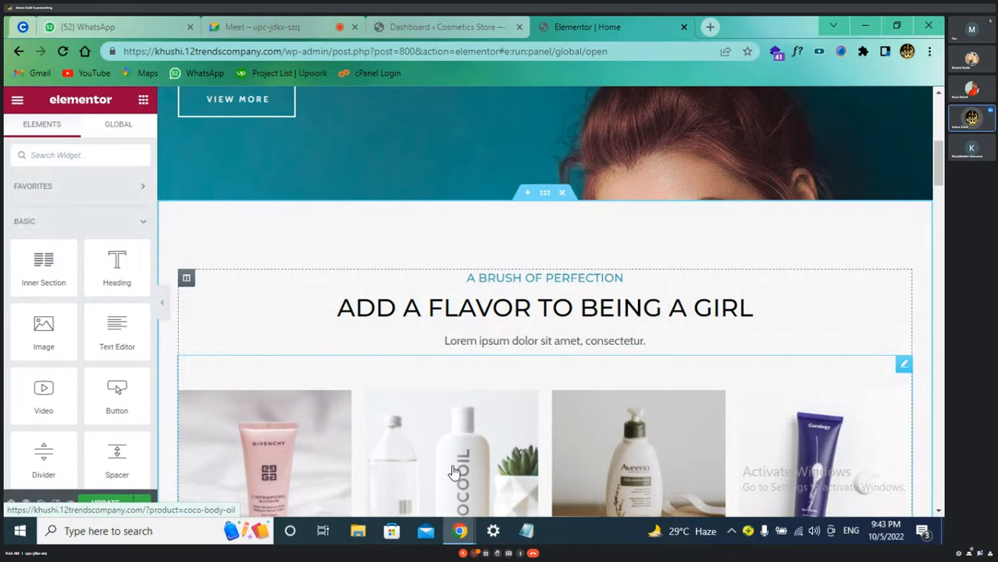
pyautogui.scroll(5, 453, 471)
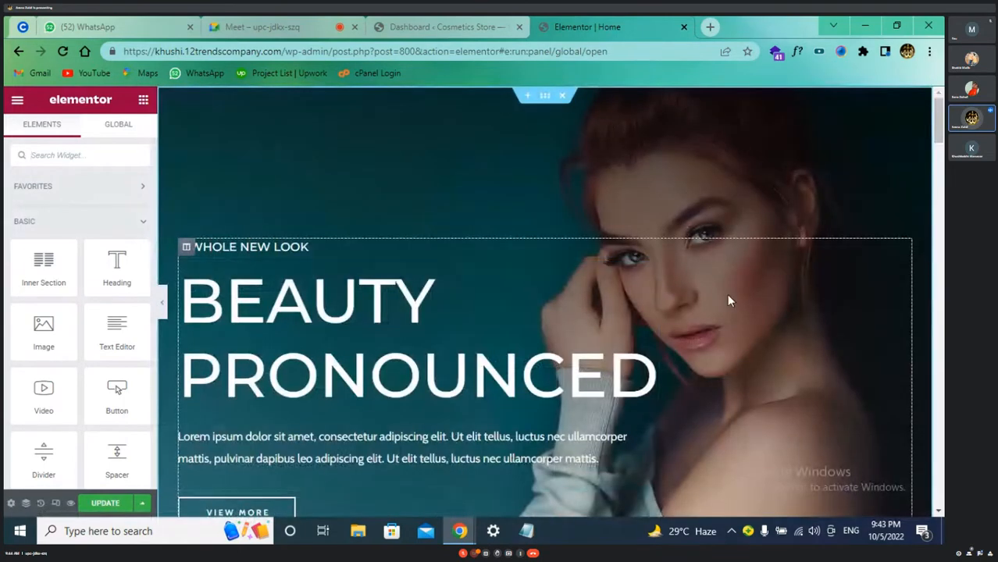
pyautogui.scroll(-4, 552, 283)
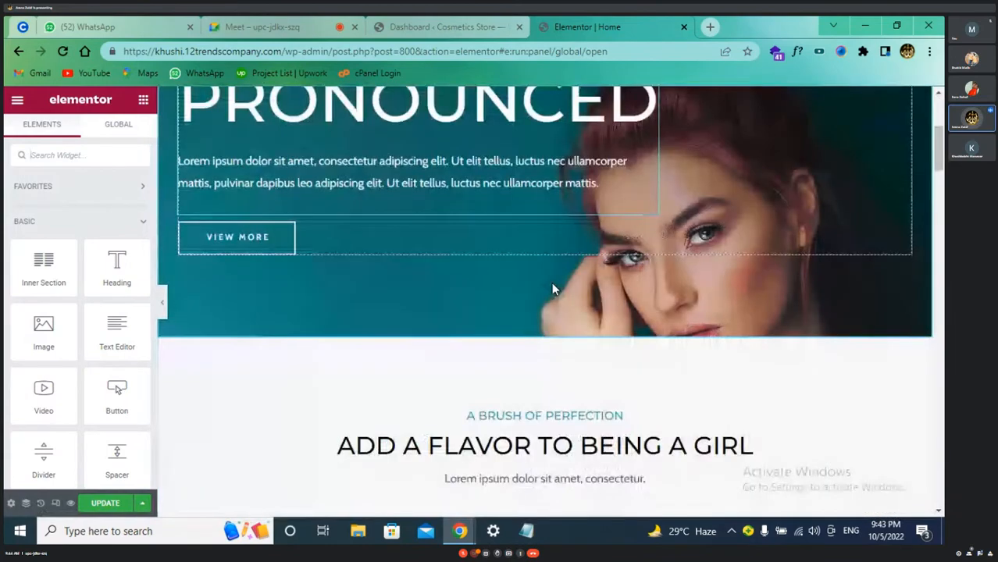
pyautogui.scroll(4, 552, 283)
pyautogui.scroll(-4, 552, 284)
pyautogui.scroll(4, 552, 289)
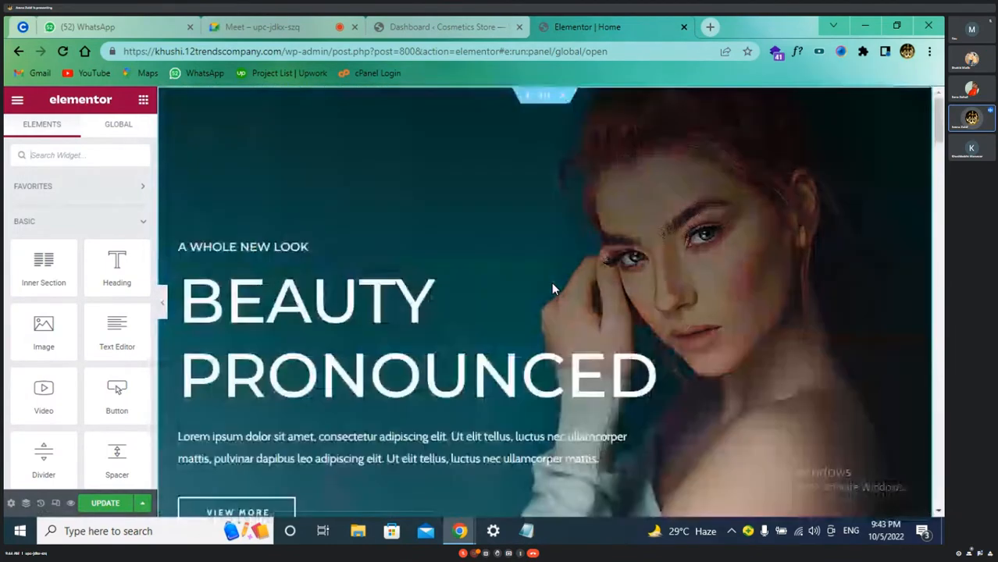
pyautogui.scroll(-10, 552, 289)
pyautogui.scroll(10, 552, 289)
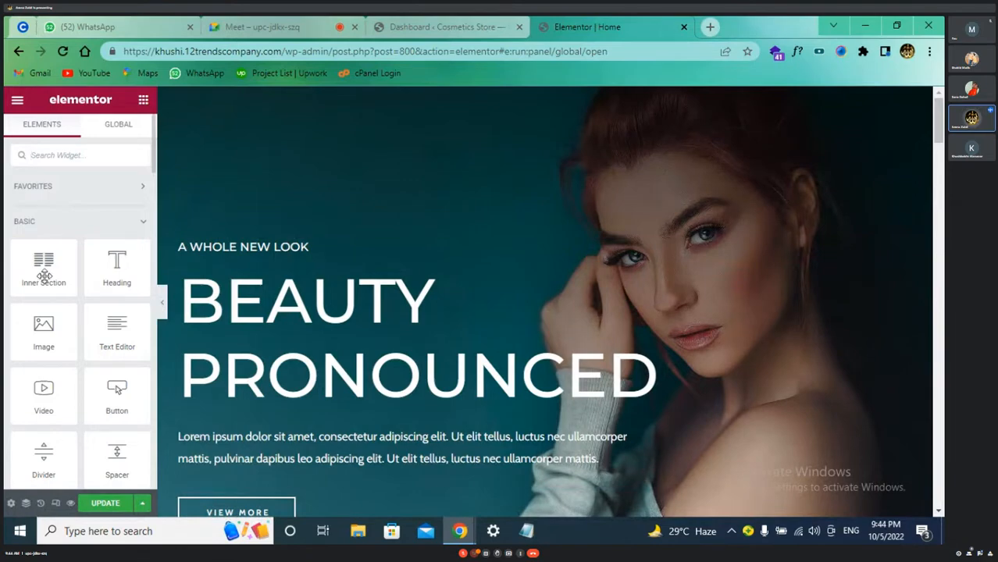
pyautogui.scroll(-5, 622, 302)
pyautogui.scroll(5, 632, 305)
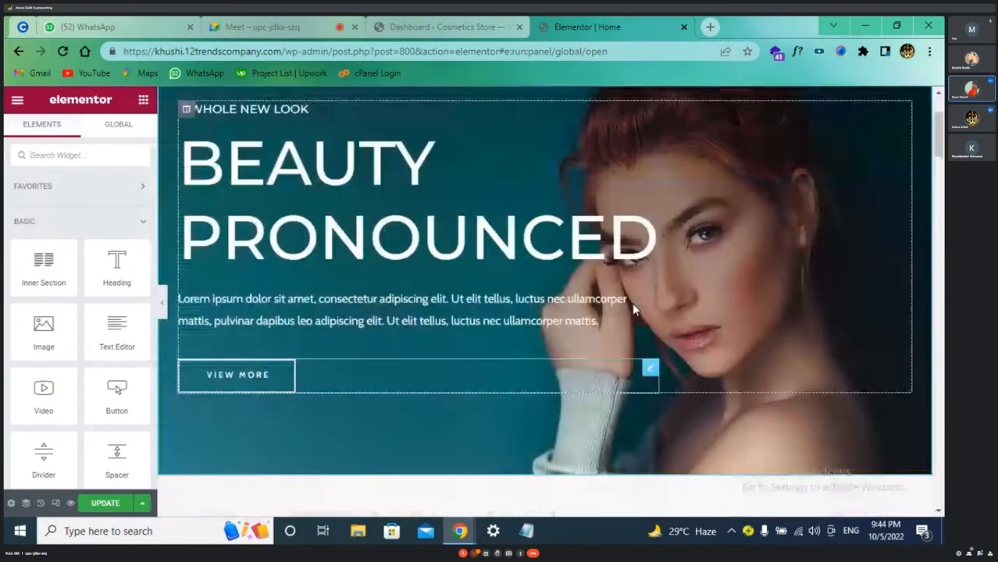
pyautogui.scroll(3, 631, 303)
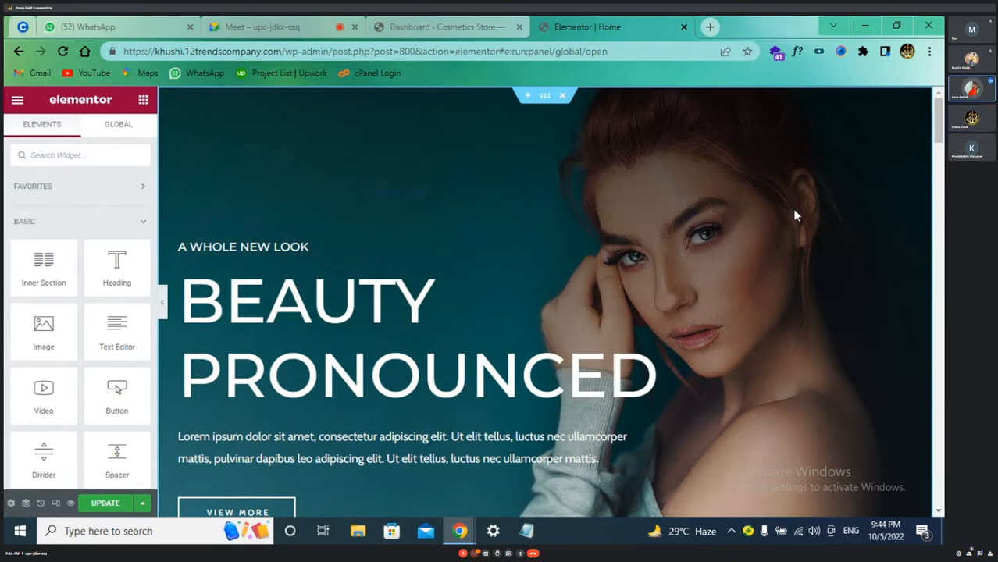
pyautogui.scroll(-4, 788, 223)
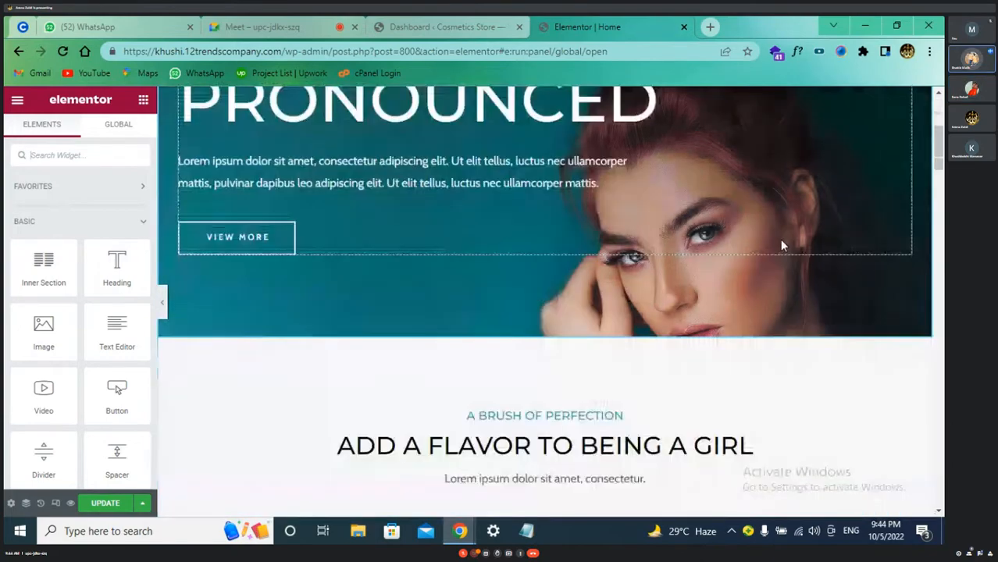
pyautogui.scroll(4, 779, 239)
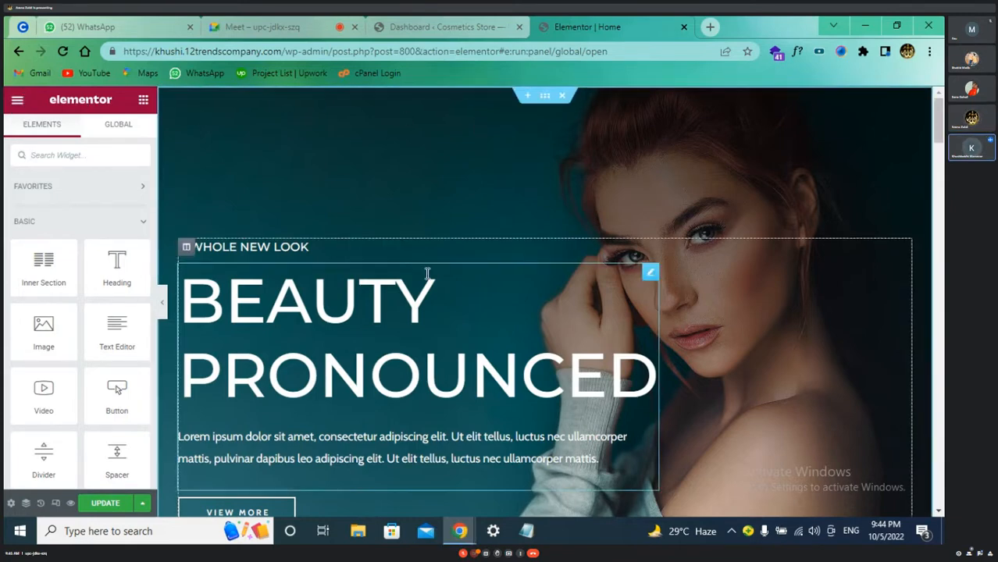
pyautogui.scroll(-3, 428, 277)
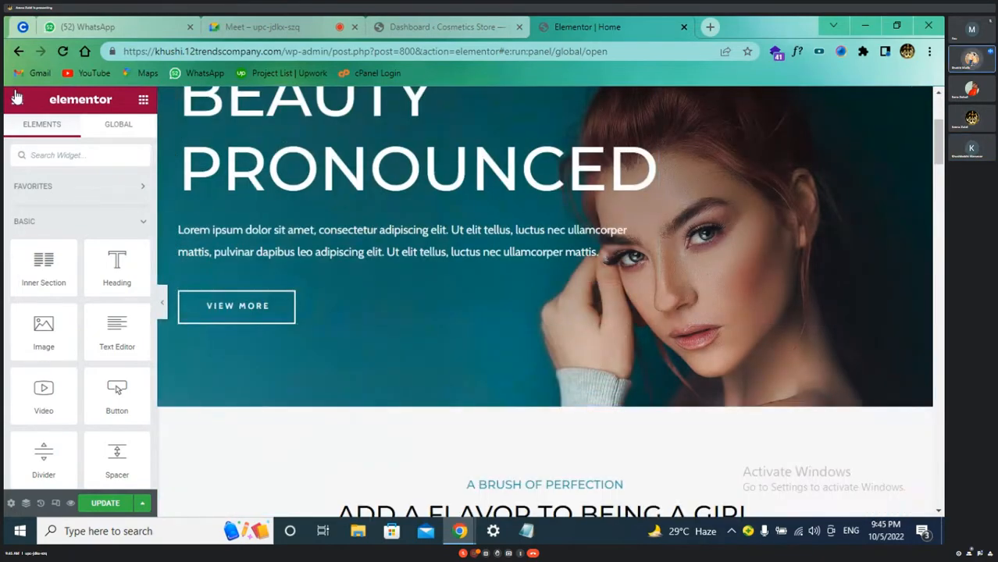
# Step: Compare the hero section's background with the product section below it on the Home page
pyautogui.scroll(3, 372, 250)
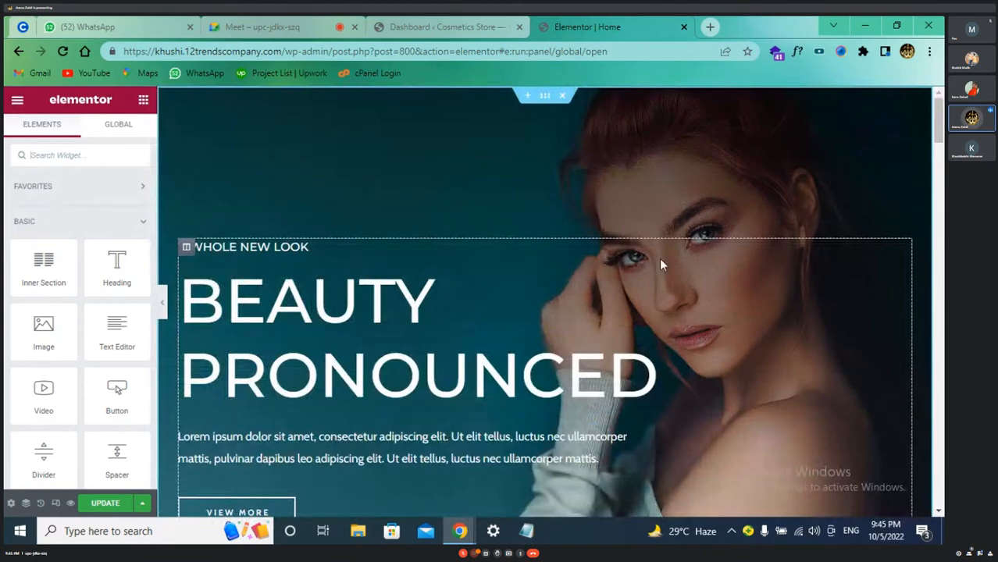
pyautogui.scroll(-2, 776, 342)
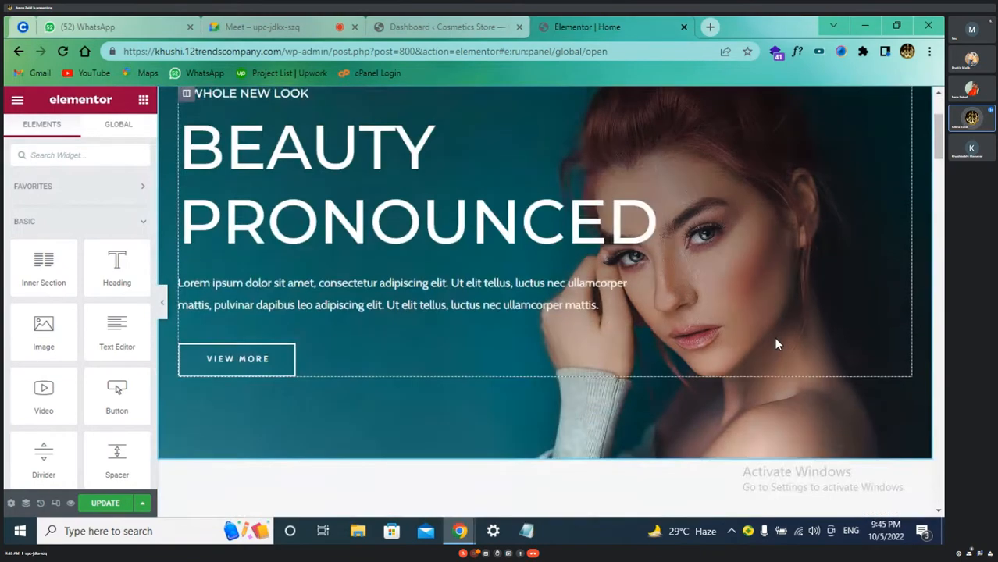
pyautogui.scroll(2, 775, 341)
pyautogui.scroll(-5, 775, 342)
pyautogui.scroll(-10, 777, 344)
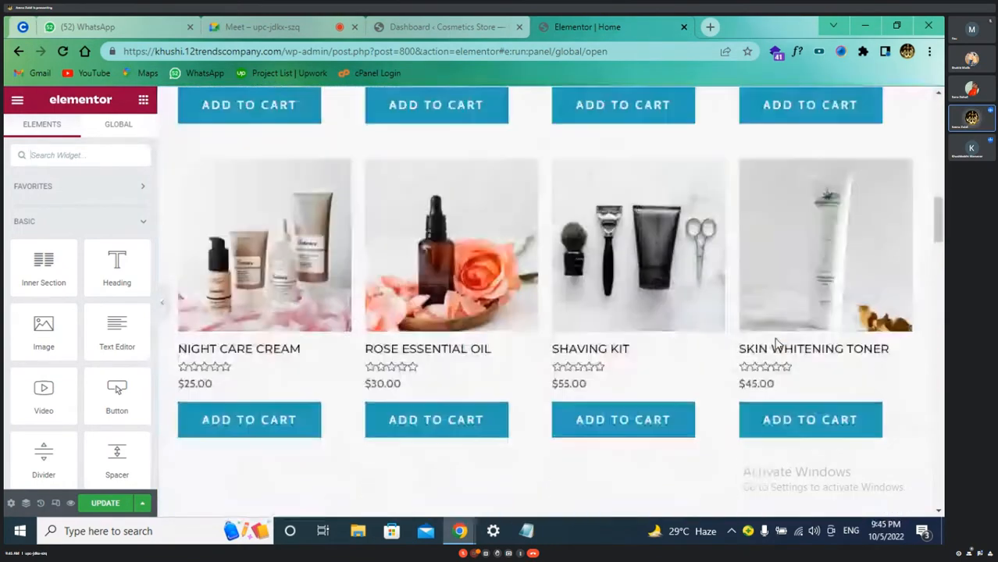
pyautogui.scroll(11, 773, 345)
pyautogui.scroll(4, 773, 345)
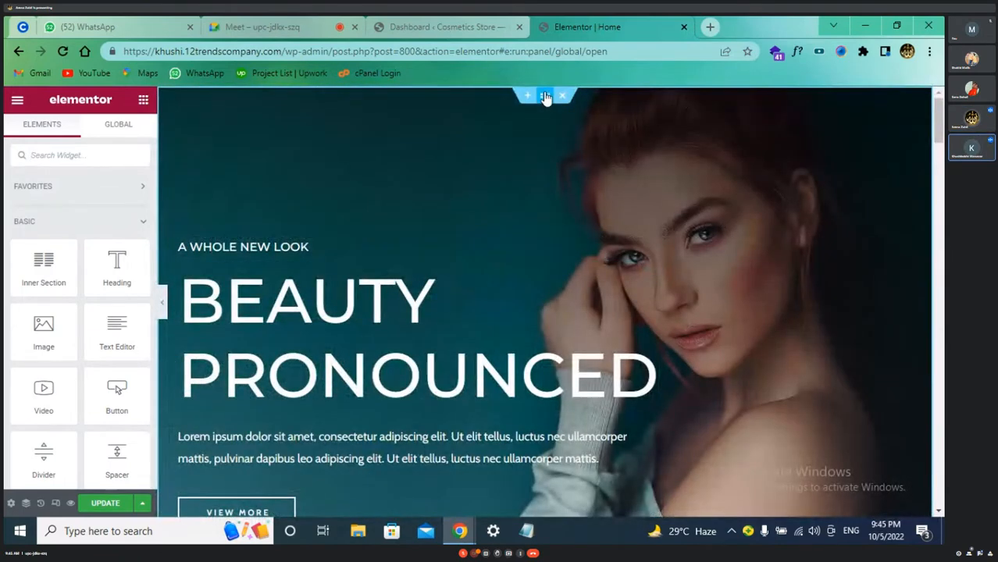
# Step: Open the hero section's background style settings and review its attachment option against the rest of the Home page
pyautogui.click(545, 96)
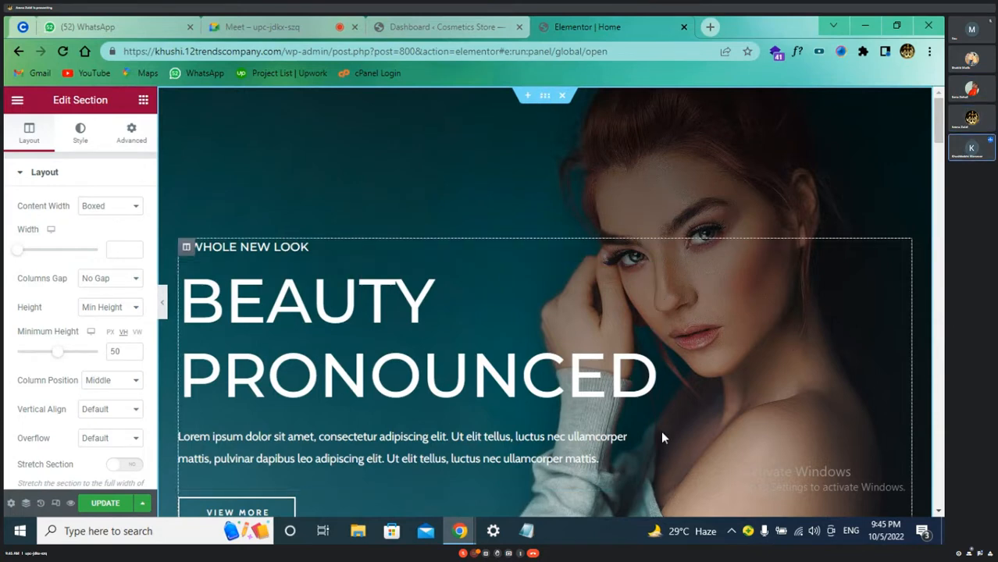
pyautogui.click(82, 132)
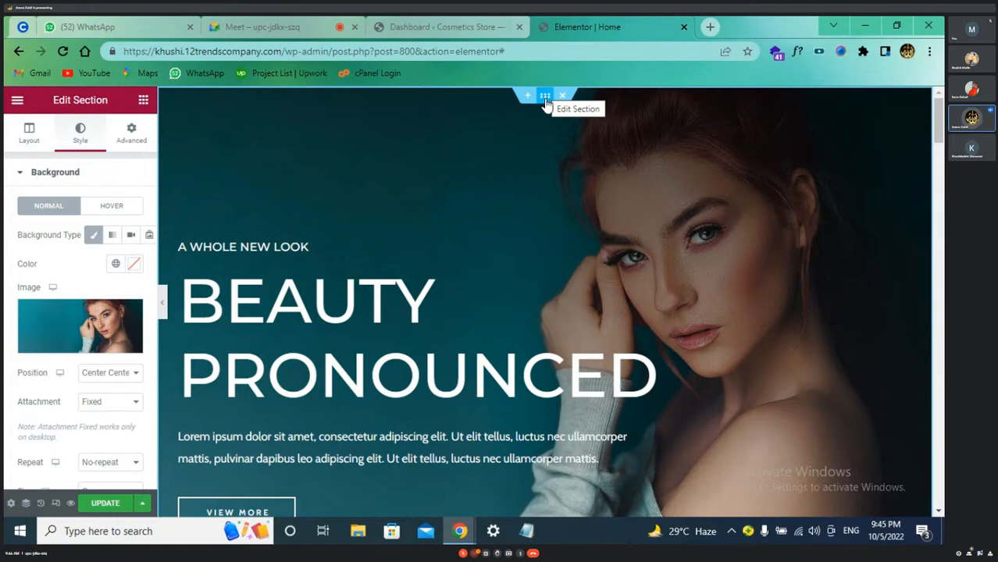
pyautogui.scroll(-10, 540, 268)
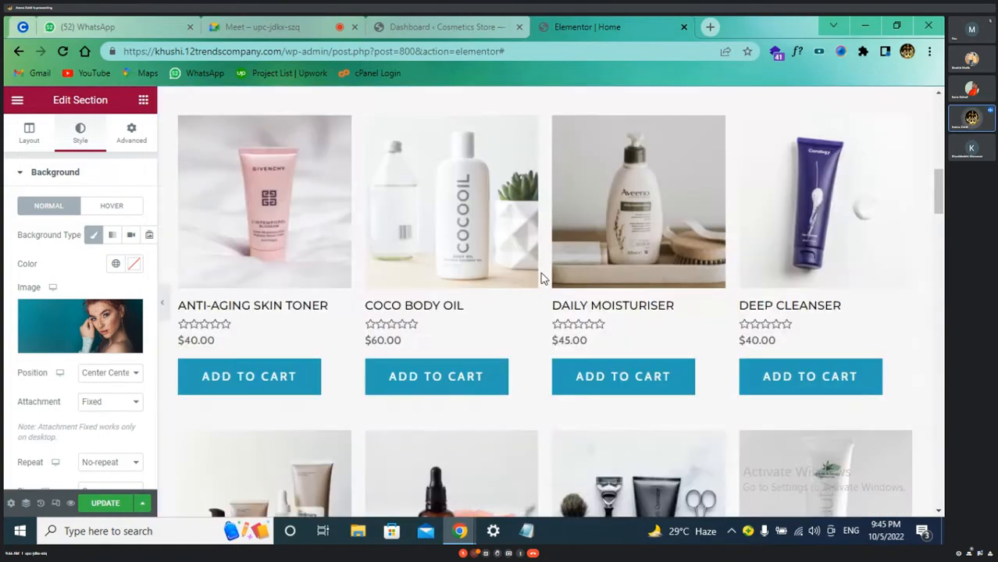
pyautogui.scroll(-8, 542, 280)
pyautogui.scroll(10, 542, 281)
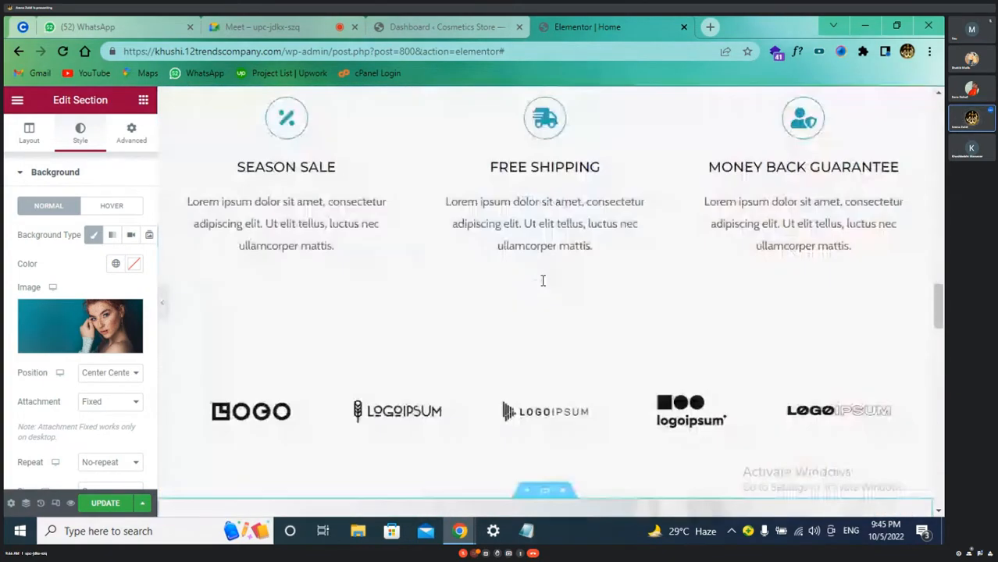
pyautogui.scroll(10, 543, 287)
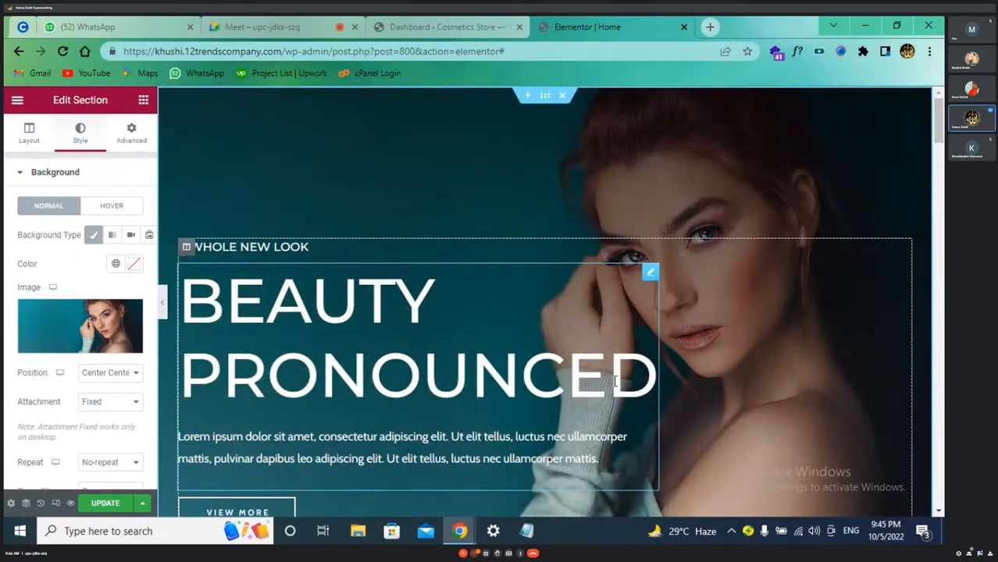
# Step: Insert a new single-column section between the hero section and the A Brush of Perfection section
pyautogui.scroll(-5, 614, 381)
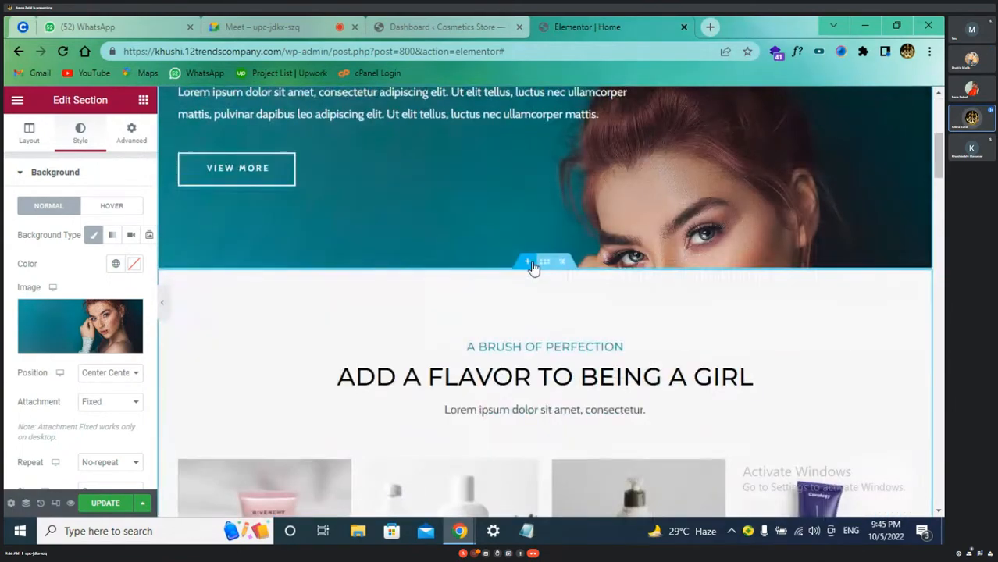
pyautogui.click(529, 263)
pyautogui.click(530, 330)
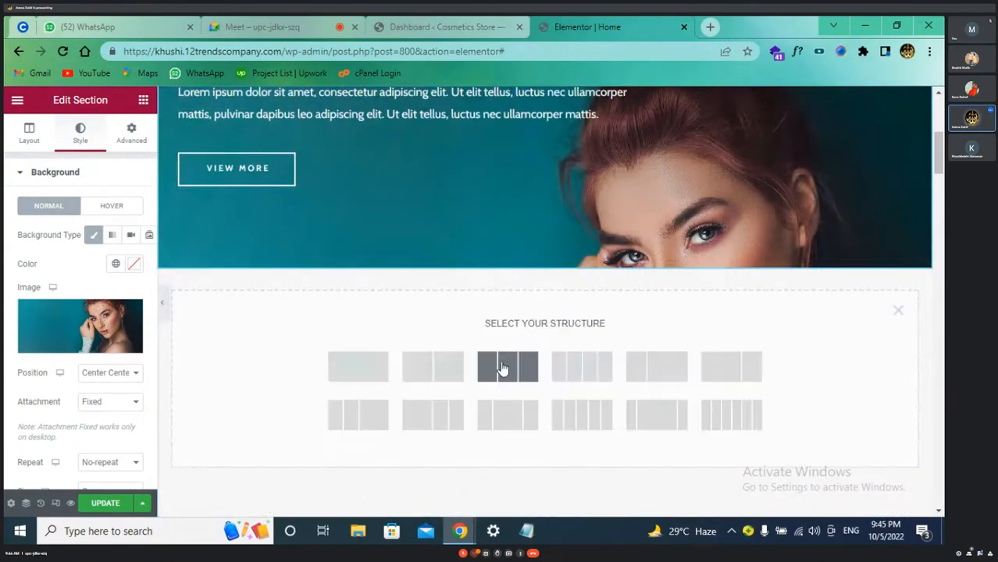
pyautogui.click(372, 378)
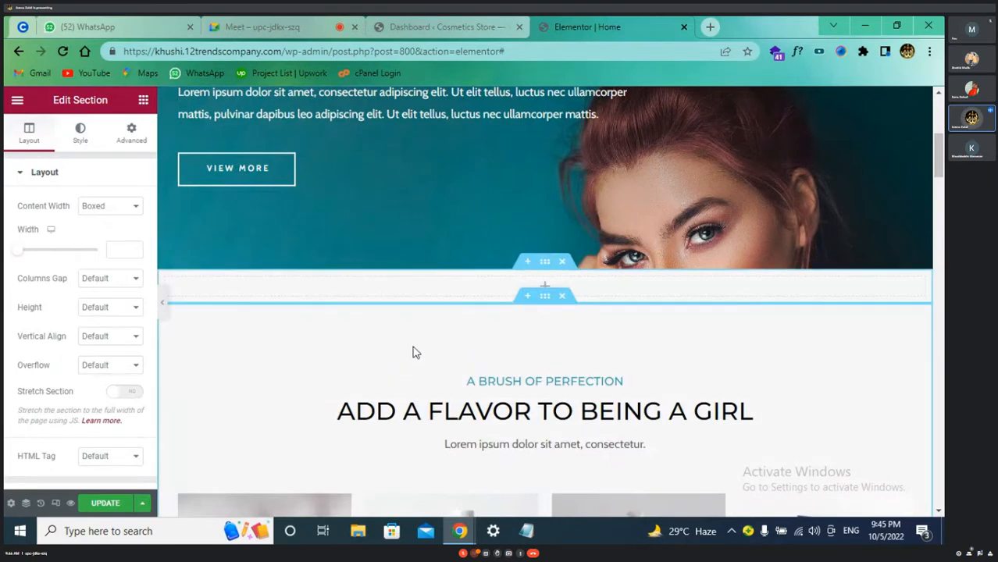
# Step: Add an Image widget to the new empty section and compare its placeholder with the hero background above
pyautogui.click(547, 289)
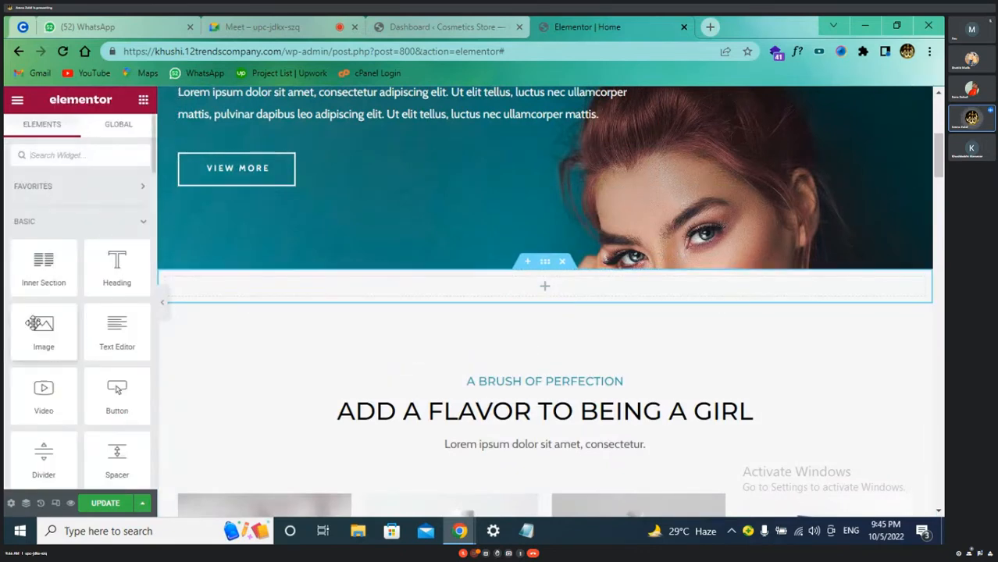
pyautogui.moveTo(44, 329); pyautogui.dragTo(575, 292)
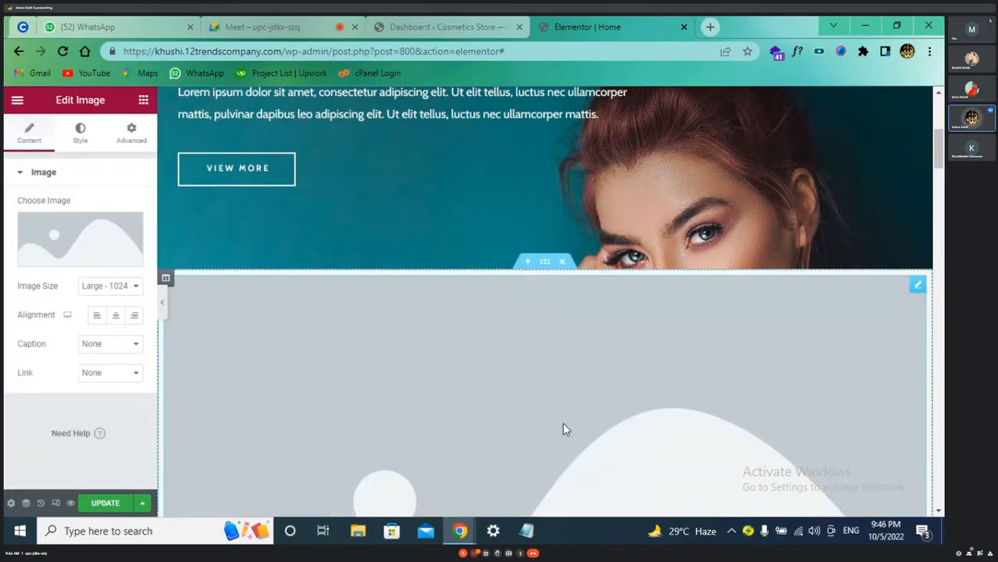
pyautogui.scroll(-3, 563, 427)
pyautogui.scroll(5, 563, 427)
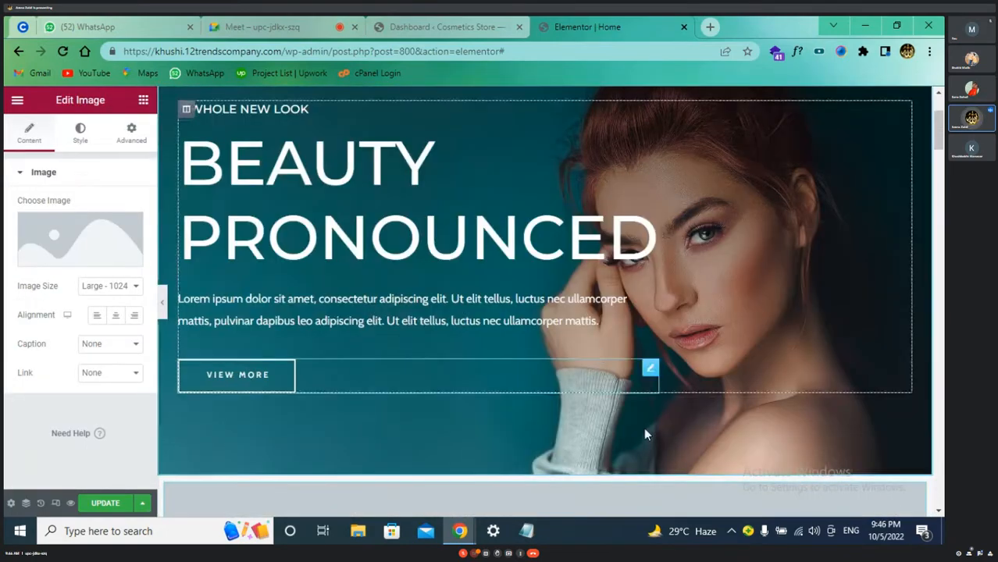
pyautogui.scroll(-5, 643, 442)
pyautogui.scroll(-1, 643, 448)
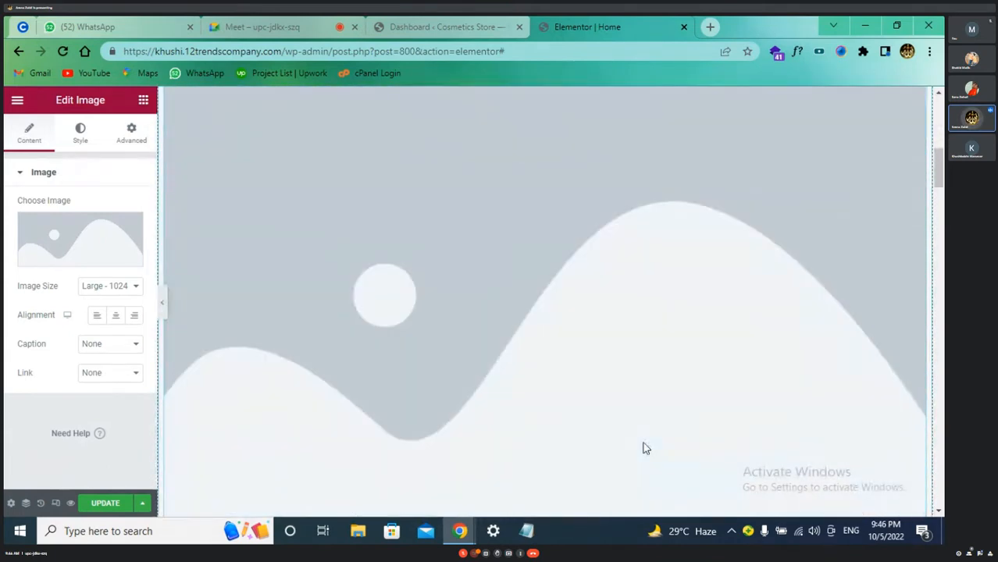
# Step: Set the Image widget to the dog picture 71PudXkVtcL._AC_UL320_.jpg from the media library and compare it with the hero background
pyautogui.click(104, 259)
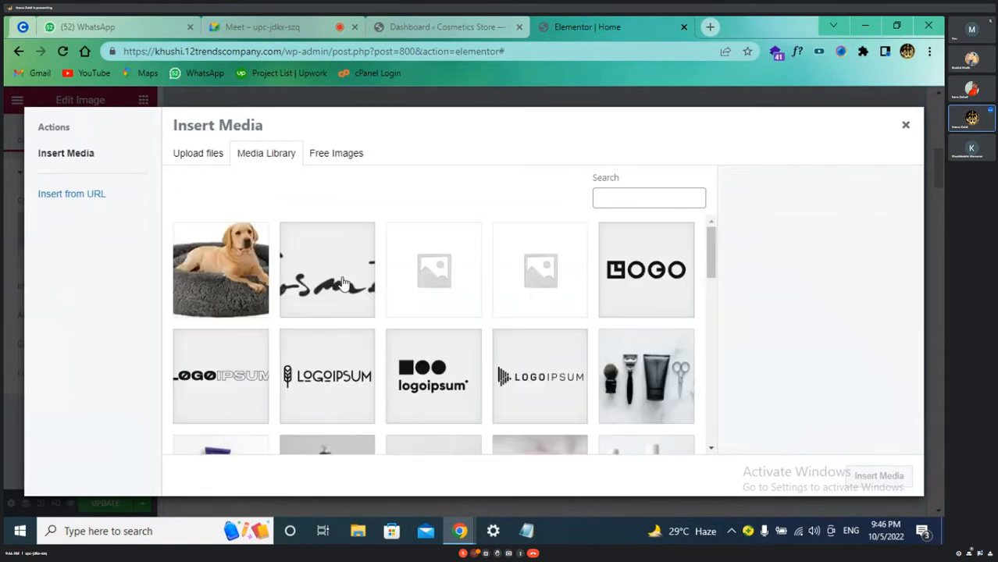
pyautogui.click(256, 283)
pyautogui.click(860, 469)
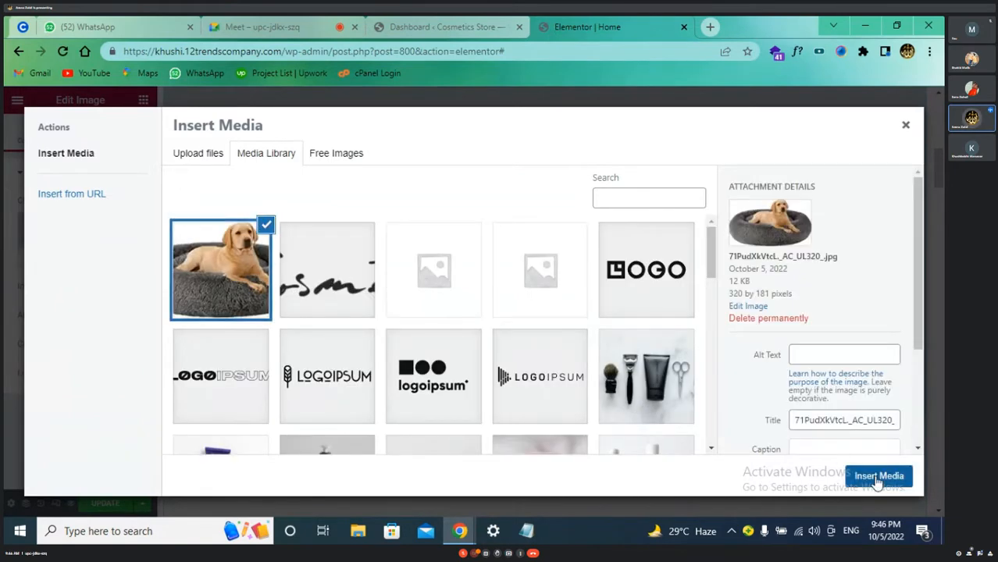
pyautogui.scroll(3, 606, 388)
pyautogui.scroll(-2, 607, 395)
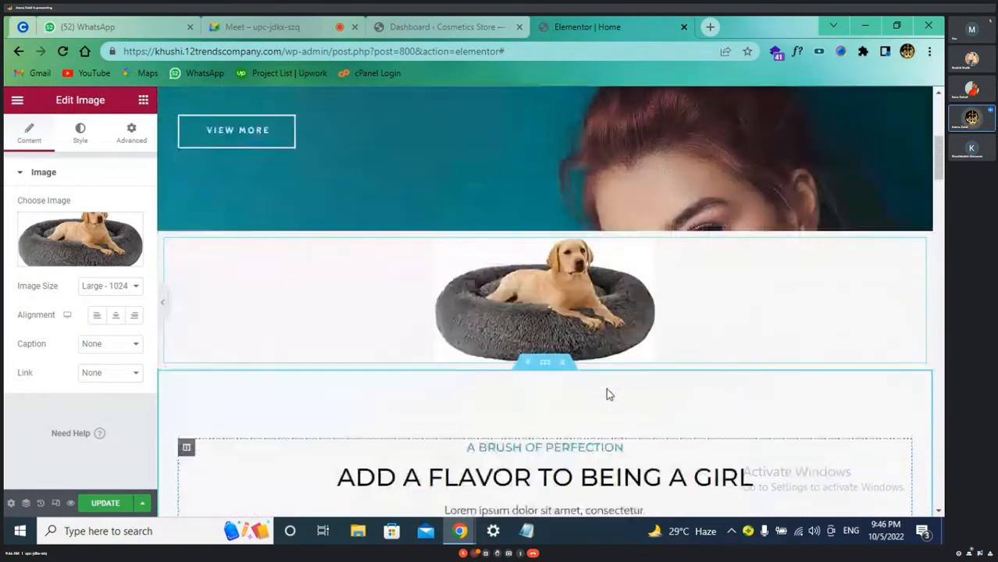
pyautogui.scroll(2, 608, 395)
pyautogui.scroll(-2, 608, 394)
pyautogui.scroll(1, 607, 395)
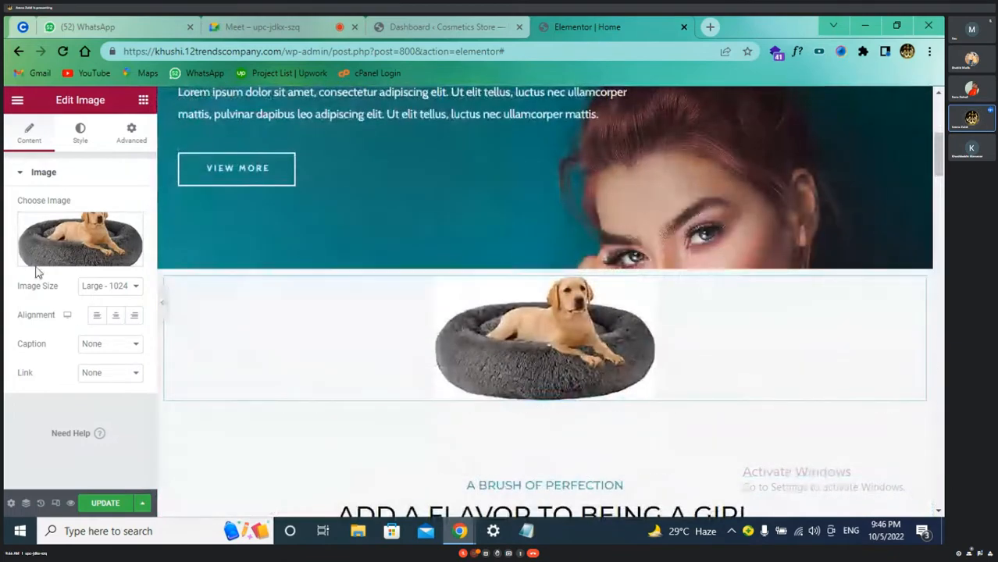
# Step: Replace the Image widget's picture with demo-screenshot-1.jpg from the media library and compare it with the hero background
pyautogui.click(63, 243)
pyautogui.scroll(-1, 385, 352)
pyautogui.scroll(-3, 384, 352)
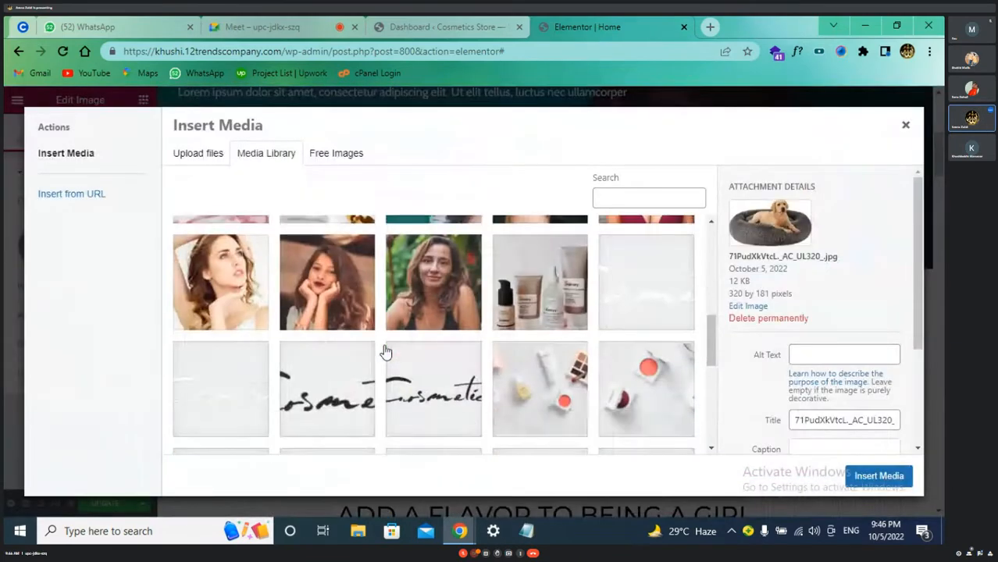
pyautogui.scroll(1, 406, 321)
pyautogui.click(427, 289)
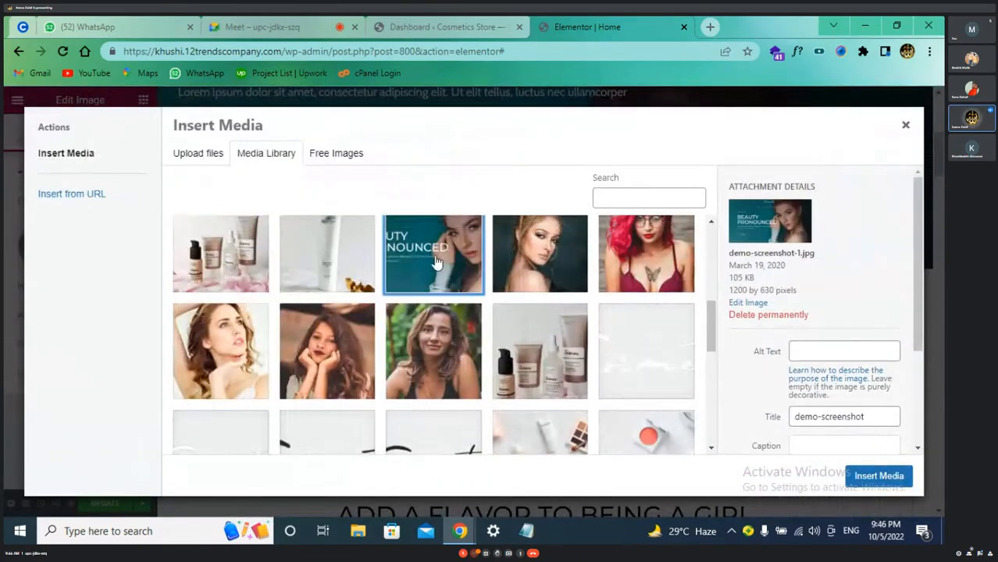
pyautogui.click(881, 476)
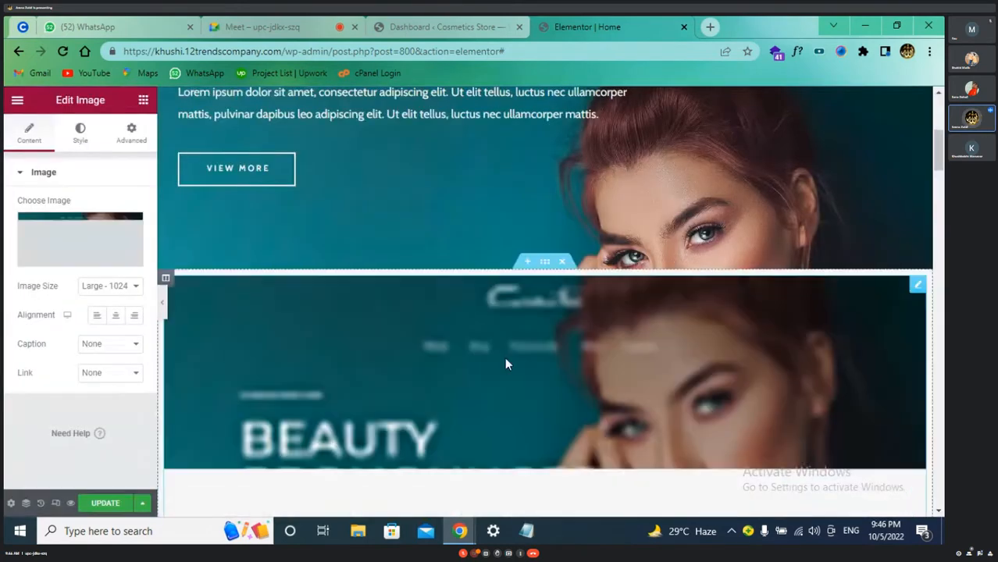
pyautogui.scroll(-3, 503, 355)
pyautogui.scroll(5, 506, 359)
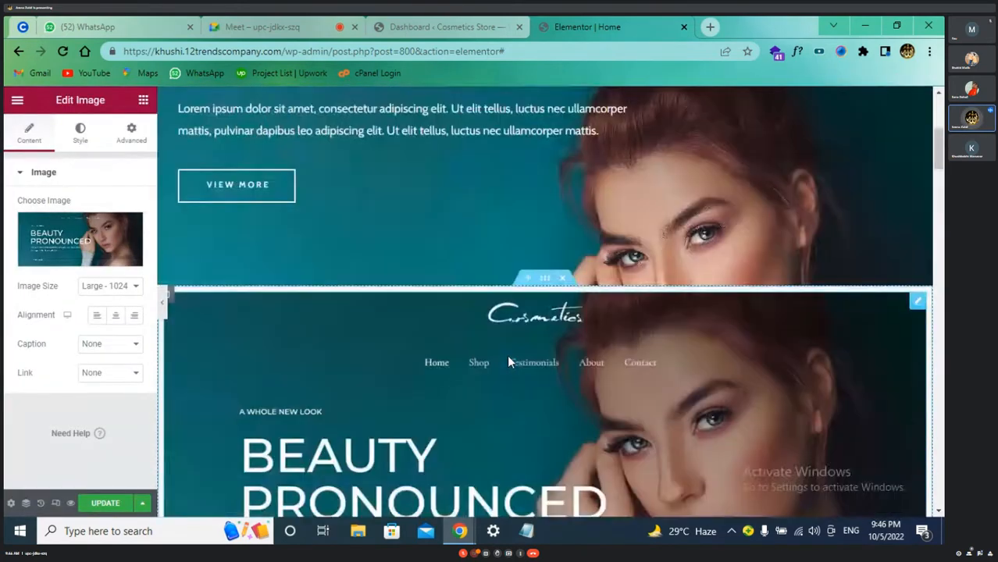
pyautogui.scroll(-3, 507, 356)
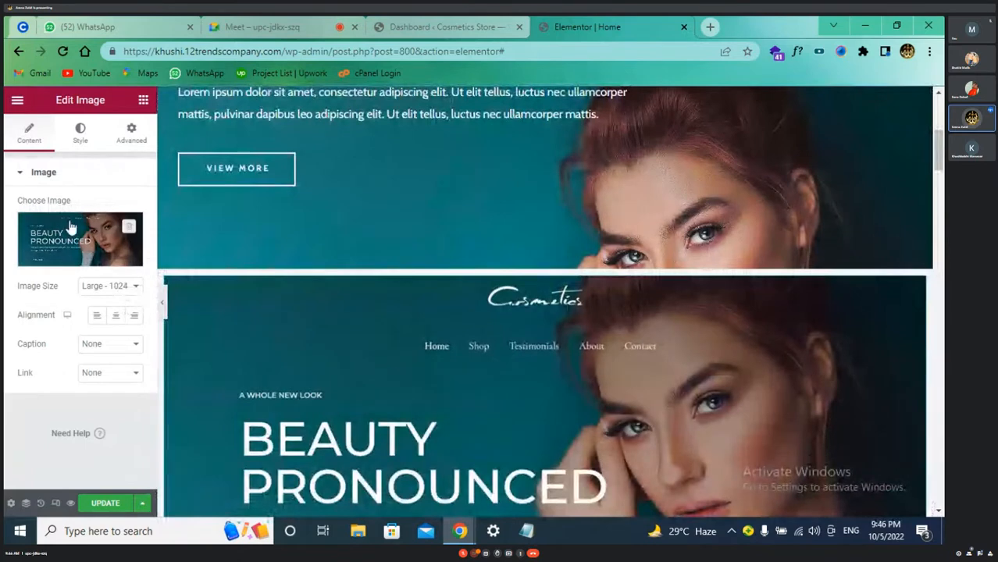
# Step: Review the Image widget's style options, from width and height to opacity, border and box shadow
pyautogui.click(80, 133)
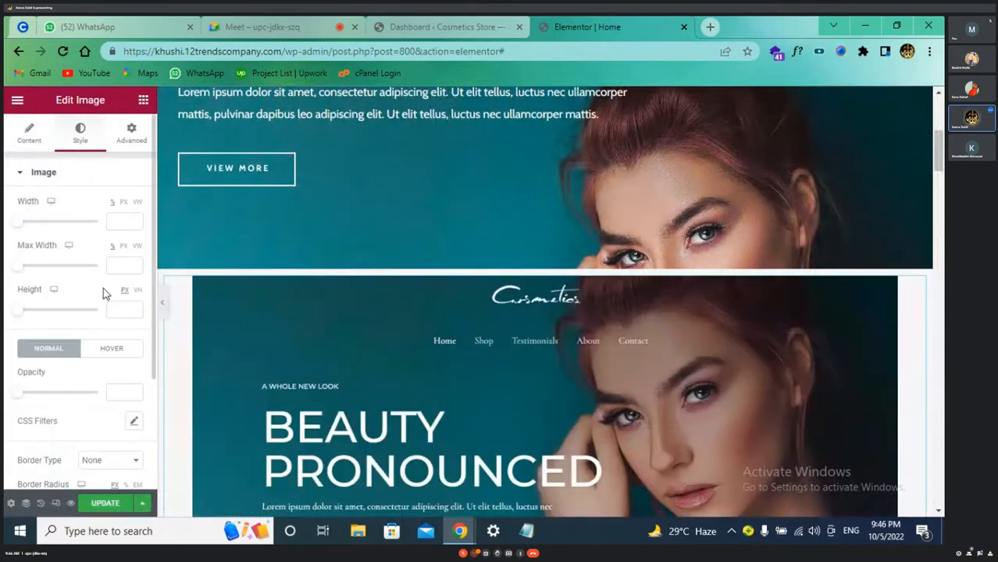
pyautogui.scroll(-3, 102, 297)
pyautogui.scroll(1, 99, 321)
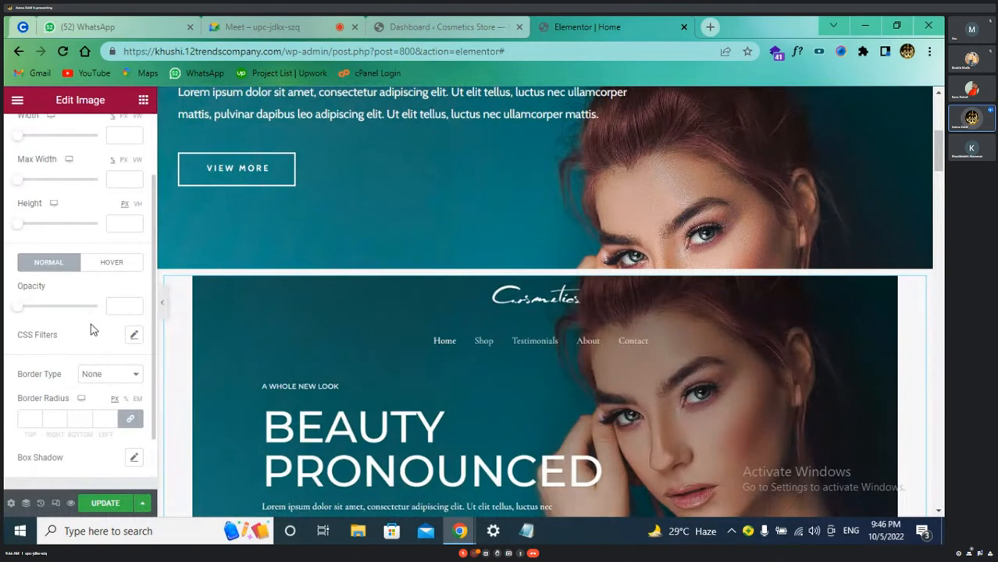
pyautogui.scroll(2, 91, 329)
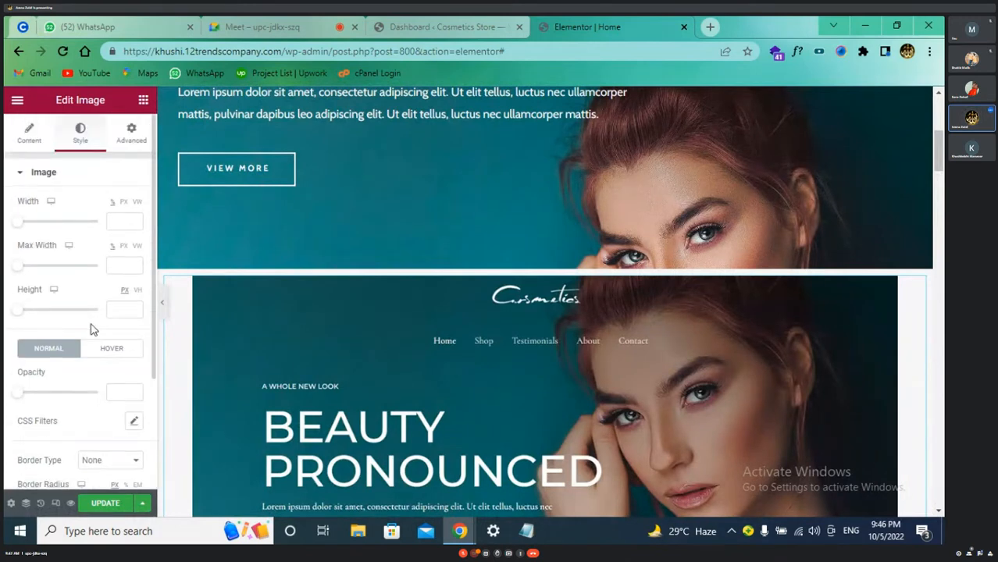
pyautogui.scroll(-2, 75, 251)
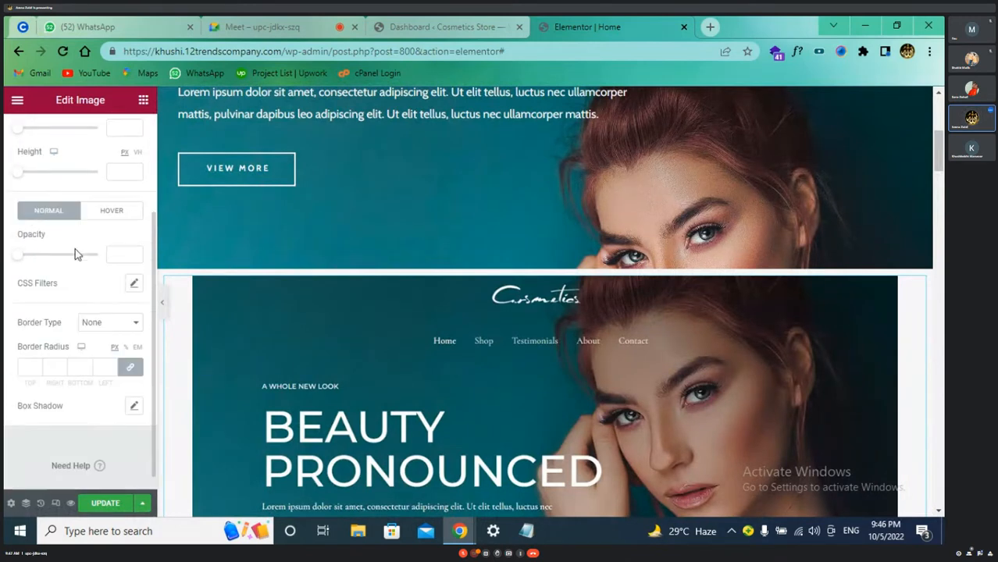
pyautogui.scroll(2, 74, 333)
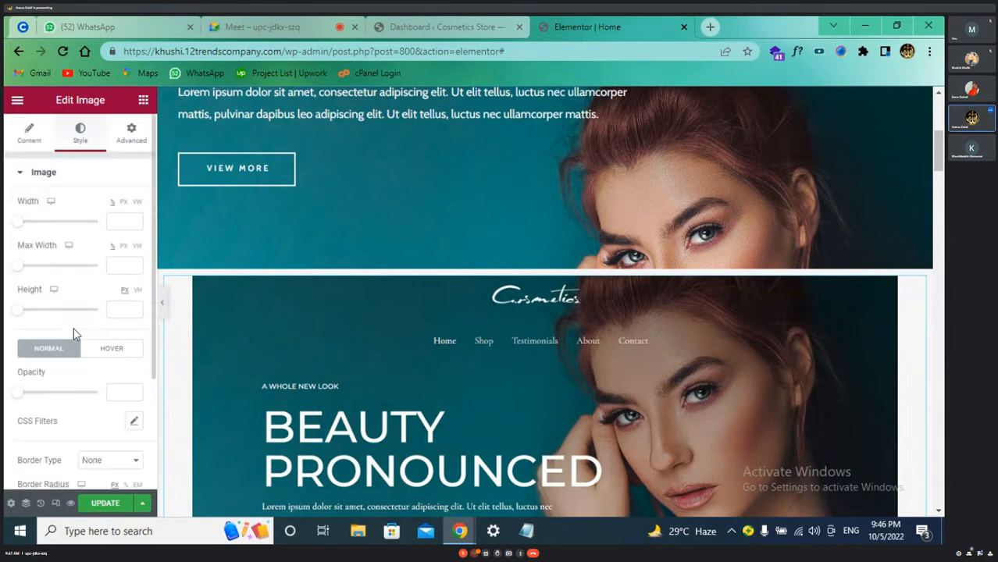
# Step: Check the Image widget's advanced Background options, and return to its style options for comparison
pyautogui.click(123, 130)
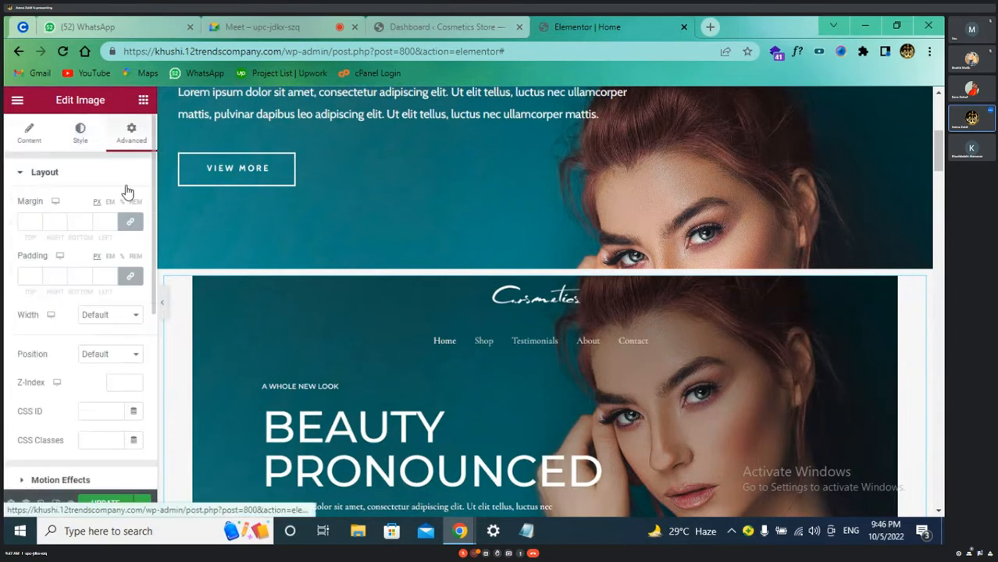
pyautogui.scroll(-4, 87, 234)
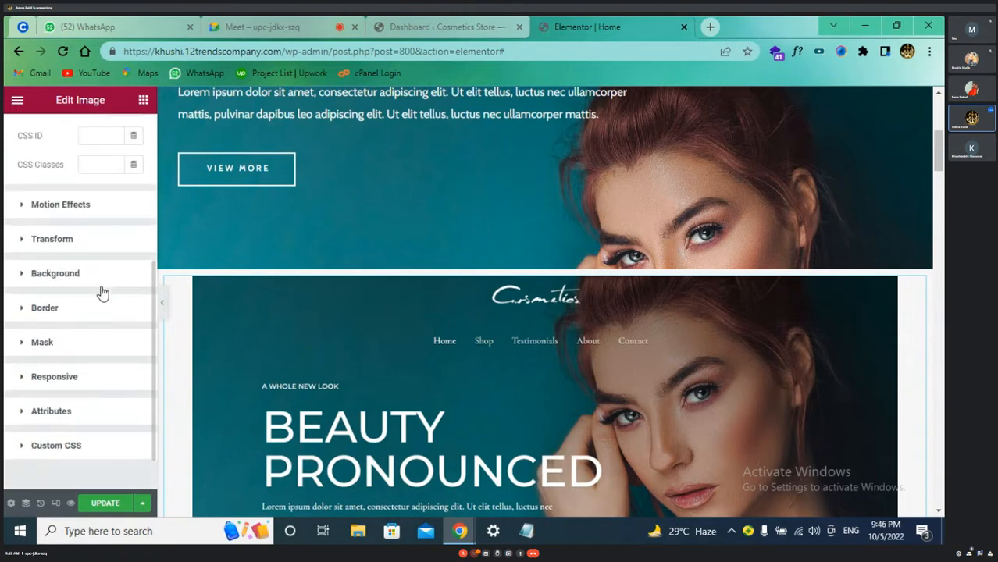
pyautogui.click(102, 278)
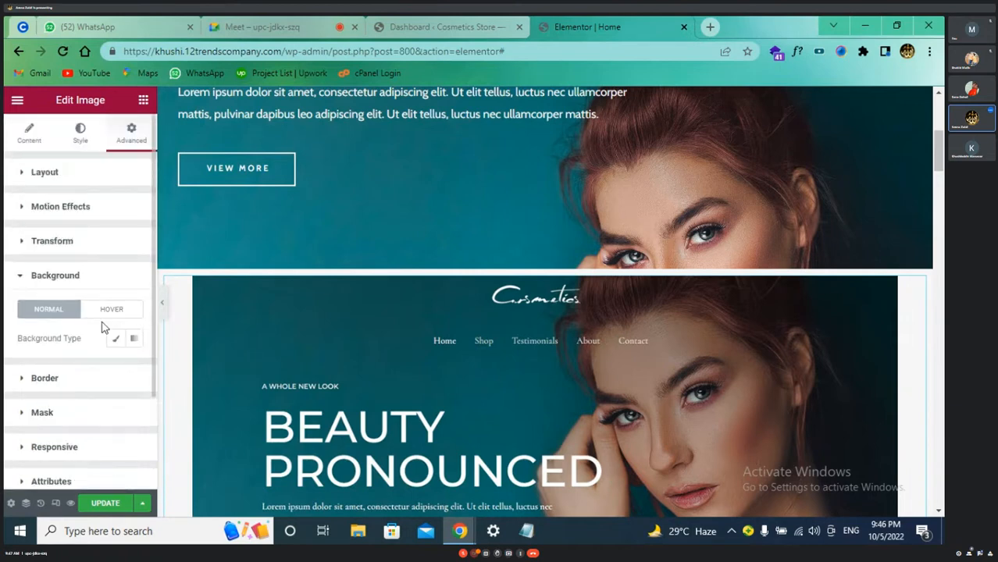
pyautogui.scroll(-2, 103, 328)
pyautogui.scroll(2, 102, 328)
pyautogui.click(81, 133)
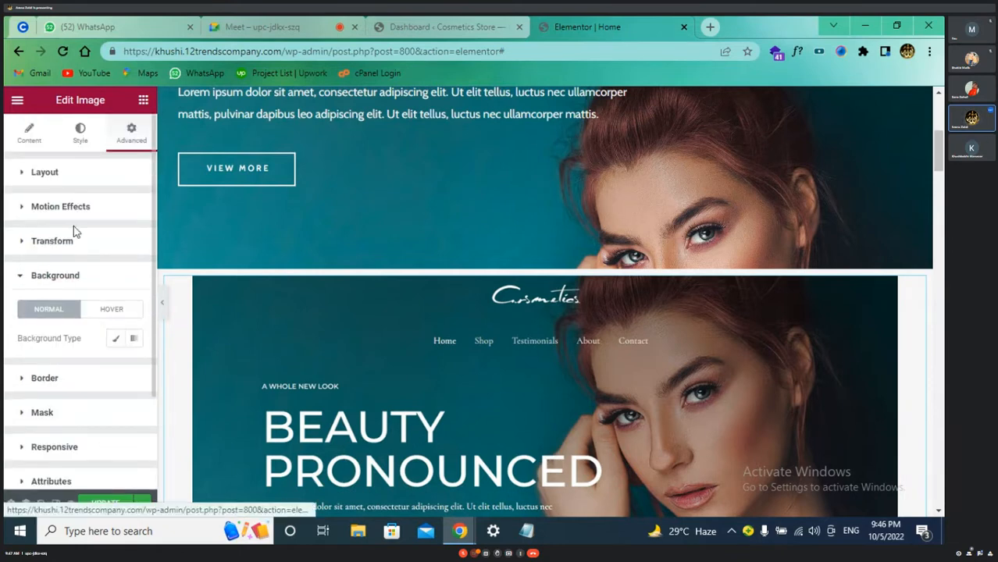
pyautogui.scroll(-2, 78, 274)
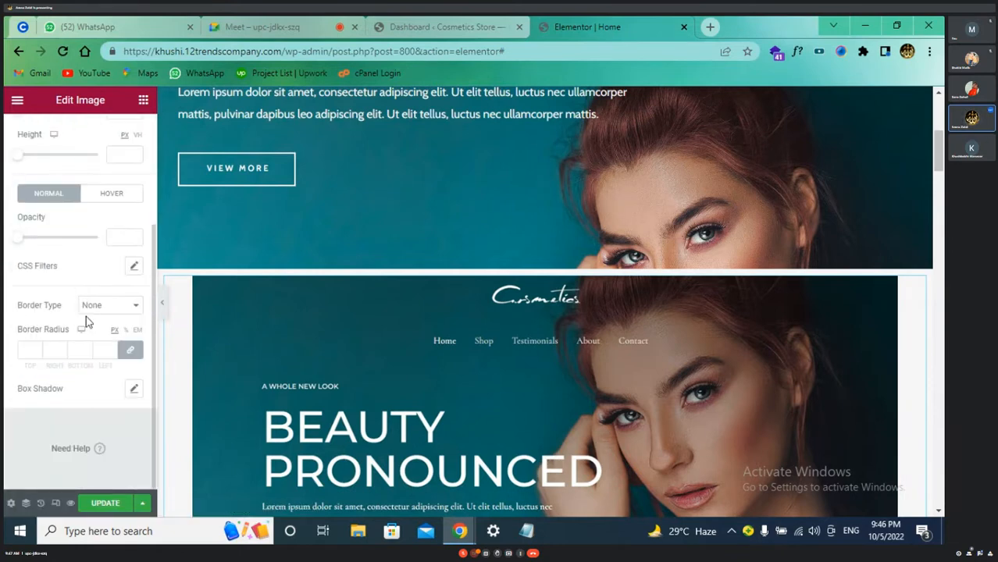
# Step: Look through the Image widget's style, content and advanced settings, and compare them with the hero section's background image settings
pyautogui.scroll(2, 80, 300)
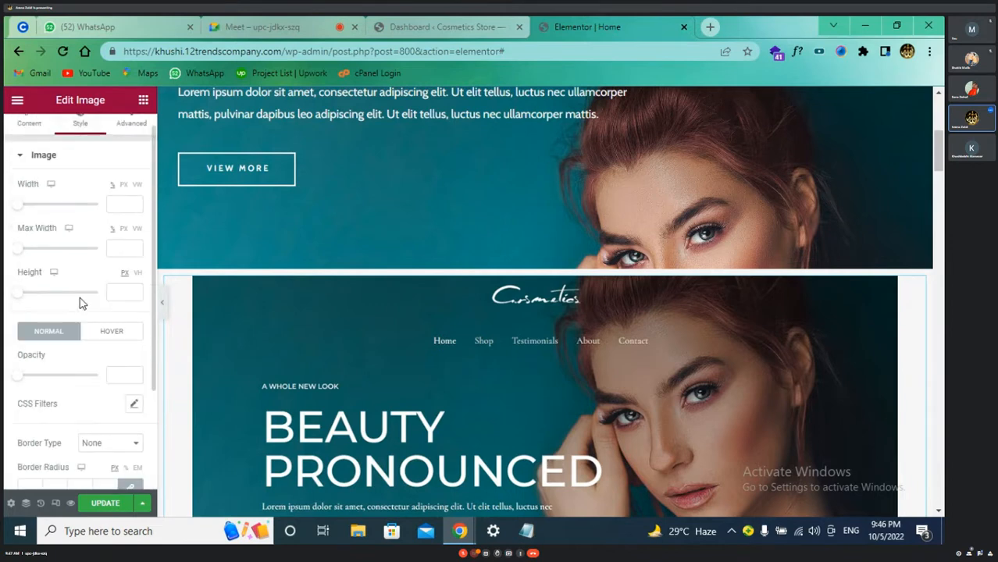
pyautogui.scroll(1, 82, 303)
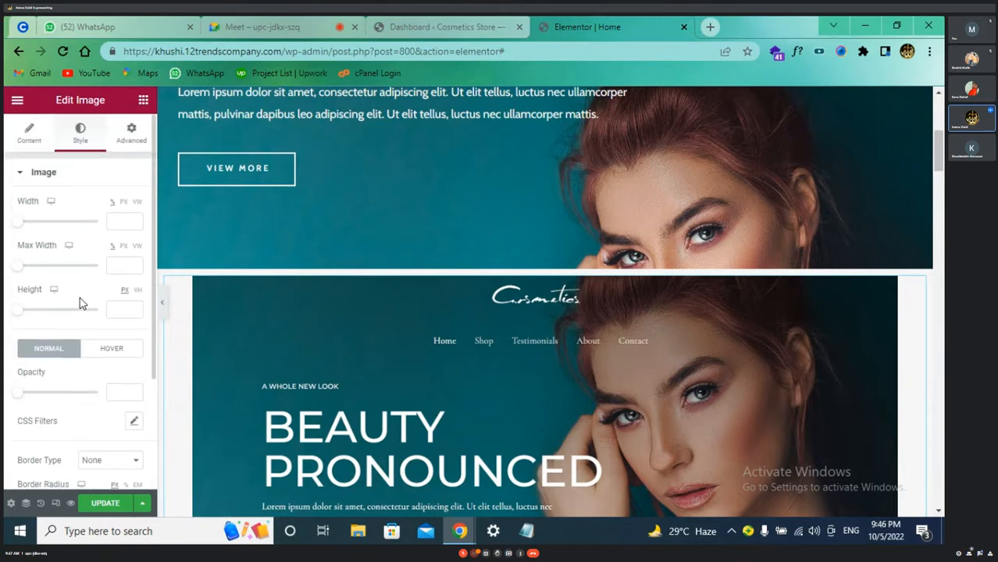
pyautogui.click(30, 141)
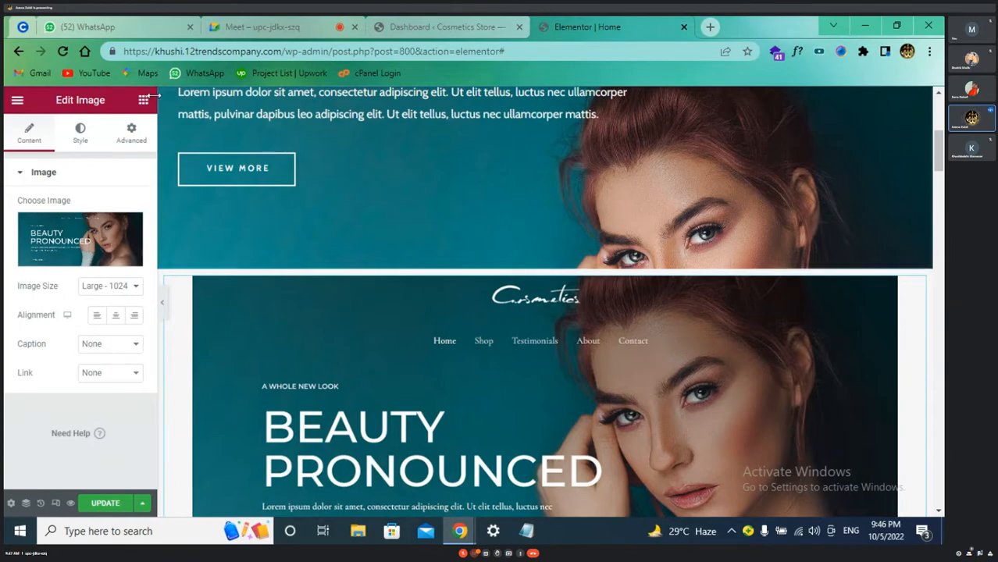
pyautogui.click(133, 146)
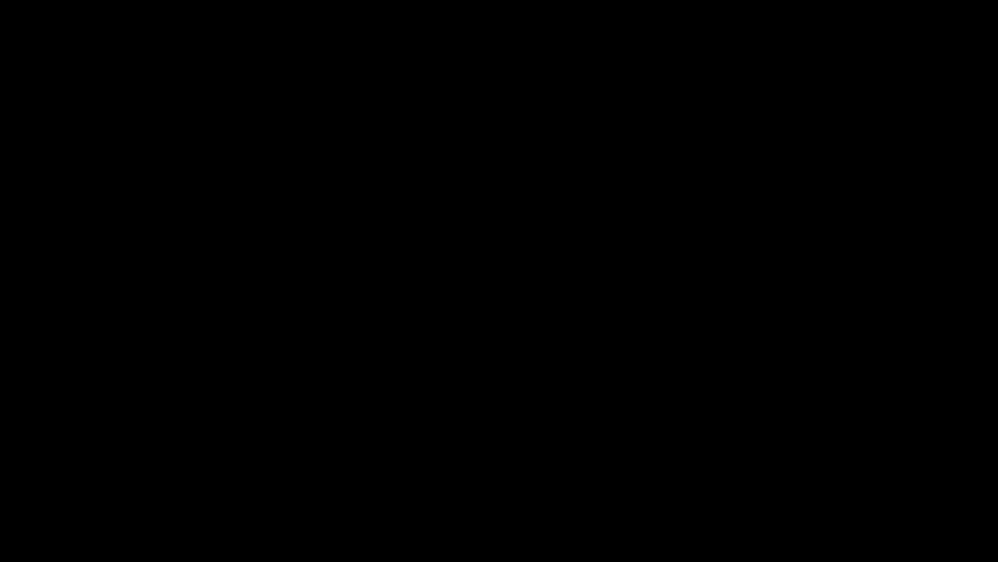
pyautogui.scroll(-4, 56, 476)
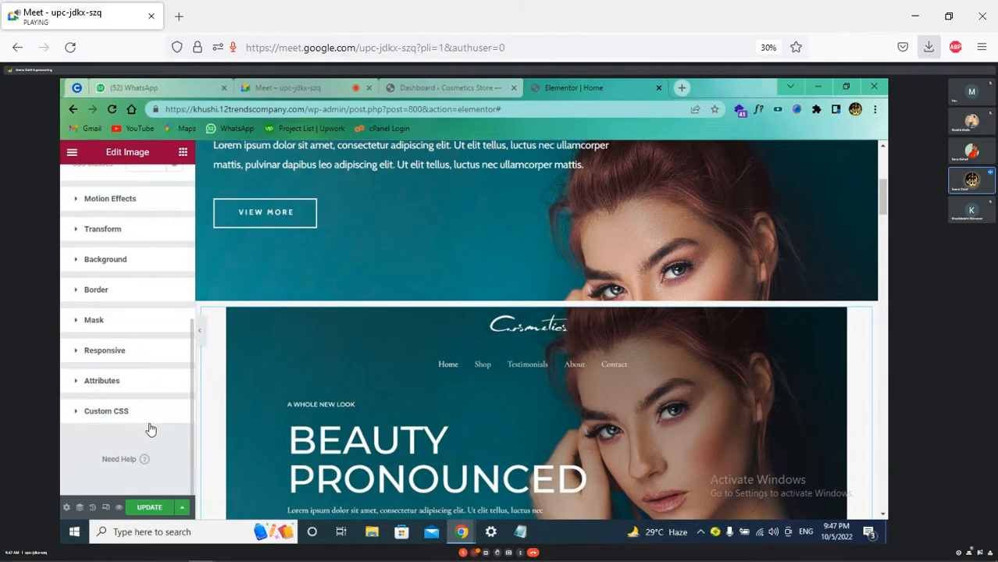
pyautogui.scroll(3, 150, 430)
pyautogui.scroll(-3, 151, 428)
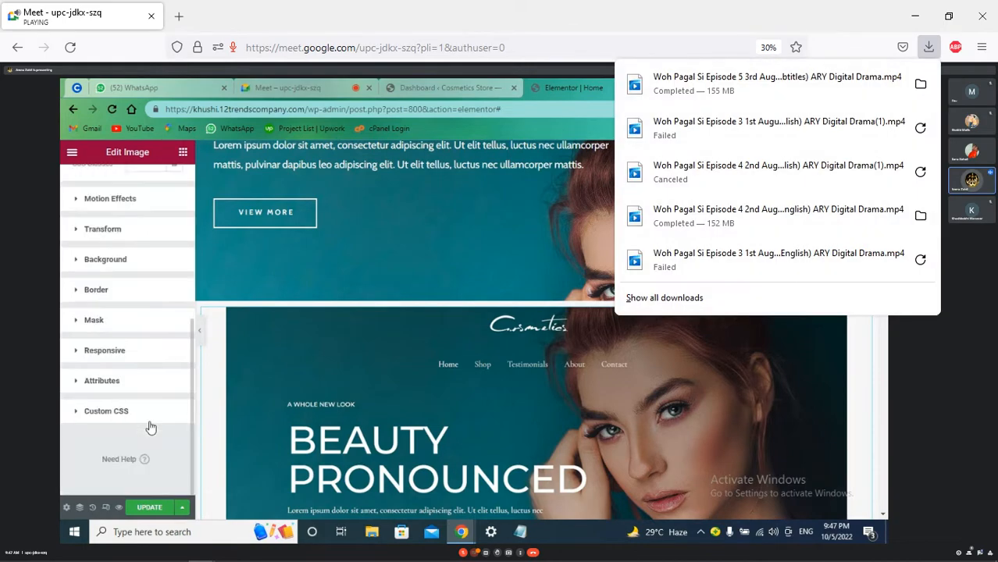
pyautogui.scroll(5, 149, 424)
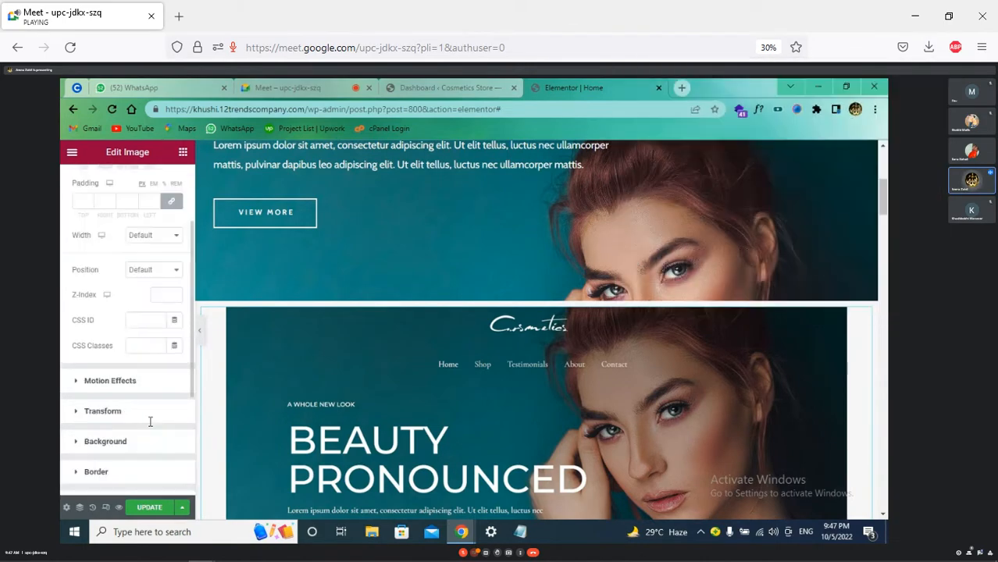
pyautogui.doubleClick(626, 467)
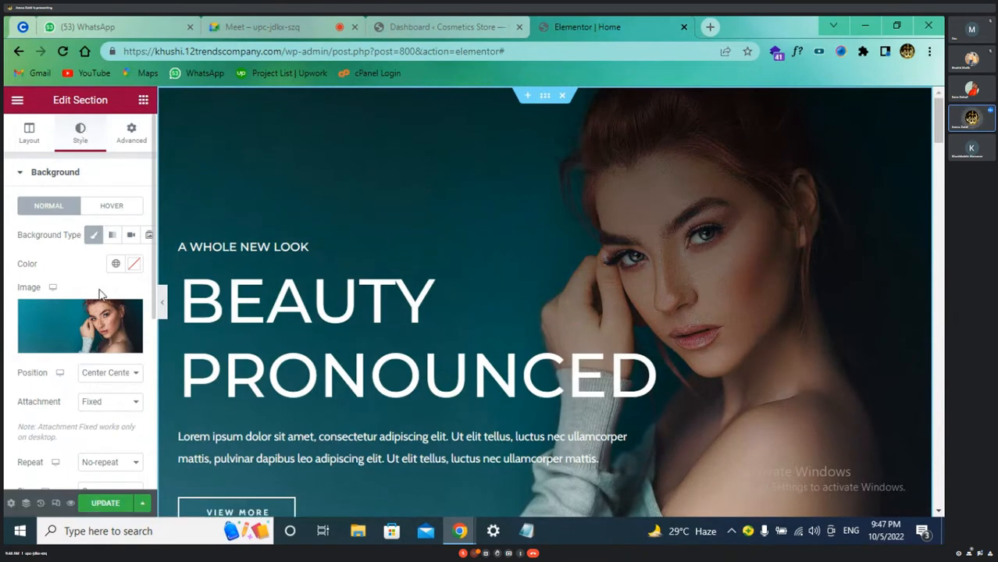
pyautogui.moveTo(102, 335)
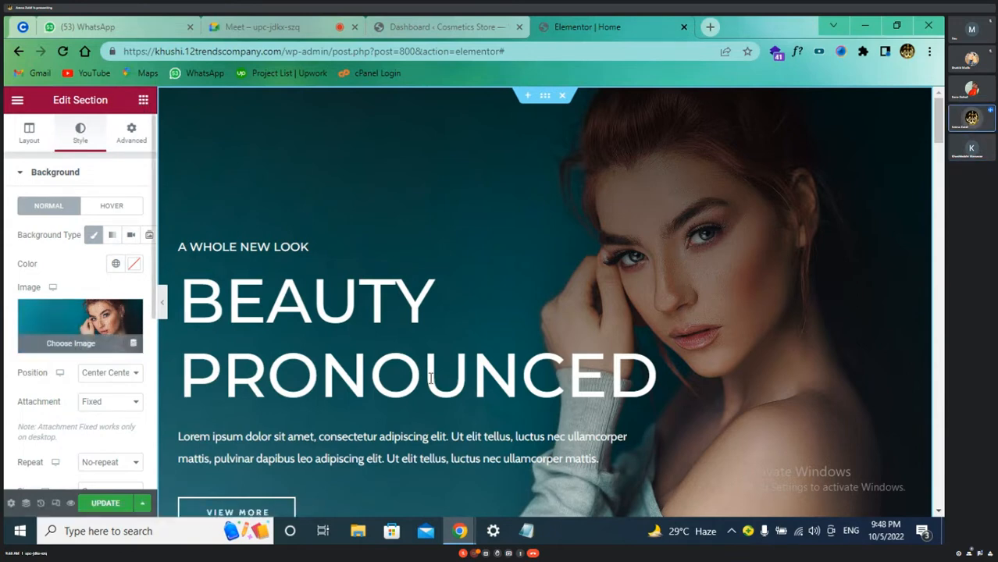
# Step: Add a new single-column section directly below the hero section
pyautogui.scroll(-3, 441, 384)
pyautogui.scroll(-1, 441, 384)
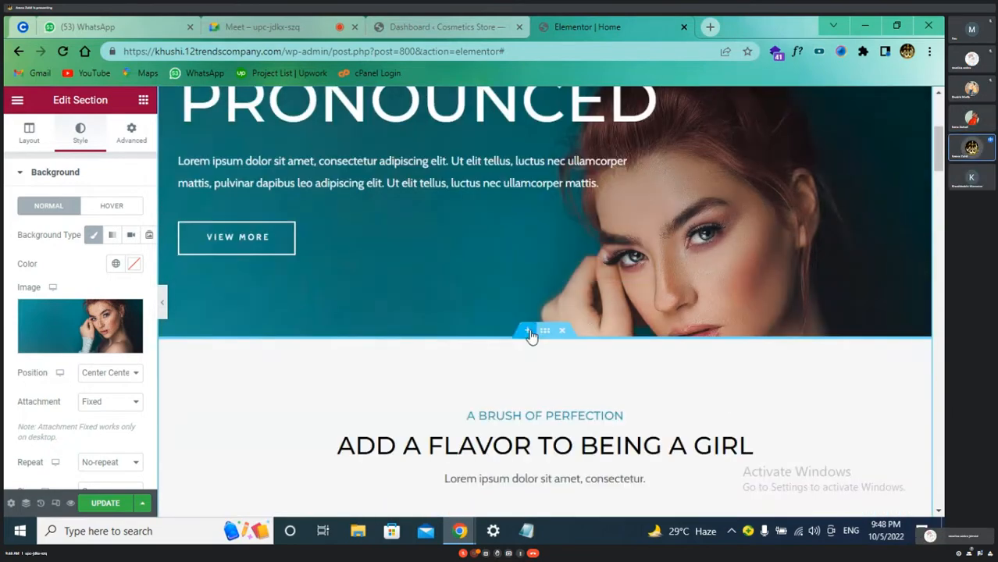
pyautogui.click(532, 335)
pyautogui.click(531, 403)
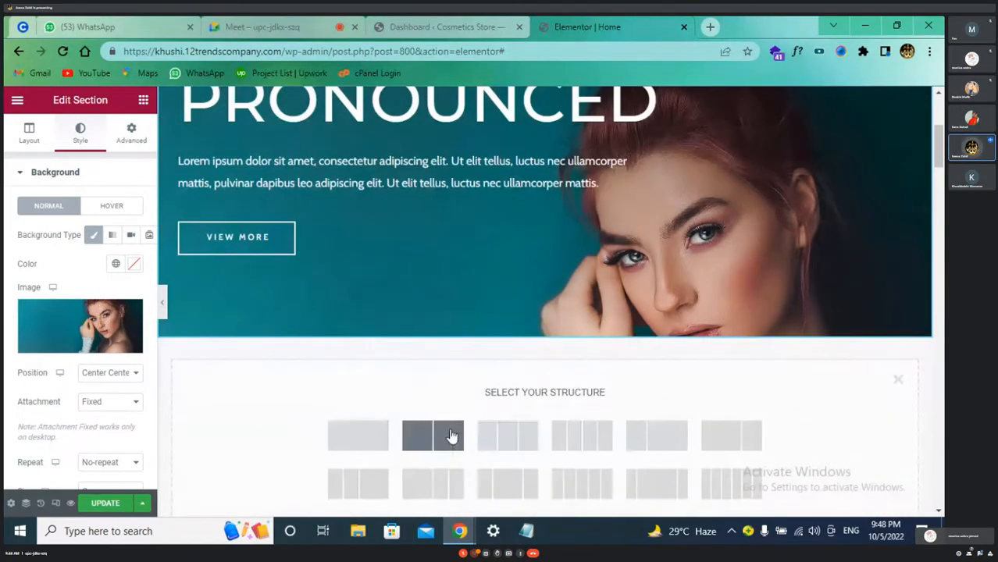
pyautogui.click(374, 443)
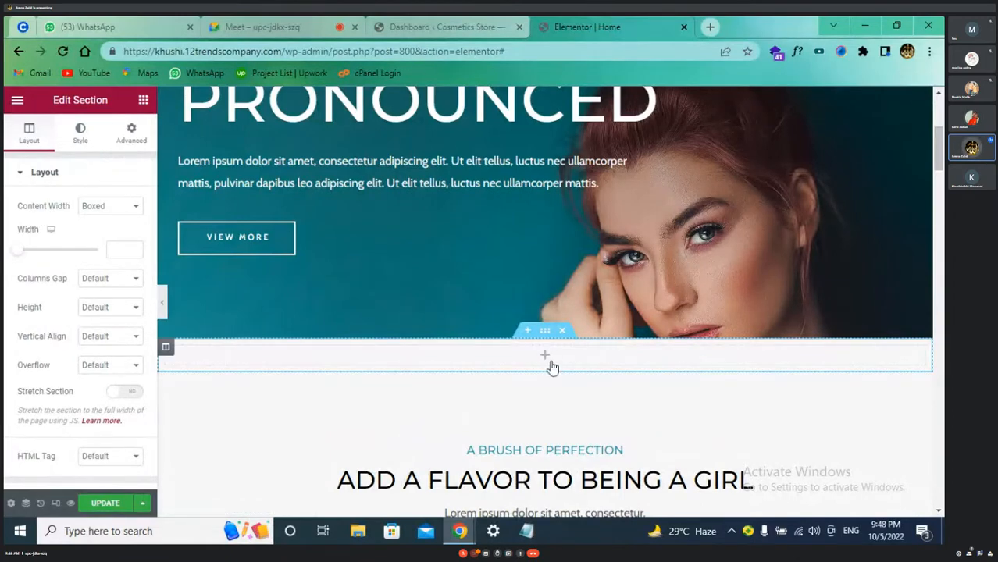
pyautogui.scroll(4, 589, 230)
pyautogui.scroll(-9, 590, 230)
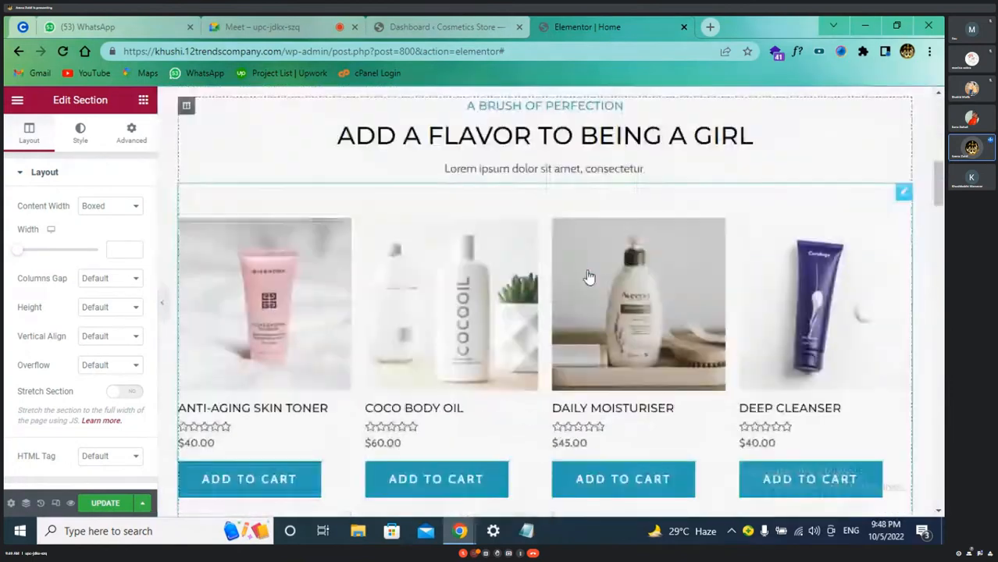
# Step: Give the new section a classic background using the "BEAUTY PRONOUNCED" demo screenshot from the media library
pyautogui.scroll(3, 489, 140)
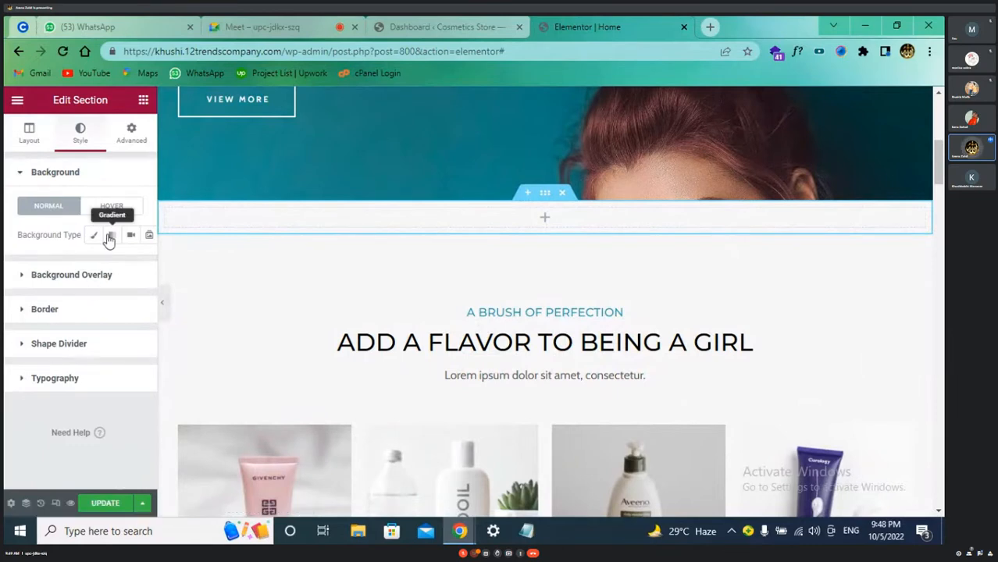
pyautogui.click(94, 238)
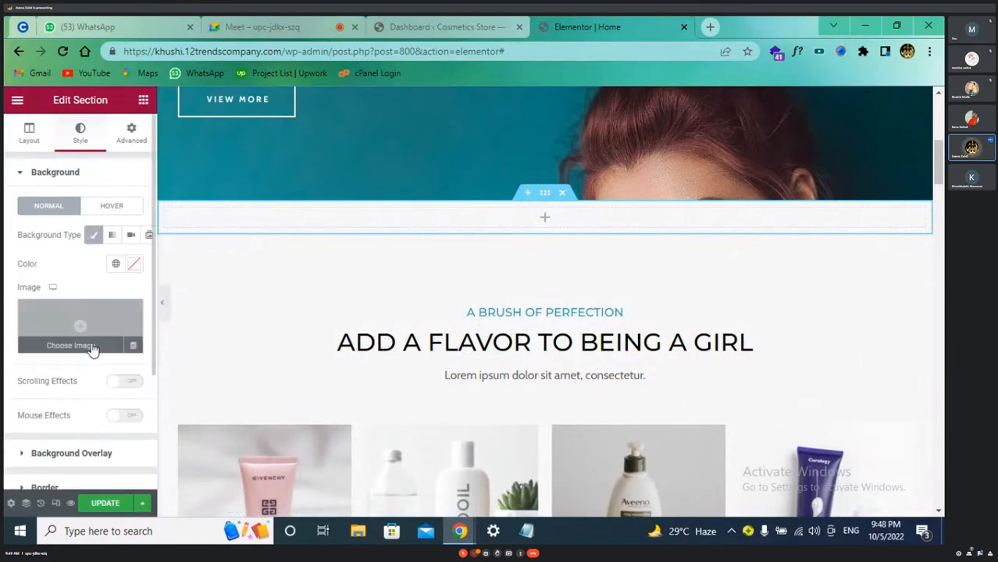
pyautogui.click(121, 343)
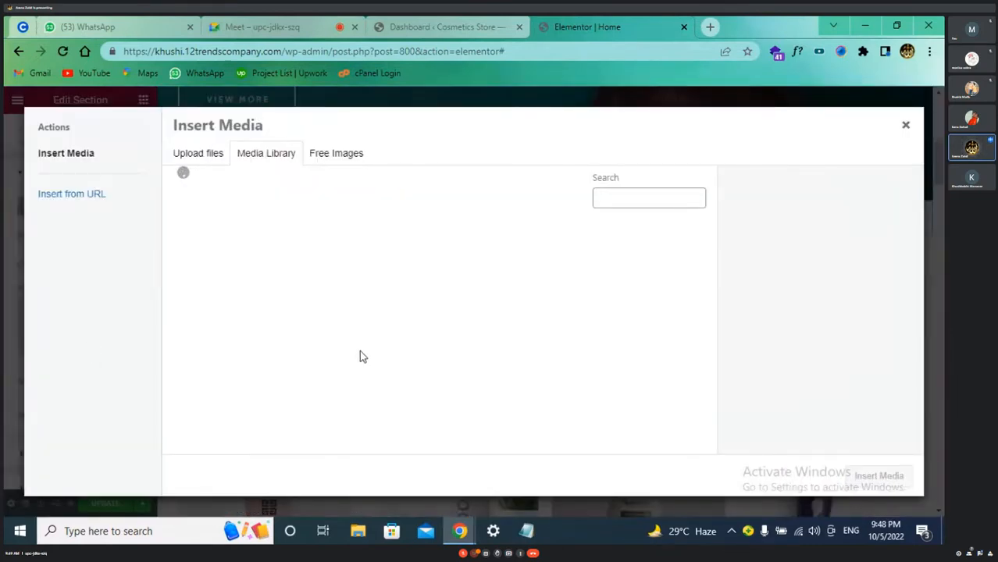
pyautogui.scroll(-3, 353, 350)
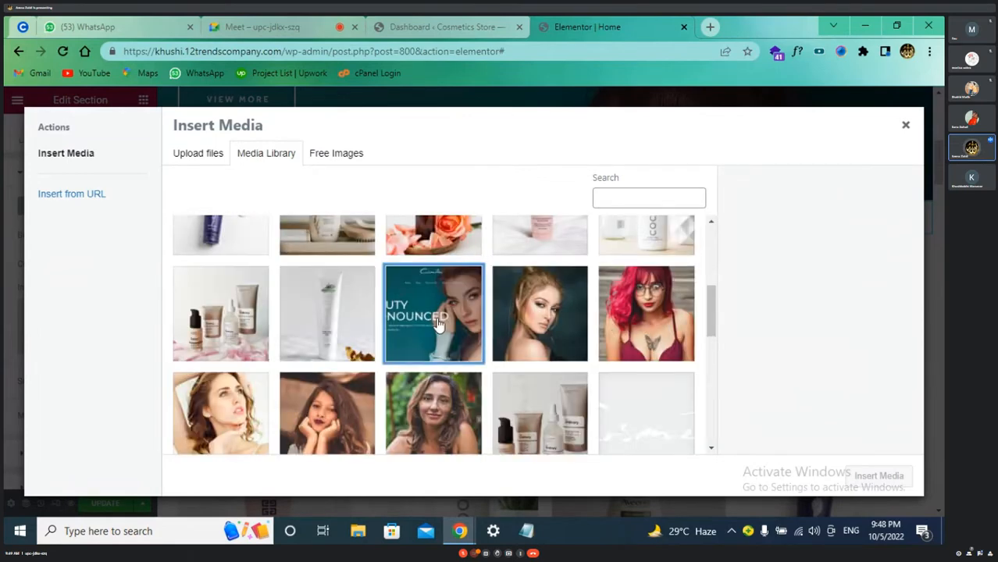
pyautogui.click(437, 324)
pyautogui.click(855, 475)
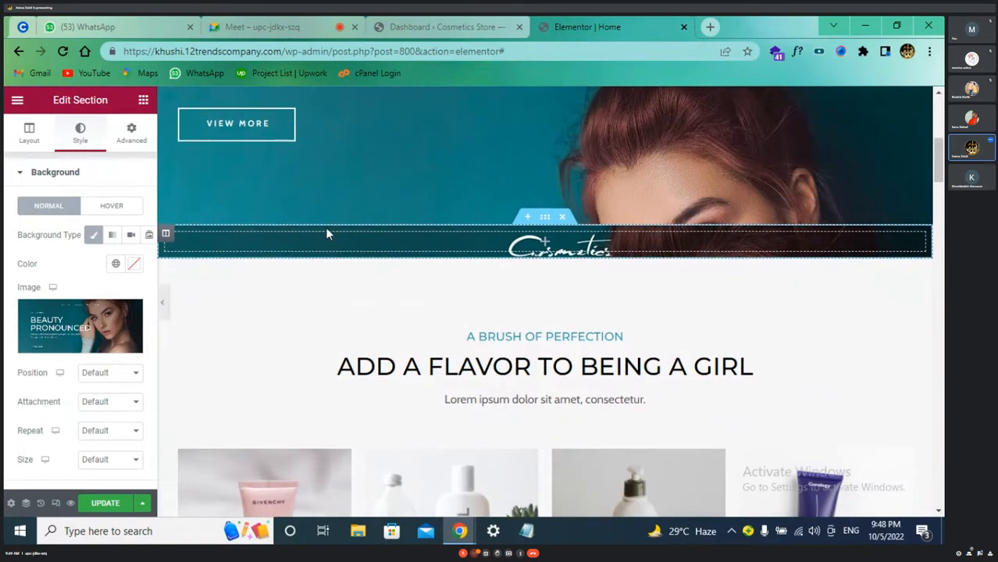
# Step: Set the new section's background image position to Center Center
pyautogui.scroll(-1, 325, 227)
pyautogui.scroll(-2, 112, 231)
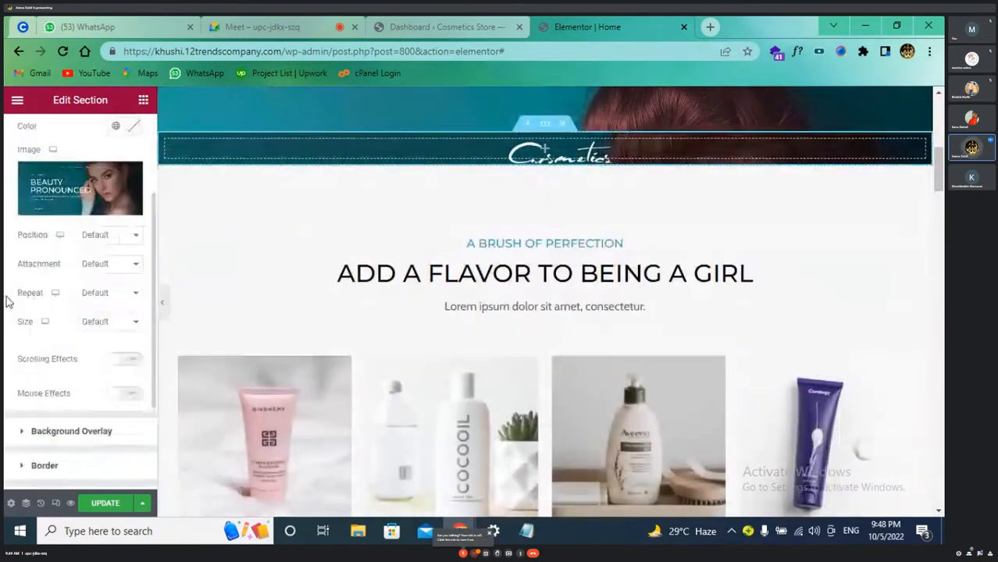
pyautogui.click(128, 235)
pyautogui.click(128, 261)
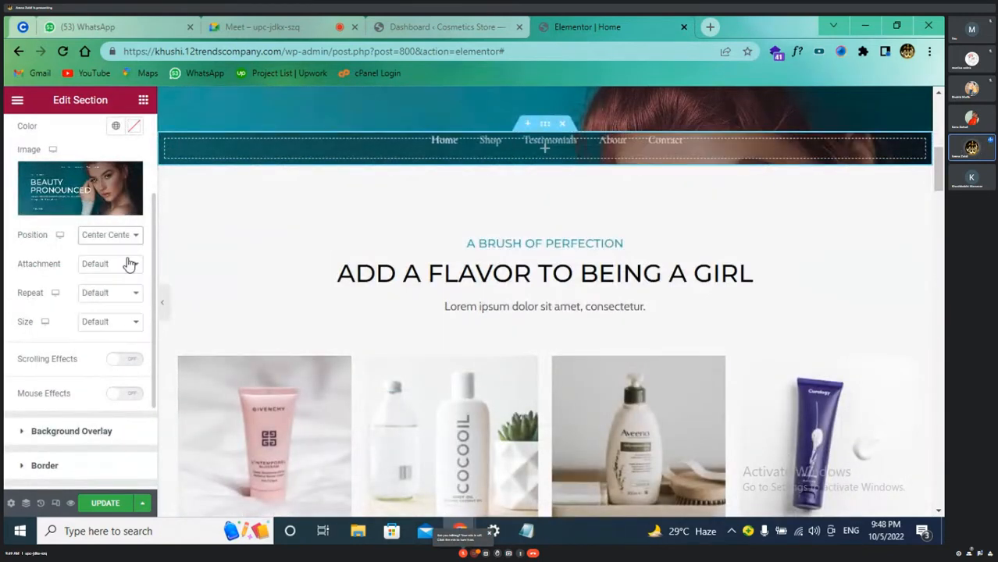
# Step: Set the new section's height to Min Height with a minimum height of 622 px
pyautogui.scroll(3, 69, 175)
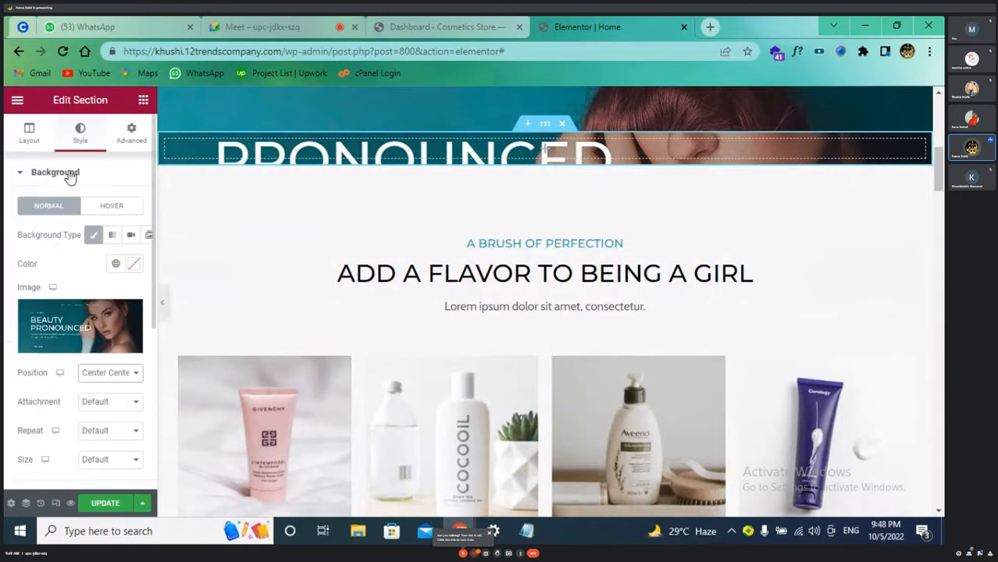
pyautogui.click(28, 134)
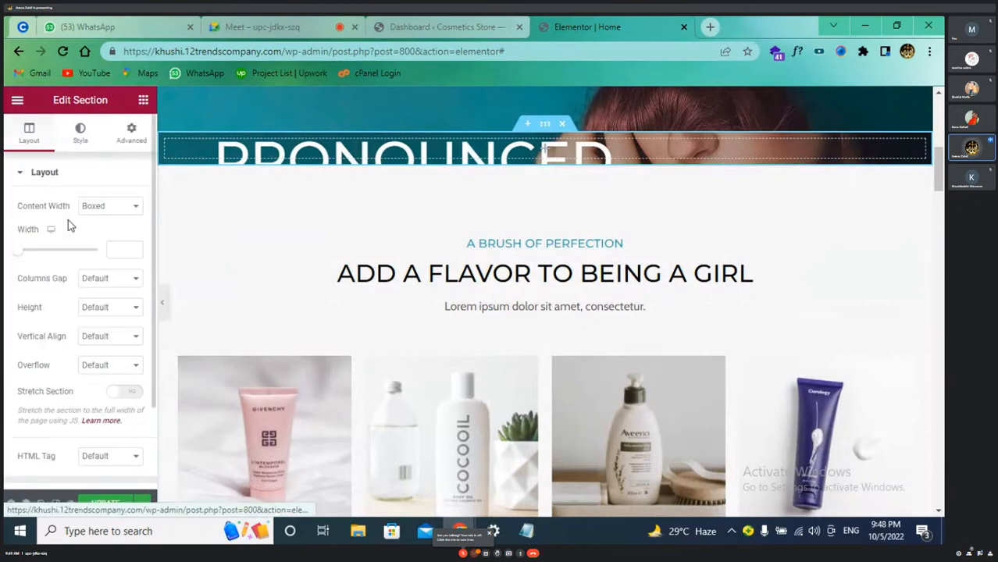
pyautogui.click(134, 282)
pyautogui.click(136, 283)
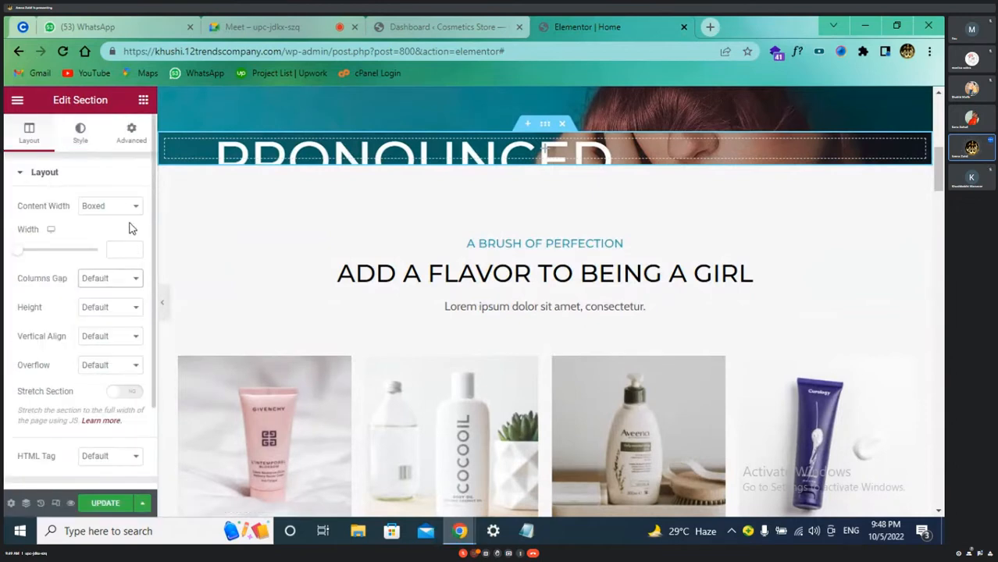
pyautogui.click(135, 312)
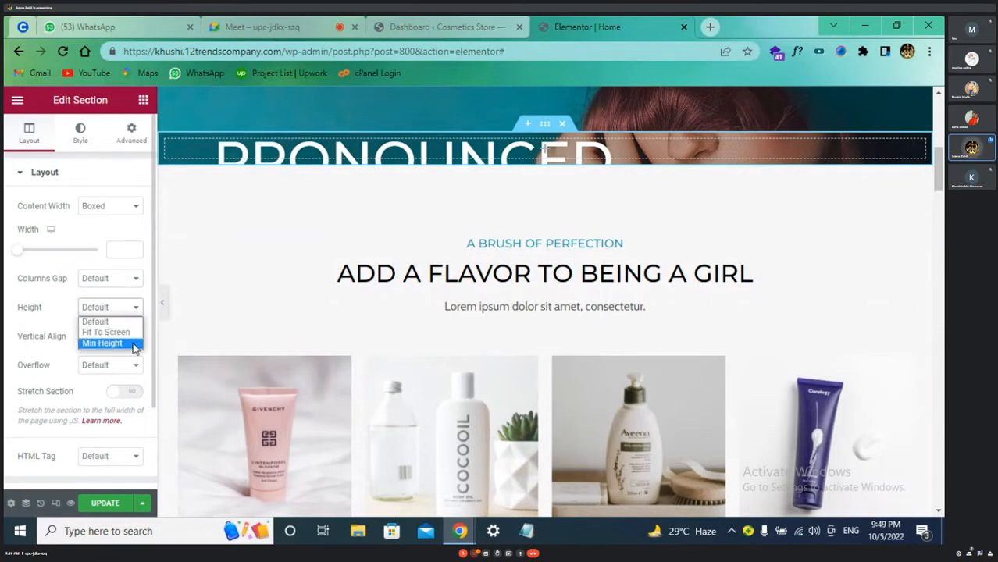
pyautogui.click(130, 342)
pyautogui.scroll(-1, 101, 312)
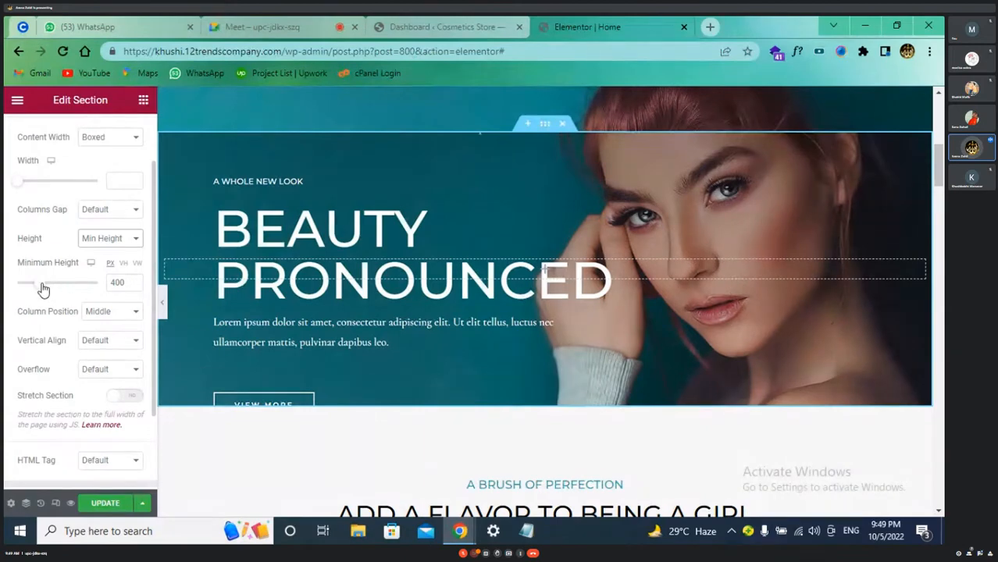
pyautogui.moveTo(43, 289)
pyautogui.mouseDown()
pyautogui.moveTo(68, 294)
pyautogui.moveTo(53, 299)
pyautogui.mouseUp()
pyautogui.scroll(-2, 535, 320)
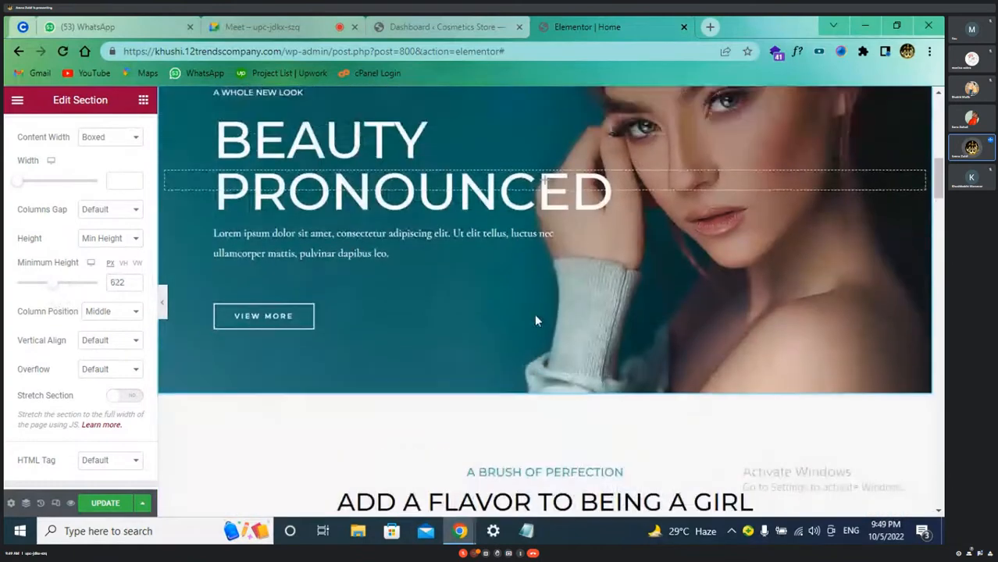
pyautogui.scroll(2, 536, 320)
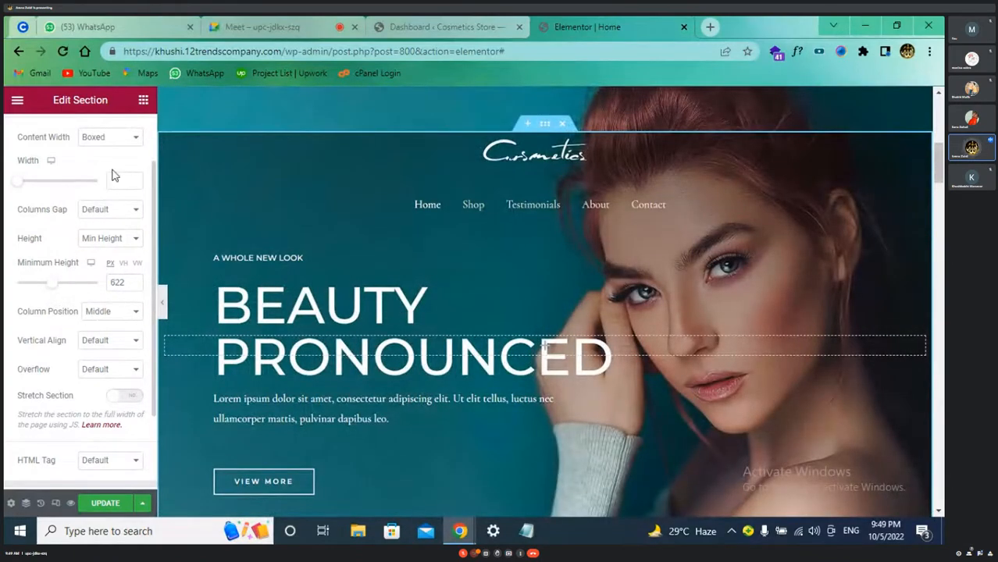
# Step: Set the new section's content width to Full Width and its columns gap to No Gap
pyautogui.scroll(1, 112, 175)
pyautogui.click(125, 207)
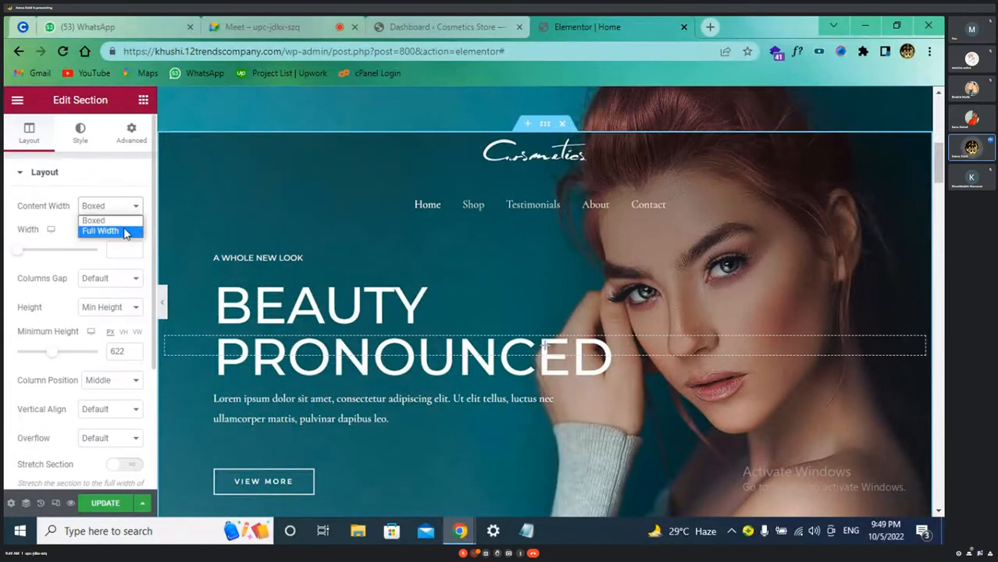
pyautogui.click(123, 232)
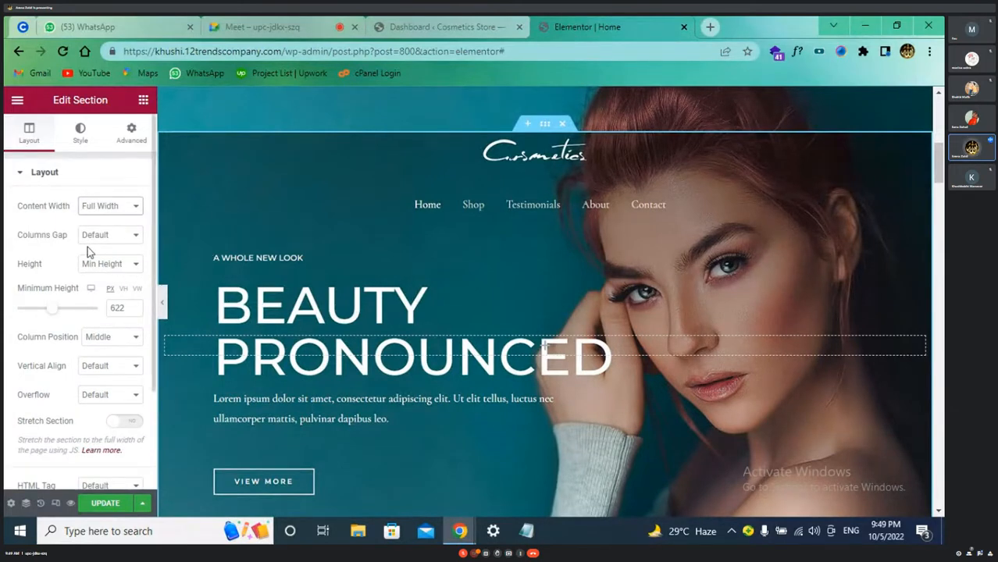
pyautogui.click(127, 234)
pyautogui.click(132, 261)
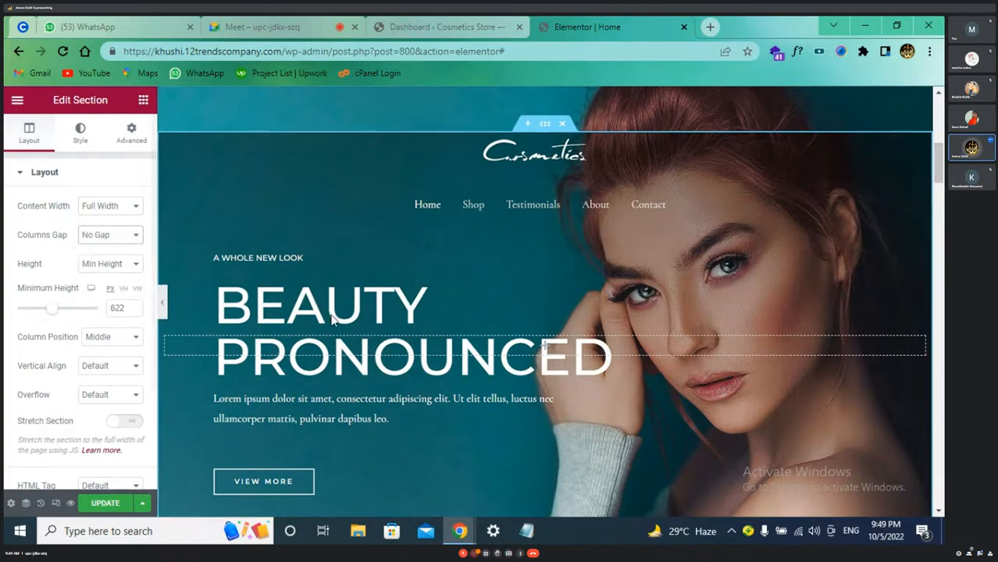
# Step: Examine how the new section's background image moves with the page compared with the hero's fixed background
pyautogui.scroll(3, 359, 326)
pyautogui.scroll(-5, 361, 327)
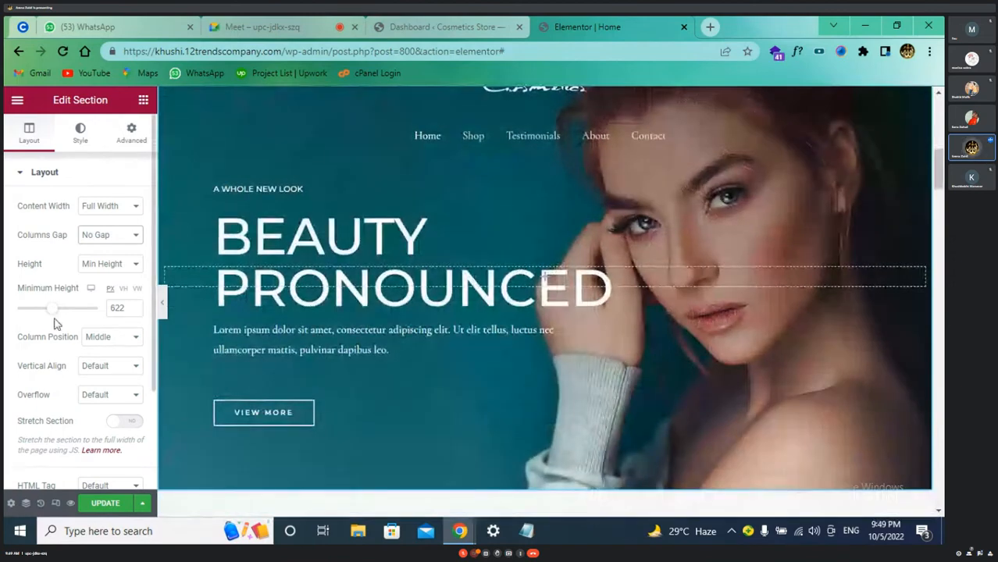
pyautogui.scroll(-1, 324, 360)
pyautogui.scroll(1, 325, 361)
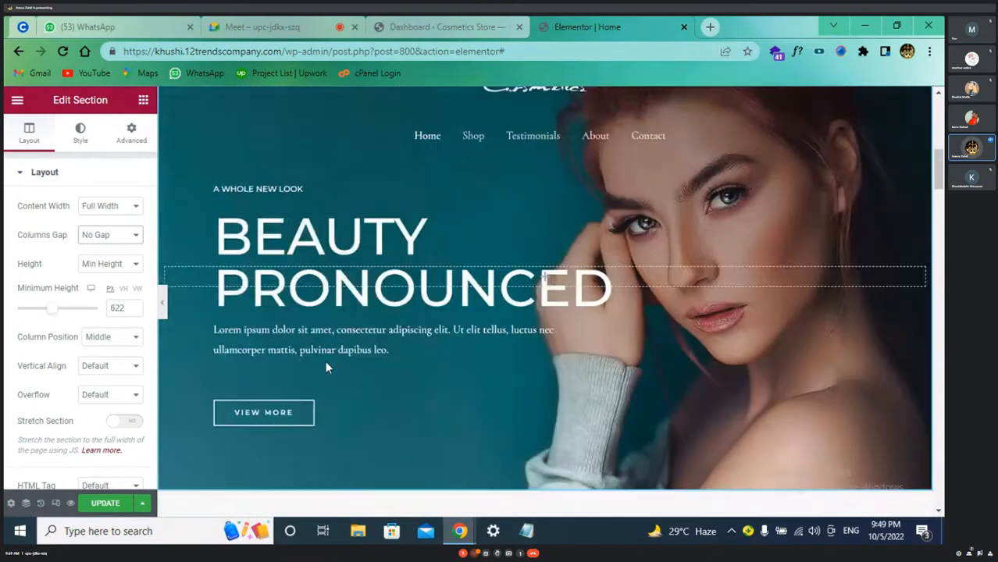
pyautogui.scroll(1, 325, 361)
pyautogui.scroll(-1, 326, 368)
pyautogui.scroll(1, 326, 367)
pyautogui.scroll(-1, 326, 367)
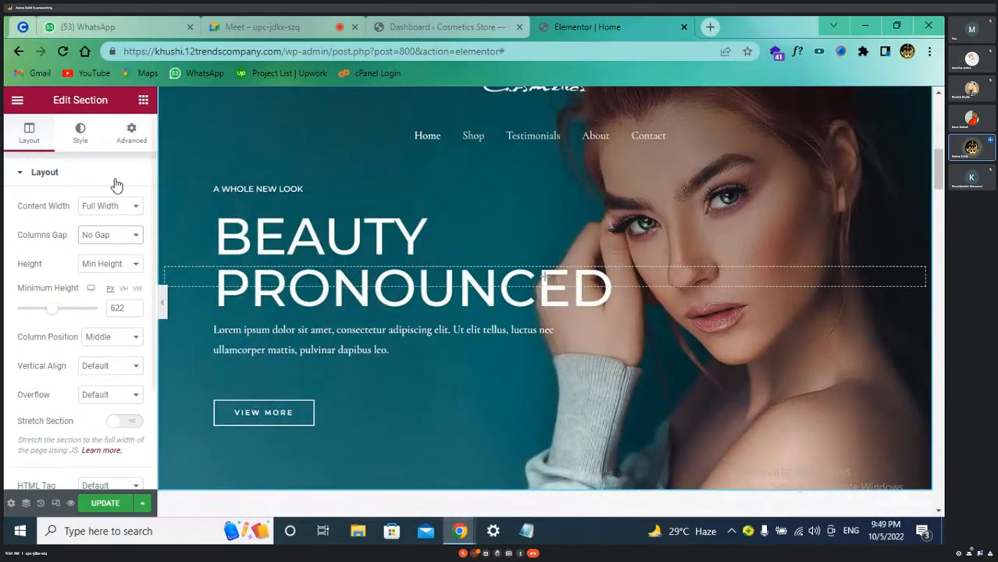
# Step: Replace the new section's background image with rose-essential-oil-1.jpg from the media library
pyautogui.click(80, 133)
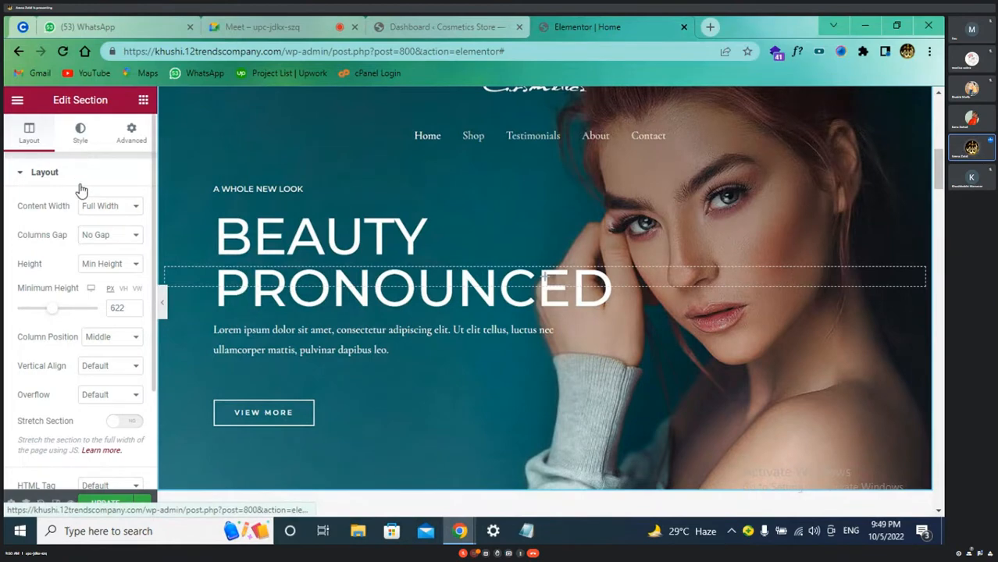
pyautogui.scroll(-2, 99, 302)
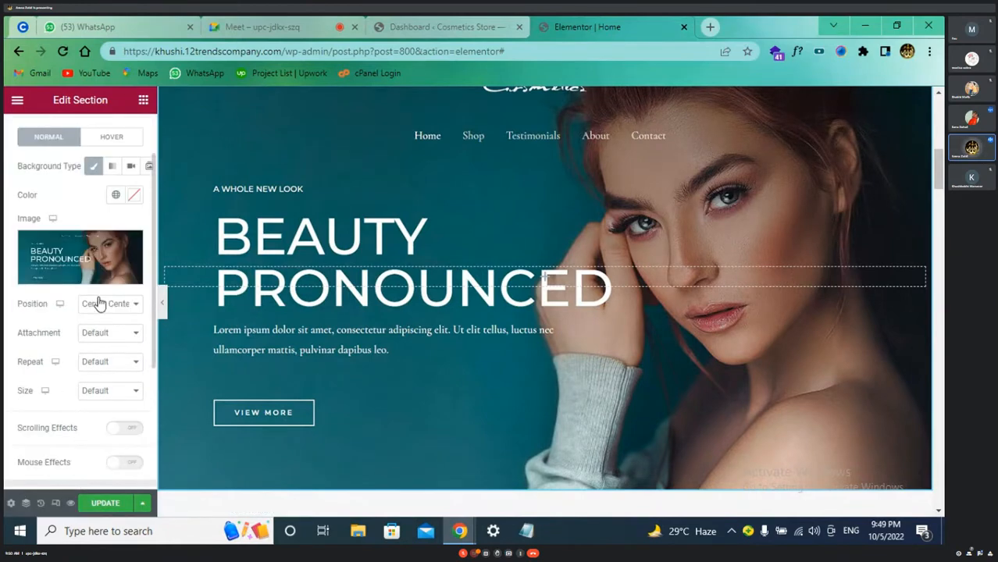
pyautogui.scroll(1, 500, 299)
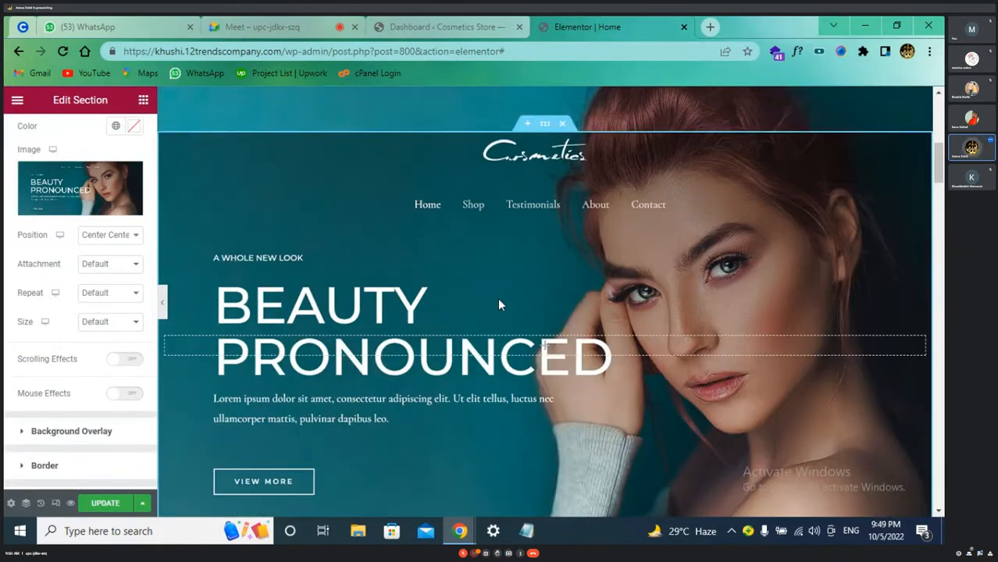
pyautogui.scroll(-1, 500, 299)
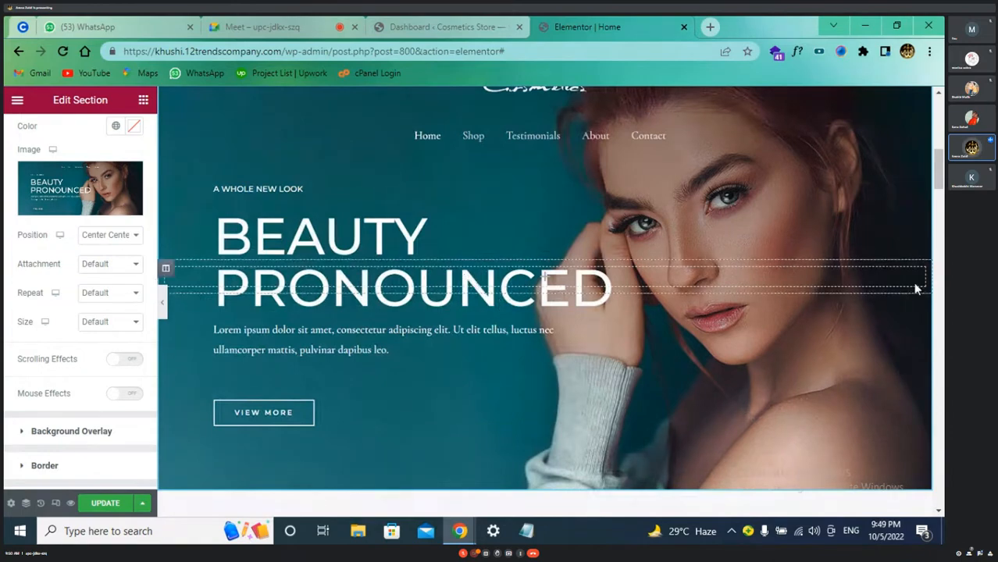
pyautogui.scroll(5, 796, 271)
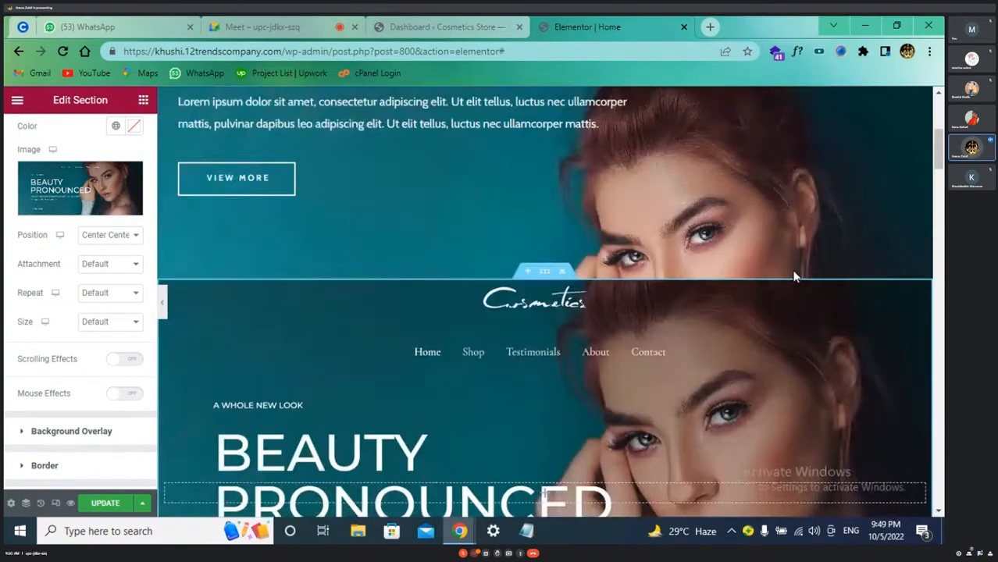
pyautogui.scroll(-4, 619, 278)
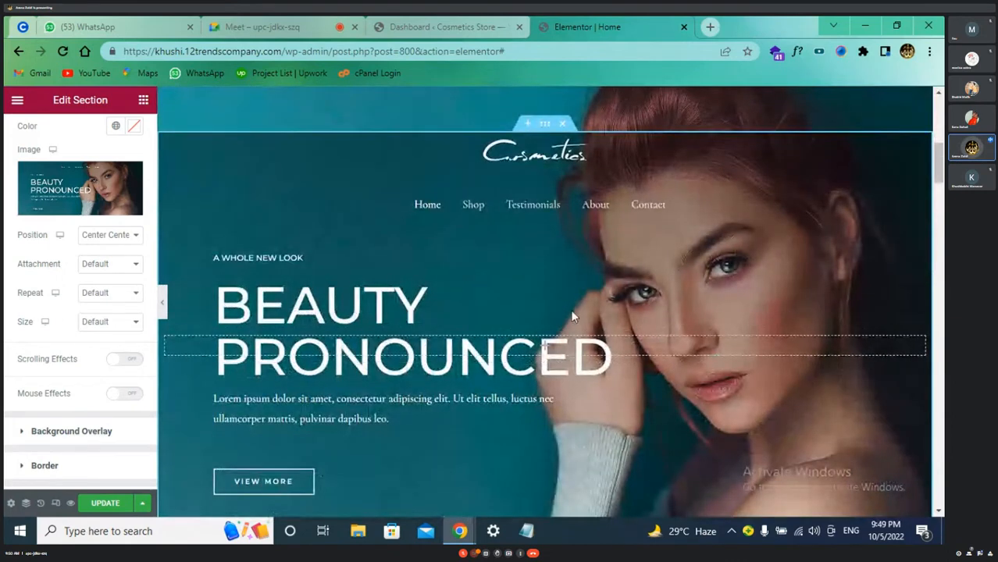
pyautogui.click(86, 208)
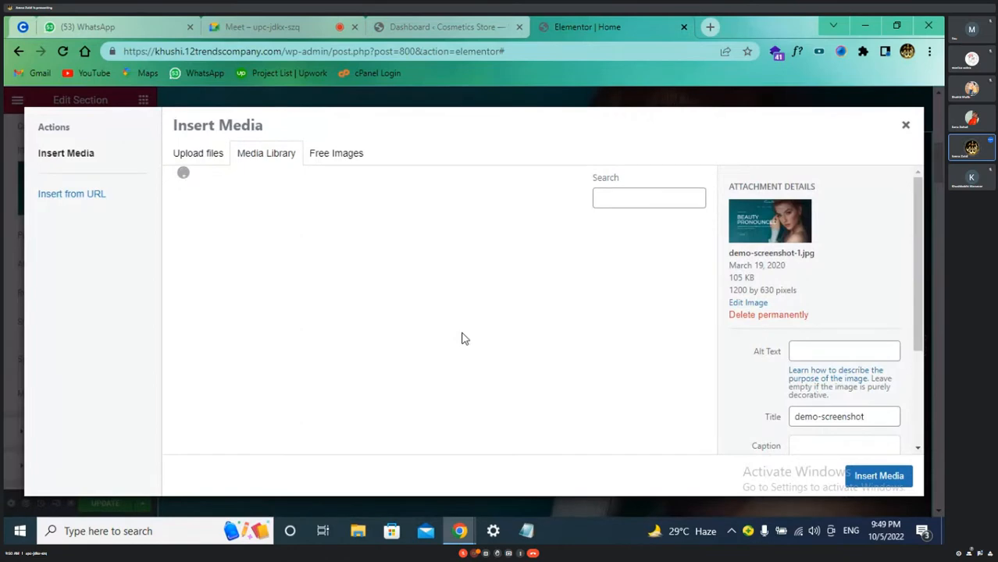
pyautogui.scroll(-4, 463, 341)
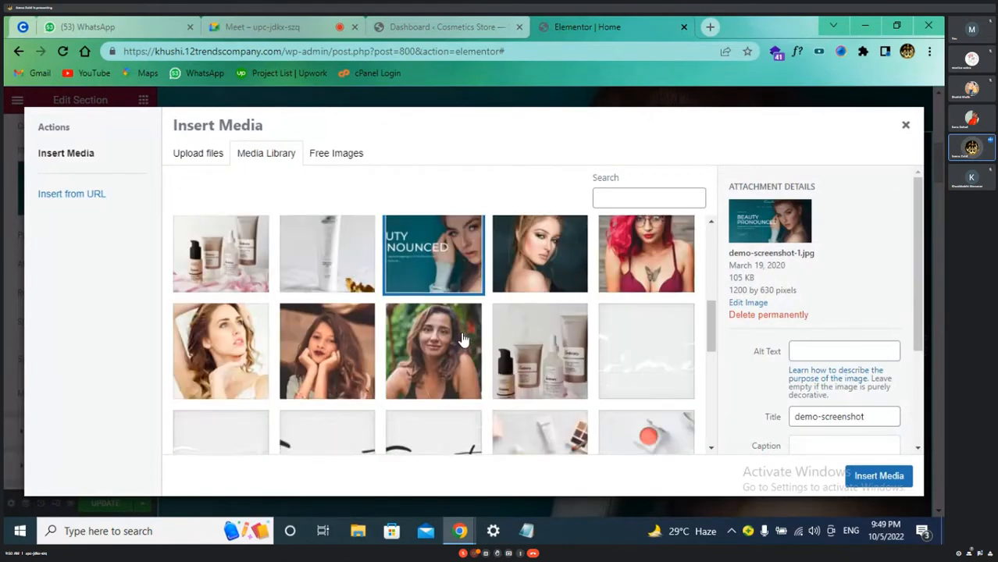
pyautogui.scroll(3, 463, 343)
pyautogui.click(462, 348)
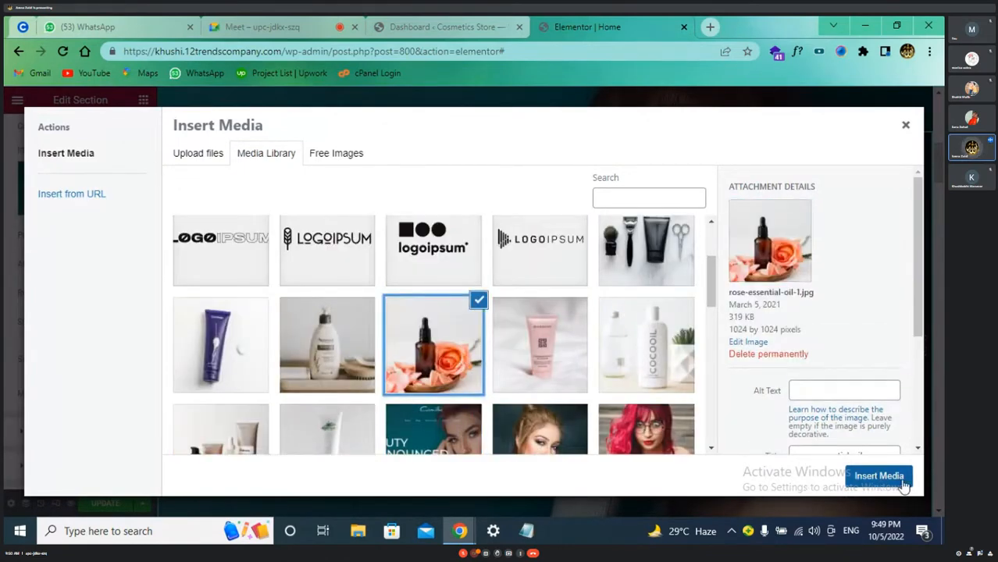
pyautogui.click(879, 476)
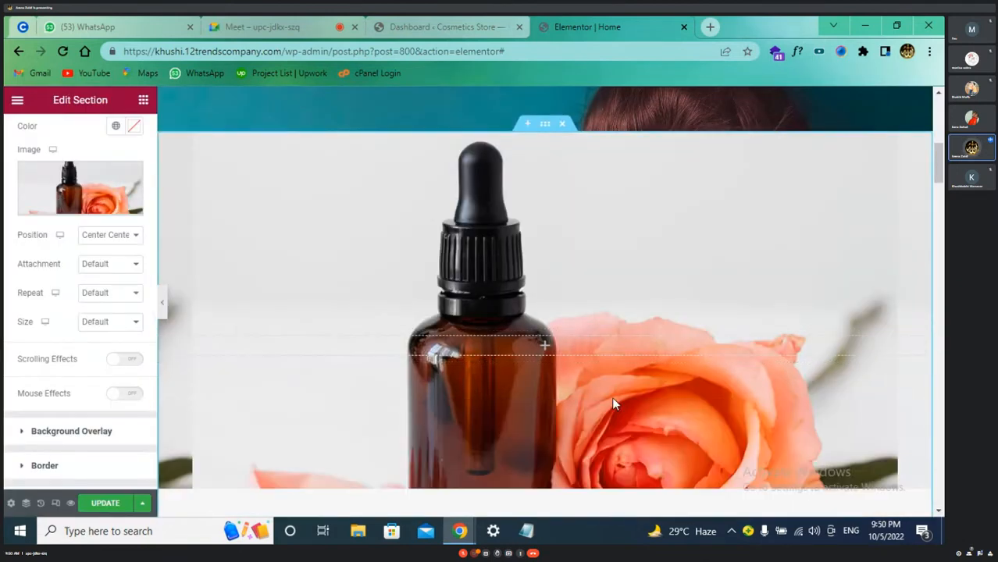
pyautogui.scroll(-2, 632, 413)
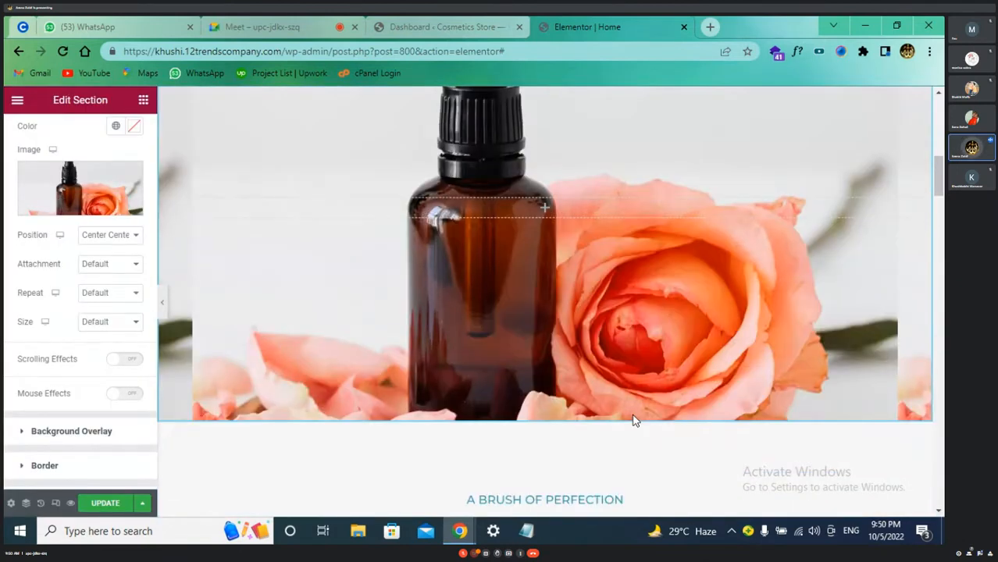
pyautogui.scroll(2, 103, 225)
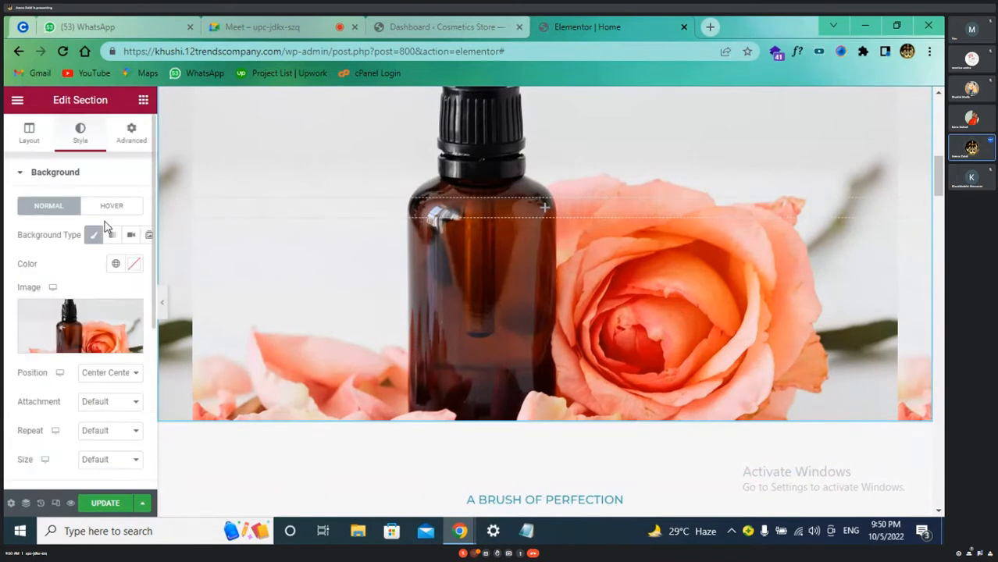
pyautogui.click(29, 133)
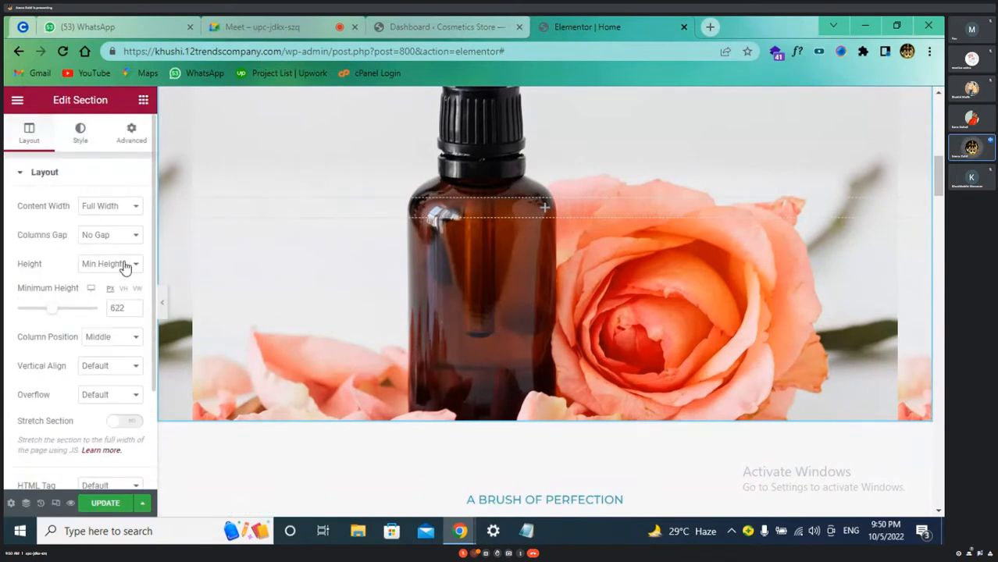
pyautogui.click(129, 265)
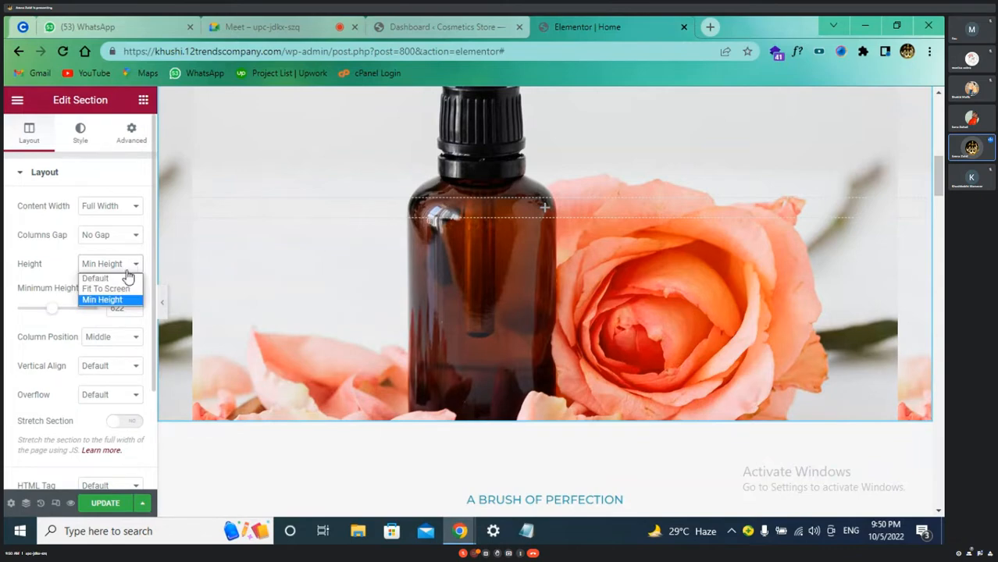
pyautogui.click(98, 317)
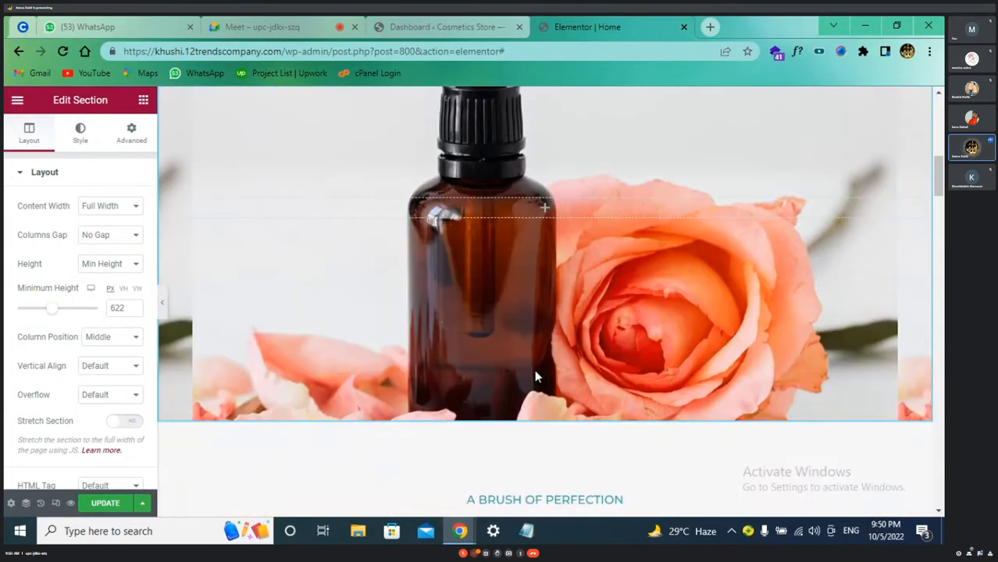
pyautogui.scroll(1, 507, 375)
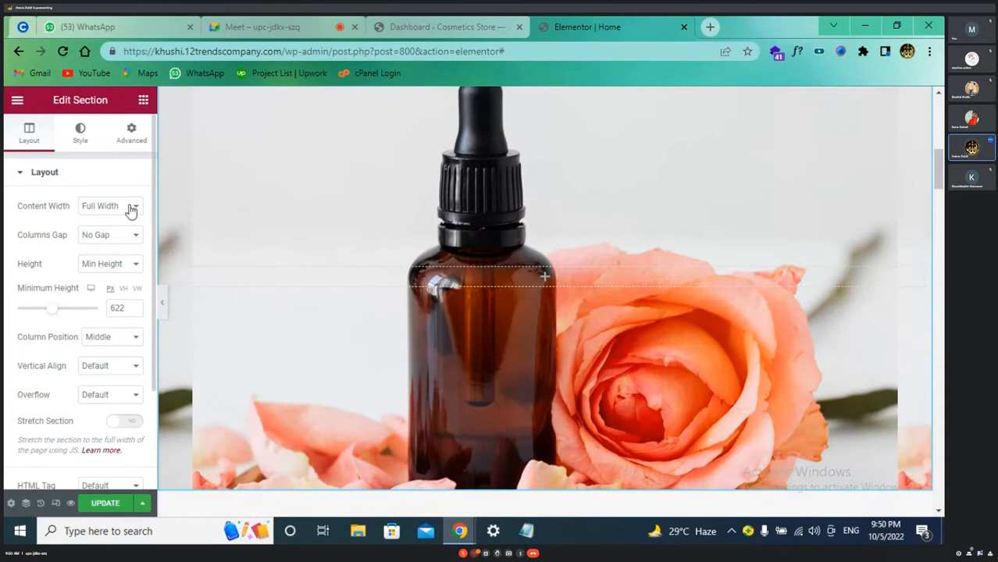
# Step: Set the new section's background image attachment to Fixed and its repeat to No-repeat
pyautogui.click(80, 133)
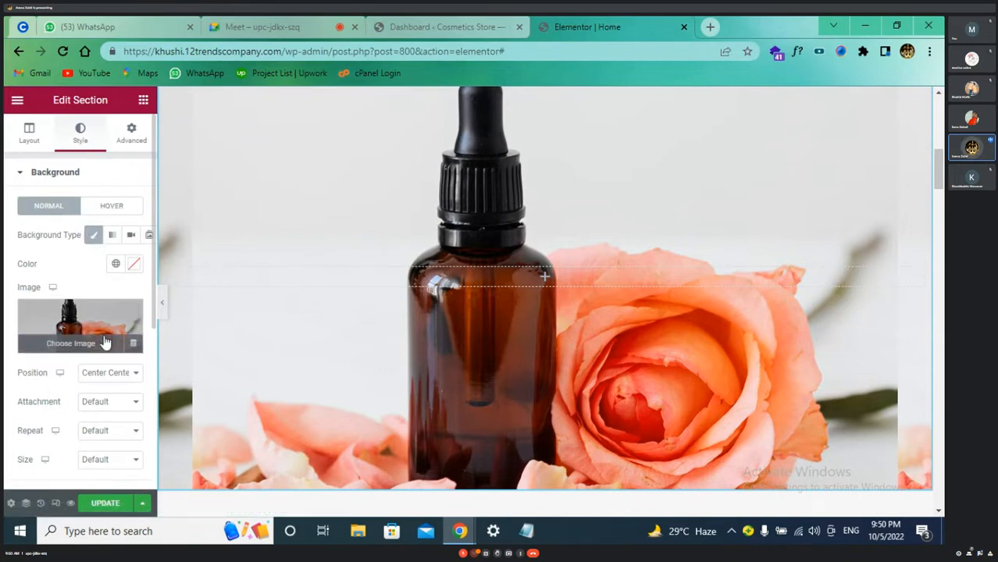
pyautogui.scroll(-1, 105, 341)
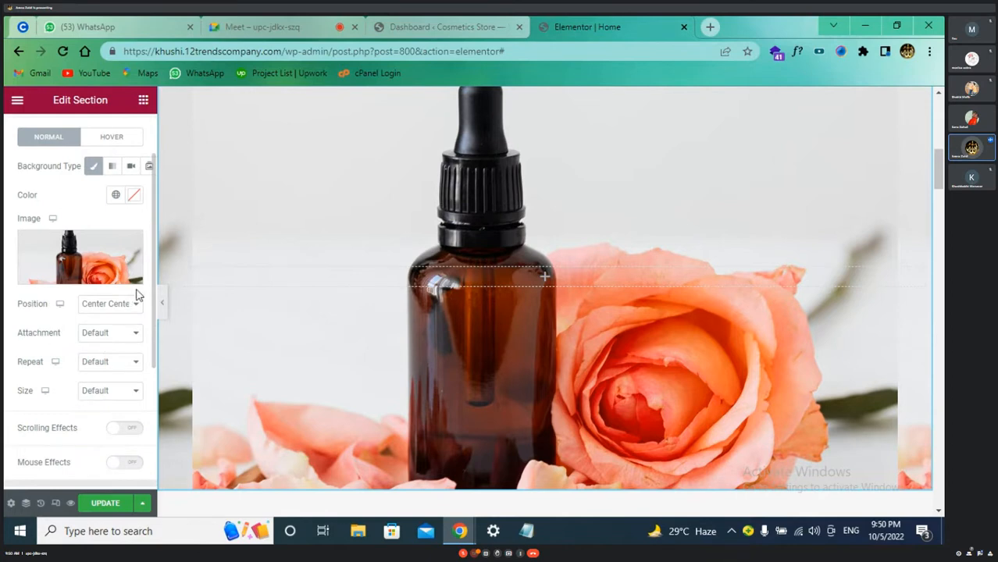
pyautogui.click(128, 336)
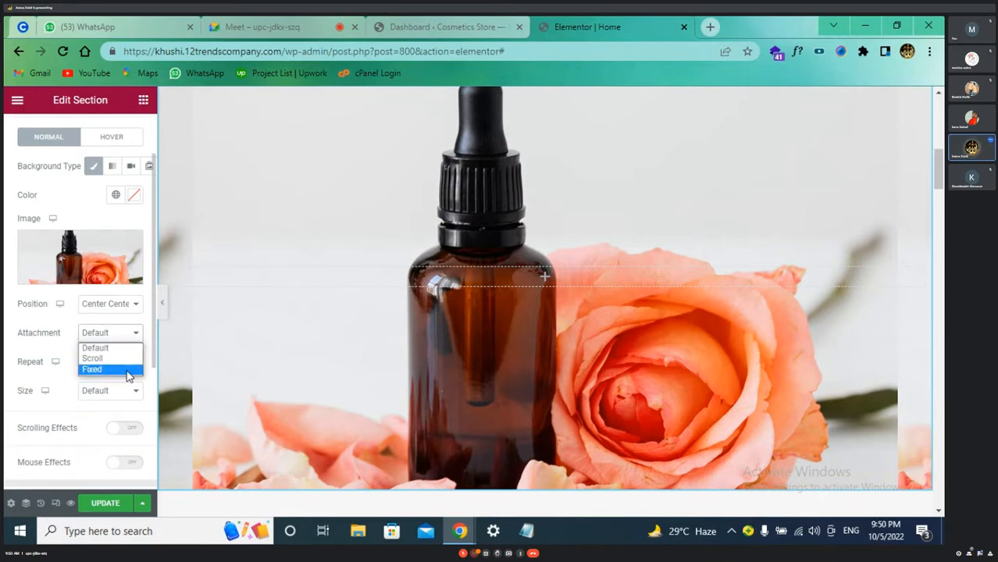
pyautogui.click(128, 369)
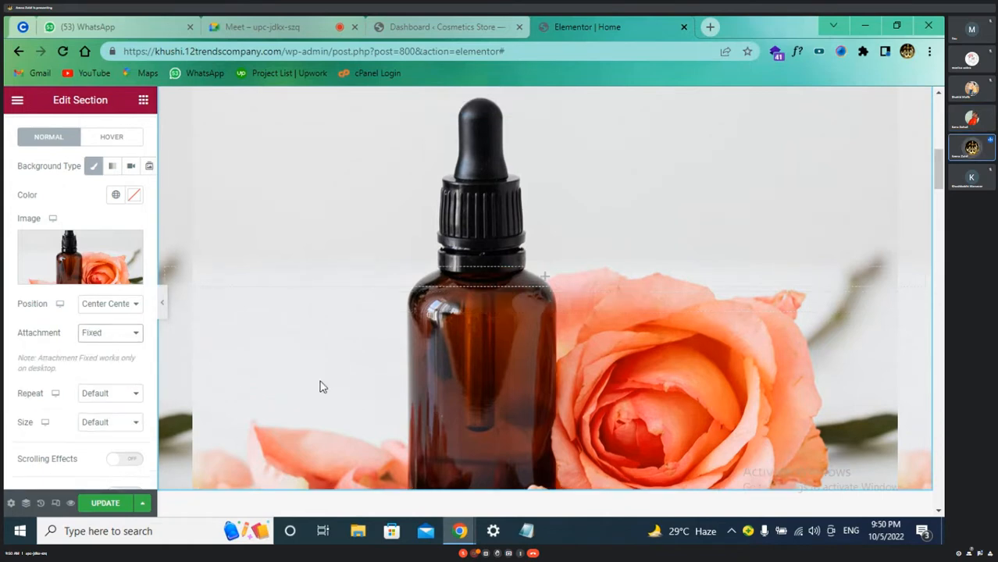
pyautogui.scroll(-1, 128, 372)
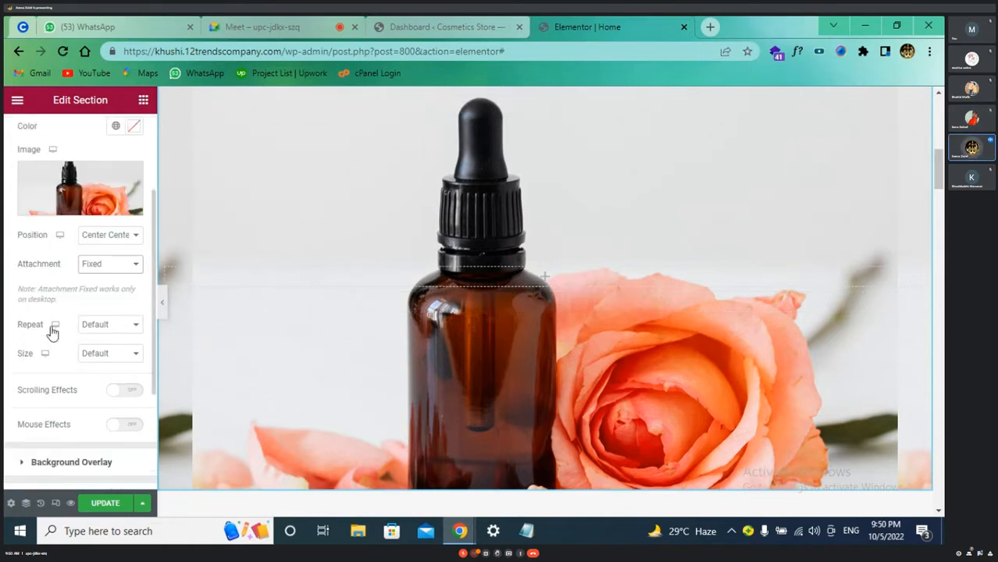
pyautogui.click(131, 326)
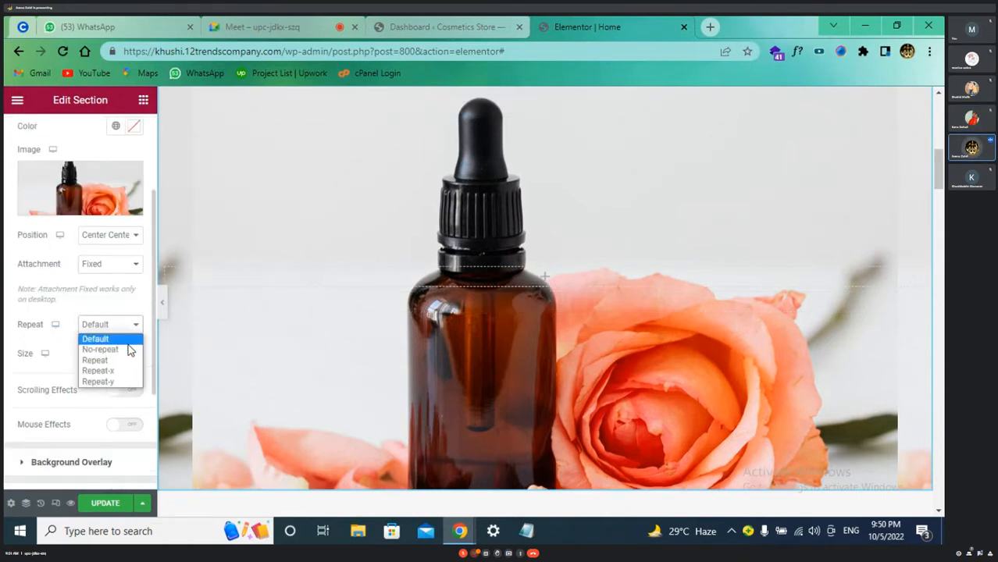
pyautogui.click(130, 352)
# Step: Try the Auto size for the new section's background image, and settle on Cover
pyautogui.scroll(-1, 130, 353)
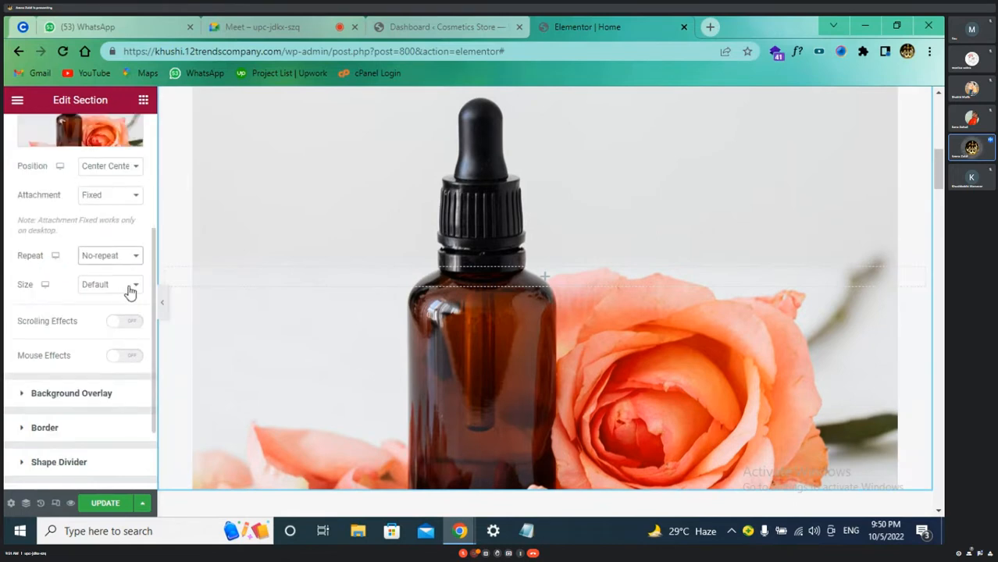
pyautogui.click(130, 289)
pyautogui.scroll(-2, 486, 342)
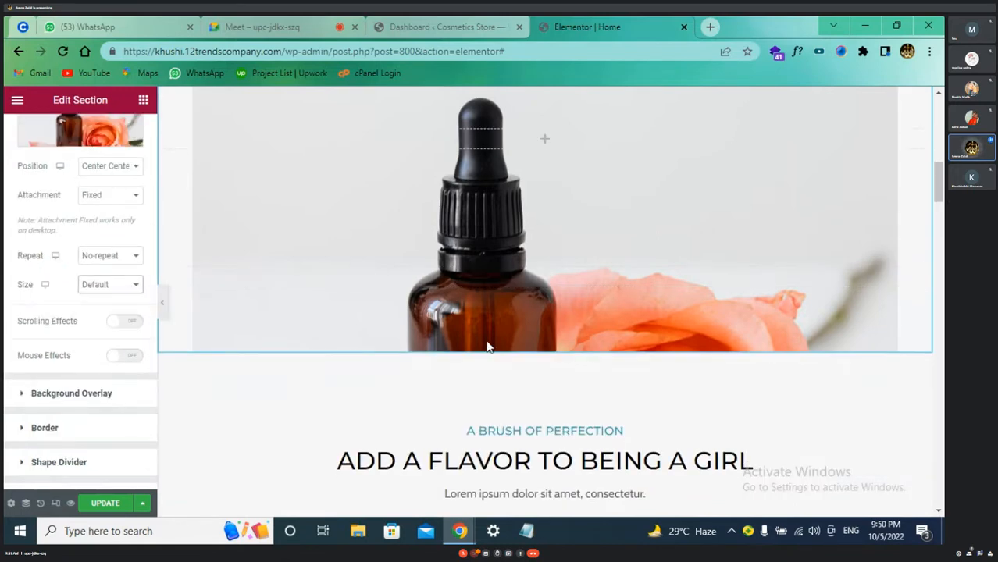
pyautogui.scroll(3, 487, 343)
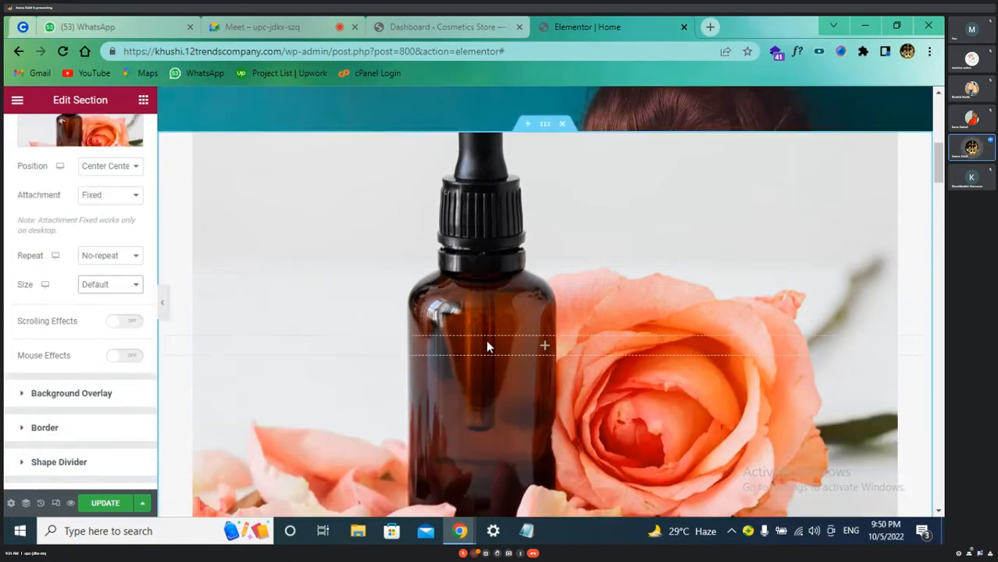
pyautogui.click(129, 289)
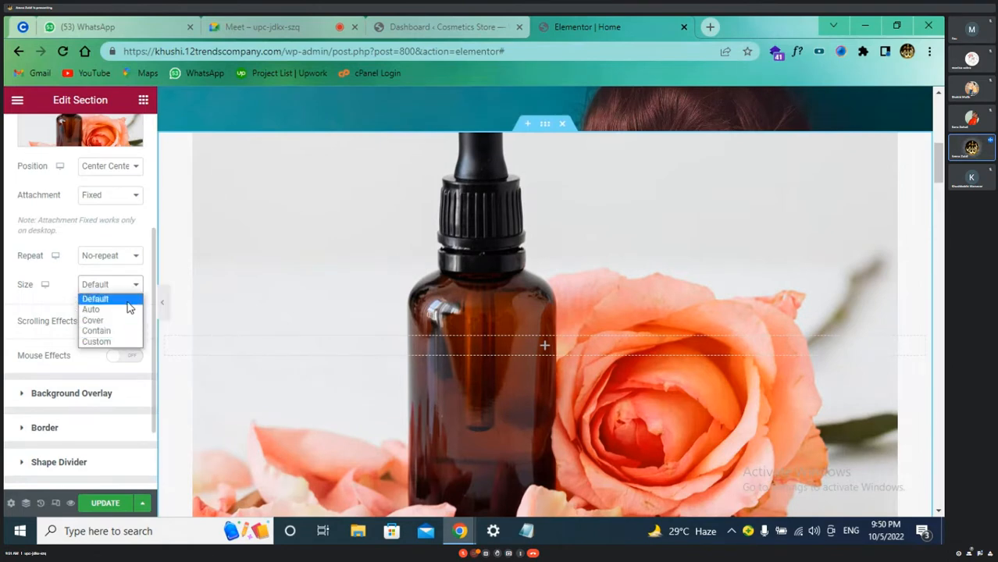
pyautogui.click(128, 310)
pyautogui.click(129, 286)
pyautogui.click(129, 320)
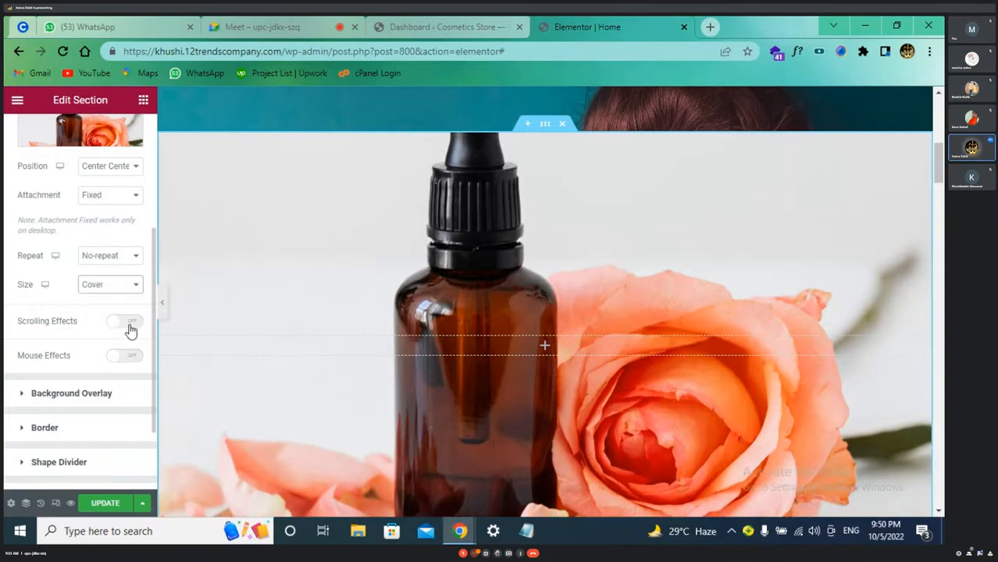
# Step: Examine how the new section's fixed background behaves beneath the hero while moving through the page, with the editing panel hidden
pyautogui.scroll(-3, 523, 336)
pyautogui.scroll(10, 534, 341)
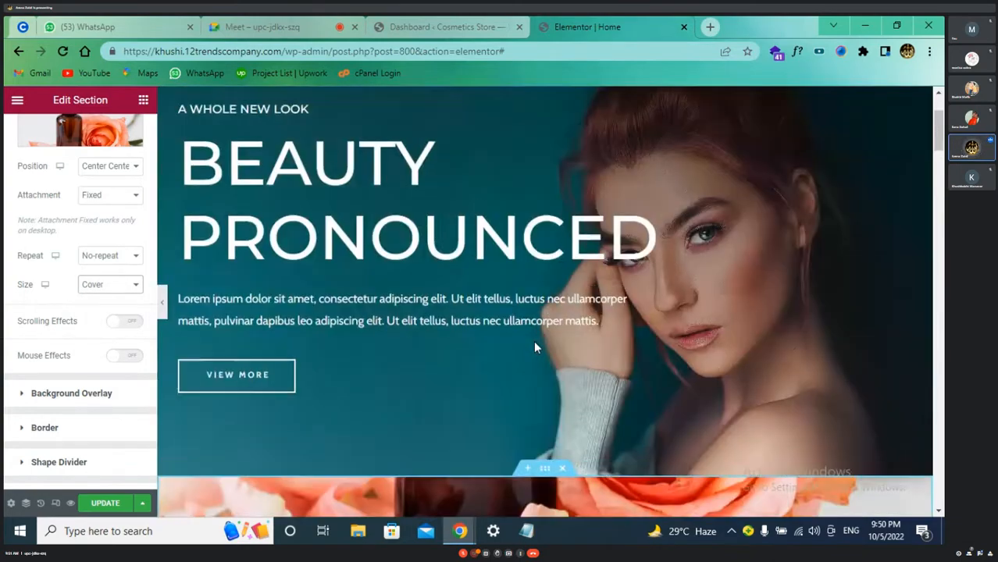
pyautogui.scroll(-3, 226, 329)
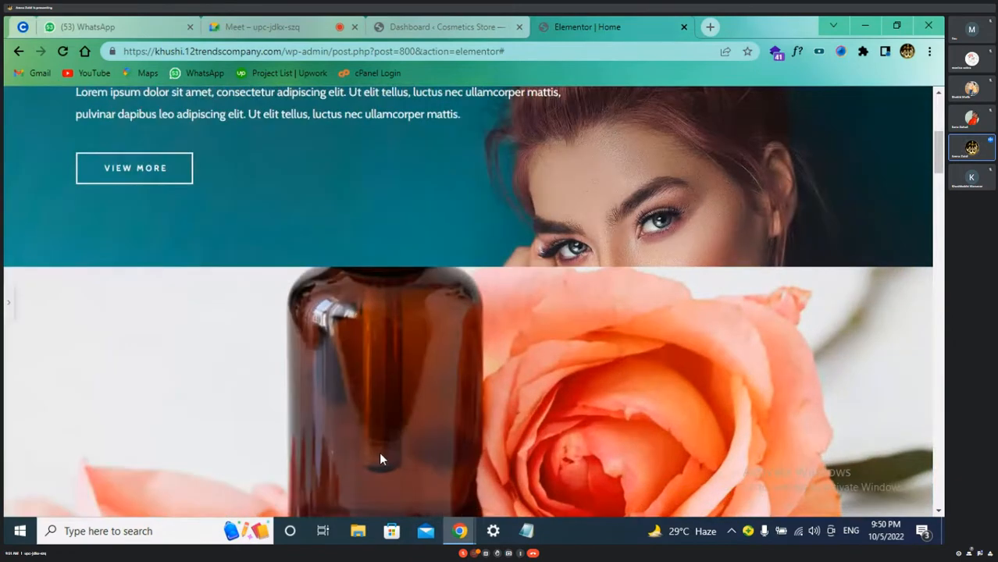
pyautogui.scroll(-7, 383, 461)
pyautogui.scroll(8, 383, 460)
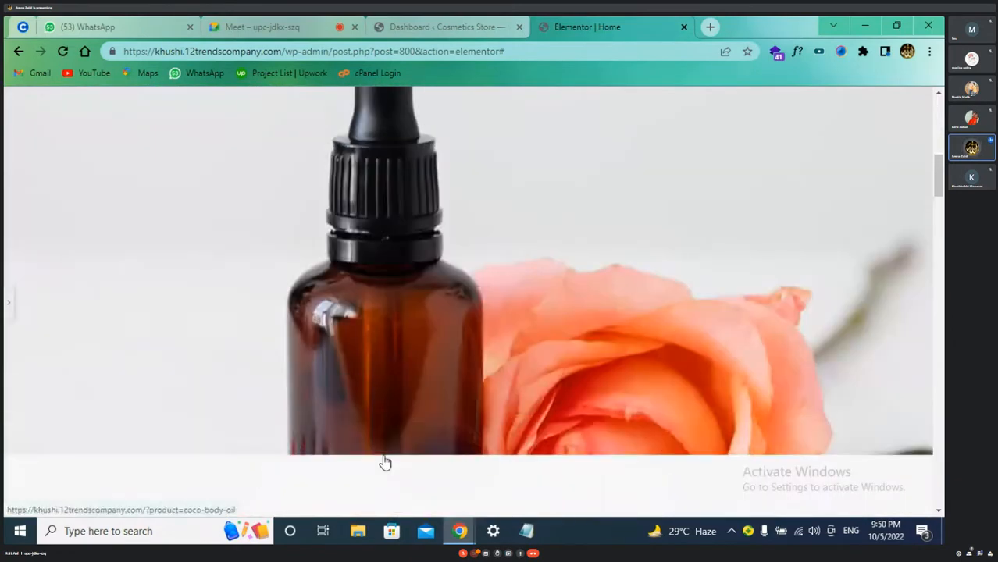
pyautogui.scroll(-5, 382, 461)
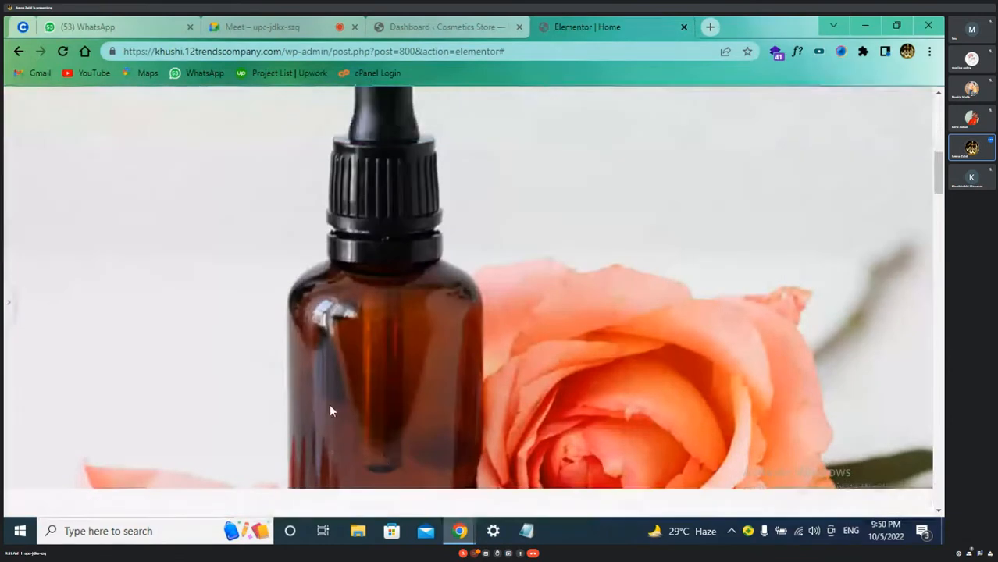
# Step: Set the bottle section's Background Overlay to the Gradient background type
pyautogui.click(7, 305)
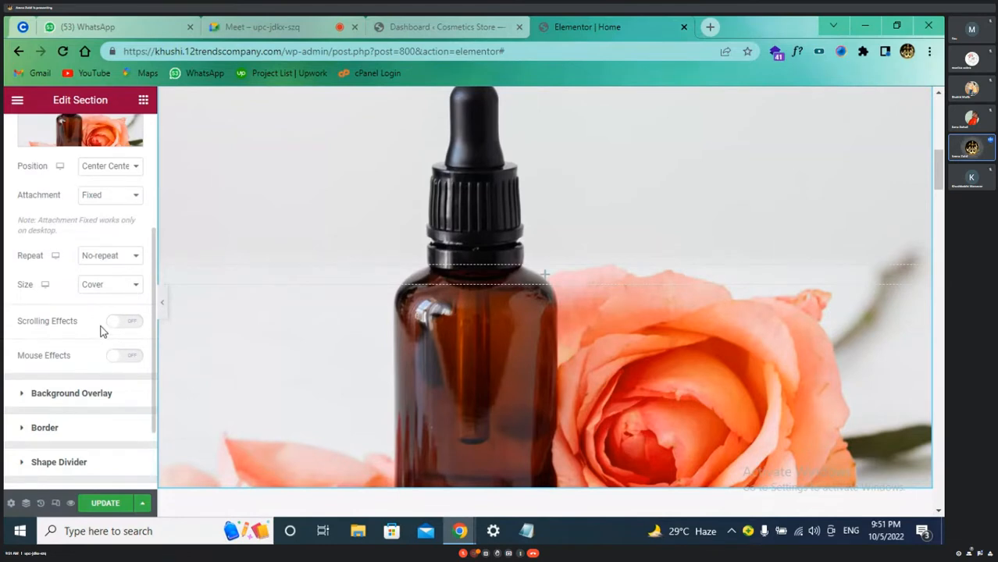
pyautogui.scroll(-2, 94, 345)
pyautogui.scroll(5, 96, 346)
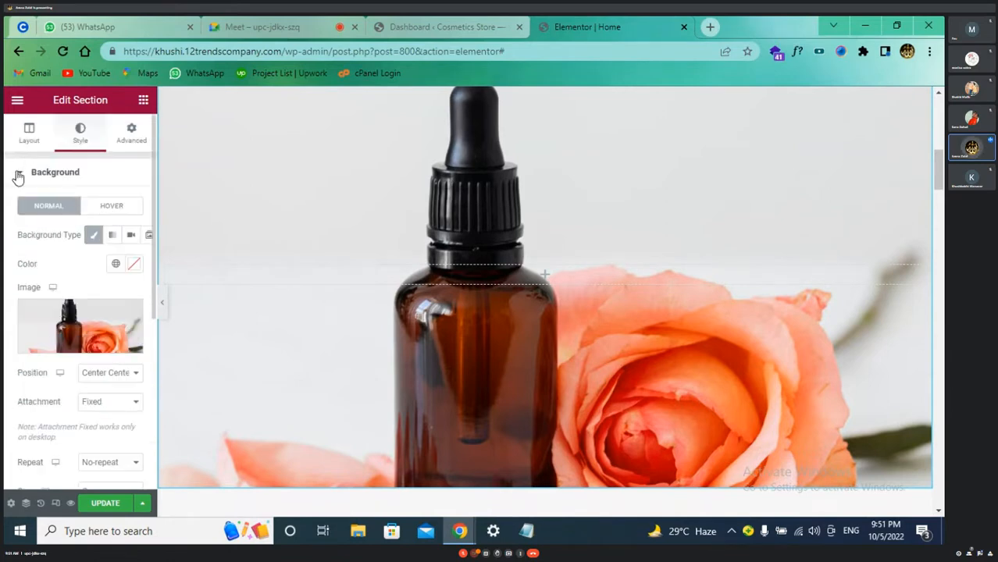
pyautogui.click(18, 178)
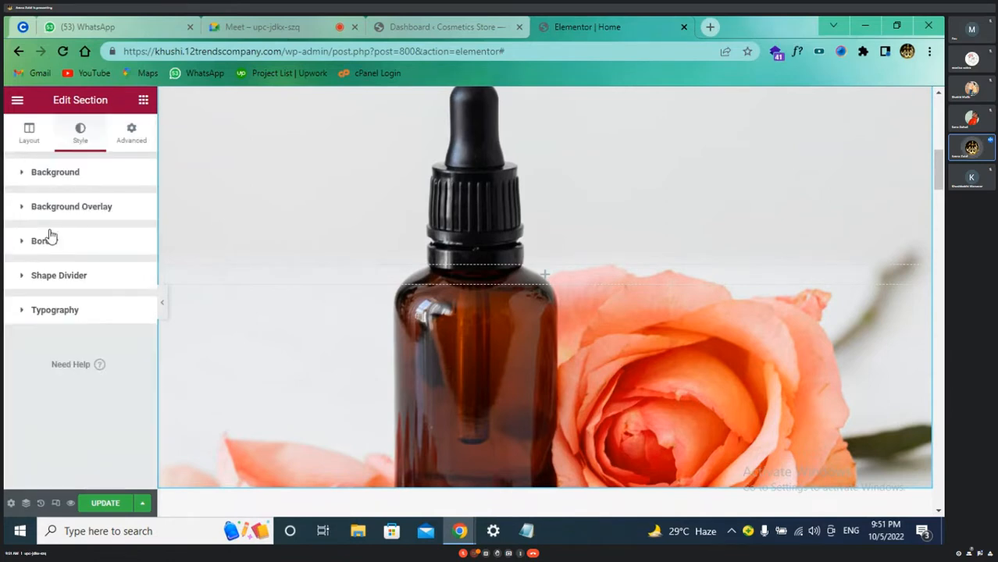
pyautogui.click(25, 178)
pyautogui.scroll(-2, 67, 305)
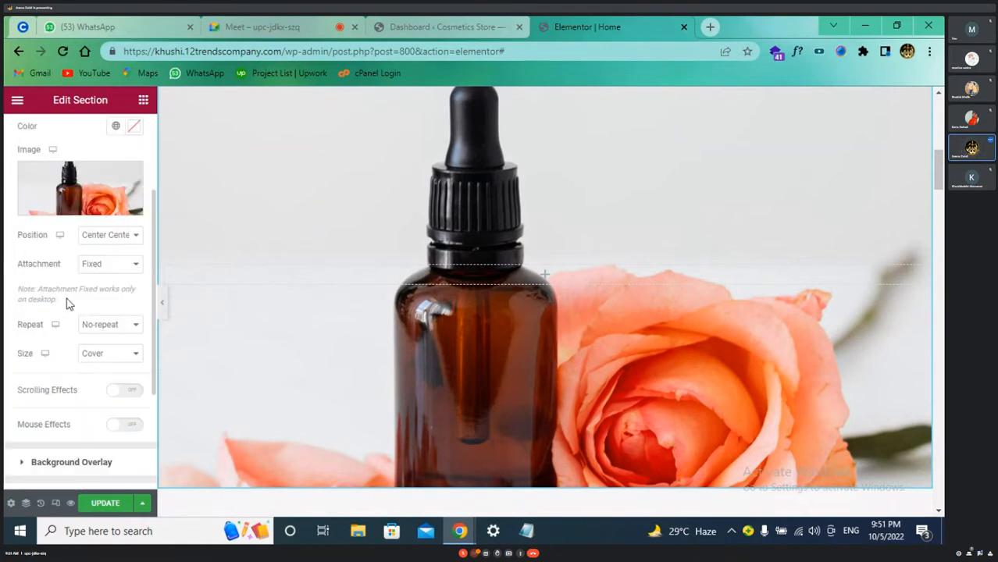
pyautogui.scroll(-2, 69, 303)
pyautogui.click(72, 291)
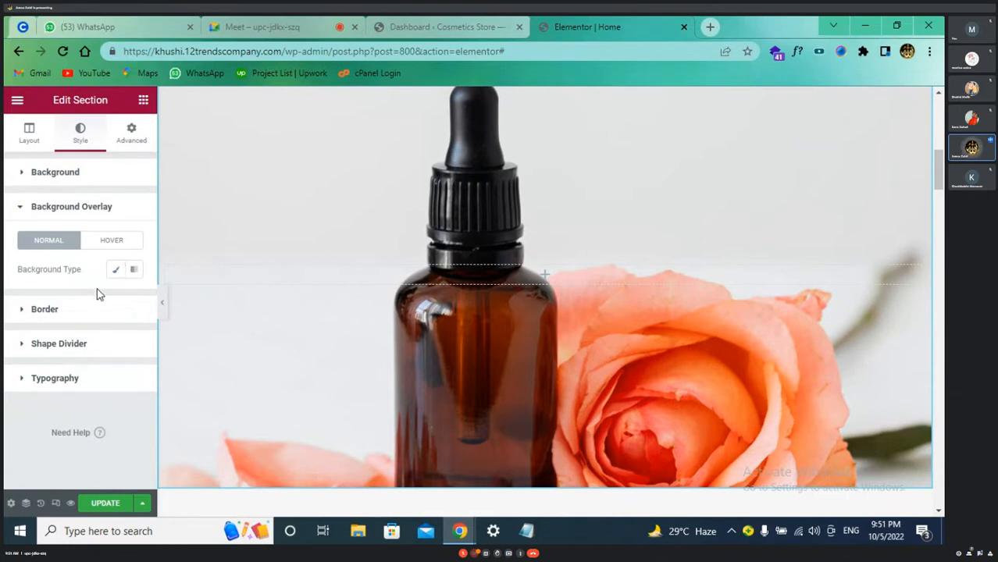
pyautogui.click(133, 271)
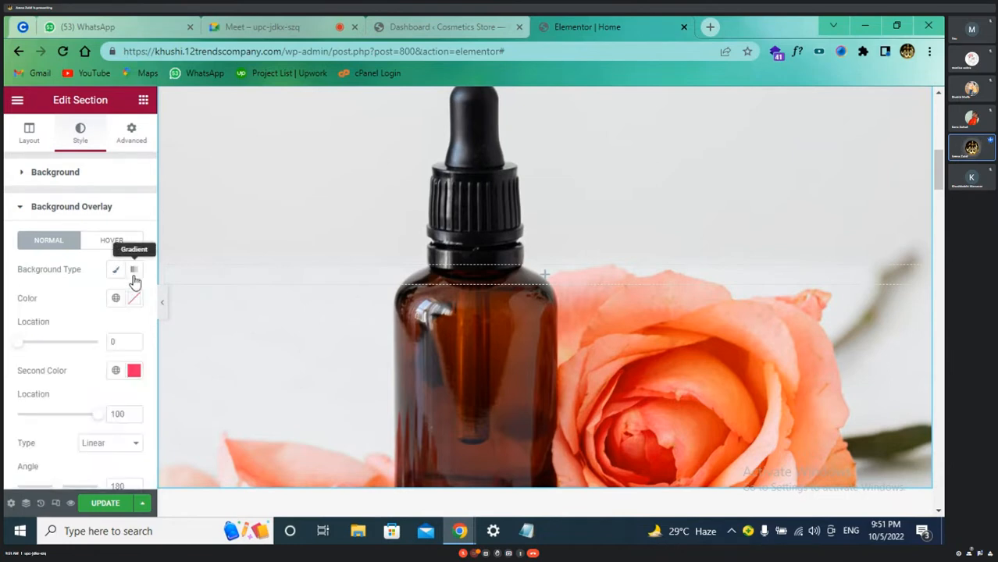
# Step: Set the overlay gradient's second color to dark maroon #471421 and its first color to near-black #0B0B0B
pyautogui.click(133, 370)
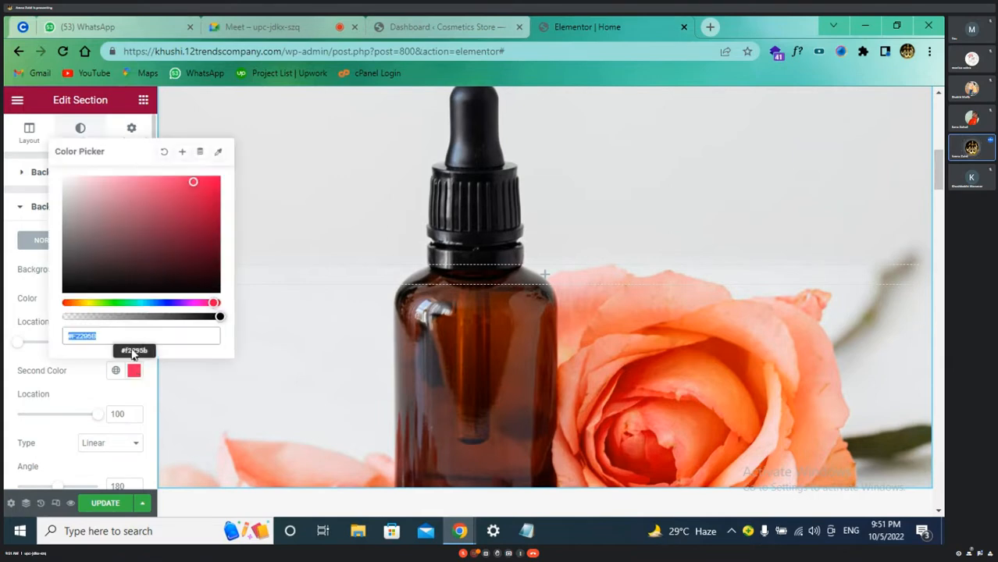
pyautogui.moveTo(173, 246); pyautogui.dragTo(203, 253)
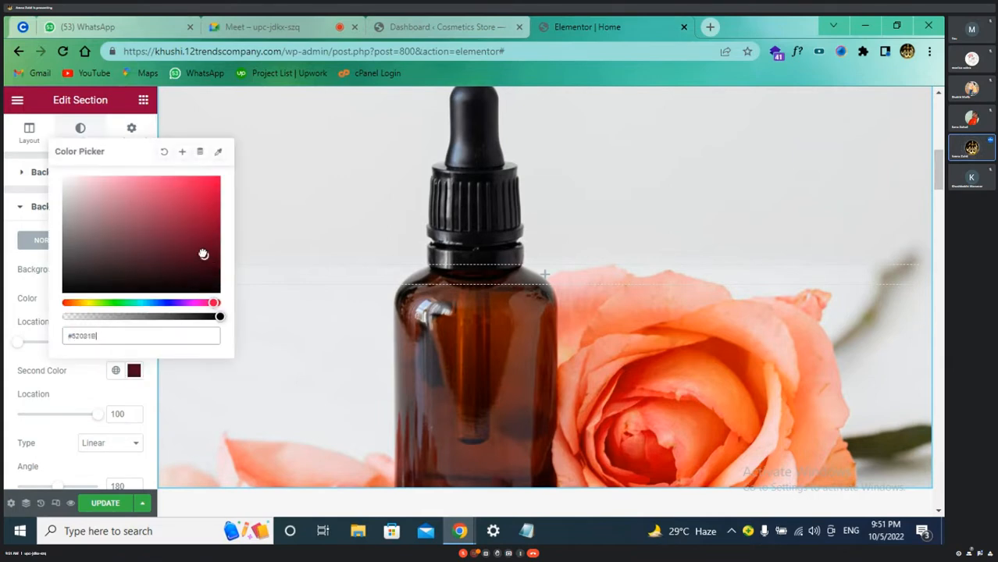
pyautogui.click(84, 380)
pyautogui.click(134, 298)
pyautogui.moveTo(247, 305); pyautogui.dragTo(175, 335)
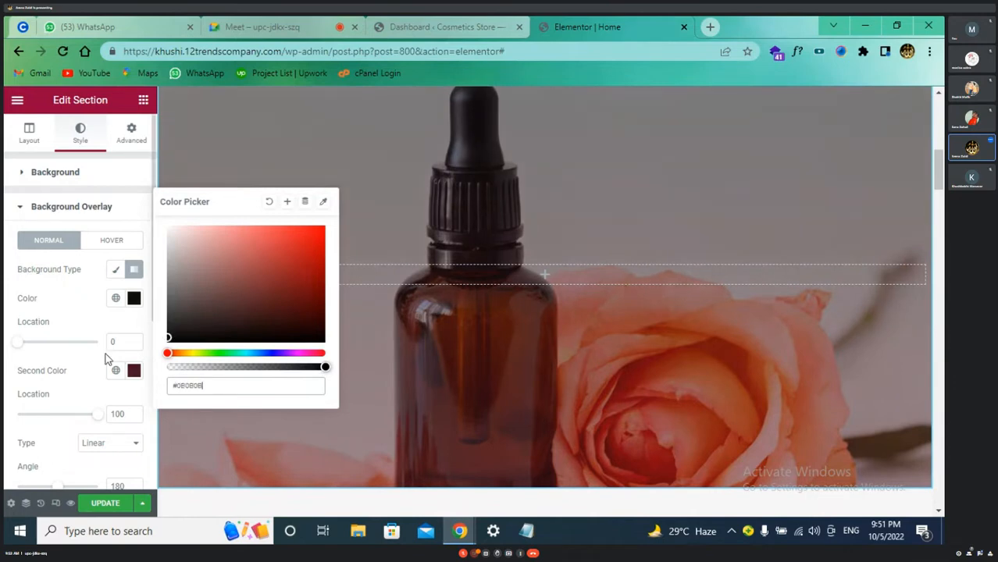
pyautogui.click(75, 321)
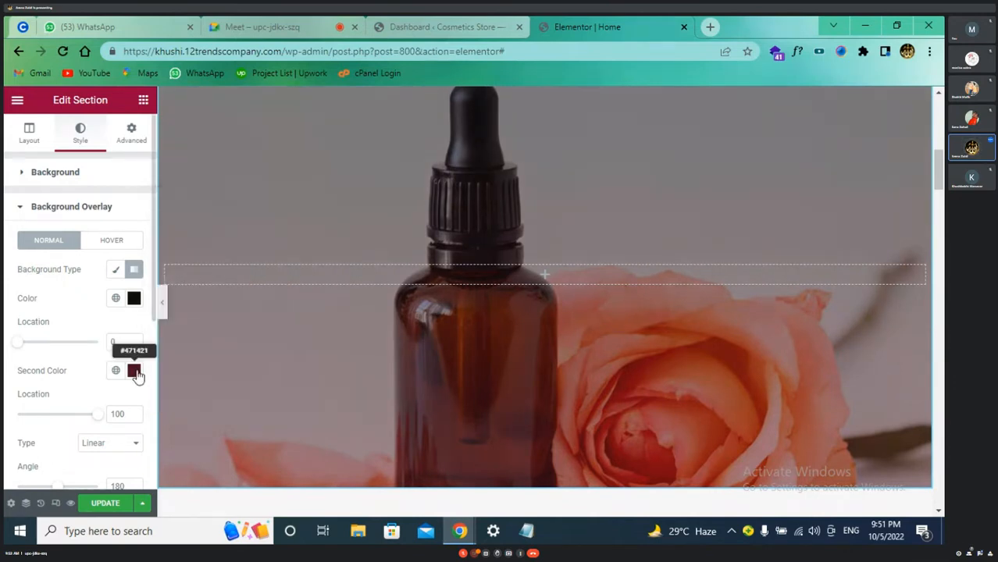
# Step: Set the overlay gradient's first color to white #FFFFFF and its second color to black #000000
pyautogui.click(135, 302)
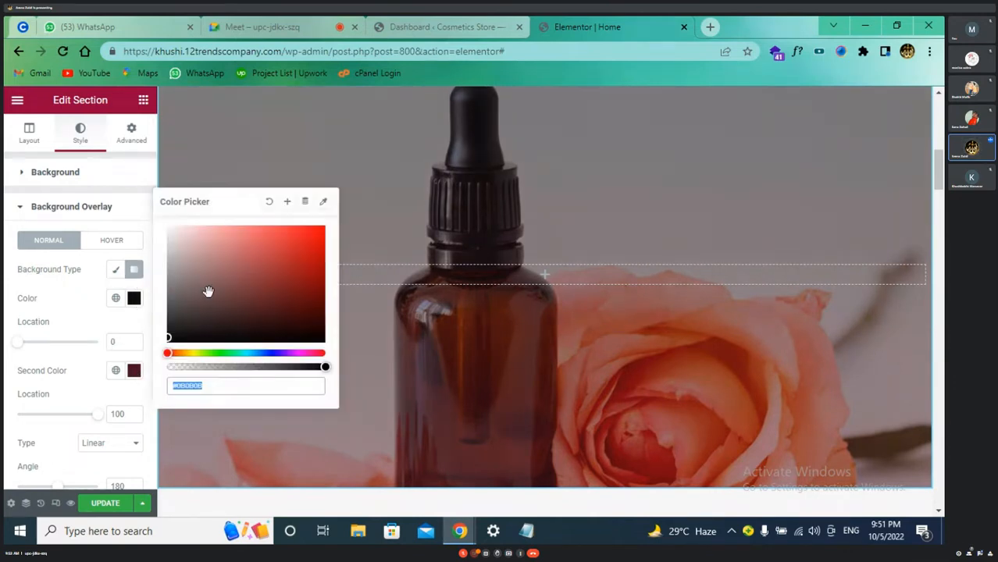
pyautogui.moveTo(207, 287); pyautogui.dragTo(159, 223)
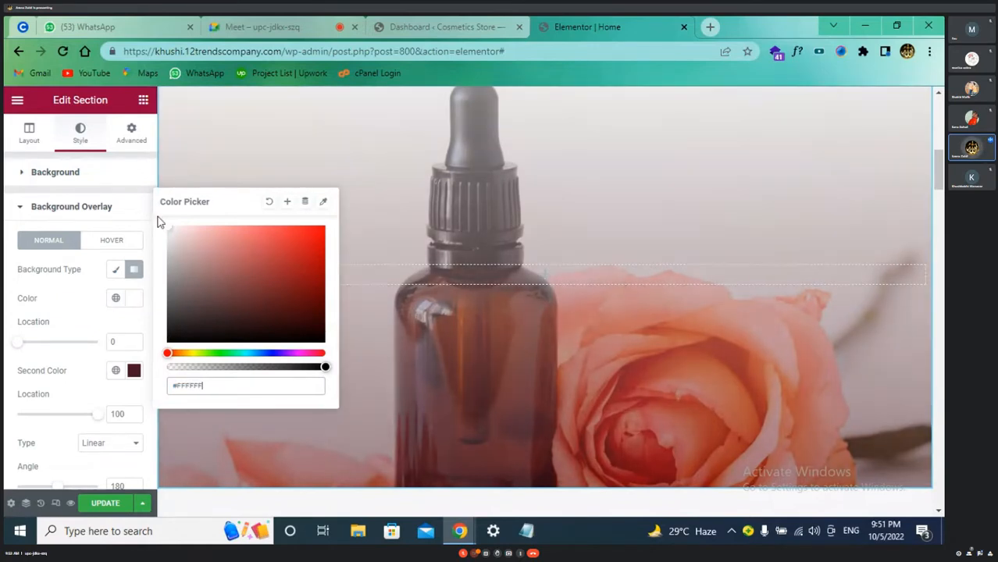
pyautogui.click(71, 302)
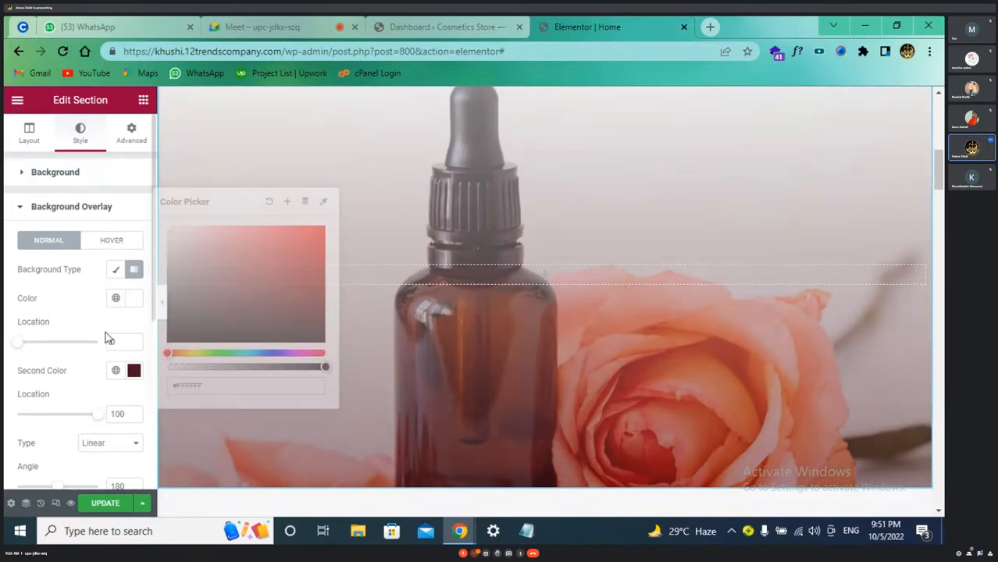
pyautogui.click(133, 372)
pyautogui.moveTo(178, 260); pyautogui.dragTo(63, 296)
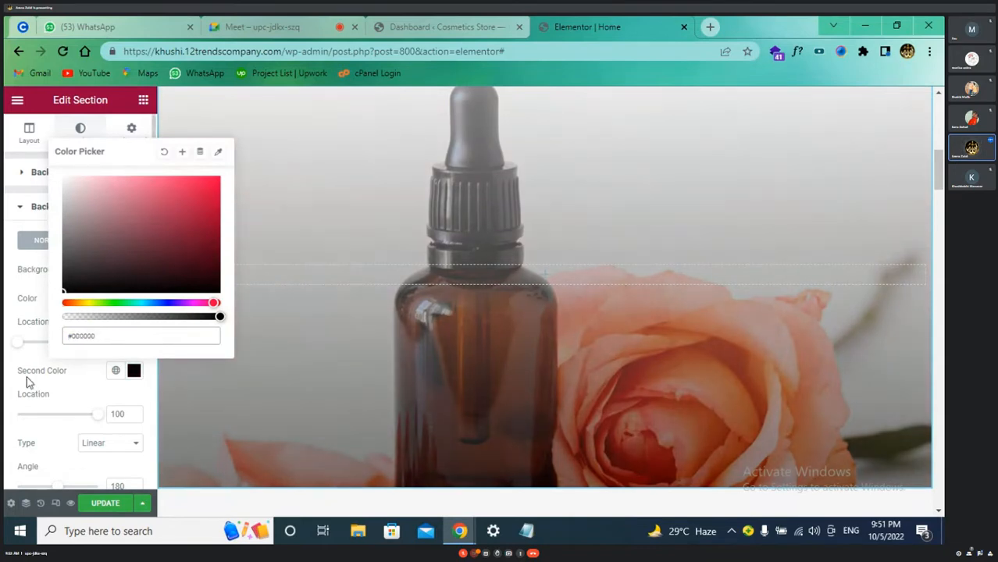
pyautogui.click(77, 401)
# Step: Set the section's background overlay opacity to 0.33
pyautogui.scroll(-2, 77, 409)
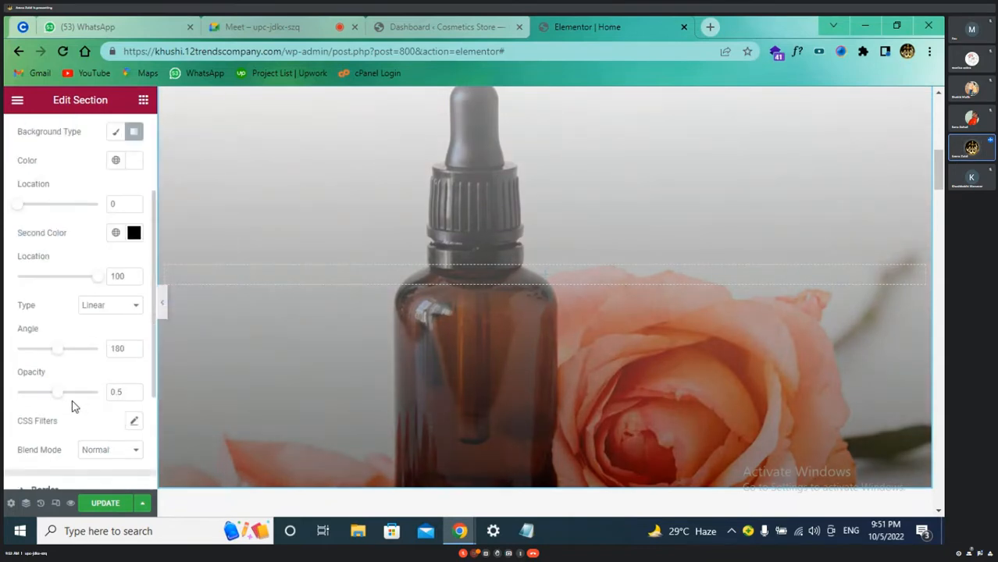
pyautogui.scroll(-1, 73, 406)
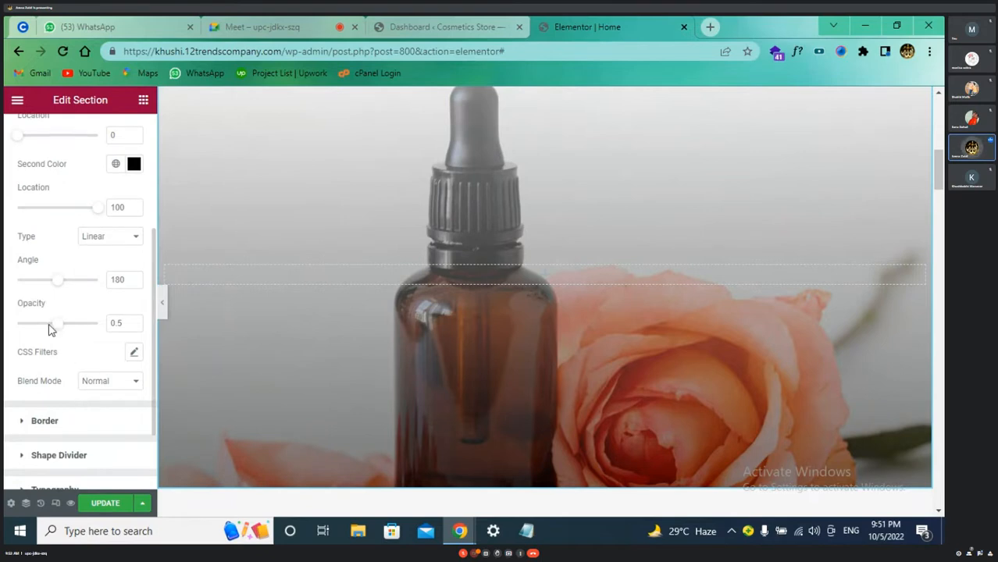
pyautogui.moveTo(50, 330)
pyautogui.mouseDown()
pyautogui.moveTo(12, 328)
pyautogui.moveTo(68, 340)
pyautogui.moveTo(44, 339)
pyautogui.mouseUp()
pyautogui.scroll(1, 64, 317)
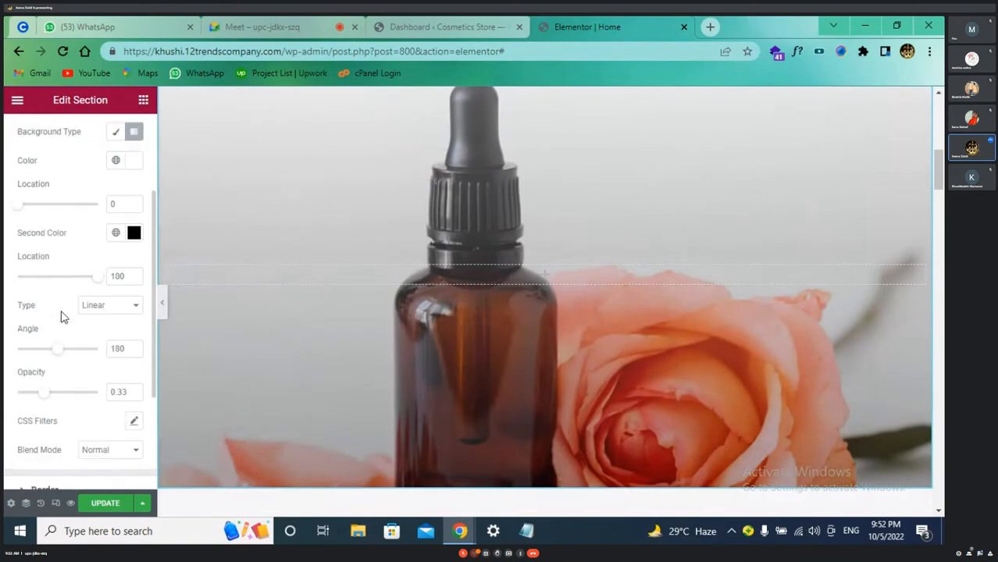
pyautogui.scroll(1, 63, 316)
pyautogui.scroll(-1, 62, 316)
pyautogui.scroll(1, 90, 272)
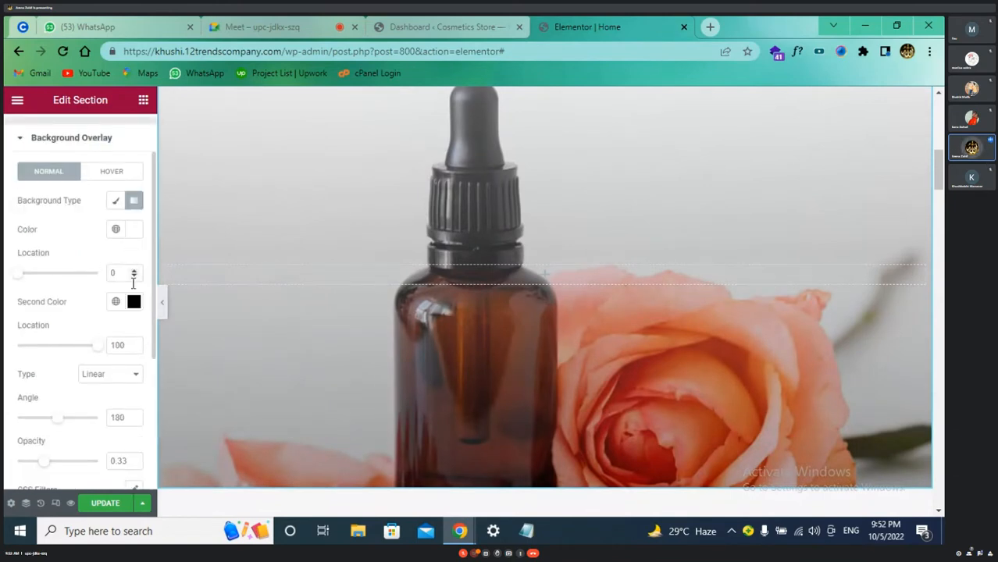
# Step: Set the overlay gradient's second color location to 49 and its angle to 90, and check the section on the page
pyautogui.moveTo(103, 351); pyautogui.dragTo(61, 353)
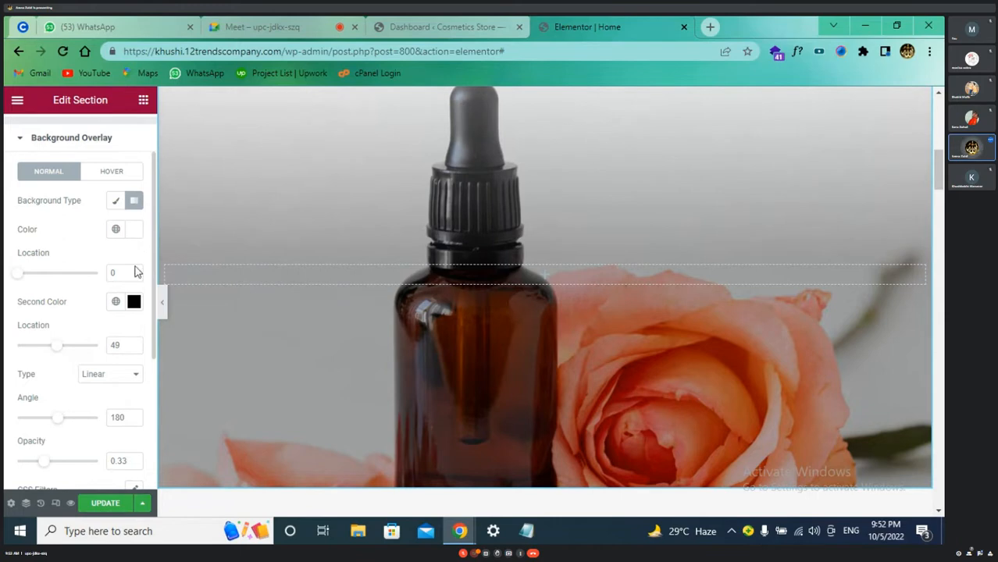
pyautogui.scroll(-2, 463, 345)
pyautogui.scroll(2, 463, 345)
pyautogui.scroll(-1, 66, 415)
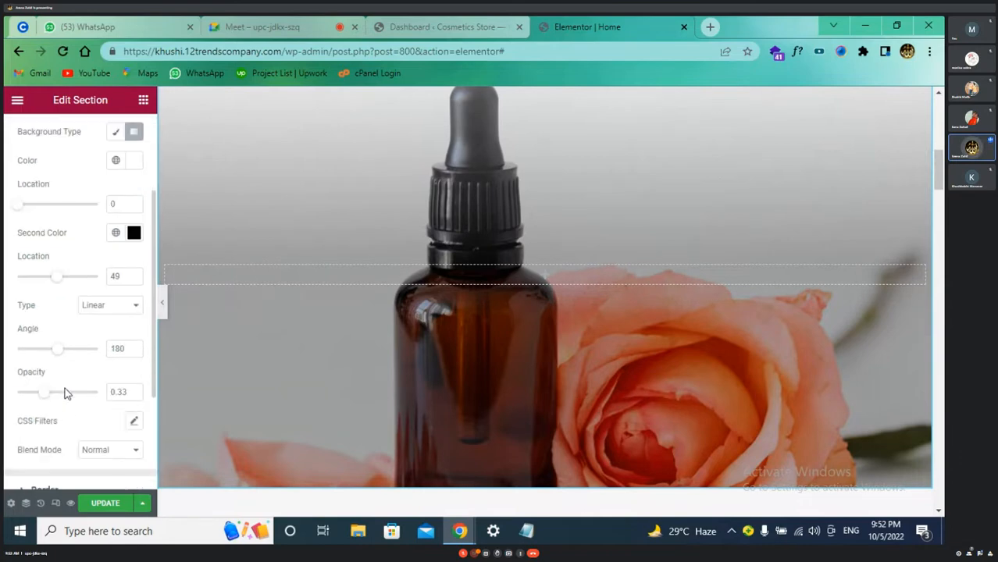
pyautogui.moveTo(56, 349); pyautogui.dragTo(38, 349)
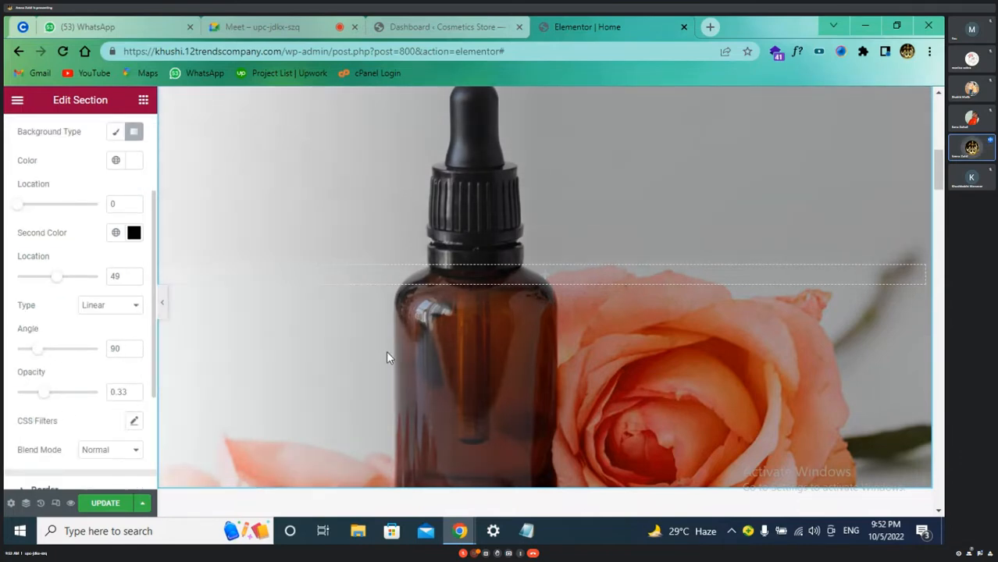
pyautogui.scroll(6, 454, 340)
pyautogui.scroll(-5, 454, 341)
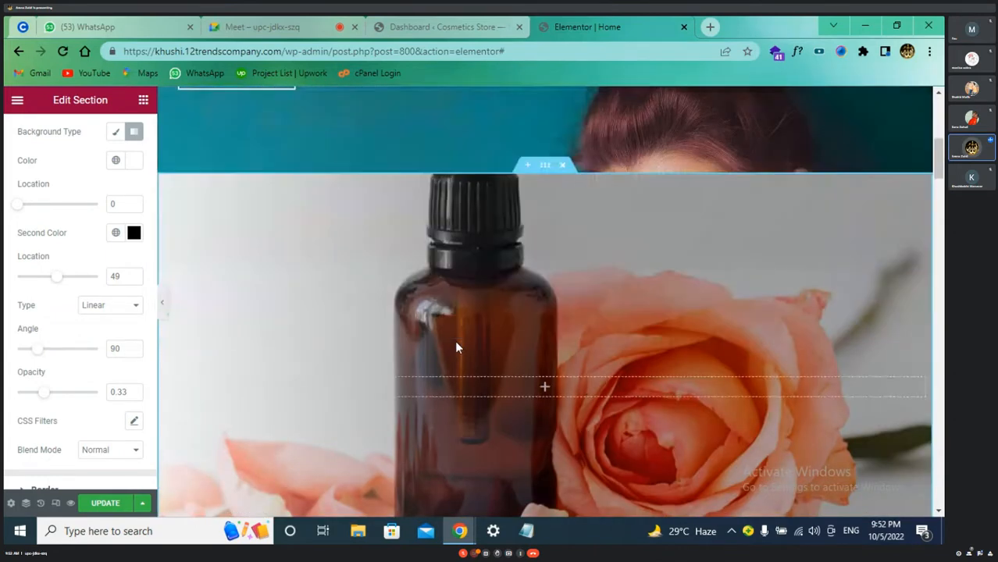
pyautogui.scroll(-1, 454, 341)
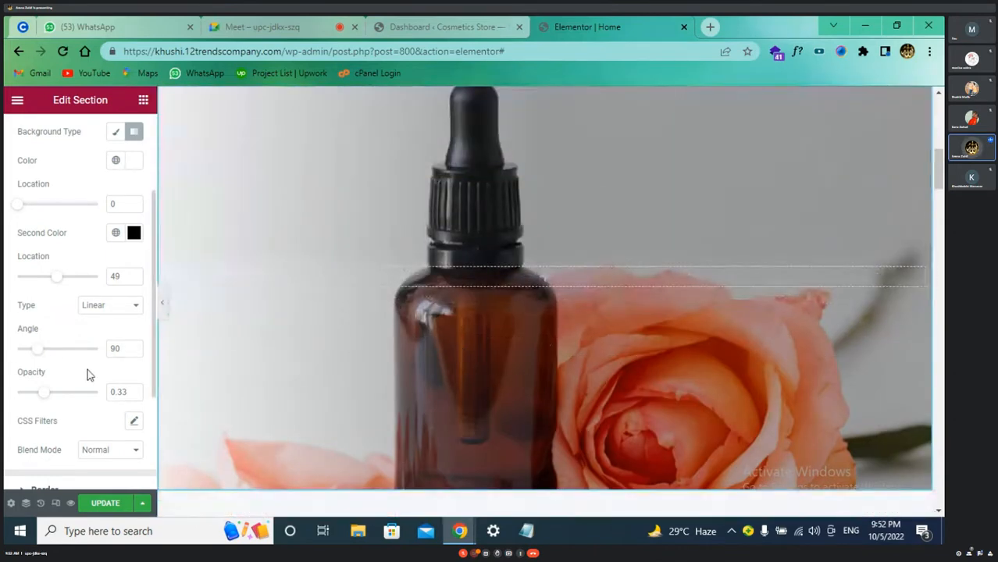
# Step: Adjust the overlay gradient to an angle of 100, an opacity of 0.48 and a second color location of 56
pyautogui.moveTo(41, 357); pyautogui.dragTo(43, 356)
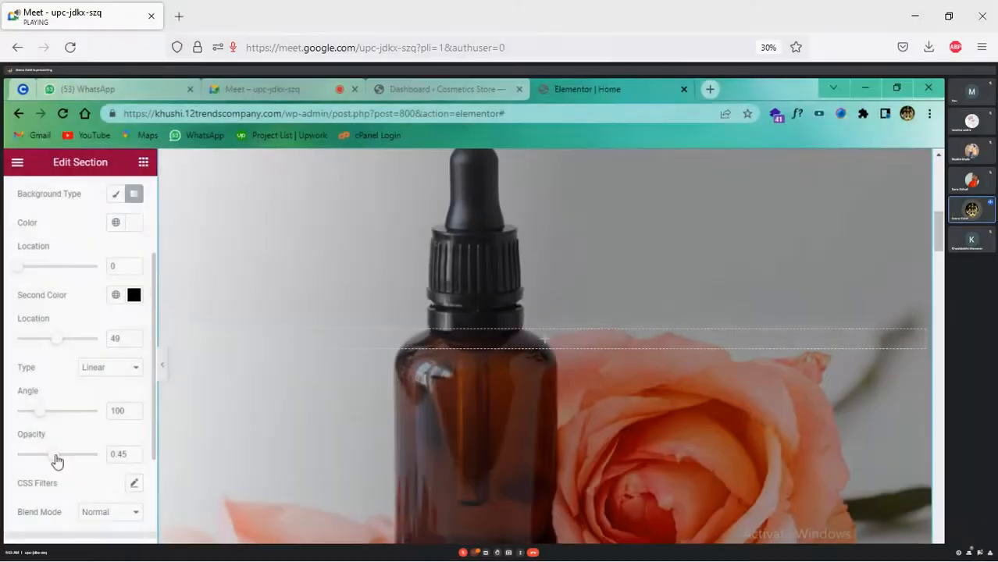
pyautogui.moveTo(48, 396); pyautogui.dragTo(109, 417)
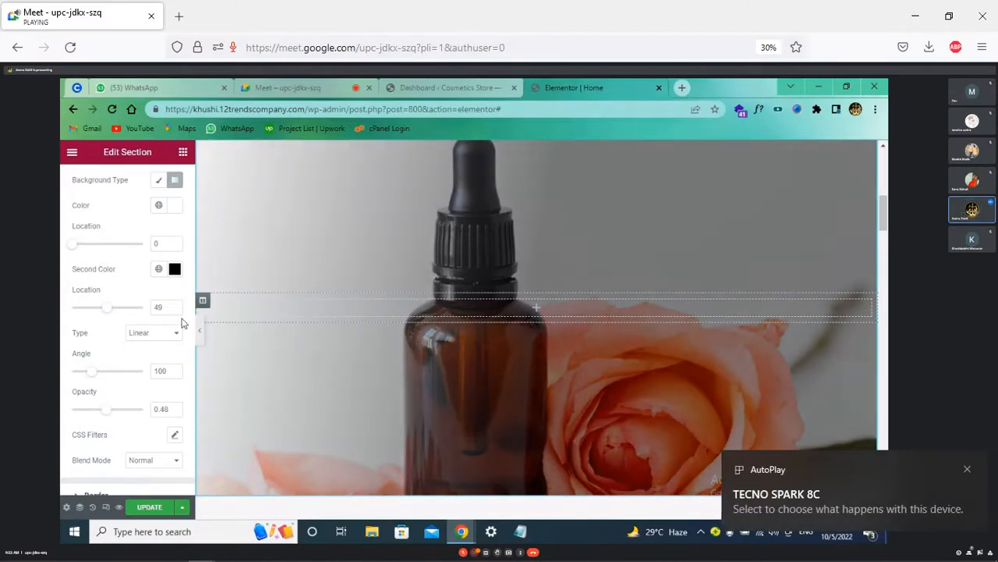
pyautogui.moveTo(108, 312)
pyautogui.mouseDown()
pyautogui.moveTo(96, 310)
pyautogui.moveTo(121, 315)
pyautogui.moveTo(112, 315)
pyautogui.mouseUp()
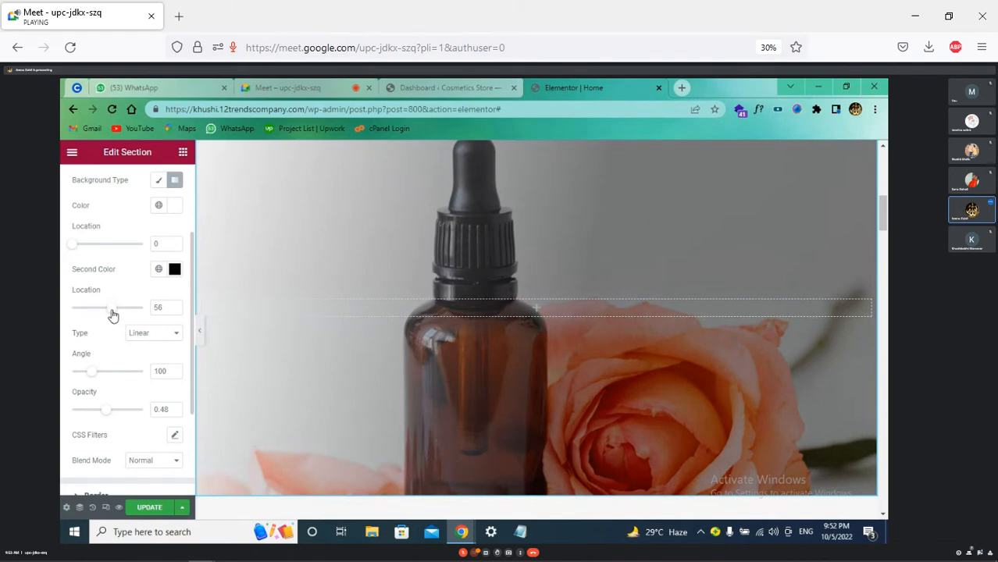
# Step: Make the overlay gradient's first color fully transparent white, #FFFFFF00
pyautogui.scroll(1, 174, 229)
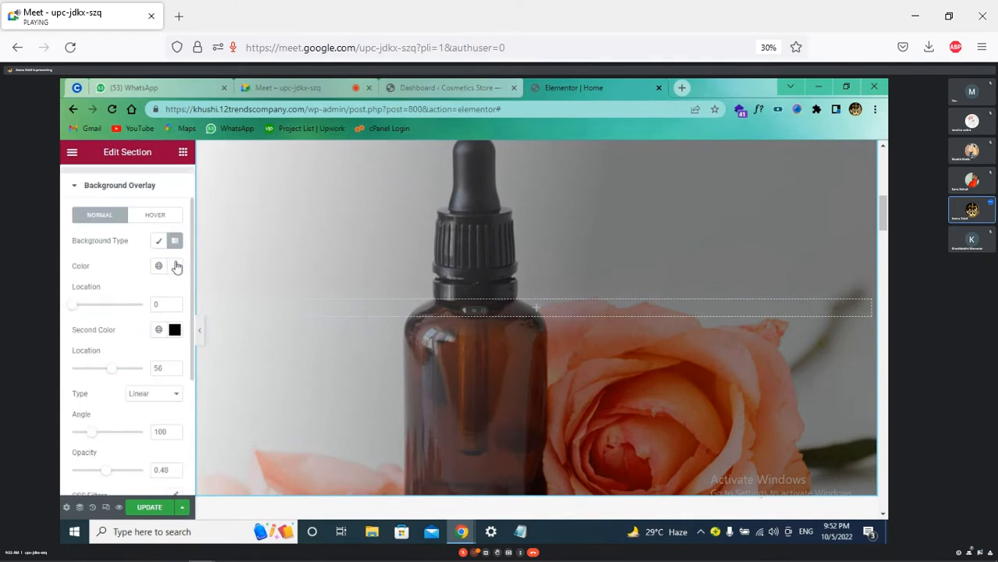
pyautogui.click(175, 265)
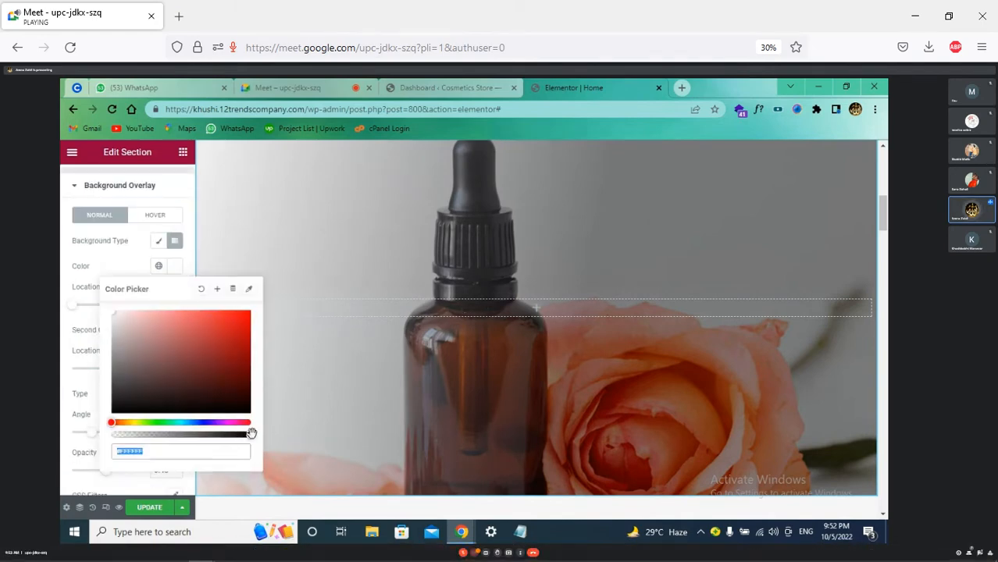
pyautogui.moveTo(251, 433); pyautogui.dragTo(76, 412)
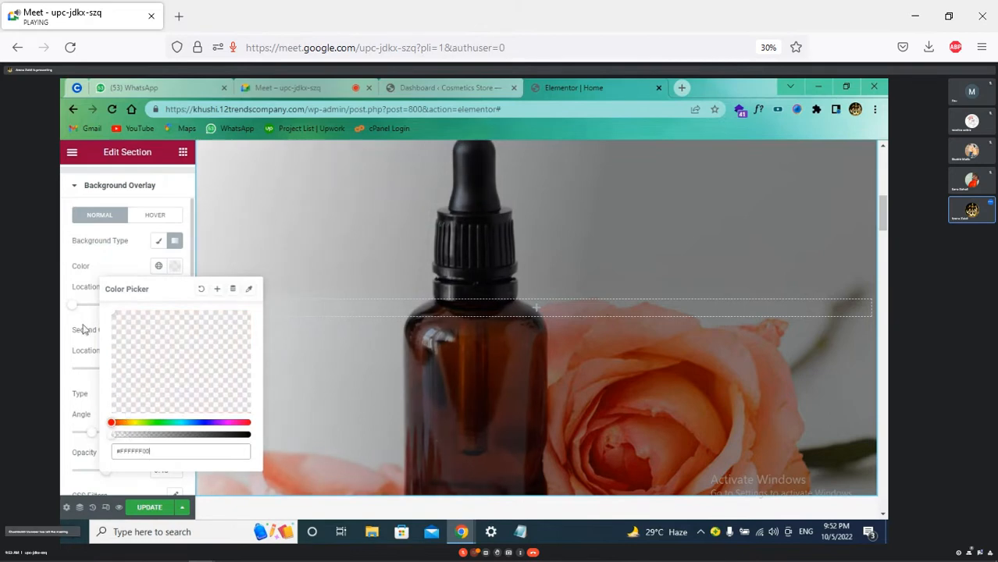
pyautogui.click(322, 277)
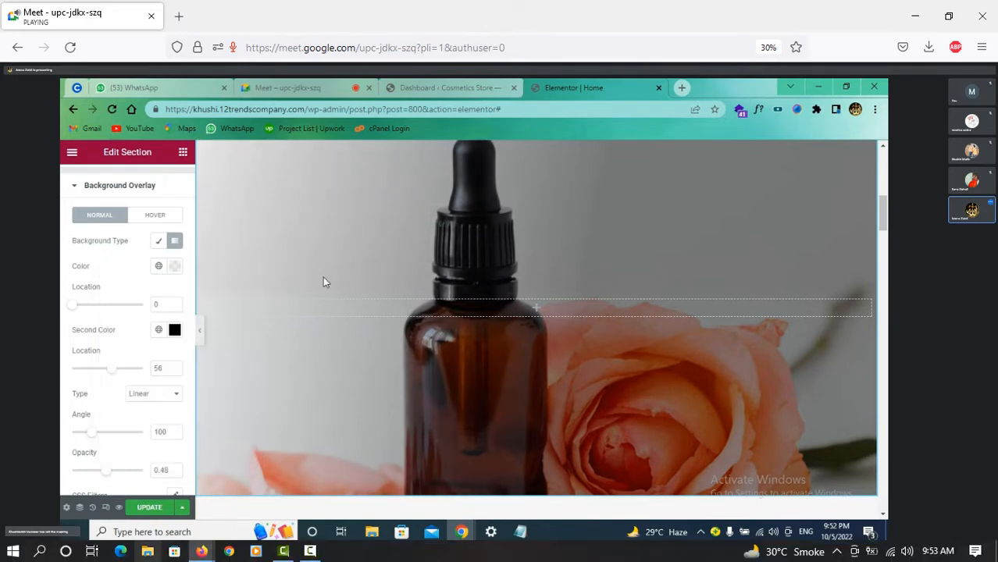
pyautogui.click(175, 266)
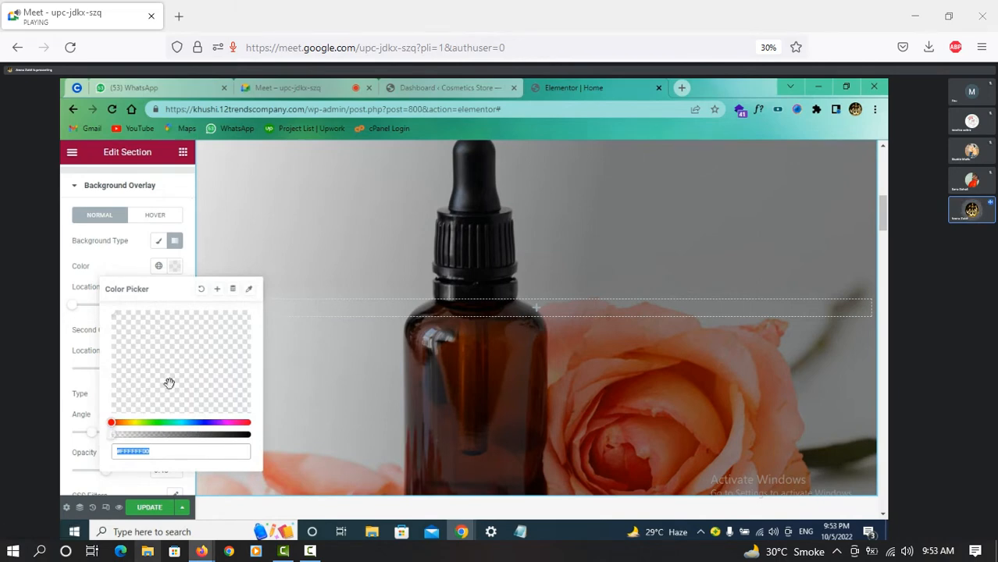
pyautogui.click(122, 257)
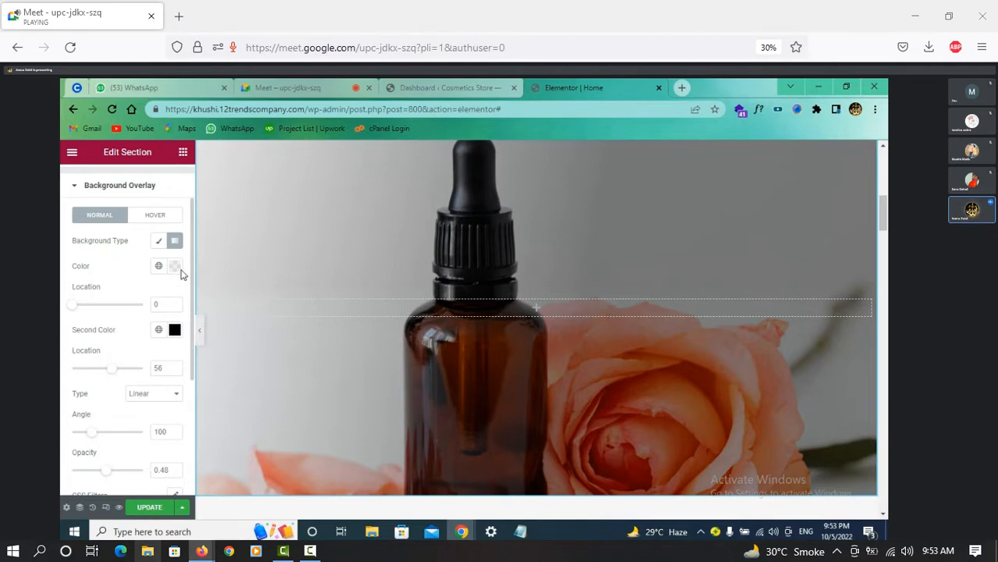
pyautogui.press('super+e')
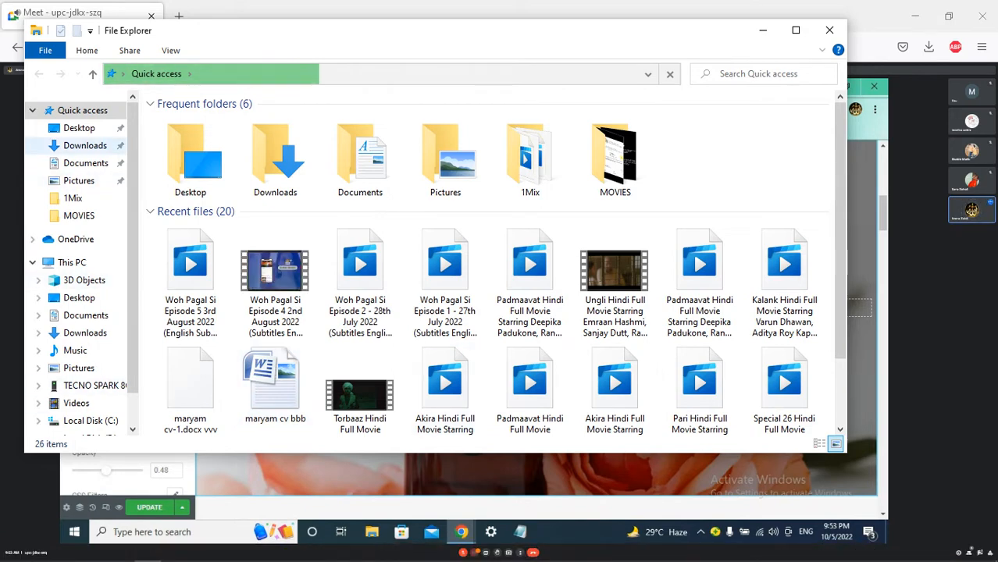
pyautogui.click(85, 147)
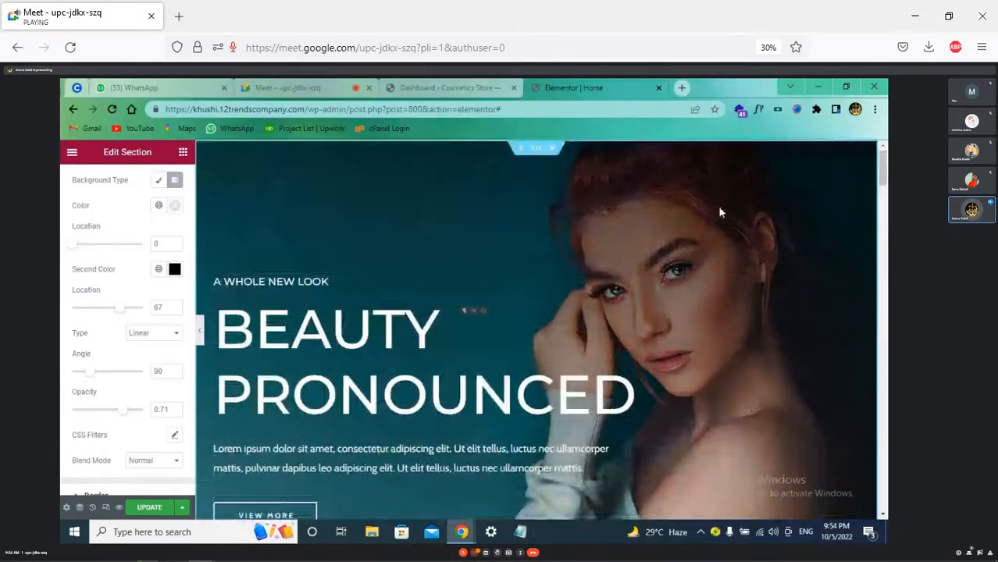
pyautogui.scroll(-6, 401, 344)
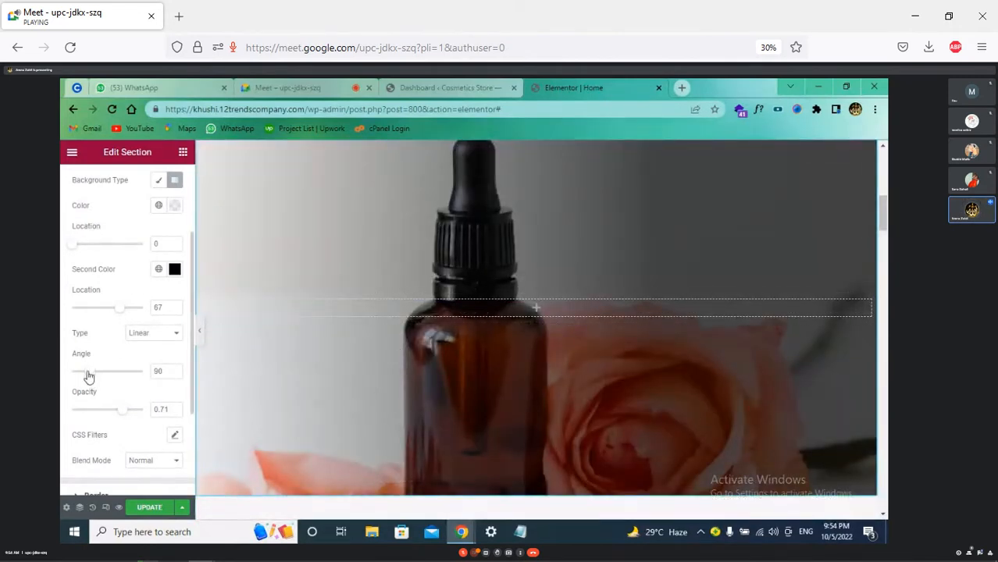
# Step: Try the overlay gradient at an angle of 50 with an opacity of 0.82, and check the section on the page
pyautogui.moveTo(90, 377); pyautogui.dragTo(82, 377)
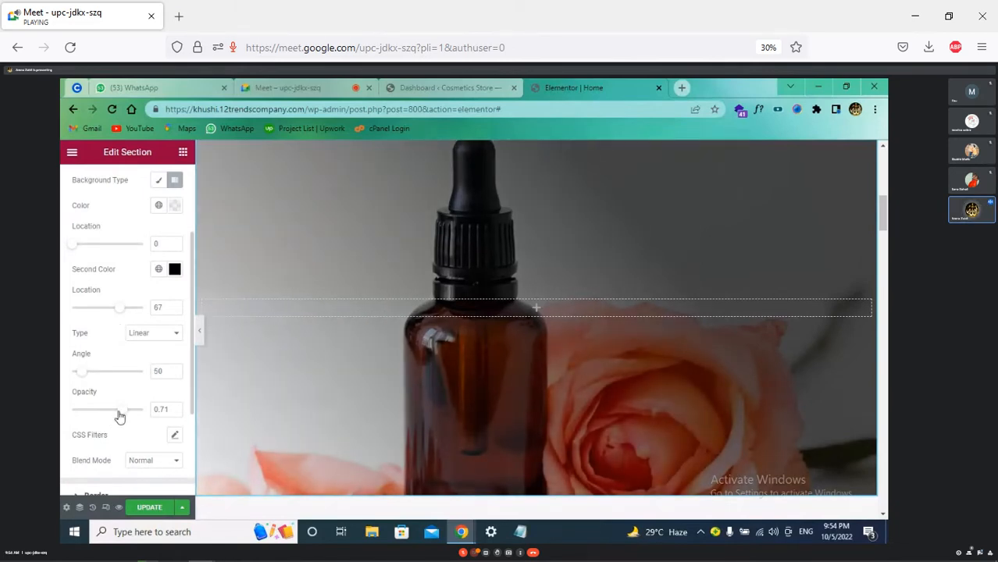
pyautogui.moveTo(125, 417); pyautogui.dragTo(129, 417)
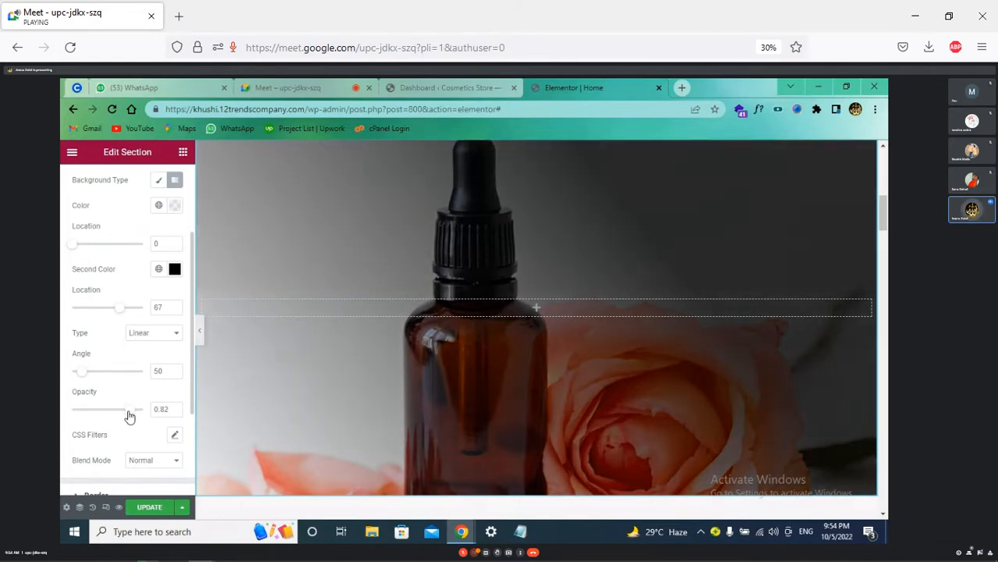
pyautogui.scroll(5, 545, 405)
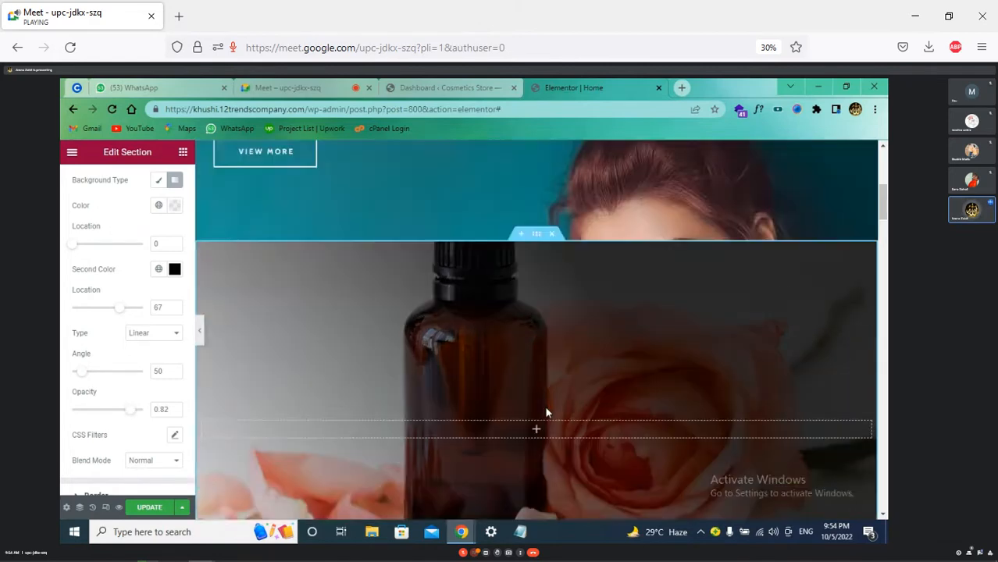
pyautogui.scroll(-2, 549, 416)
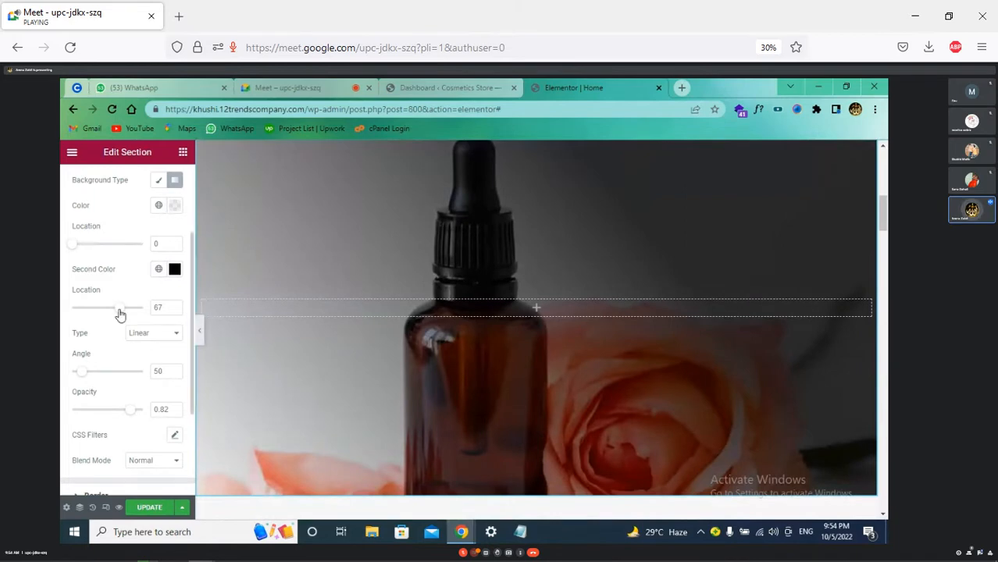
# Step: Set the overlay gradient's second color location to 65, its opacity to 0.65 and its angle to 40
pyautogui.moveTo(119, 309)
pyautogui.mouseDown()
pyautogui.moveTo(128, 314)
pyautogui.moveTo(117, 316)
pyautogui.mouseUp()
pyautogui.moveTo(129, 415); pyautogui.dragTo(118, 414)
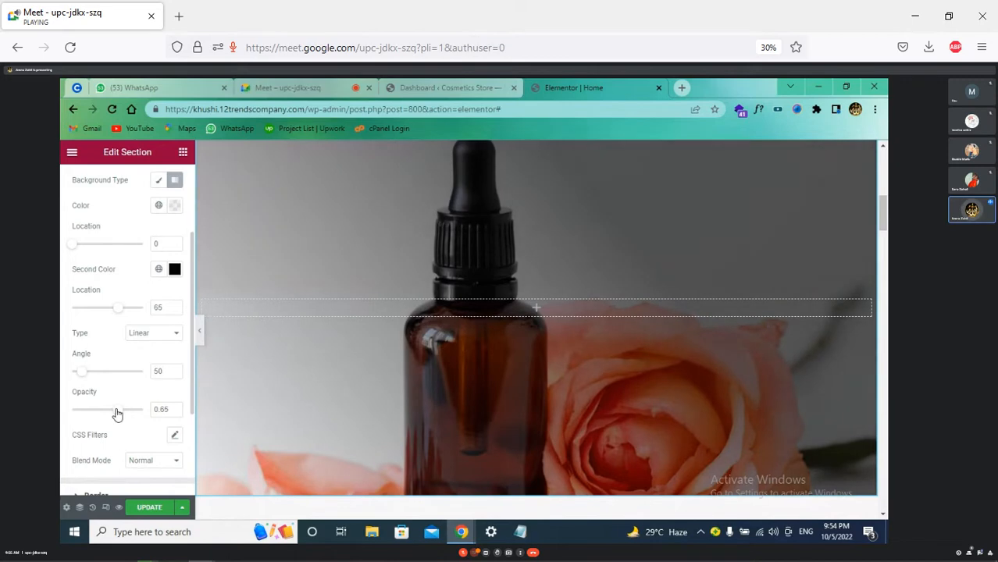
pyautogui.moveTo(83, 377); pyautogui.dragTo(80, 379)
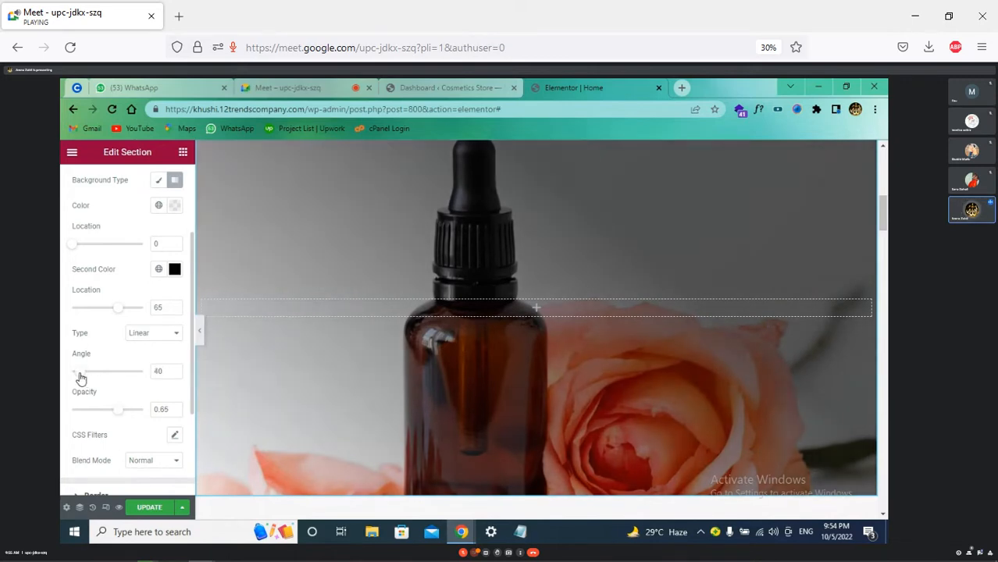
# Step: Compare the bottle section's overlay with the hero section above it and review the remaining section style settings
pyautogui.scroll(-2, 539, 374)
pyautogui.scroll(5, 539, 374)
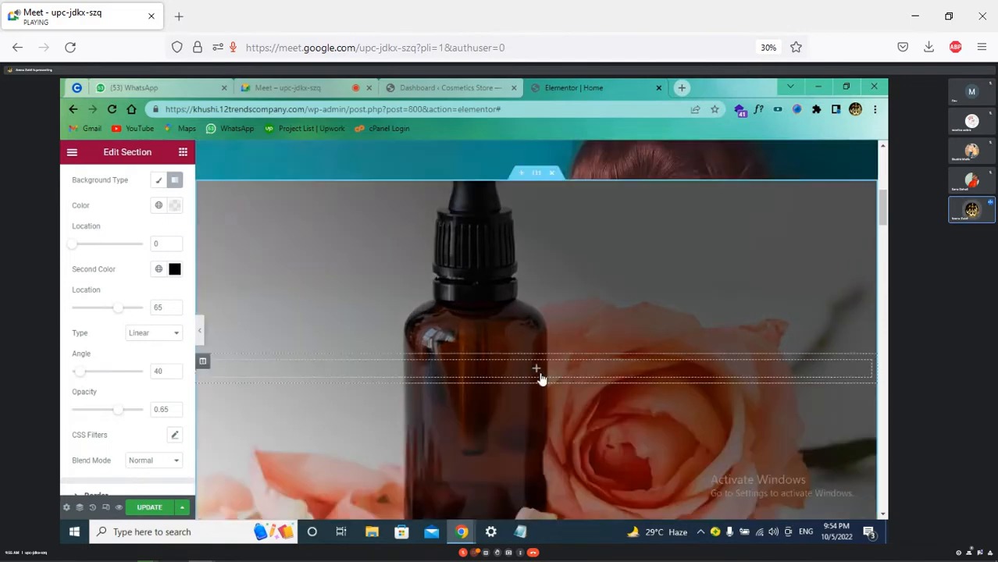
pyautogui.scroll(-2, 541, 378)
pyautogui.scroll(2, 541, 378)
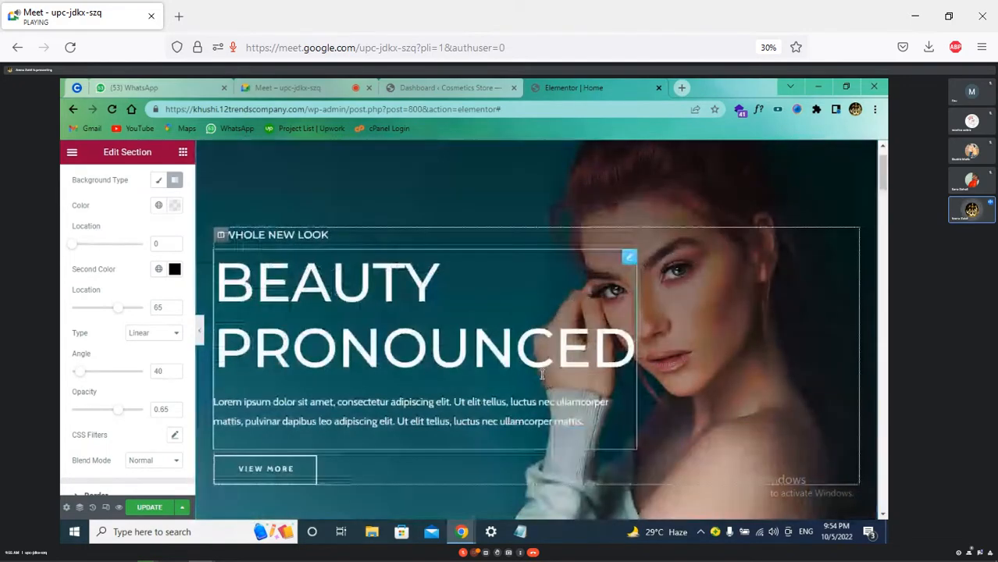
pyautogui.scroll(-1, 541, 378)
pyautogui.scroll(-2, 541, 378)
pyautogui.scroll(2, 539, 373)
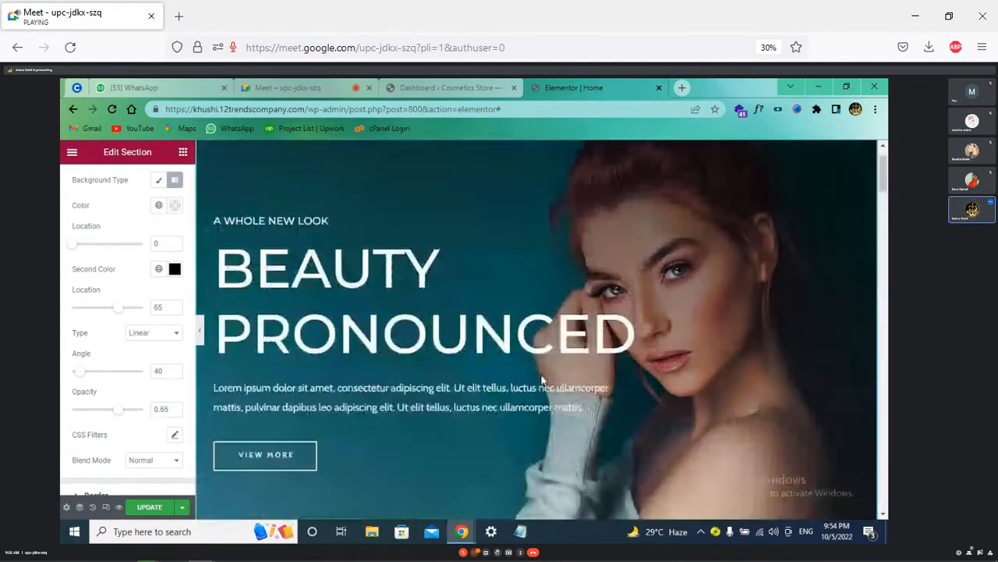
pyautogui.scroll(-2, 540, 373)
pyautogui.scroll(3, 540, 374)
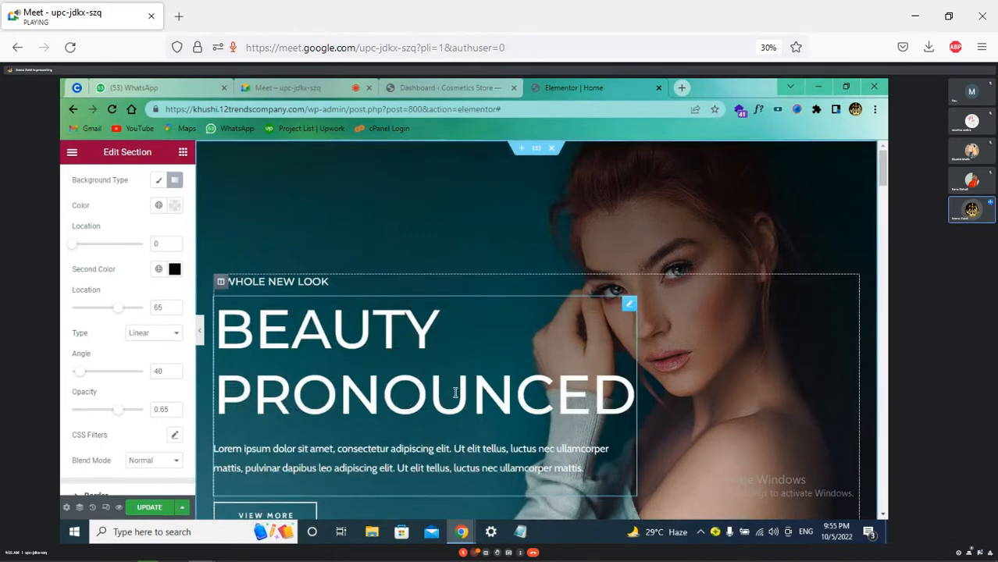
pyautogui.scroll(-5, 802, 266)
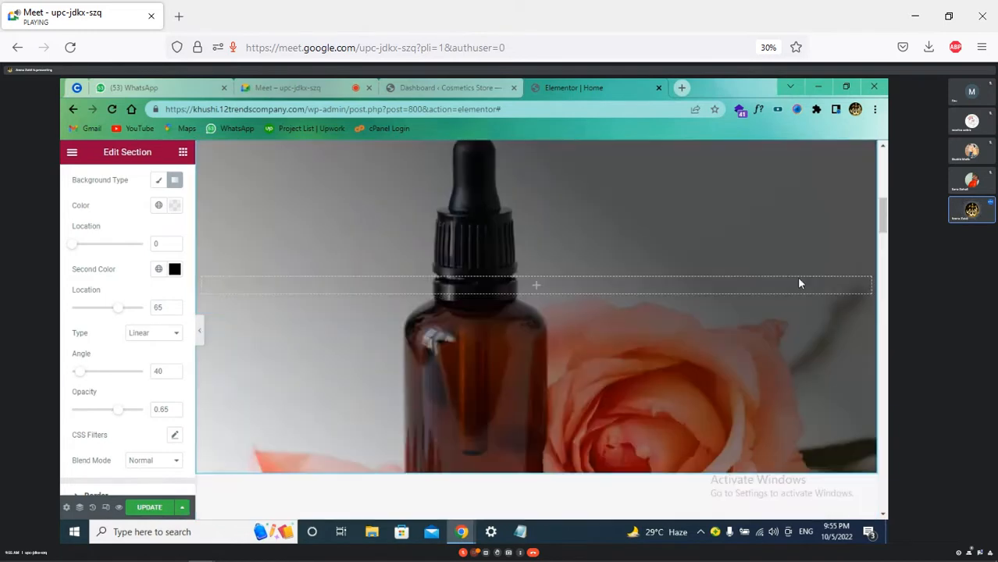
pyautogui.scroll(3, 800, 284)
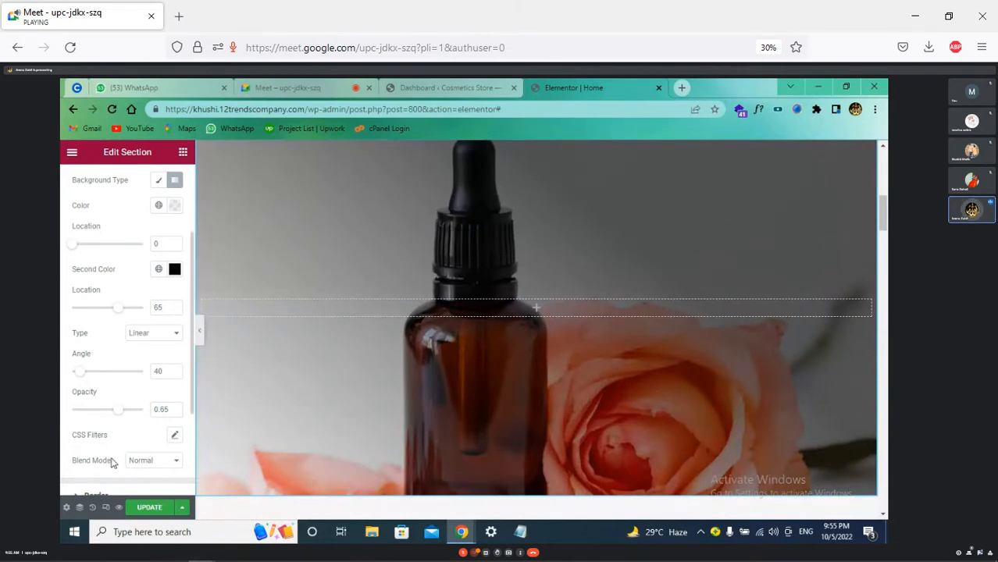
pyautogui.scroll(-1, 112, 463)
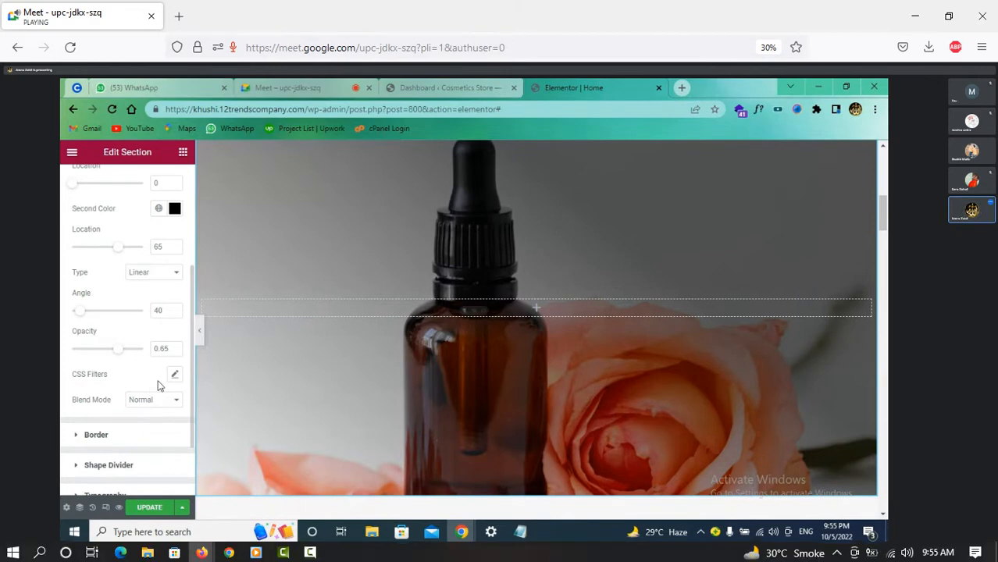
pyautogui.scroll(-1, 540, 354)
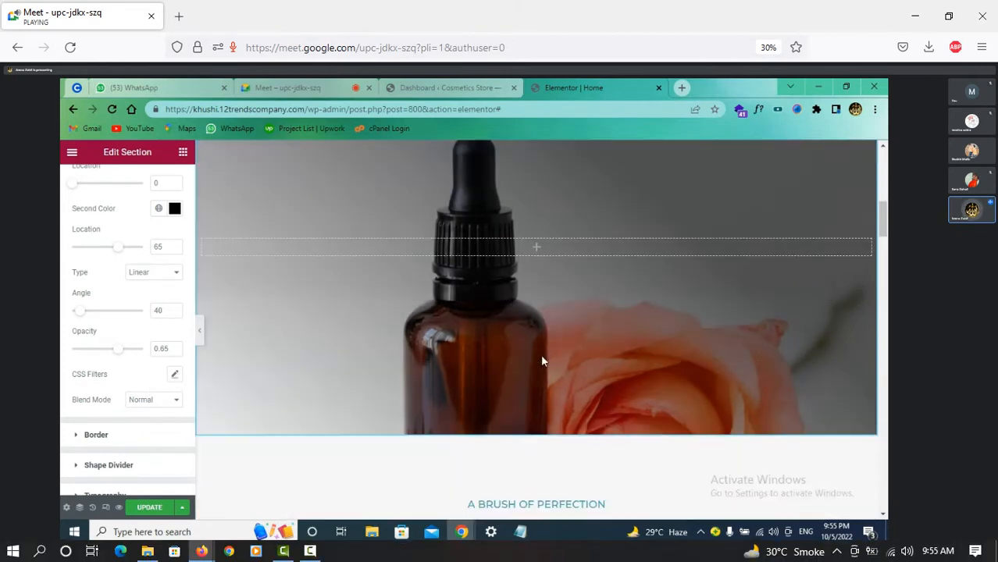
pyautogui.scroll(2, 540, 354)
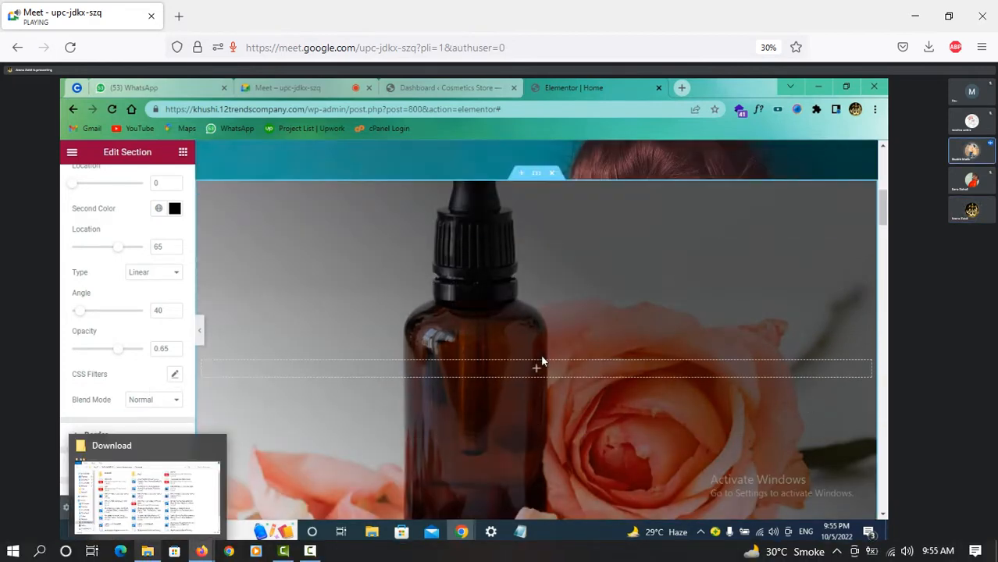
# Step: Add a Heading widget to the bottle section's empty column and set its HTML tag to H1
pyautogui.click(182, 153)
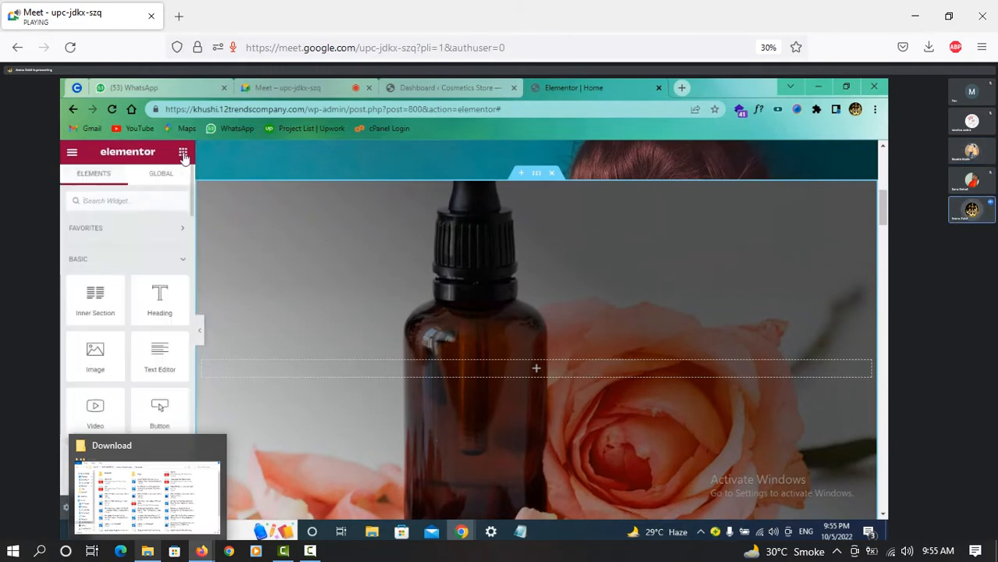
pyautogui.moveTo(152, 295); pyautogui.dragTo(531, 368)
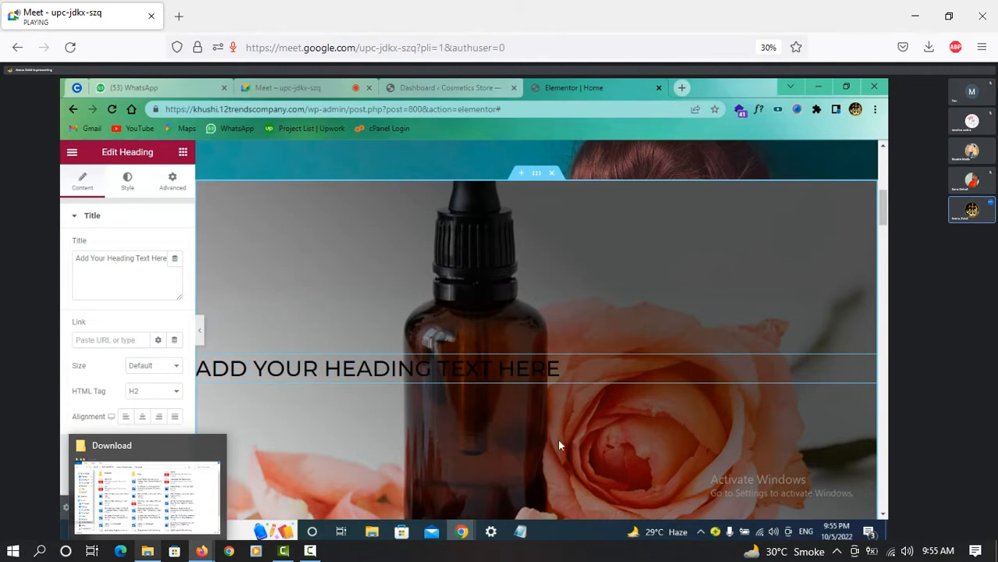
pyautogui.click(166, 392)
pyautogui.click(166, 404)
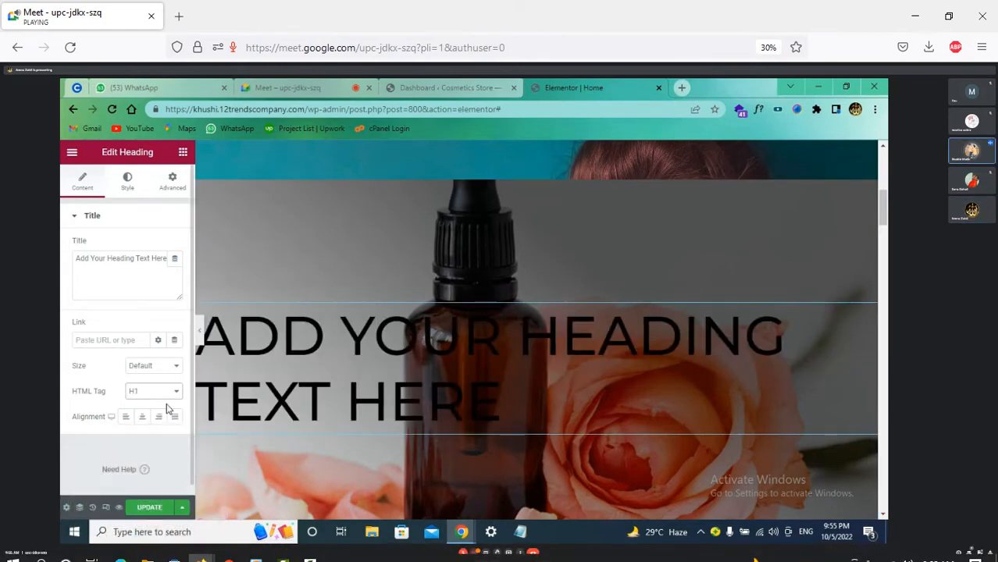
# Step: Give the new heading a light pink text color, #F9B2CF, and compare it with the hero section above
pyautogui.click(128, 181)
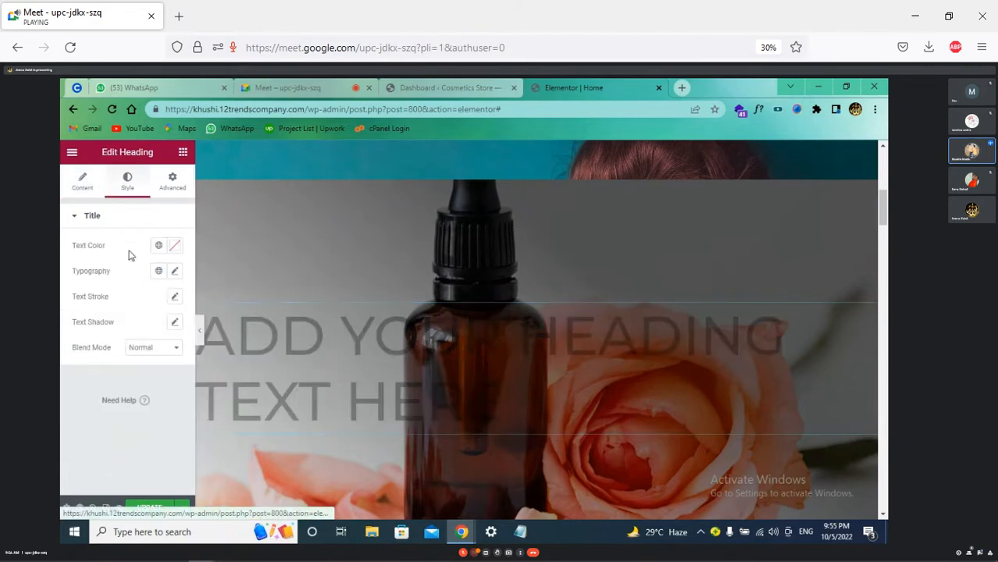
pyautogui.click(174, 247)
pyautogui.moveTo(177, 336); pyautogui.dragTo(151, 292)
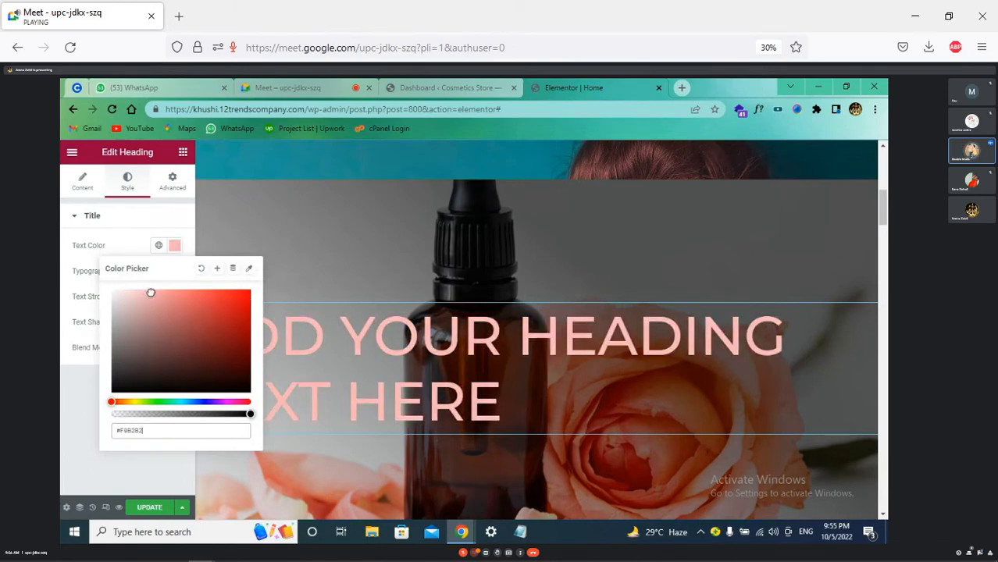
pyautogui.click(159, 400)
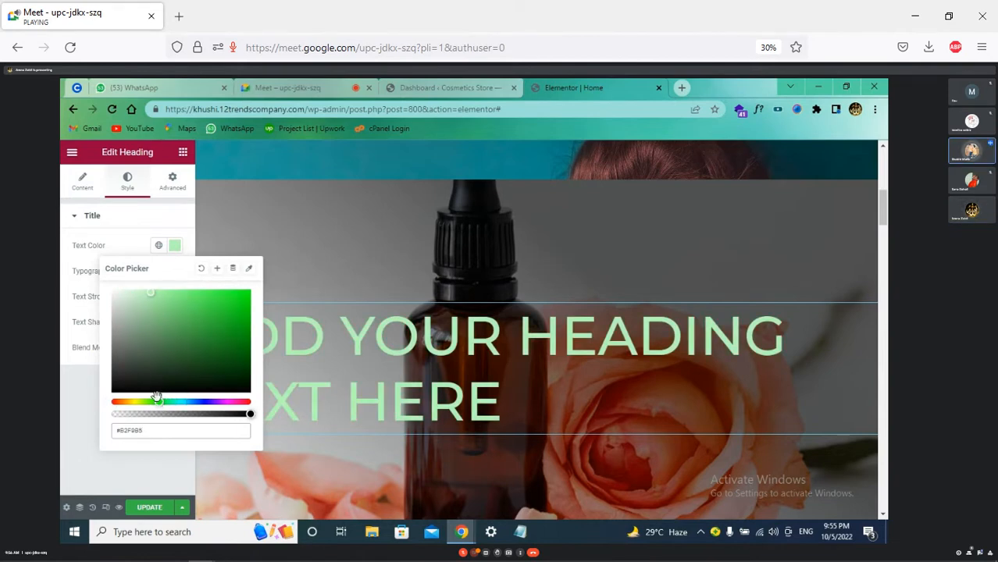
pyautogui.moveTo(157, 400); pyautogui.dragTo(222, 403)
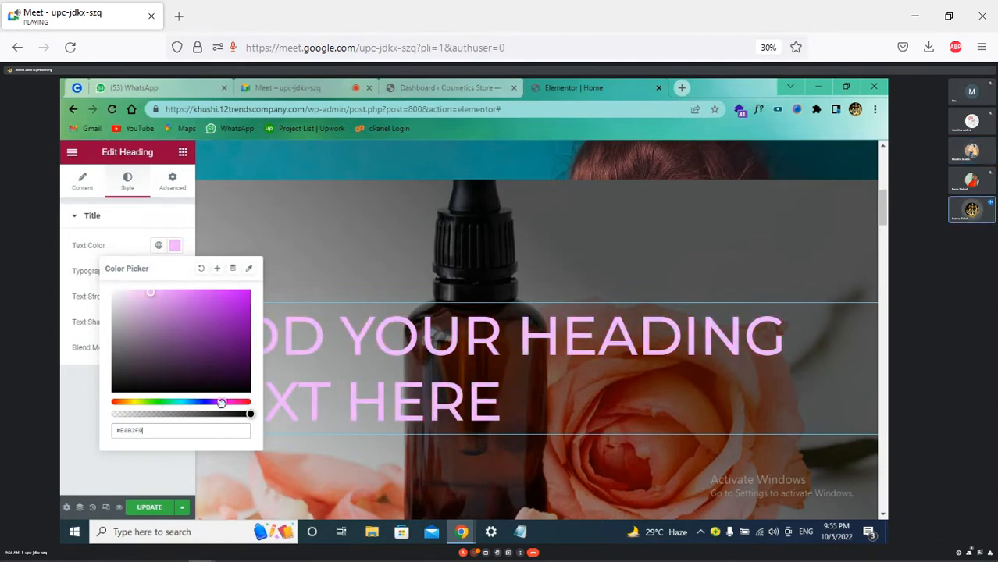
pyautogui.moveTo(221, 403); pyautogui.dragTo(246, 403)
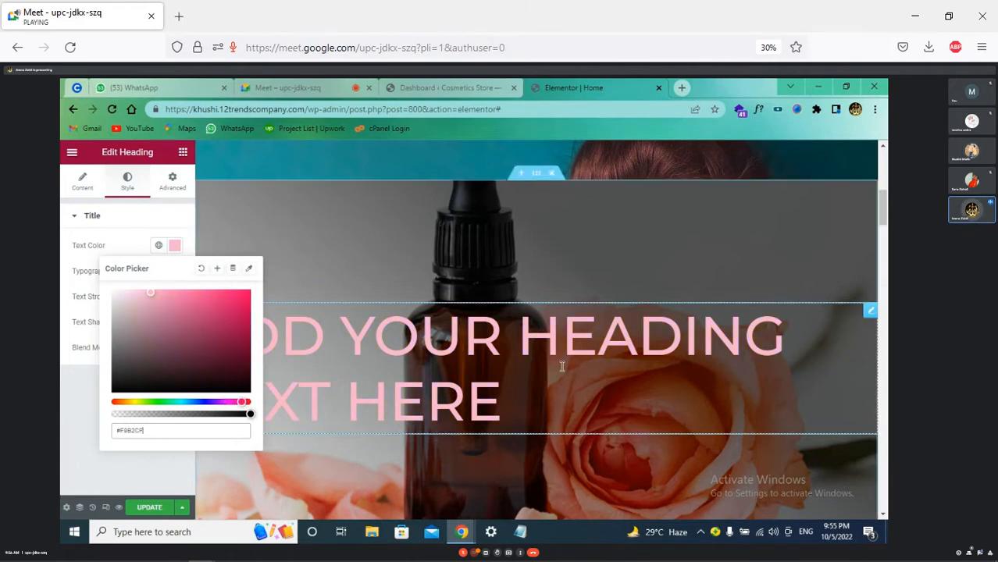
pyautogui.scroll(6, 563, 367)
pyautogui.press('F11')
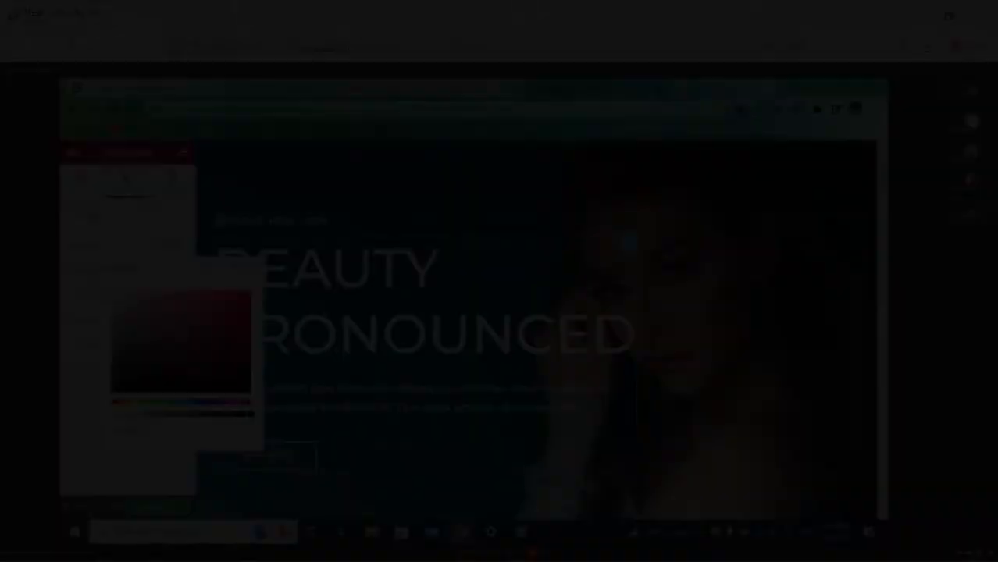
pyautogui.scroll(-6, 629, 245)
pyautogui.scroll(2, 649, 277)
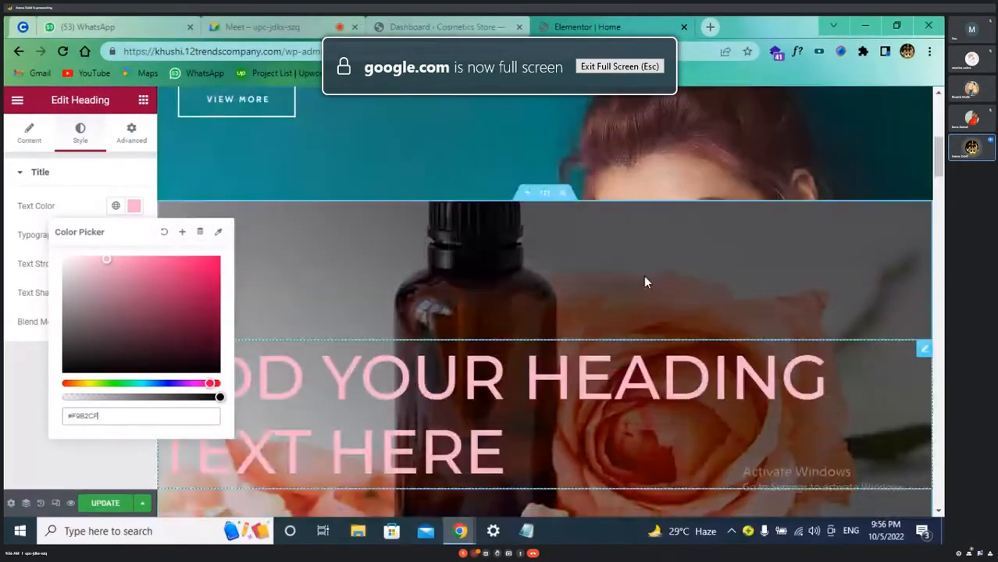
# Step: Try the heading text in crimson #CF0456, orange, black, green #00F625, magenta #F600E4 and hot pink #F60090
pyautogui.moveTo(195, 309); pyautogui.dragTo(227, 270)
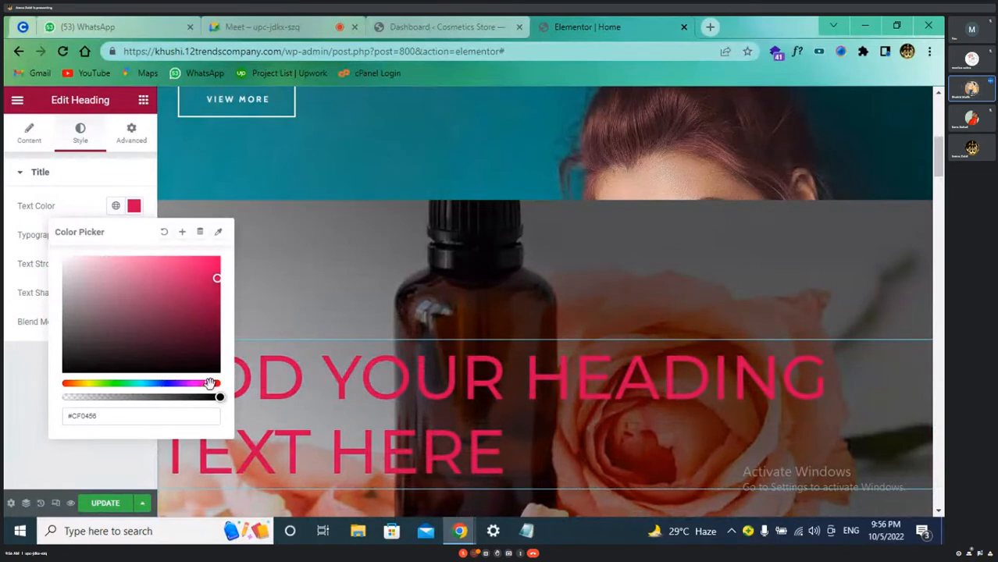
pyautogui.moveTo(210, 384); pyautogui.dragTo(75, 383)
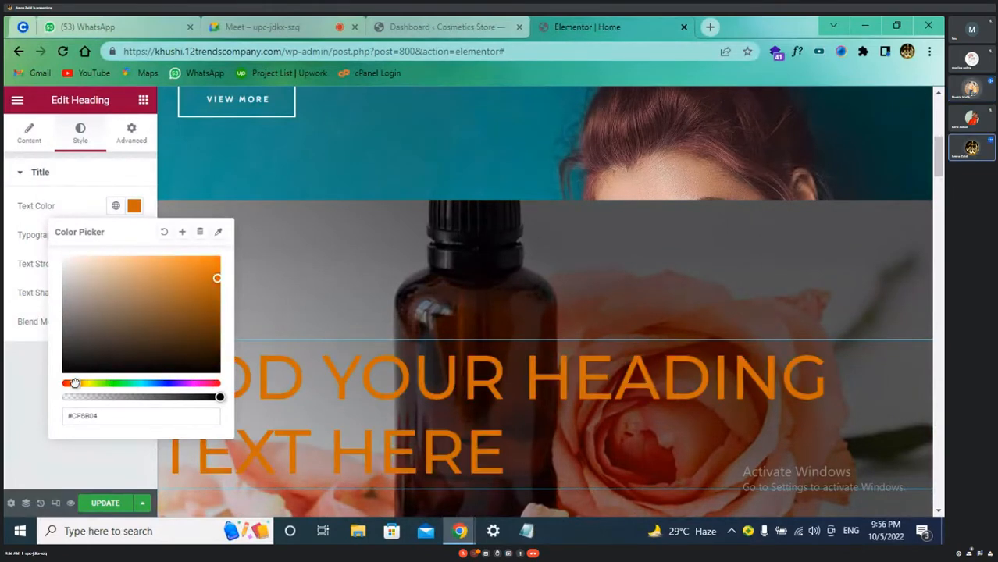
pyautogui.moveTo(190, 296)
pyautogui.mouseDown()
pyautogui.moveTo(241, 248)
pyautogui.moveTo(158, 393)
pyautogui.moveTo(119, 377)
pyautogui.mouseUp()
pyautogui.click(117, 380)
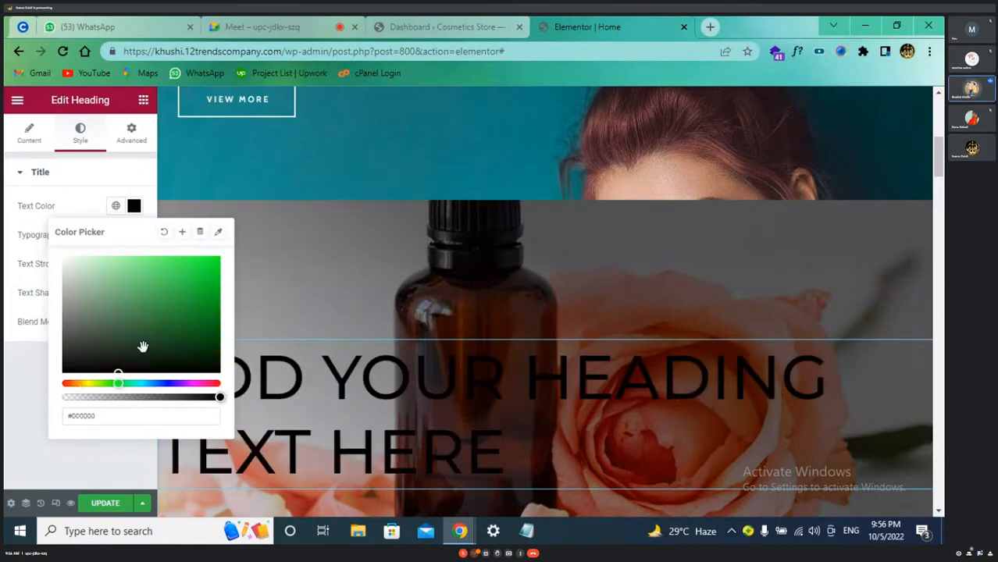
pyautogui.moveTo(143, 346); pyautogui.dragTo(227, 266)
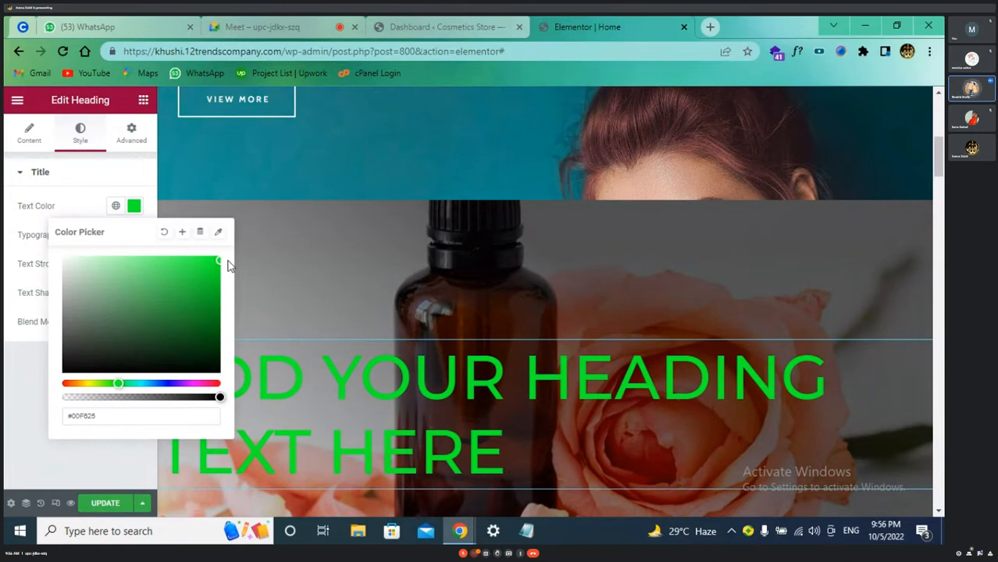
pyautogui.click(195, 383)
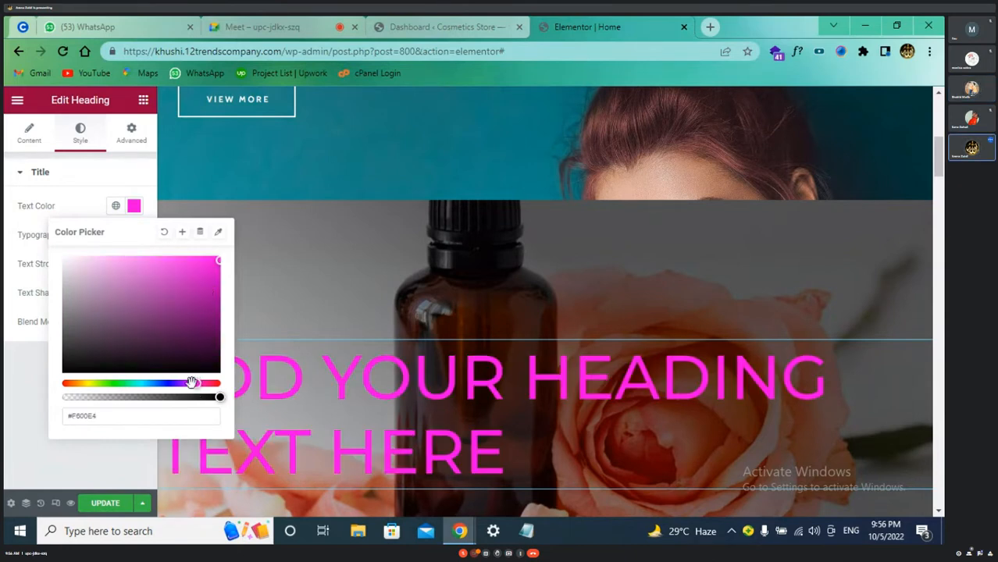
pyautogui.moveTo(193, 382)
pyautogui.mouseDown()
pyautogui.moveTo(213, 385)
pyautogui.moveTo(204, 384)
pyautogui.mouseUp()
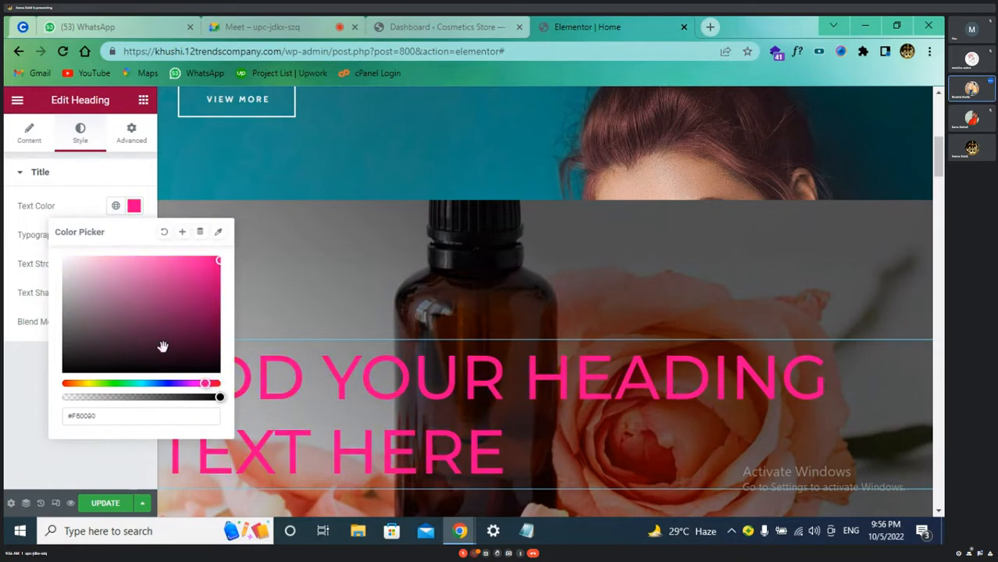
# Step: Set the heading's text color to lime green and its typography size to 91 px
pyautogui.moveTo(91, 383)
pyautogui.mouseDown()
pyautogui.moveTo(79, 385)
pyautogui.moveTo(94, 384)
pyautogui.mouseUp()
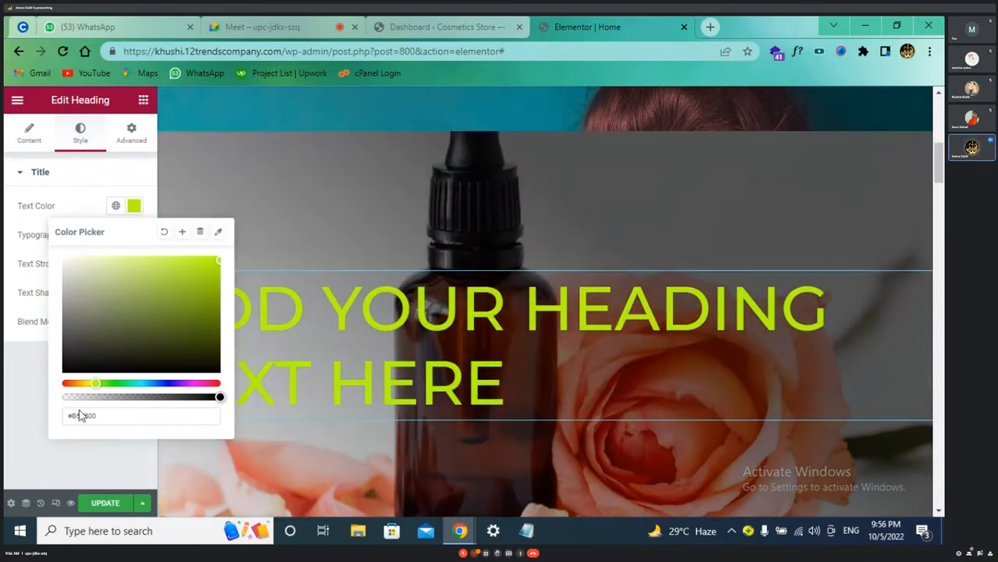
pyautogui.click(68, 465)
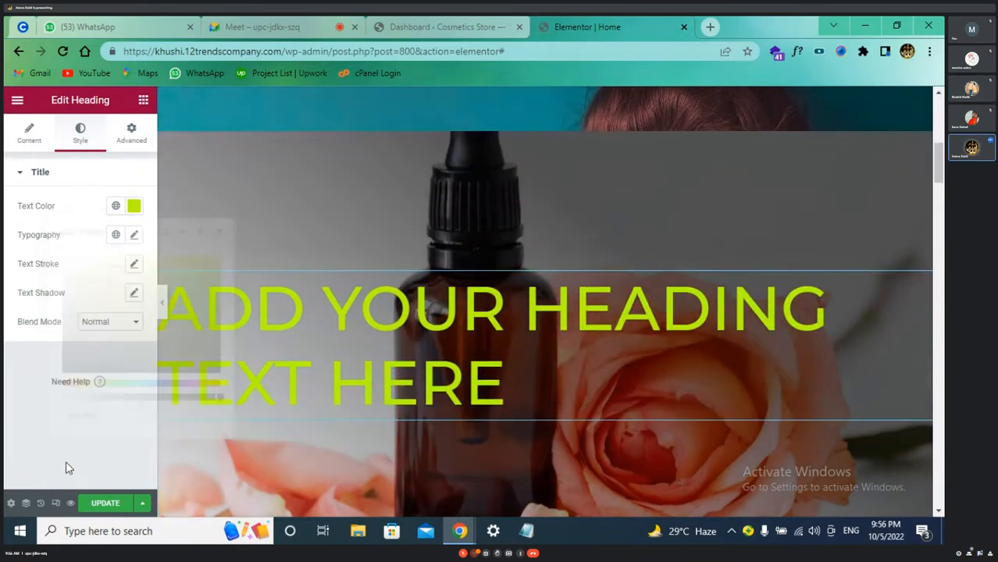
pyautogui.click(135, 236)
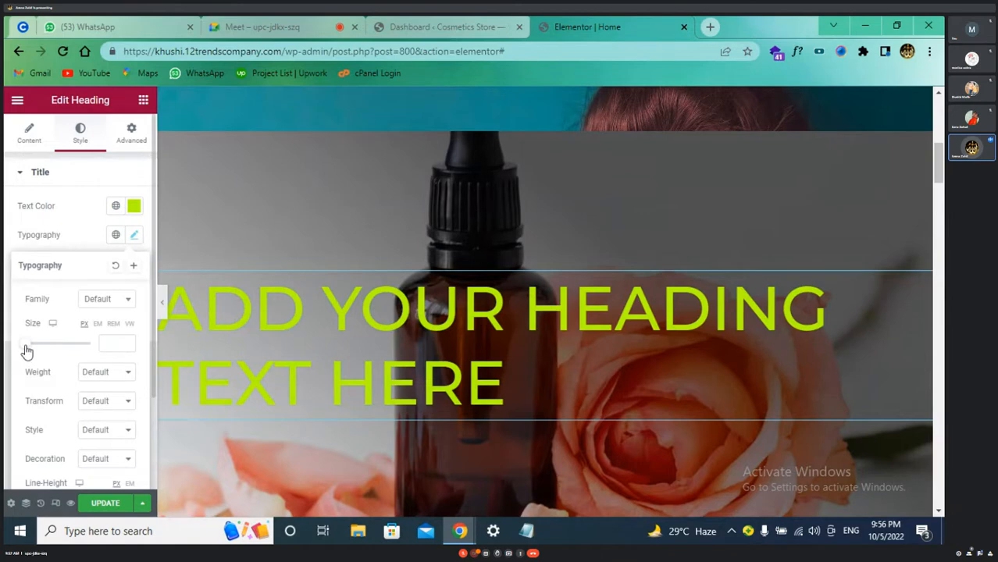
pyautogui.moveTo(27, 352); pyautogui.dragTo(56, 357)
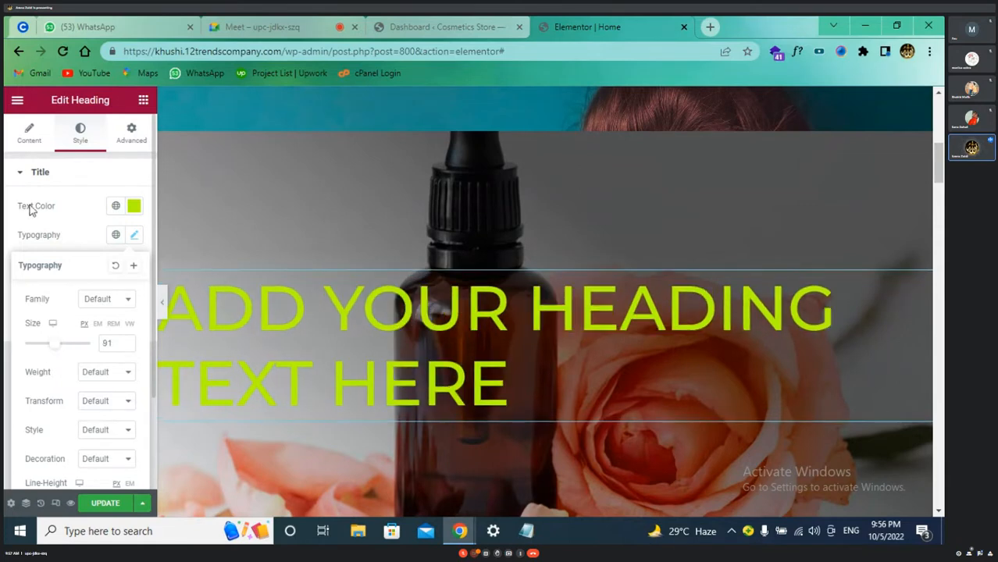
# Step: Try H3, H5 and p as the heading's HTML tag, and set the tag to H6
pyautogui.click(29, 131)
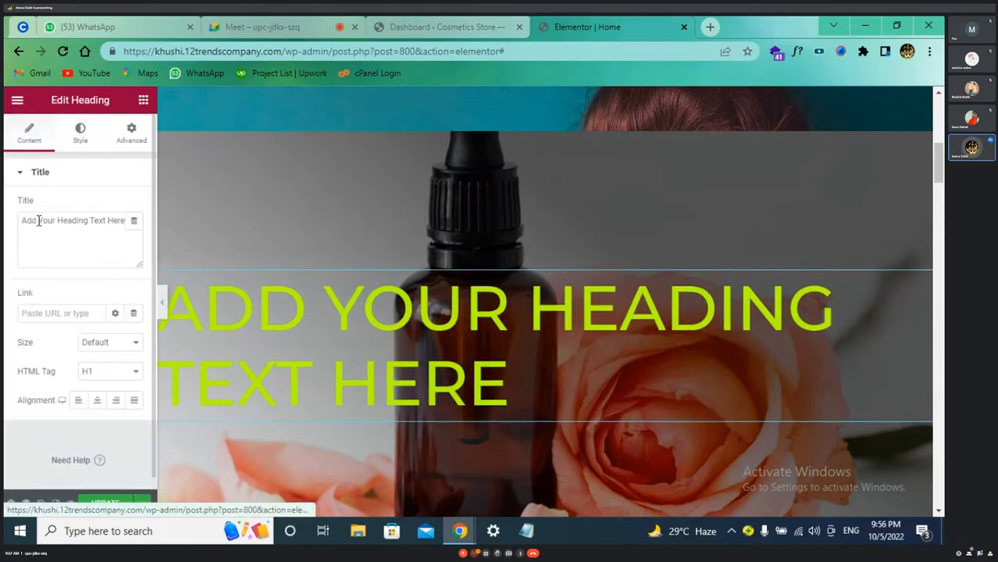
pyautogui.click(125, 371)
pyautogui.click(129, 406)
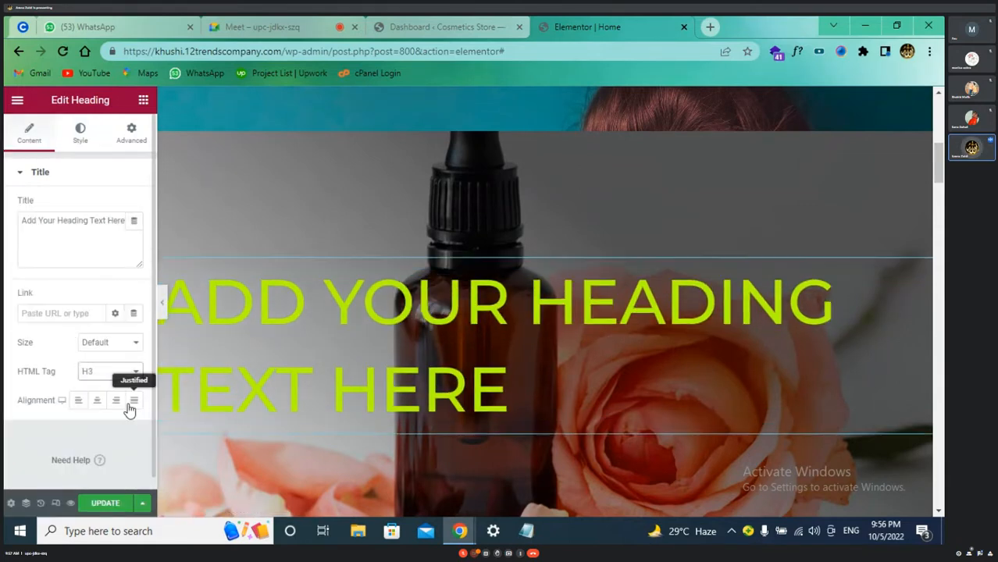
pyautogui.click(129, 372)
pyautogui.click(129, 429)
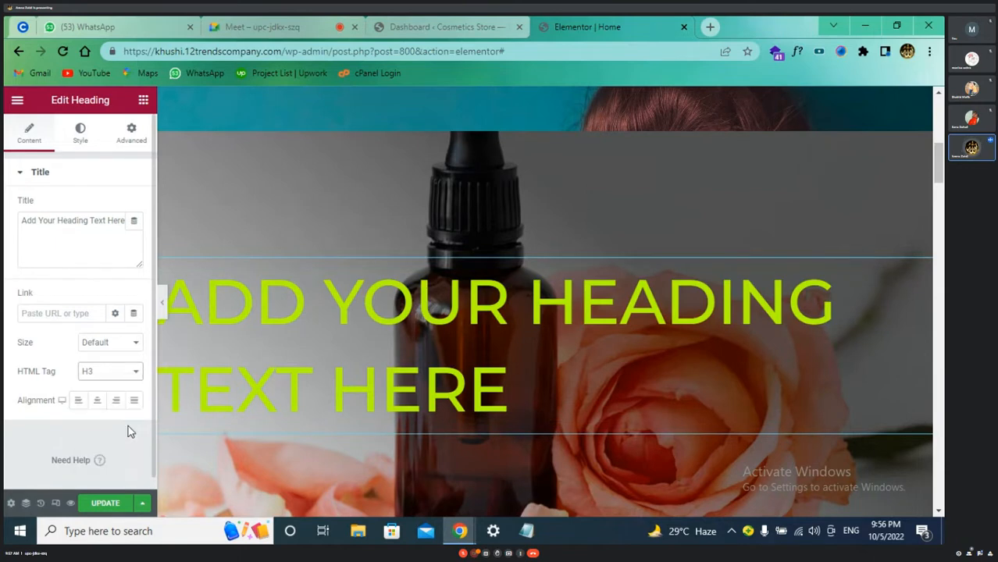
pyautogui.click(133, 375)
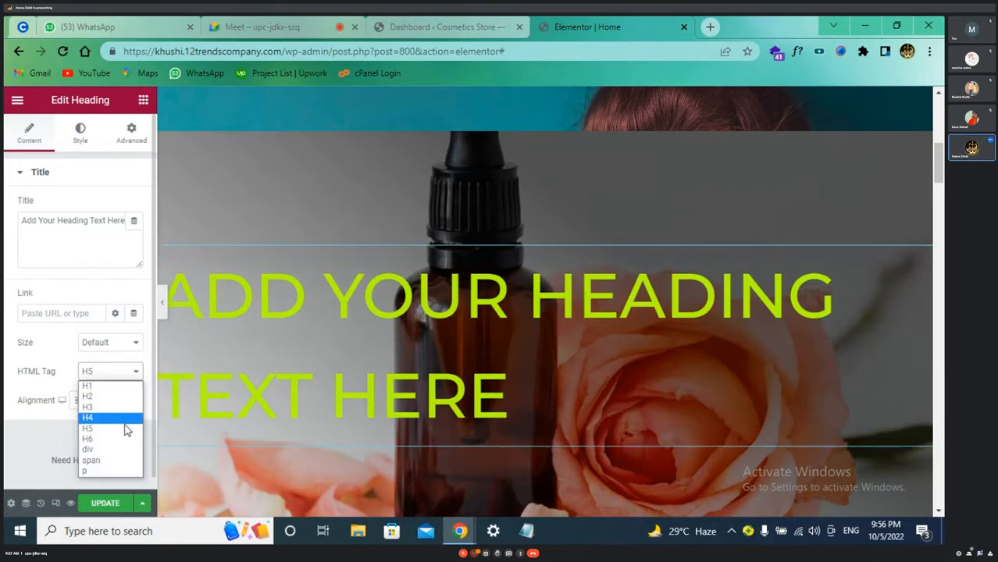
pyautogui.click(125, 471)
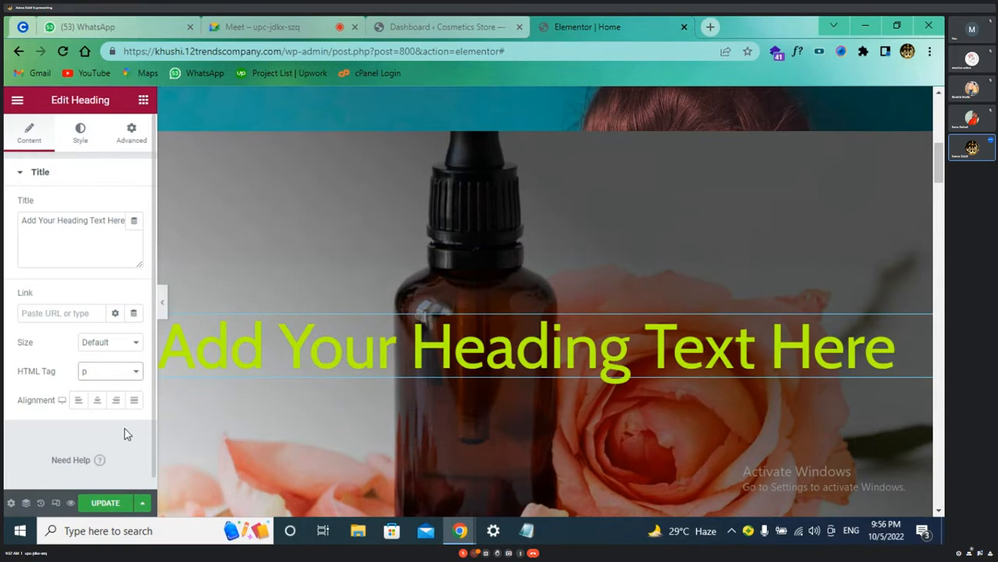
pyautogui.click(127, 373)
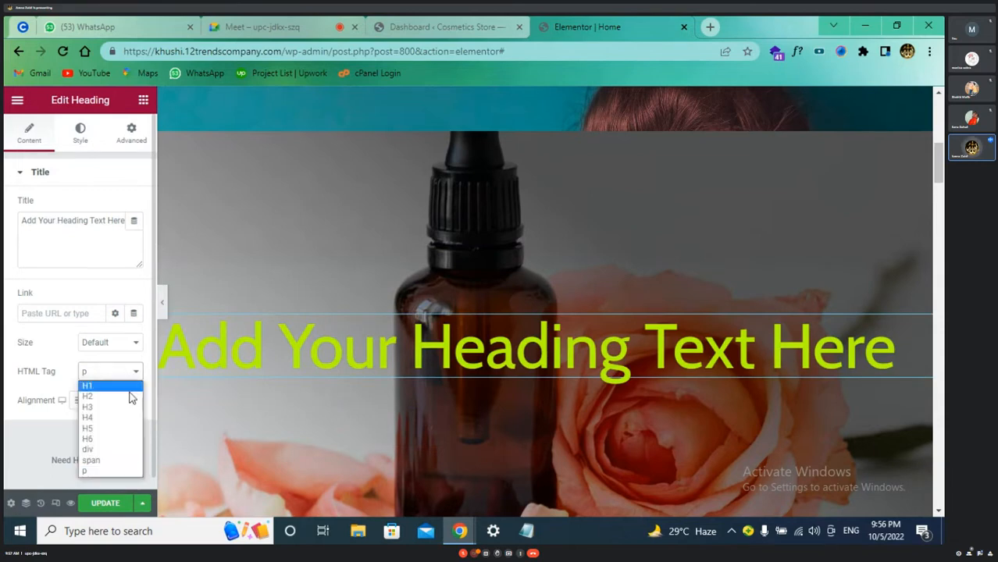
pyautogui.click(131, 438)
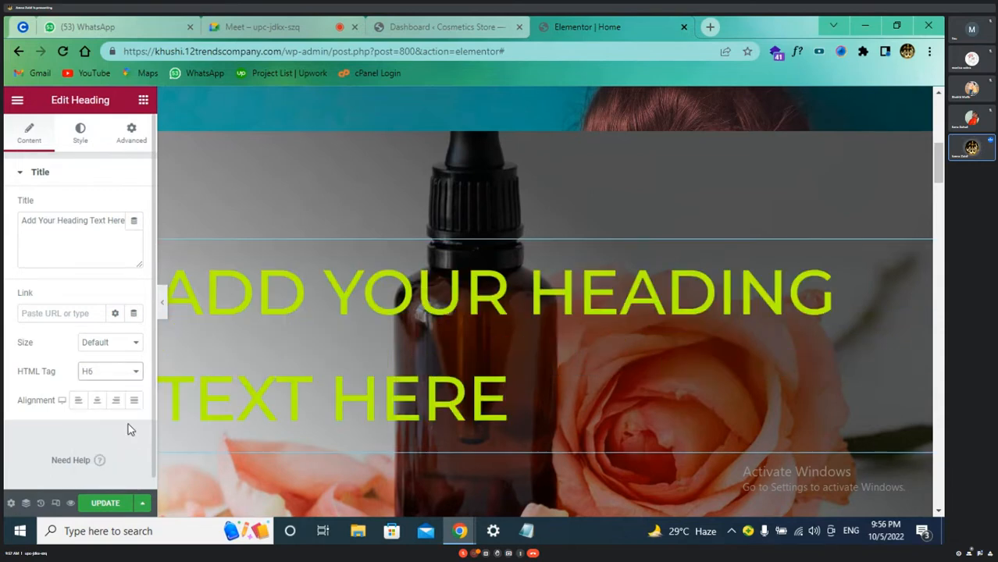
# Step: Reduce the heading's typography size to 41 px and compare it with the hero section's title above
pyautogui.click(80, 137)
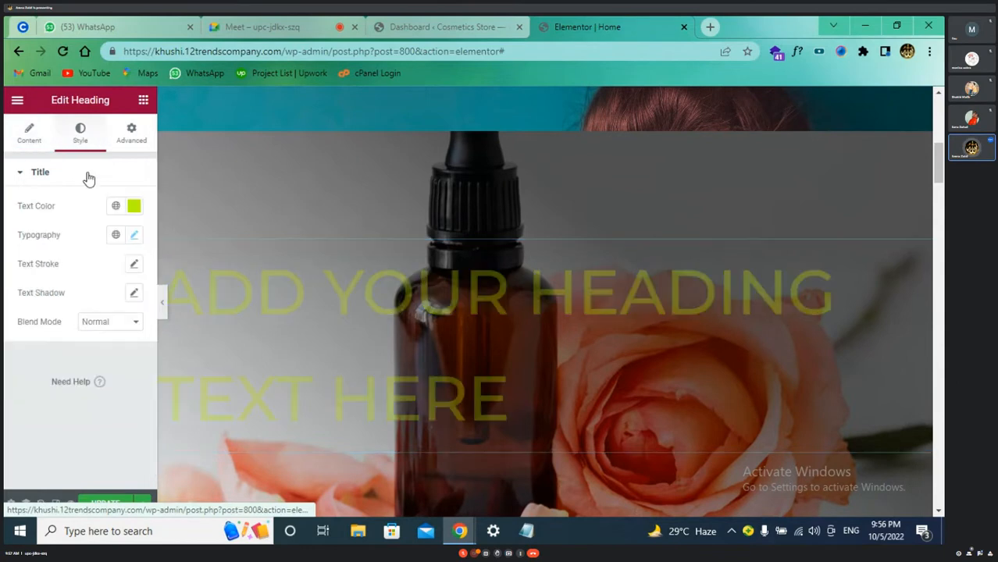
pyautogui.click(134, 235)
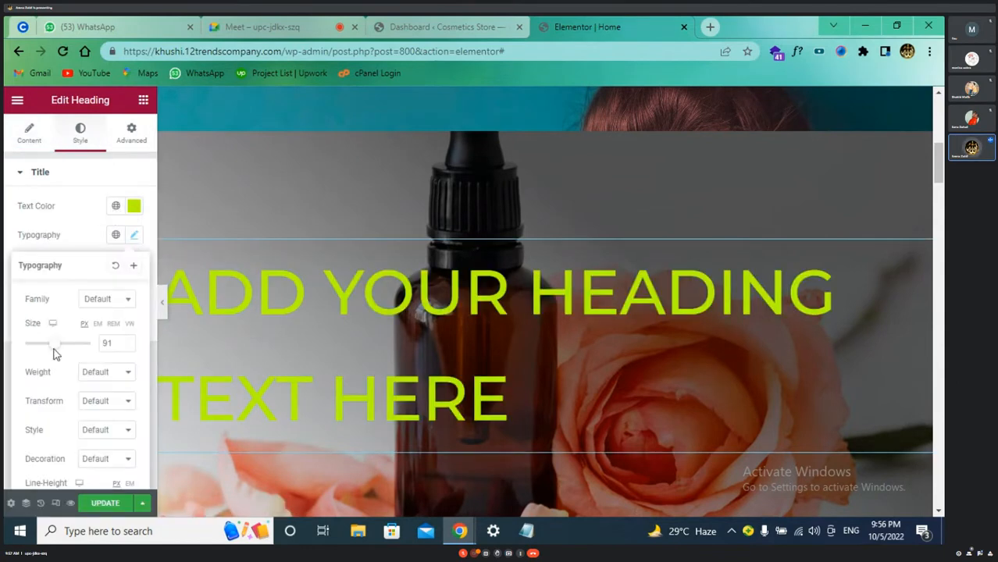
pyautogui.moveTo(56, 351)
pyautogui.mouseDown()
pyautogui.moveTo(24, 346)
pyautogui.moveTo(38, 344)
pyautogui.mouseUp()
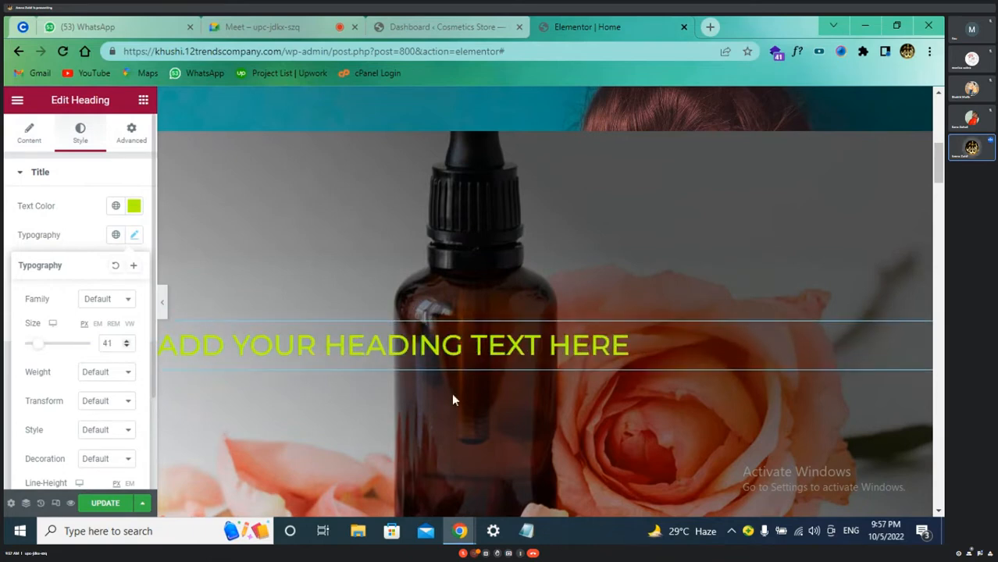
pyautogui.scroll(-2, 500, 403)
pyautogui.scroll(5, 502, 404)
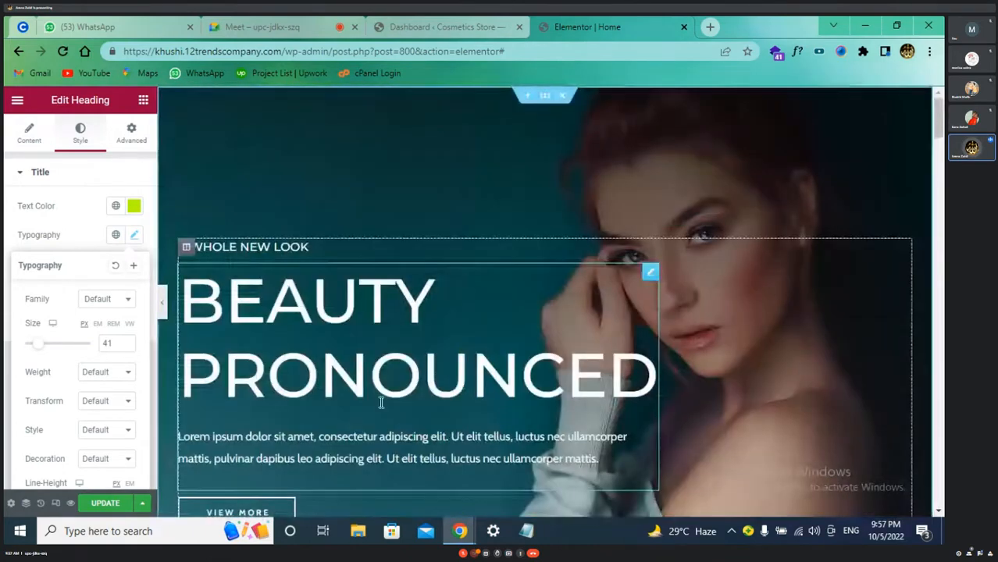
pyautogui.scroll(-3, 422, 405)
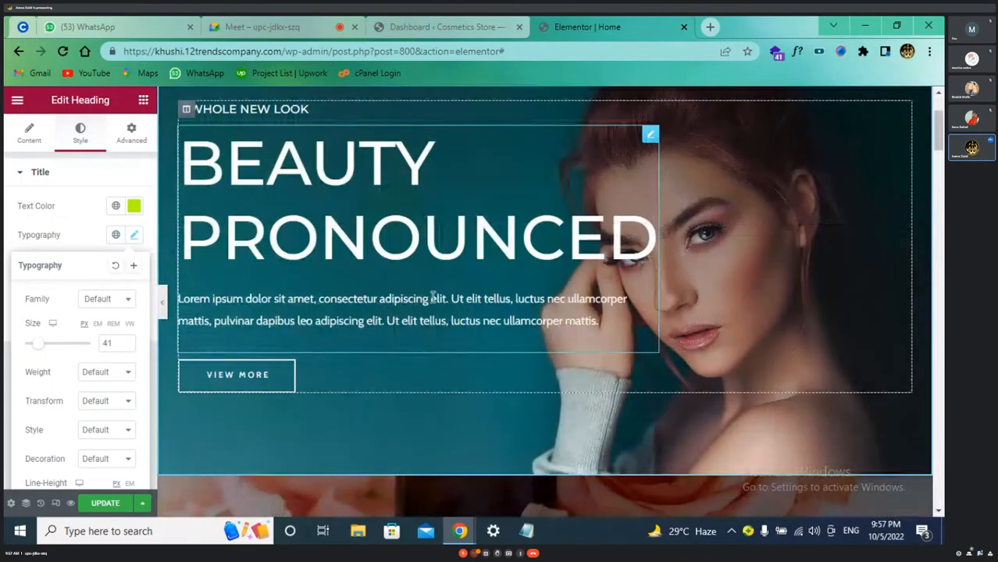
pyautogui.scroll(-5, 435, 307)
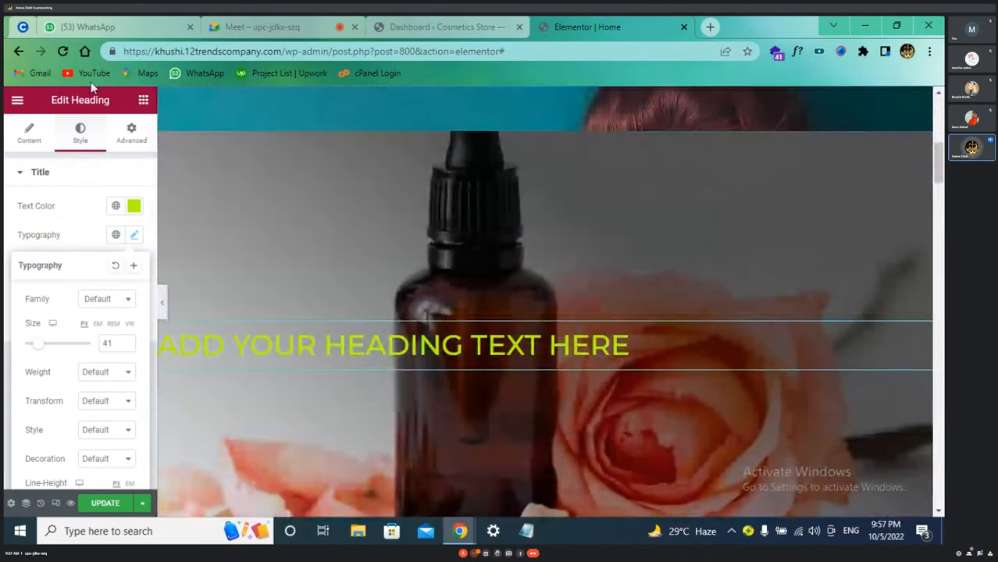
# Step: Add a Text Editor widget directly below the heading and select its whole placeholder paragraph
pyautogui.click(143, 100)
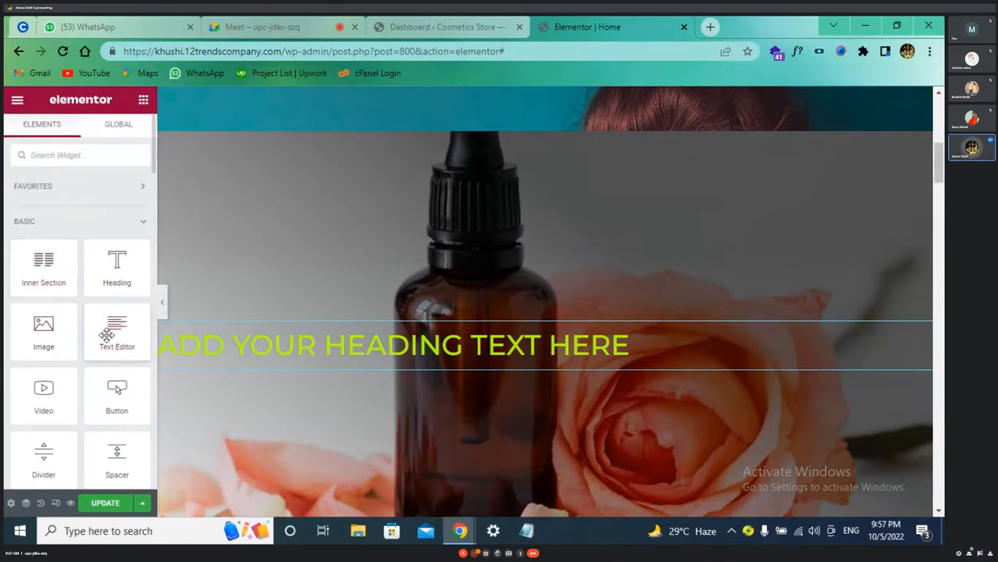
pyautogui.moveTo(113, 331); pyautogui.dragTo(353, 373)
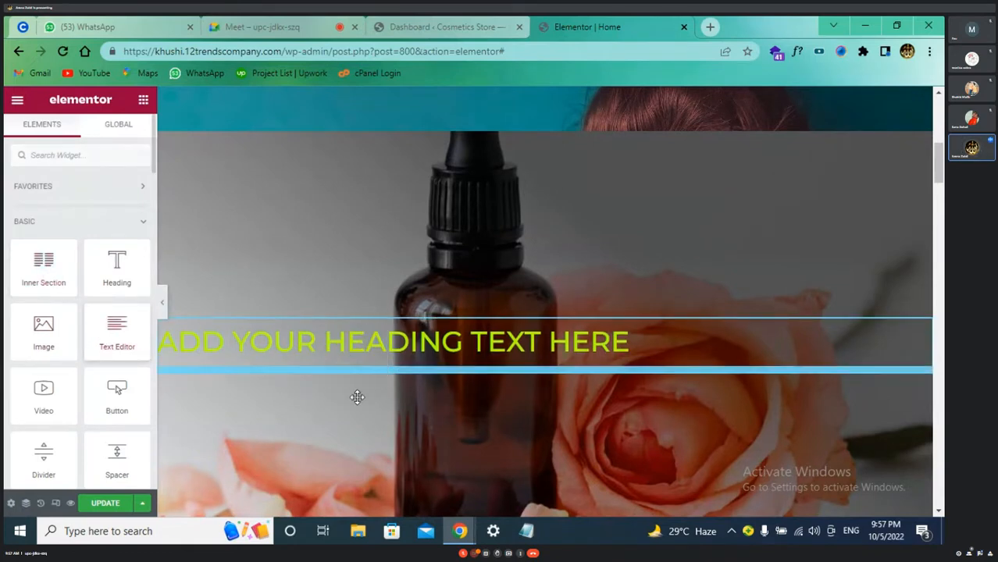
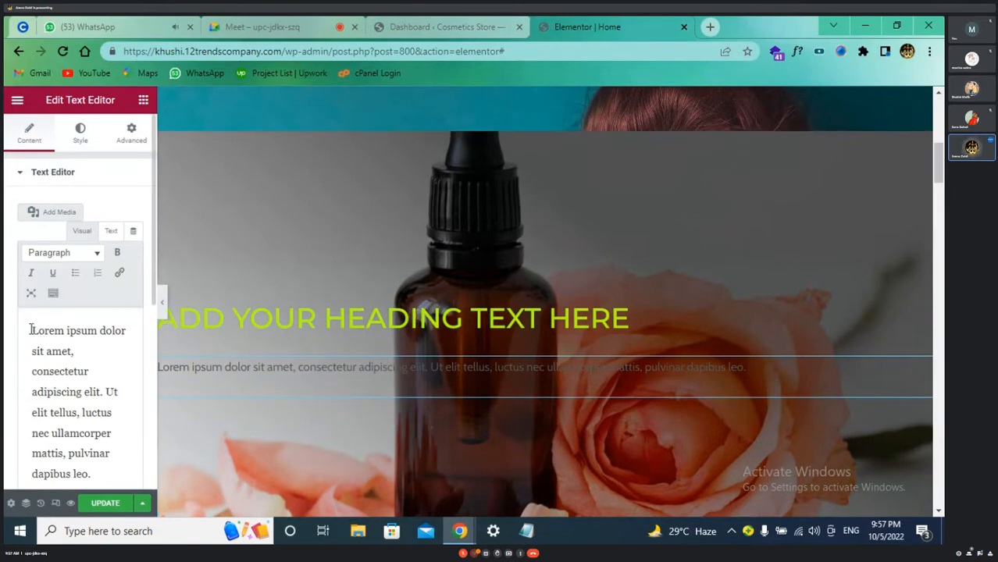
pyautogui.moveTo(30, 329); pyautogui.dragTo(125, 475)
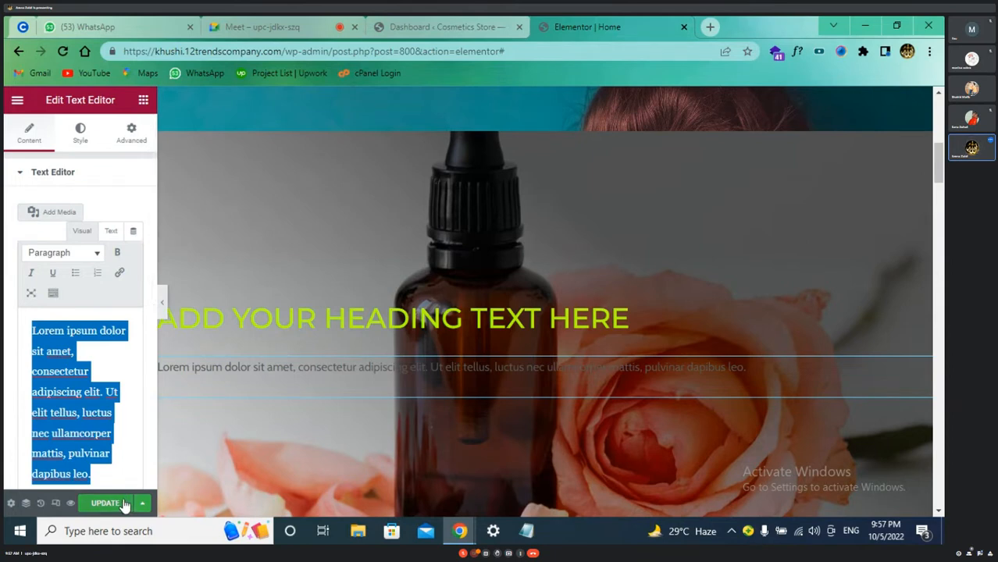
# Step: Try the text editor's extended formatting toolbar and its full-screen writing view, then return to the normal editing view
pyautogui.click(51, 295)
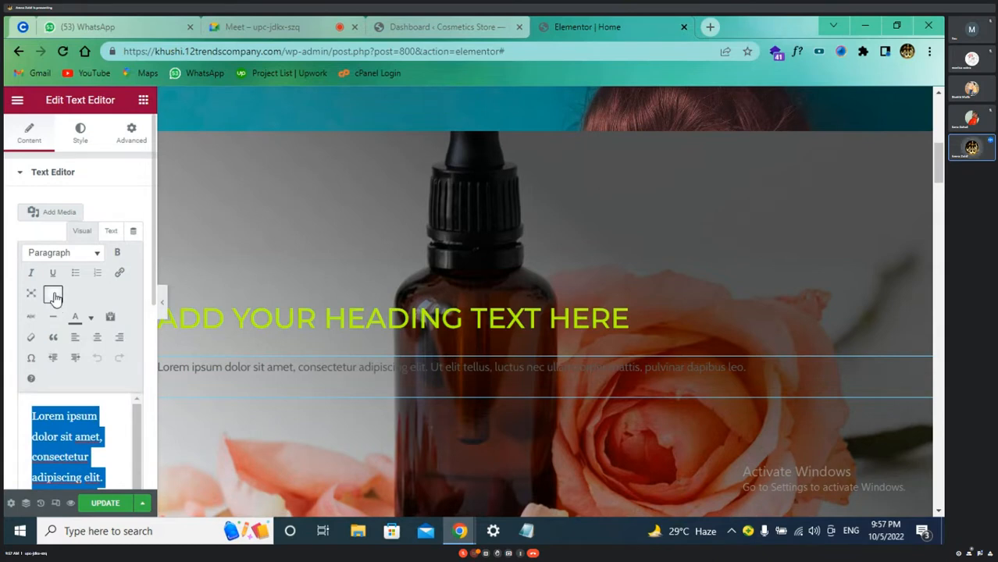
pyautogui.click(53, 295)
pyautogui.click(53, 296)
pyautogui.click(53, 296)
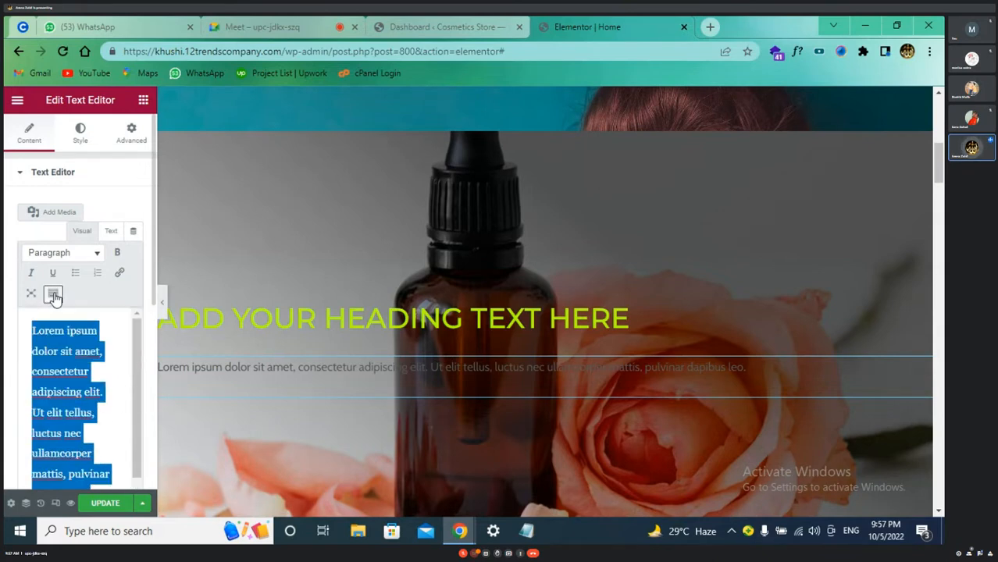
pyautogui.click(33, 295)
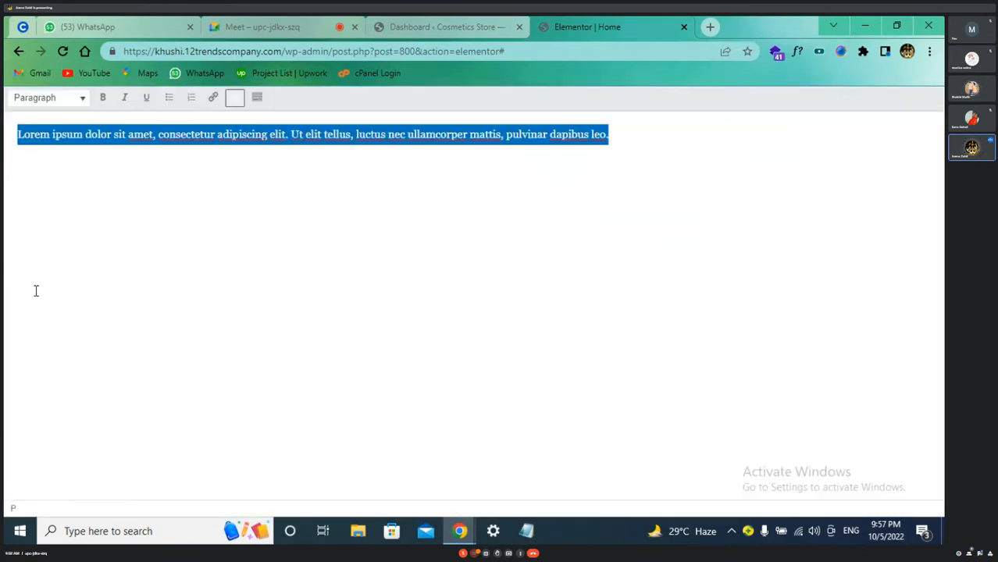
pyautogui.click(234, 99)
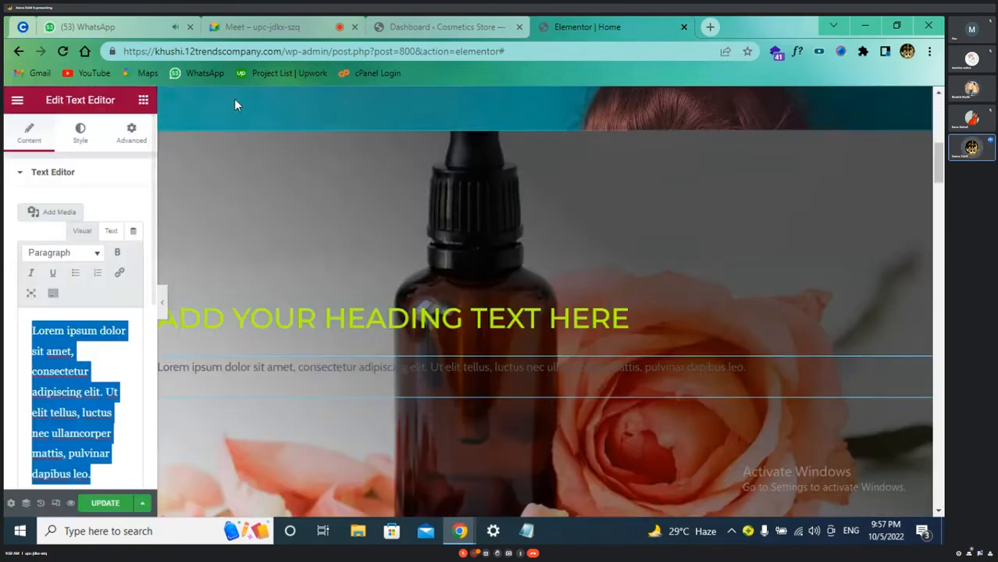
pyautogui.click(29, 292)
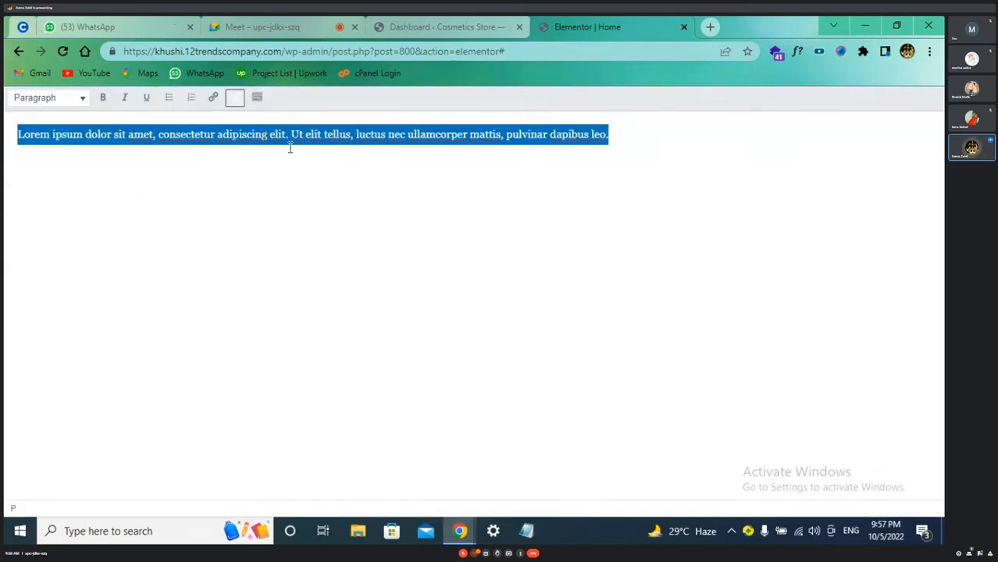
pyautogui.click(234, 99)
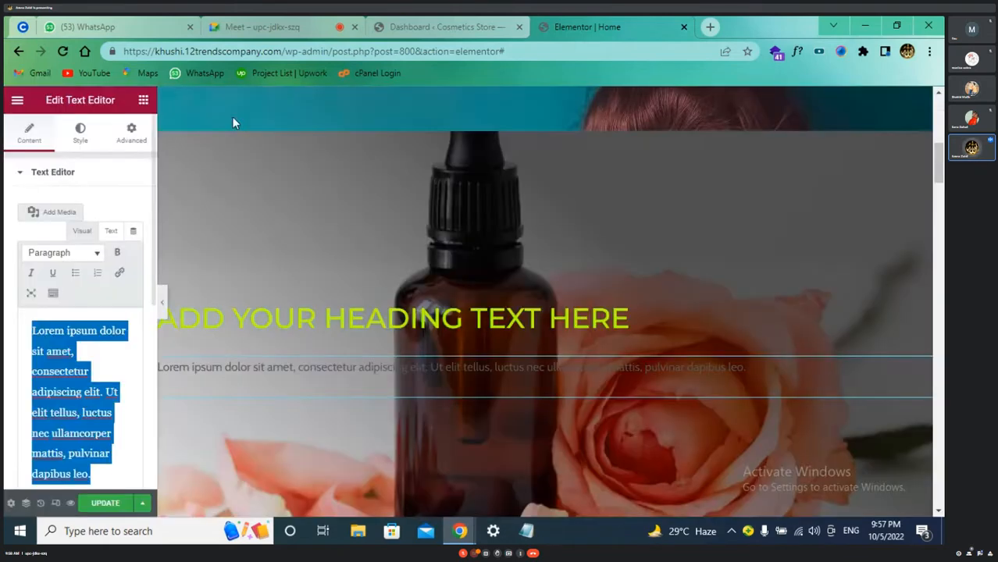
pyautogui.click(122, 376)
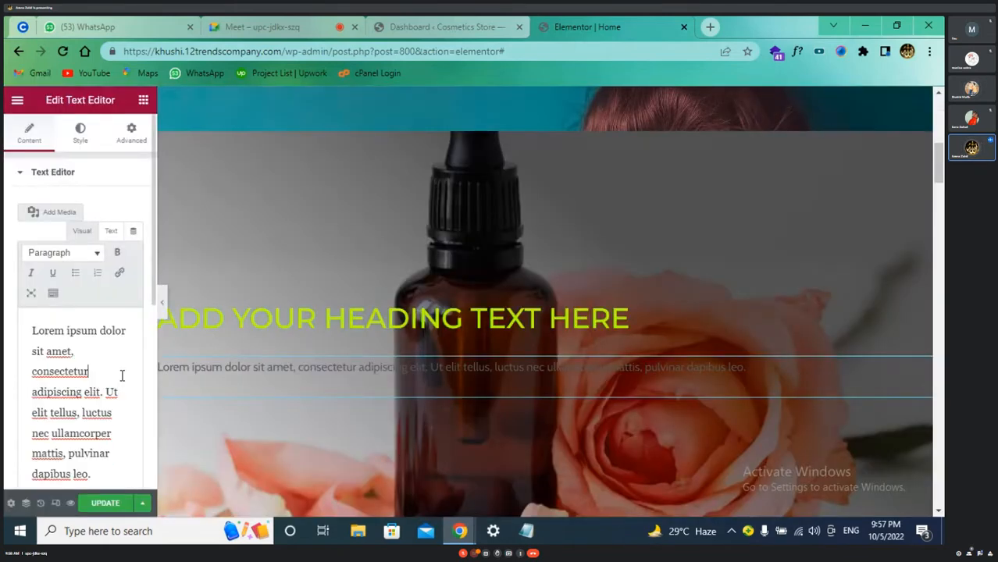
# Step: Show the extended formatting toolbar and make the entire placeholder paragraph bold
pyautogui.click(53, 295)
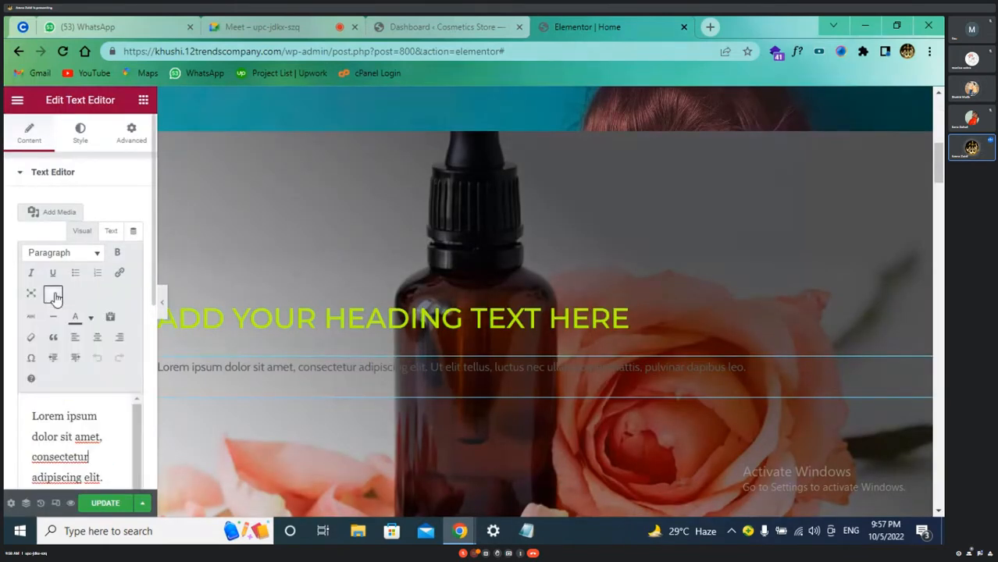
pyautogui.scroll(-1, 59, 381)
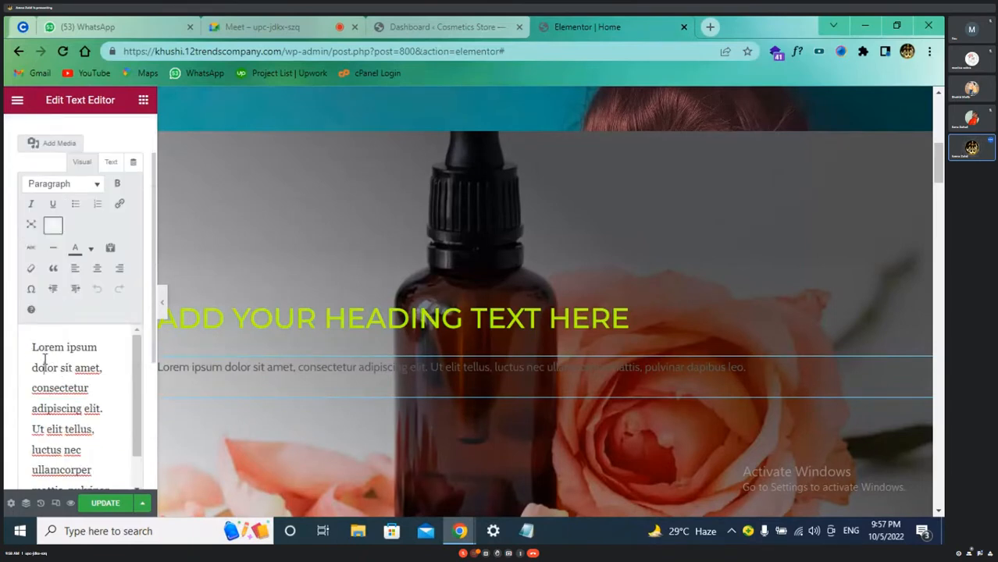
pyautogui.tripleClick(45, 360)
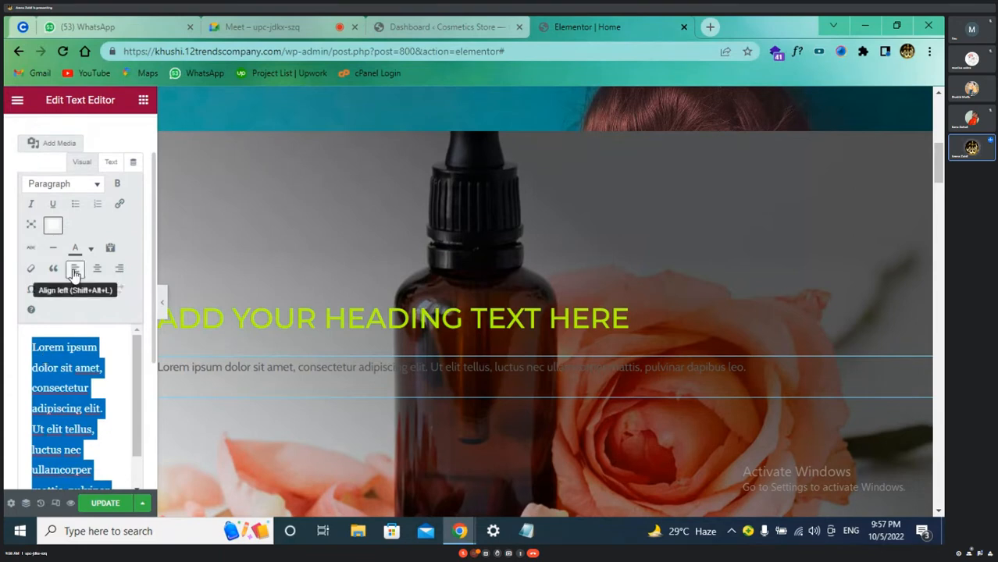
pyautogui.click(118, 185)
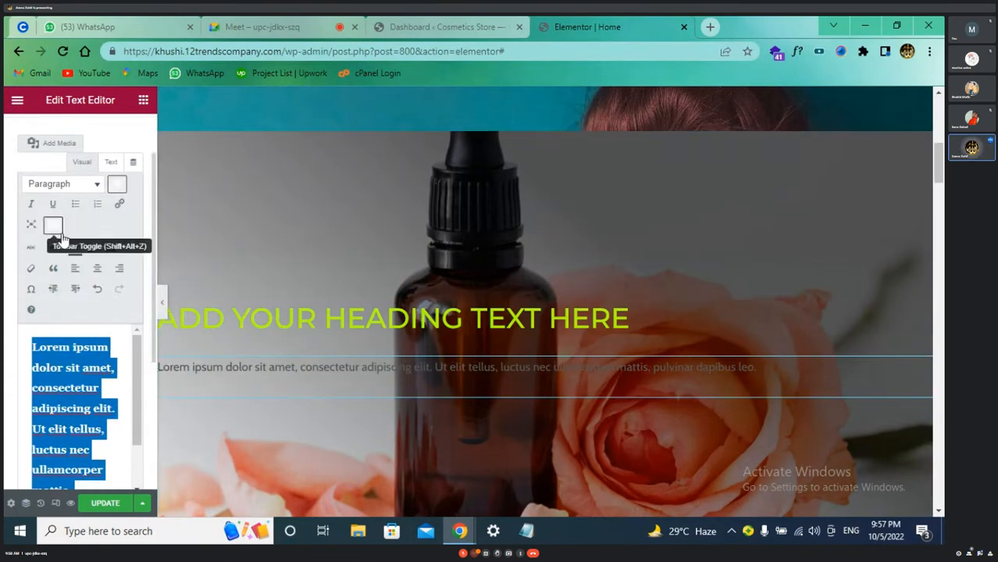
# Step: Try blue, yellow and magenta as the selected paragraph's text color, and settle on light blue
pyautogui.click(91, 250)
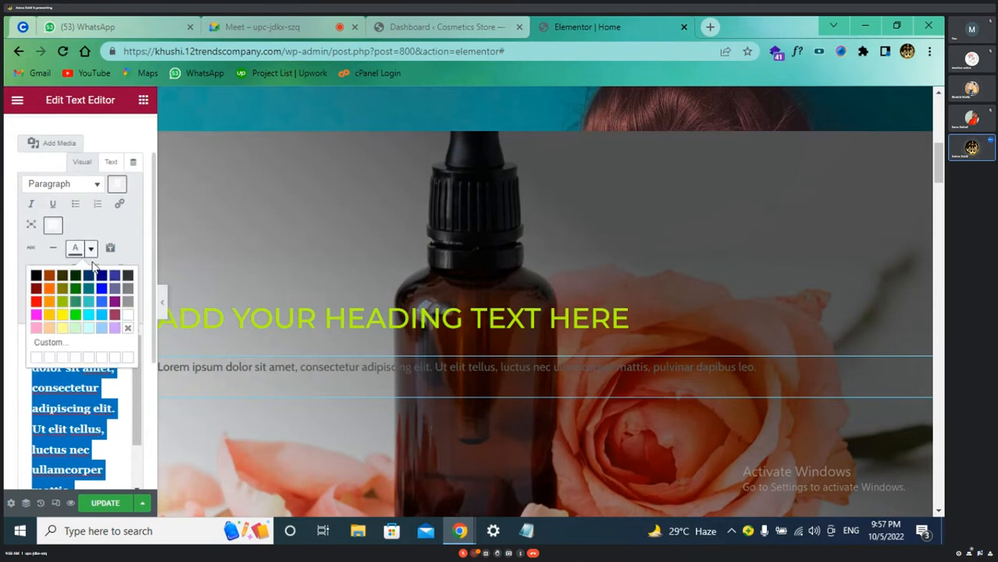
pyautogui.click(101, 290)
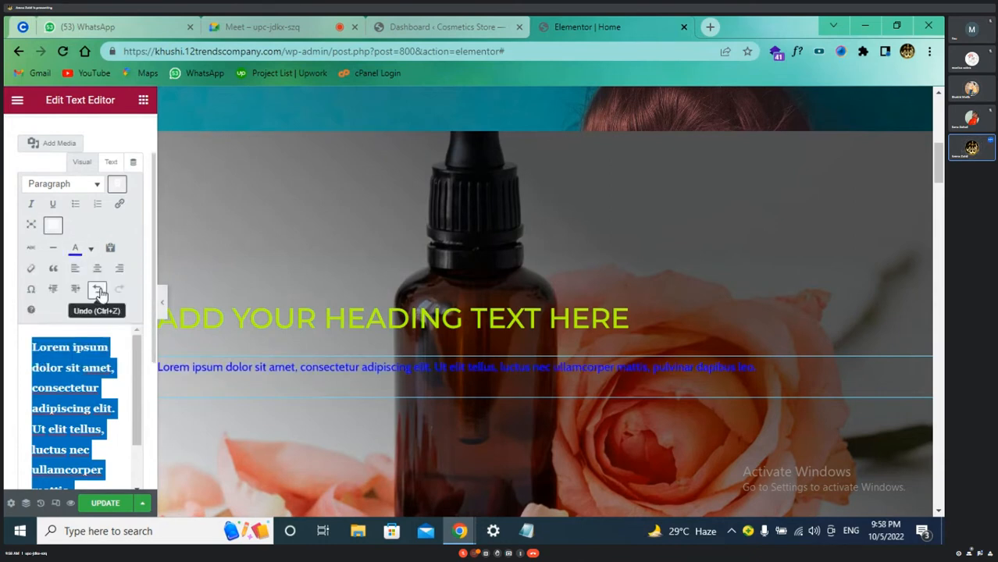
pyautogui.click(90, 248)
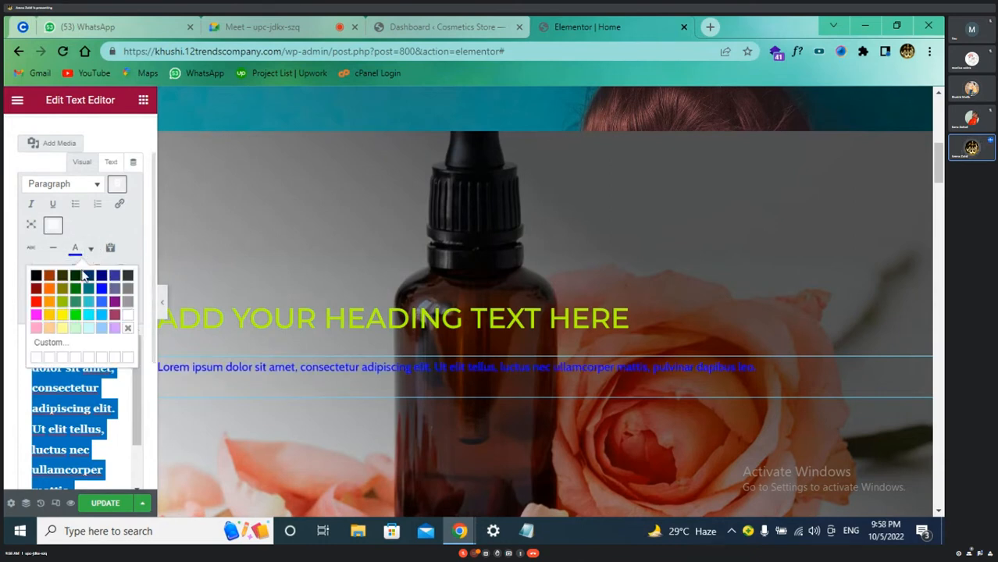
pyautogui.click(66, 315)
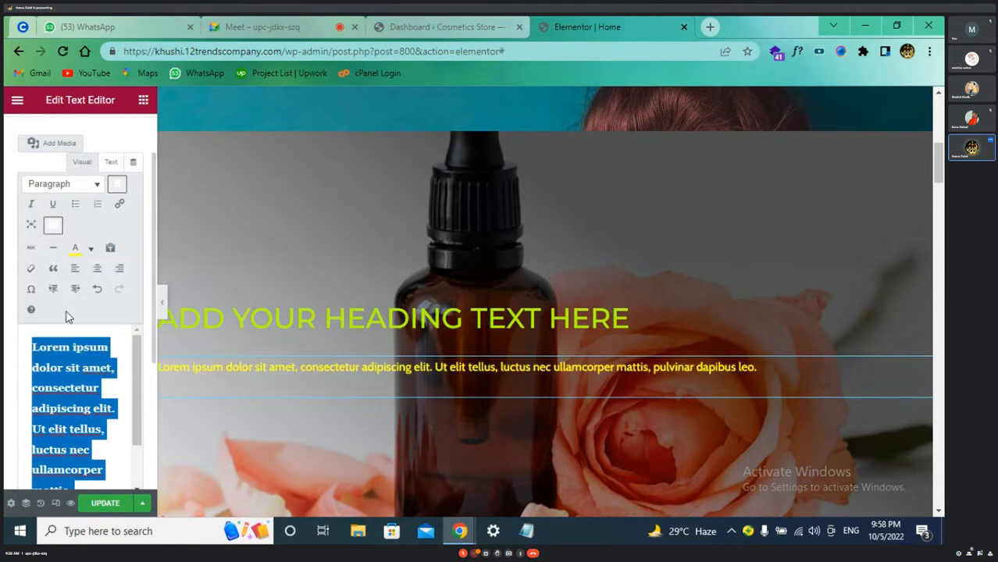
pyautogui.click(91, 248)
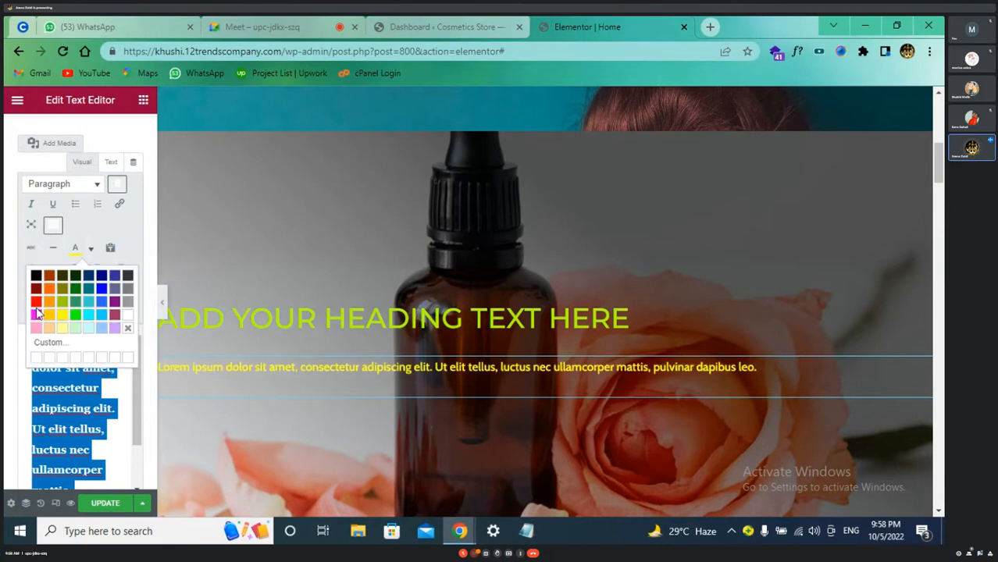
pyautogui.click(36, 317)
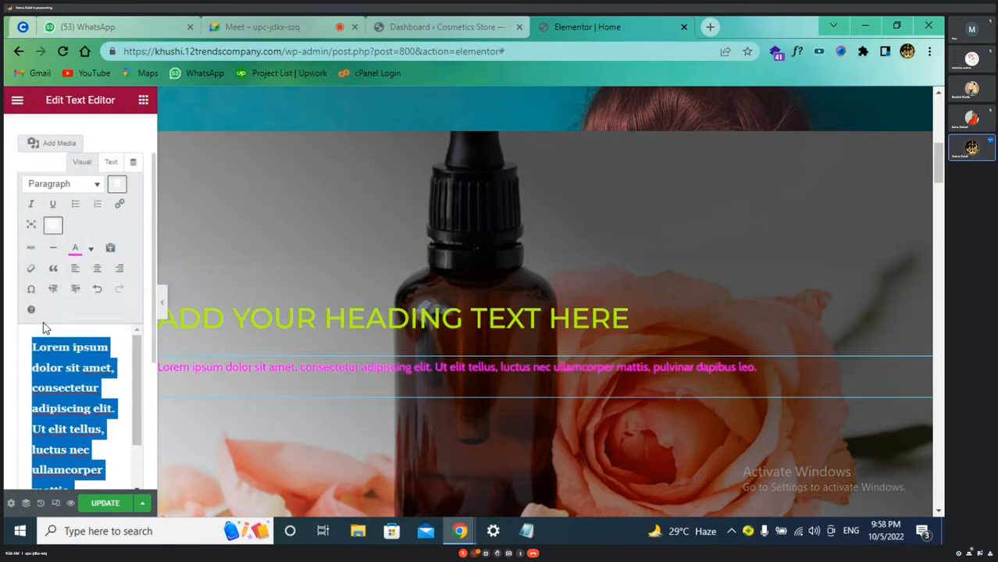
pyautogui.click(91, 248)
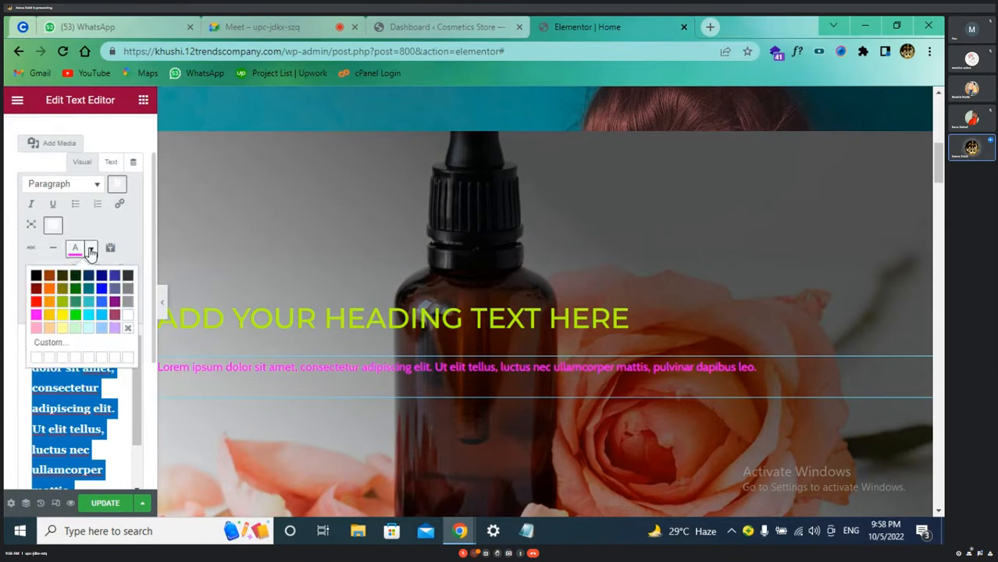
pyautogui.click(103, 315)
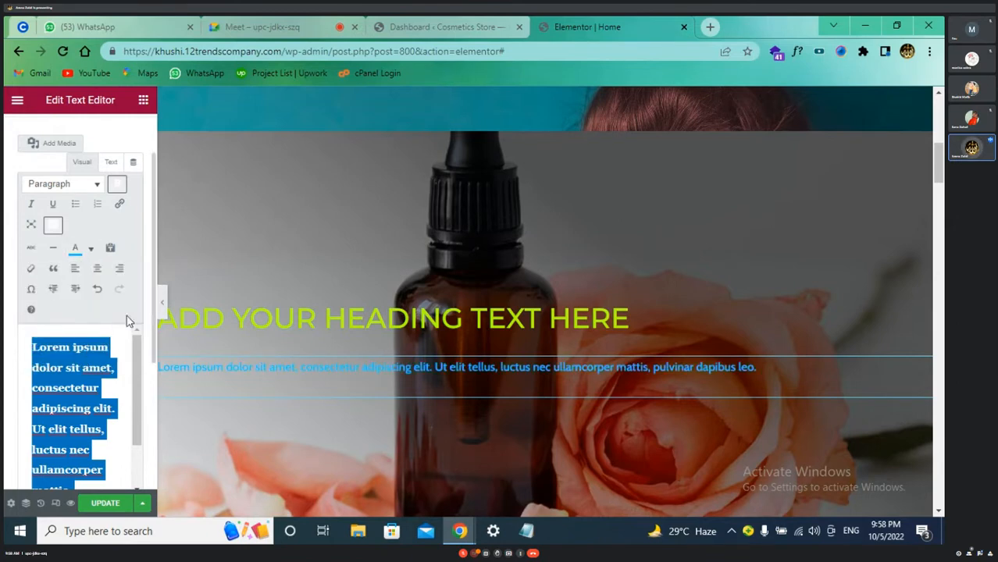
# Step: Try center and right alignment on the selected paragraph, and leave it centered
pyautogui.click(99, 272)
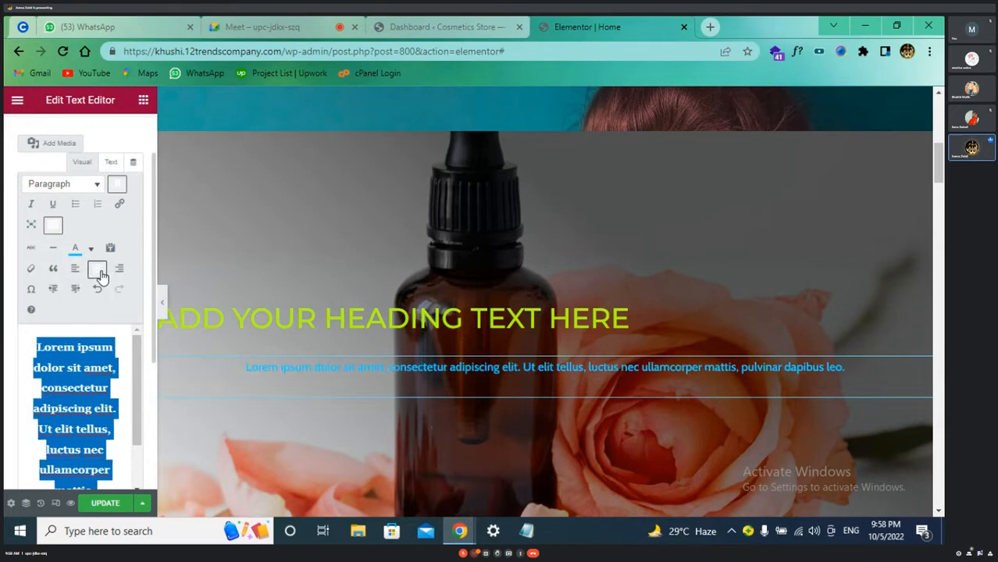
pyautogui.click(119, 270)
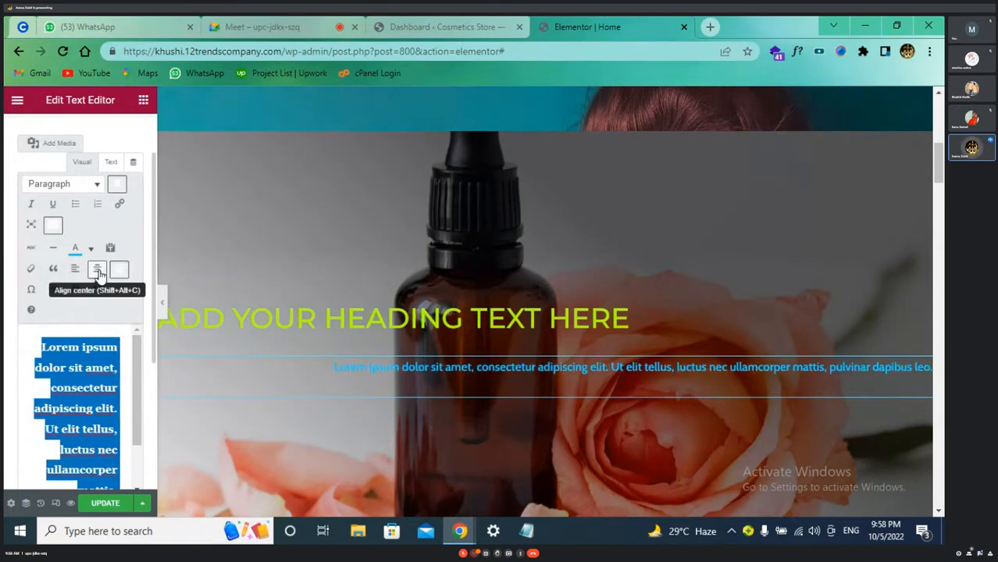
pyautogui.click(98, 272)
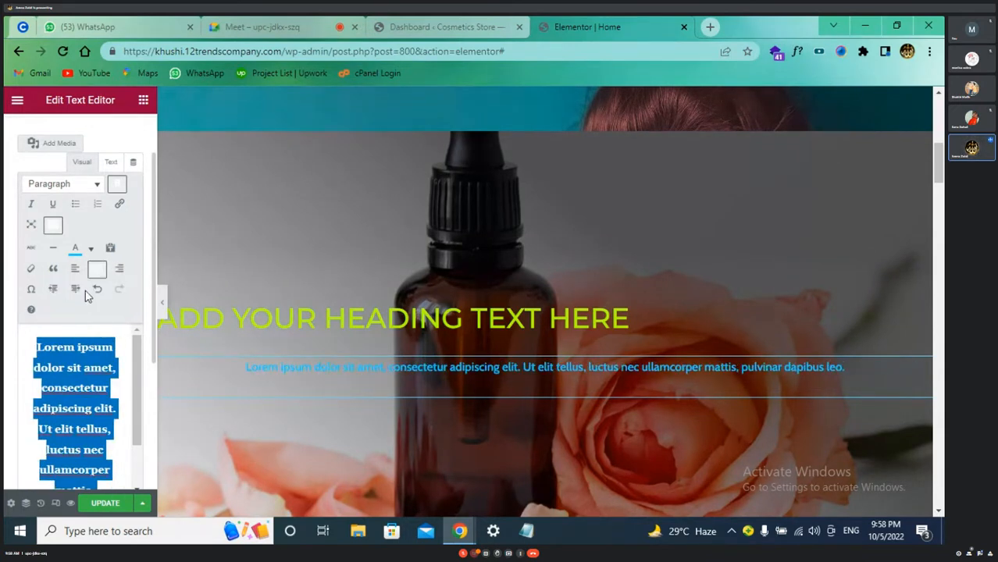
# Step: Compare the Heading 2, Heading 4 and Heading 6 formats on the centered paragraph and leave it as Heading 4
pyautogui.click(95, 184)
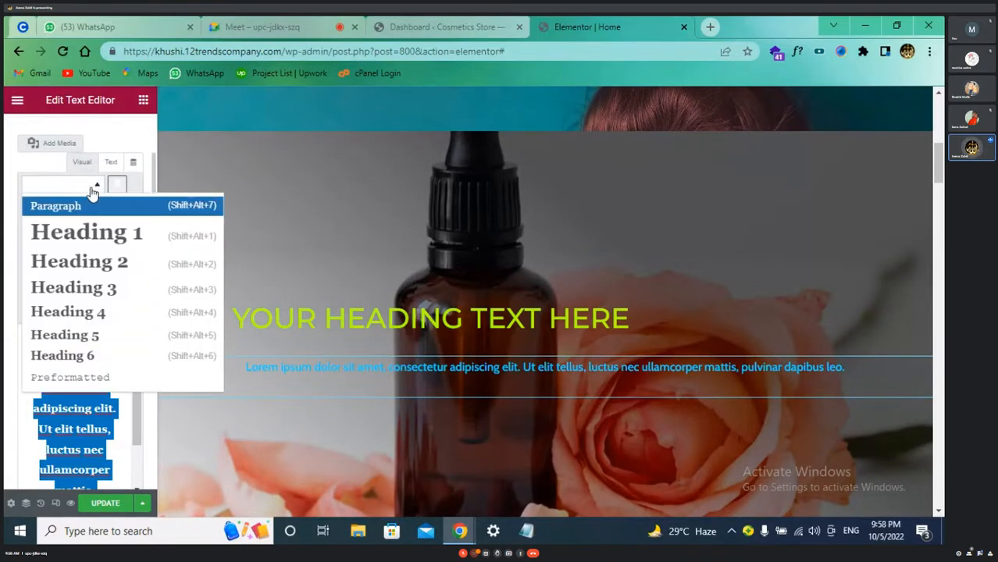
pyautogui.click(115, 263)
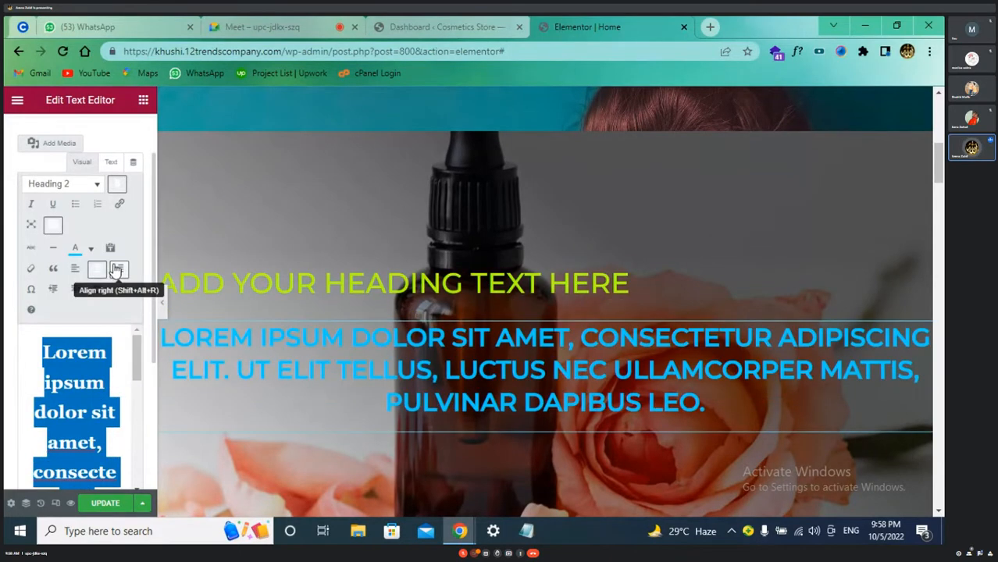
pyautogui.click(98, 187)
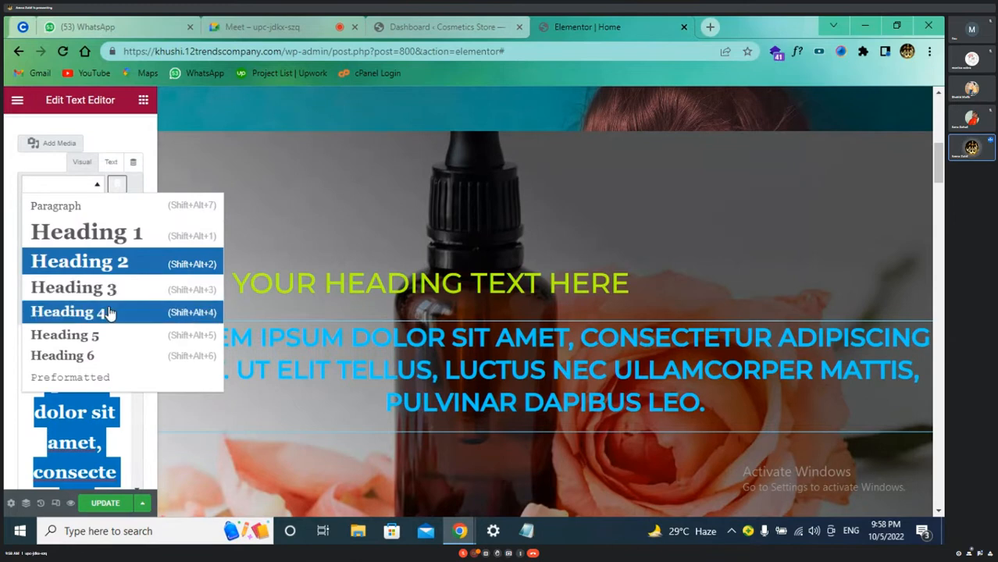
pyautogui.click(110, 313)
pyautogui.click(96, 186)
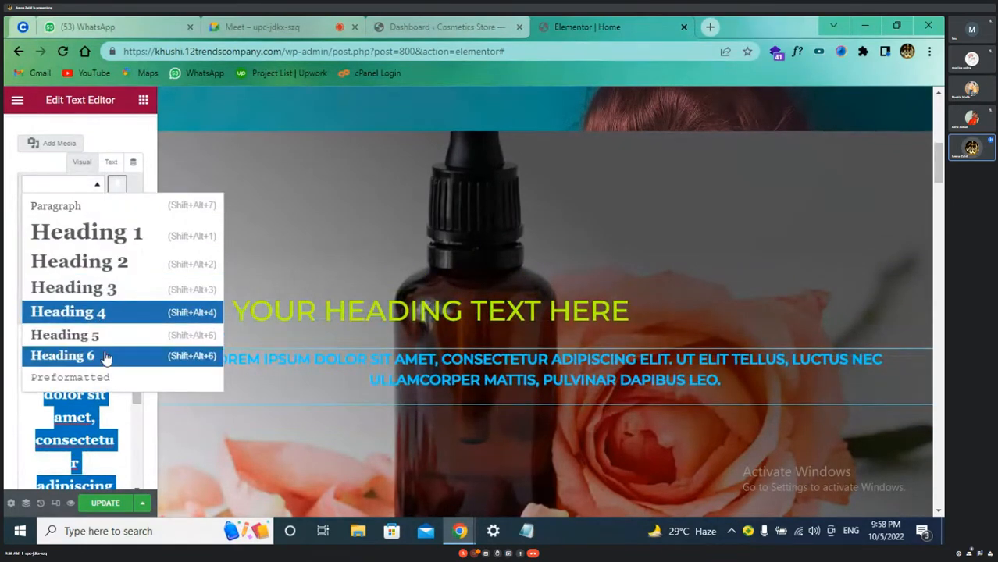
pyautogui.click(106, 356)
pyautogui.click(100, 184)
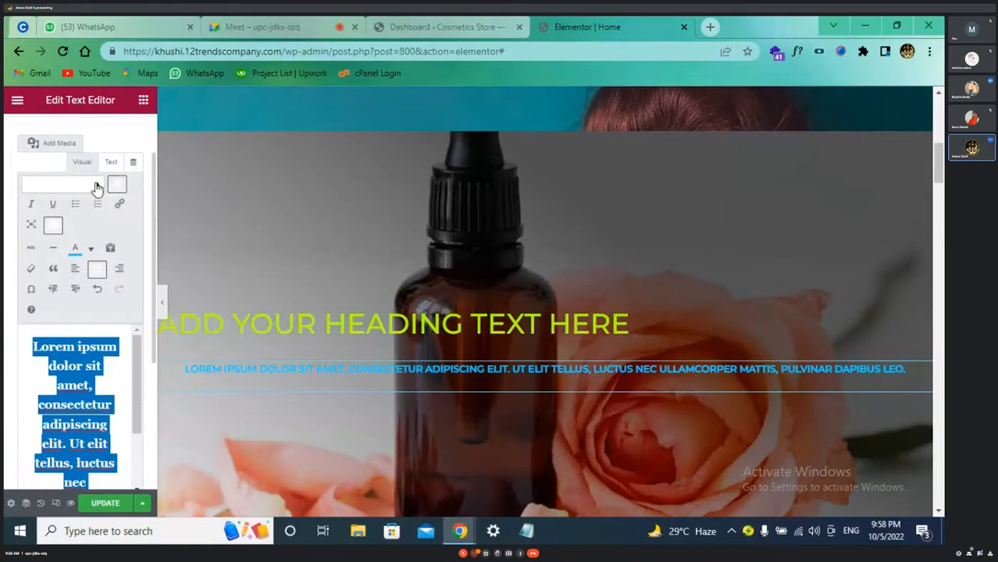
pyautogui.click(100, 311)
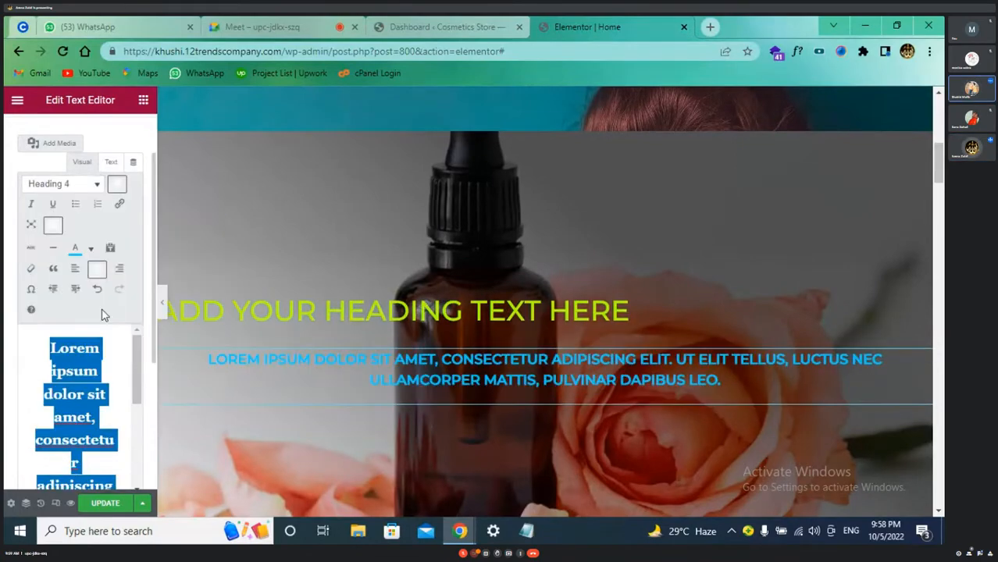
# Step: Add a Button widget directly below the light blue text in the bottle section
pyautogui.scroll(5, 435, 373)
pyautogui.scroll(-5, 435, 373)
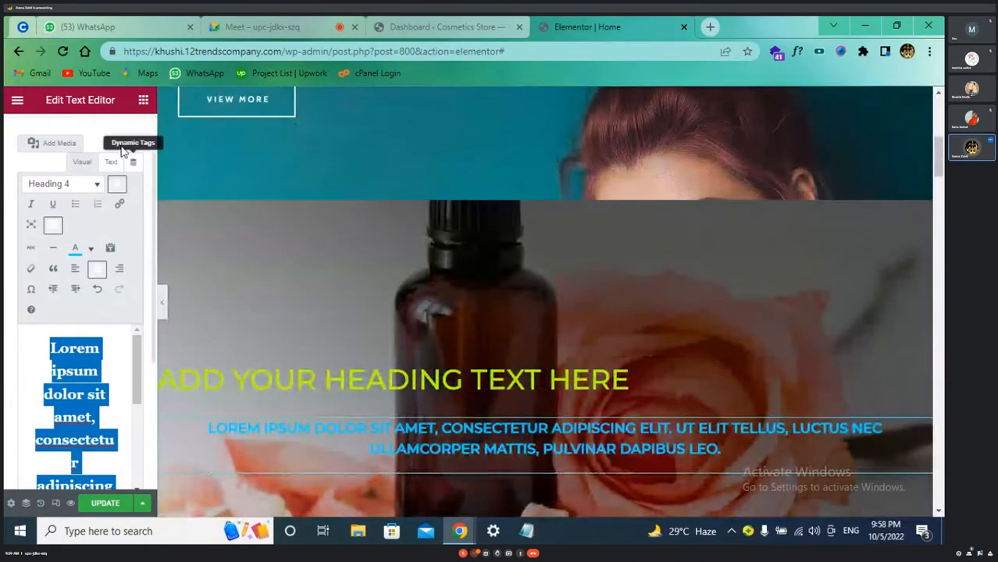
pyautogui.click(143, 101)
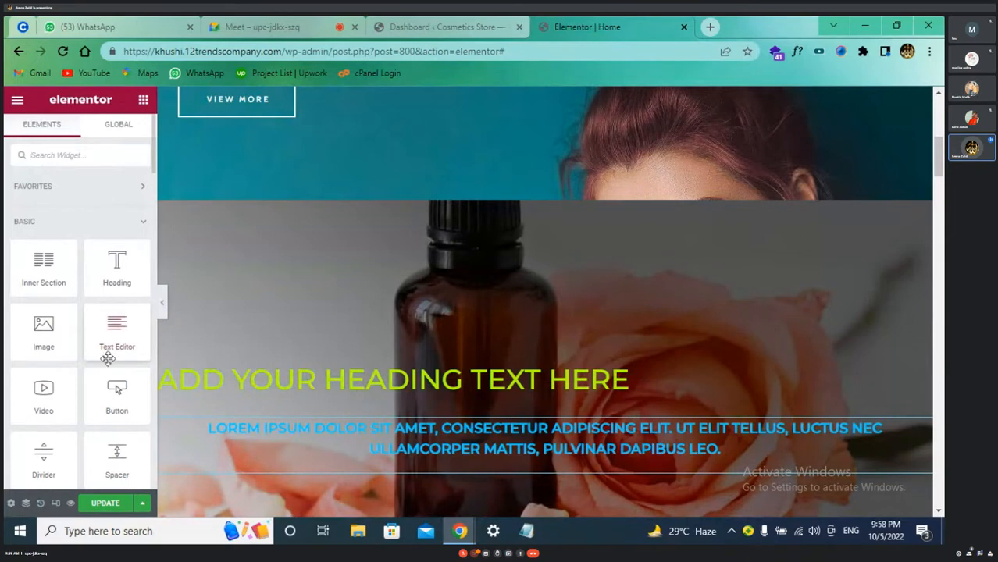
pyautogui.moveTo(116, 398); pyautogui.dragTo(652, 437)
pyautogui.scroll(-1, 646, 478)
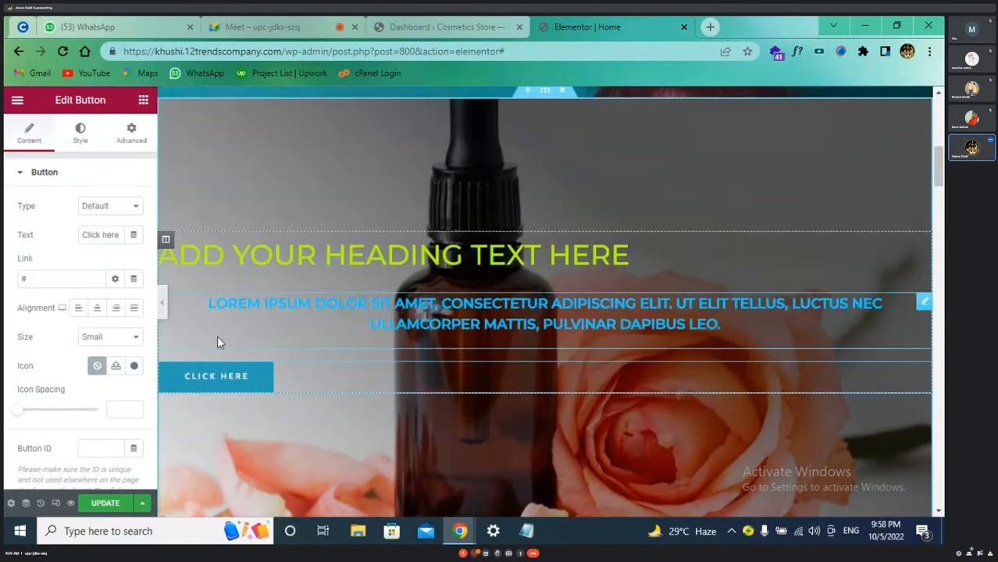
# Step: Try the Info, Success, Warning and Danger types on the new button, and set its type to Info
pyautogui.click(123, 209)
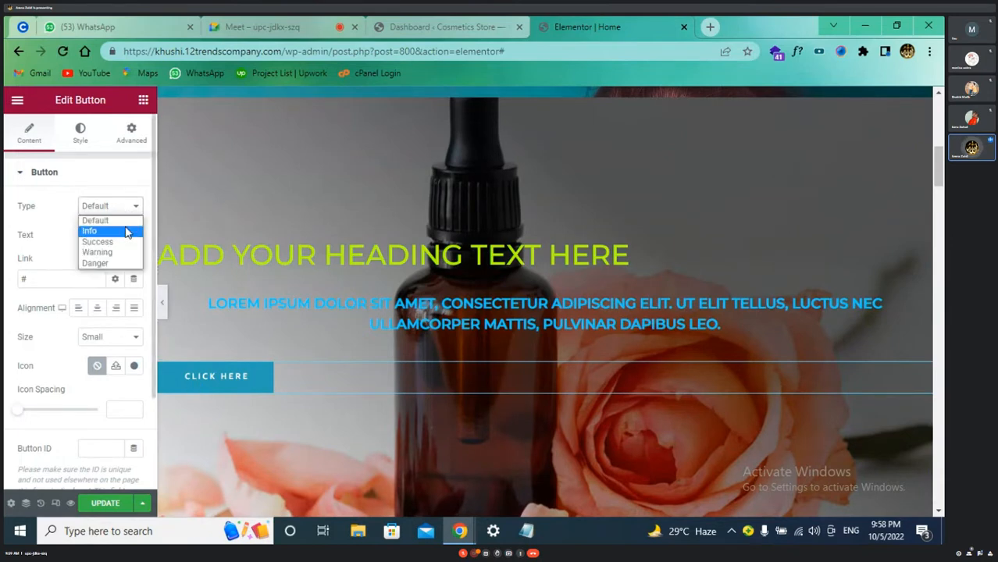
pyautogui.click(128, 230)
pyautogui.click(134, 205)
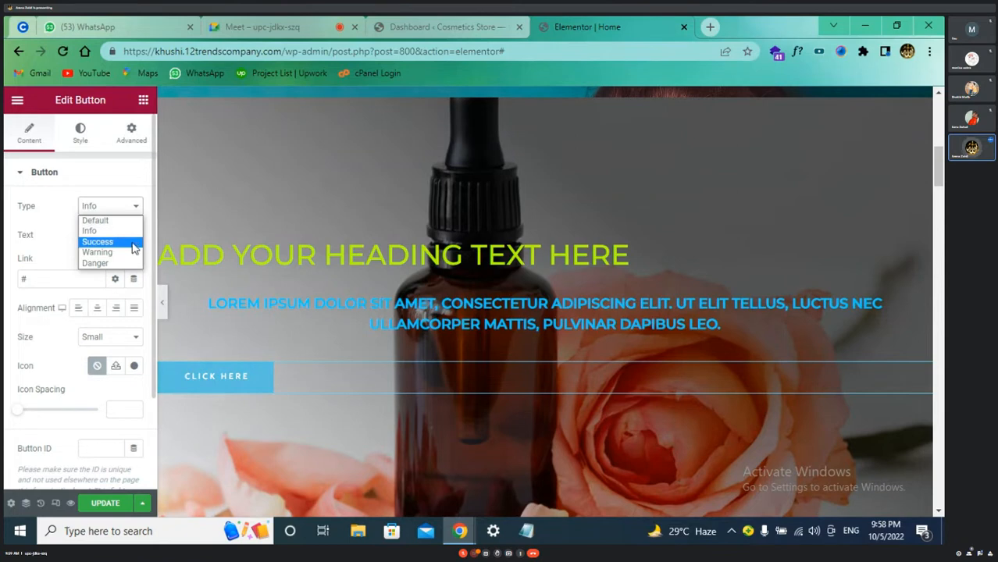
pyautogui.click(133, 244)
pyautogui.click(135, 208)
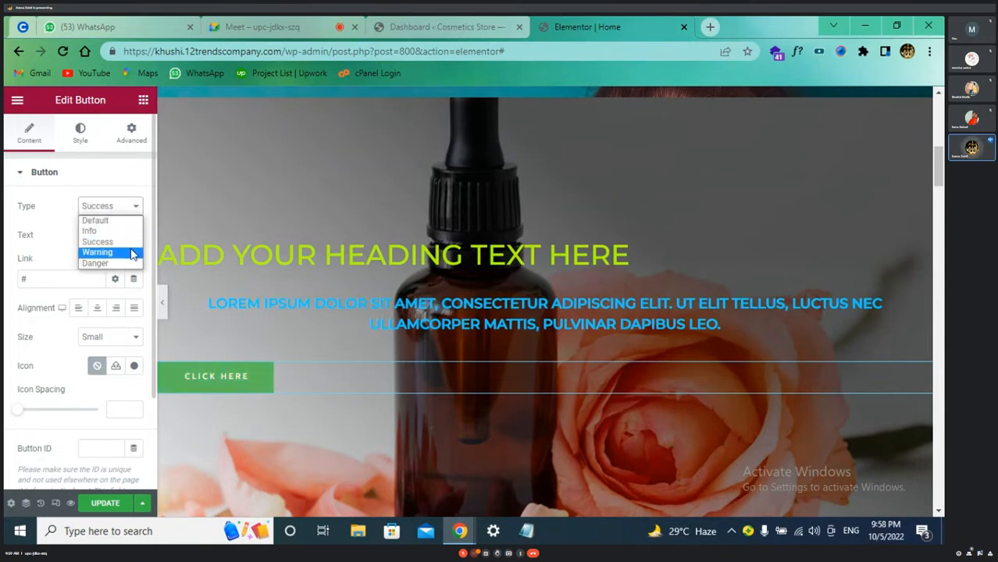
pyautogui.click(133, 253)
pyautogui.click(136, 208)
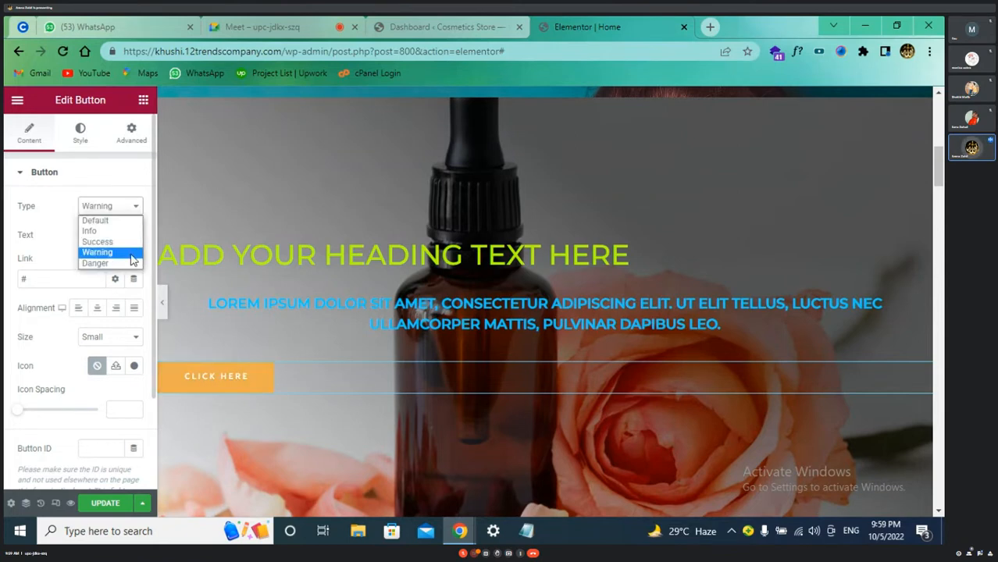
pyautogui.click(133, 266)
pyautogui.click(134, 206)
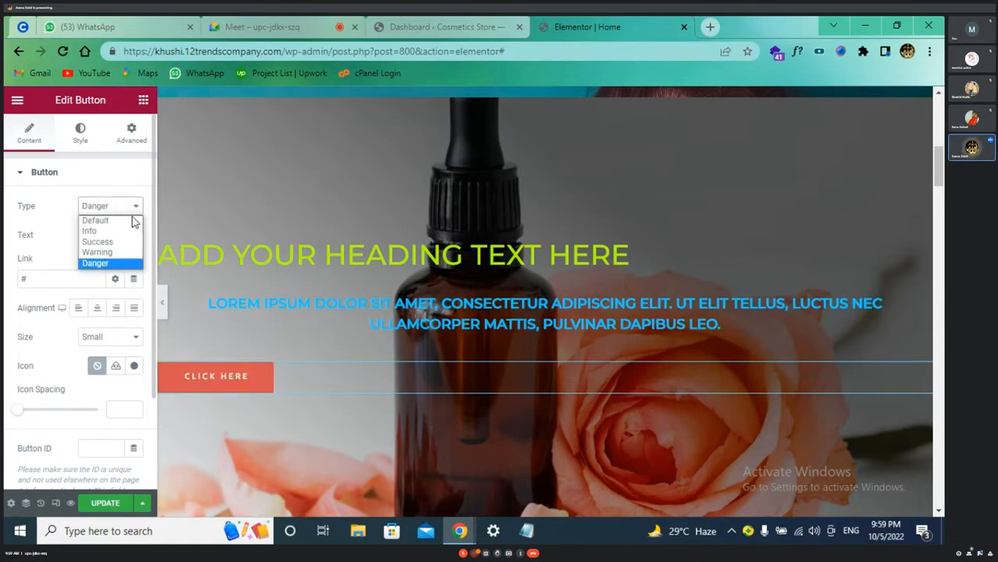
pyautogui.click(132, 232)
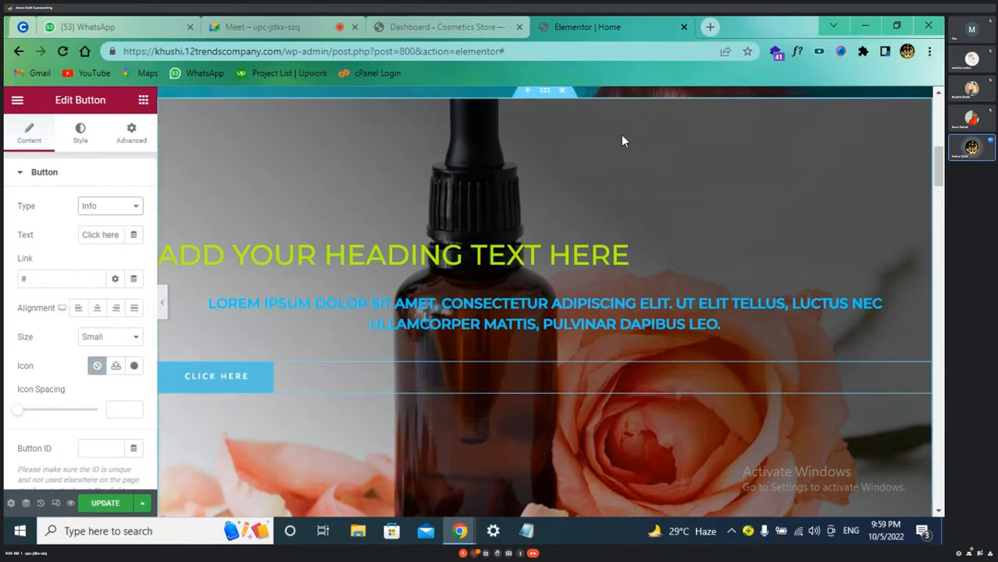
# Step: Try center, right and justified alignment for the button, and leave it aligned left
pyautogui.scroll(3, 621, 135)
pyautogui.scroll(3, 621, 134)
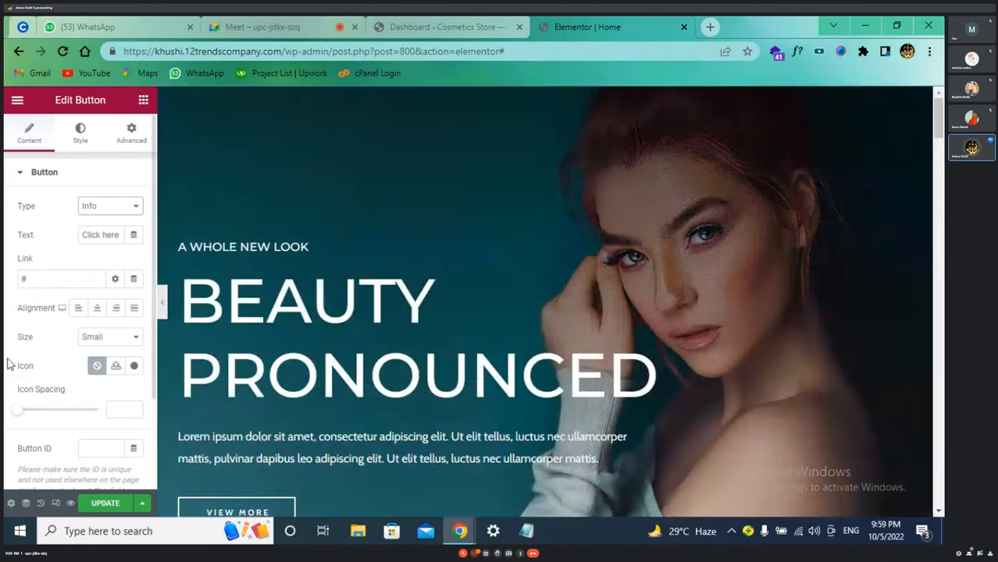
pyautogui.scroll(-2, 31, 413)
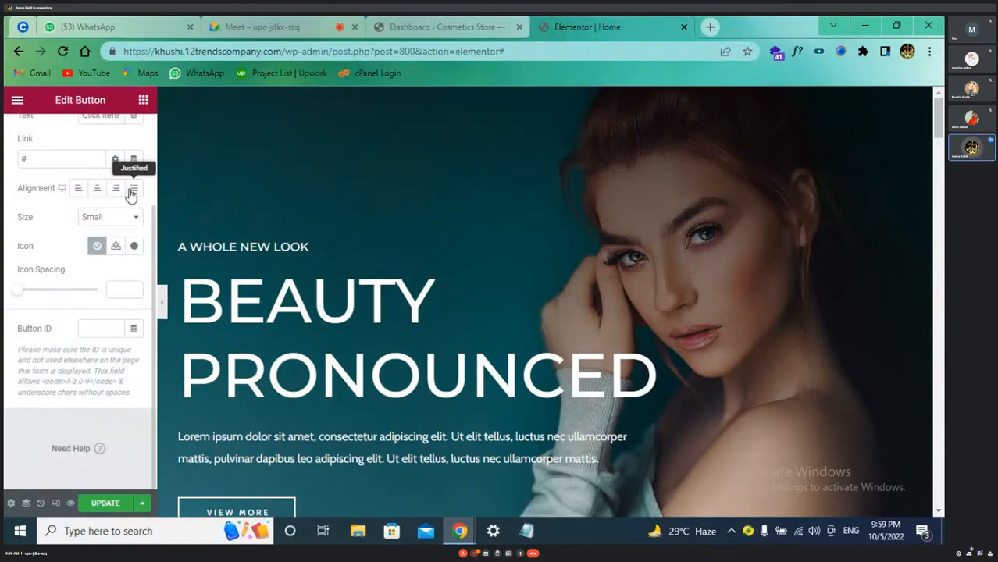
pyautogui.click(98, 189)
pyautogui.scroll(-9, 323, 245)
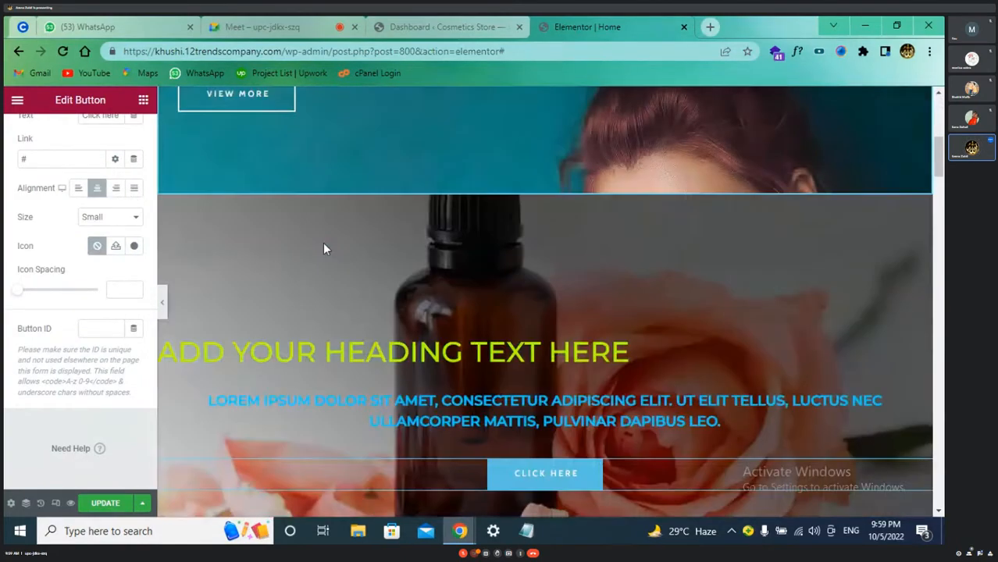
pyautogui.scroll(1, 326, 248)
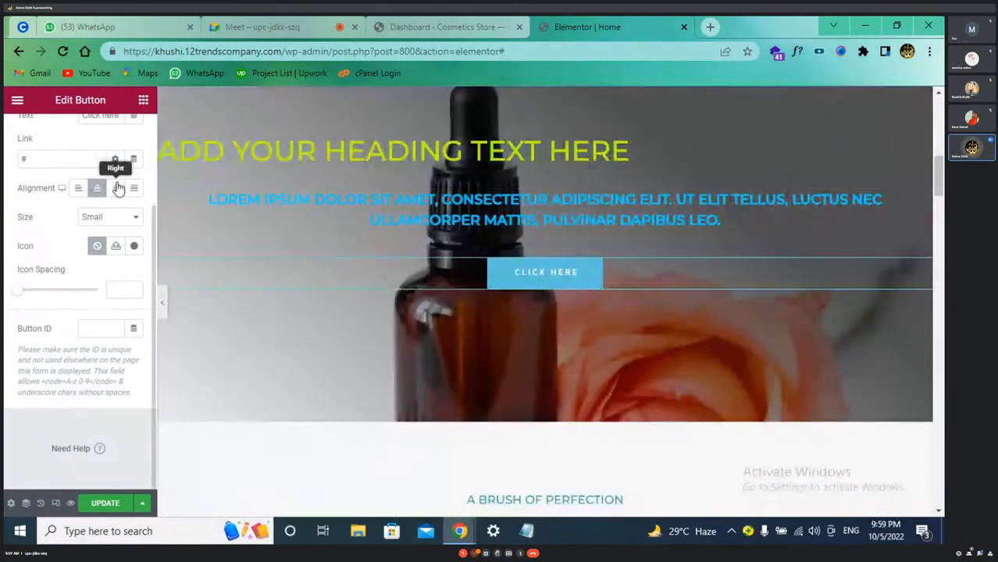
pyautogui.click(118, 189)
pyautogui.click(128, 192)
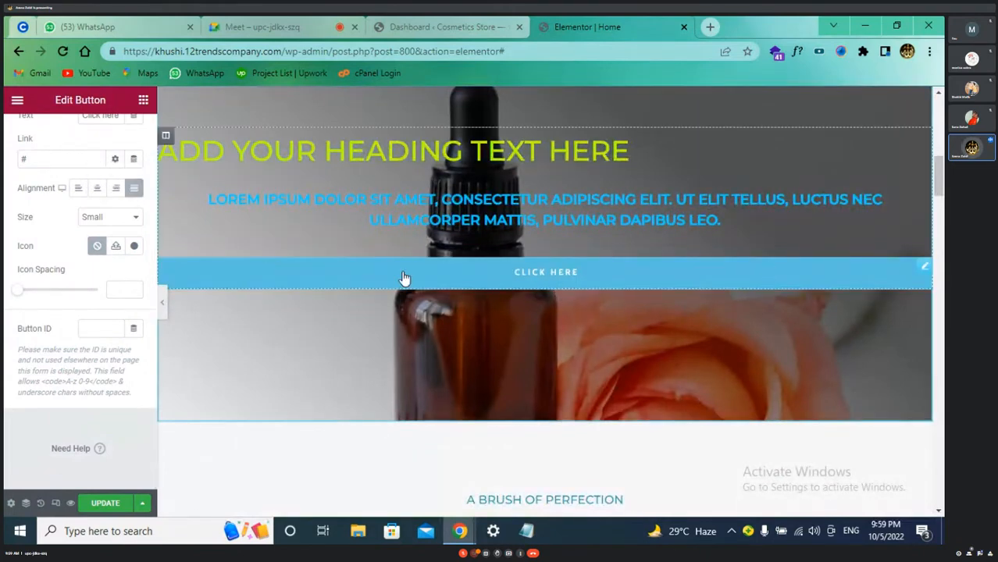
pyautogui.click(97, 191)
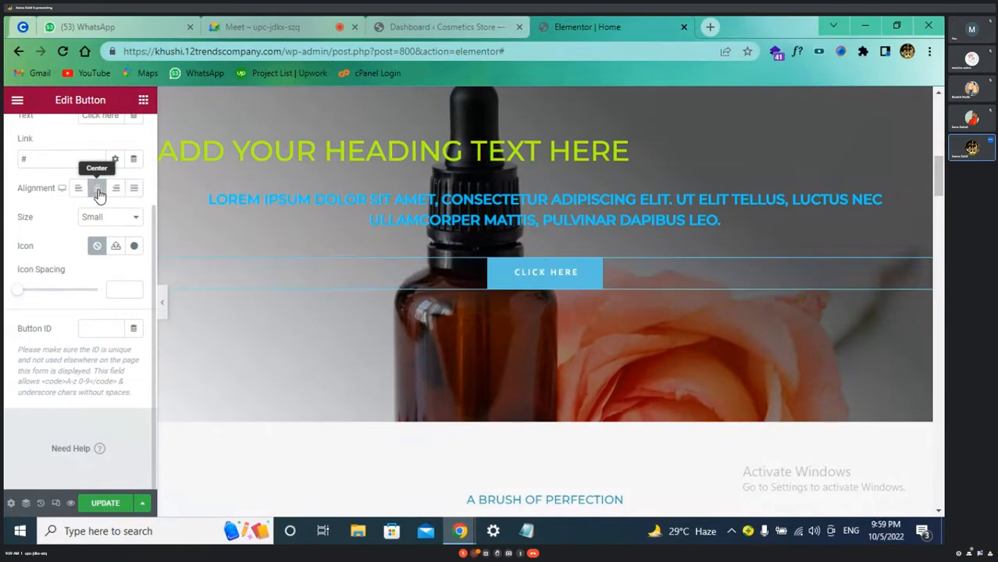
pyautogui.click(78, 188)
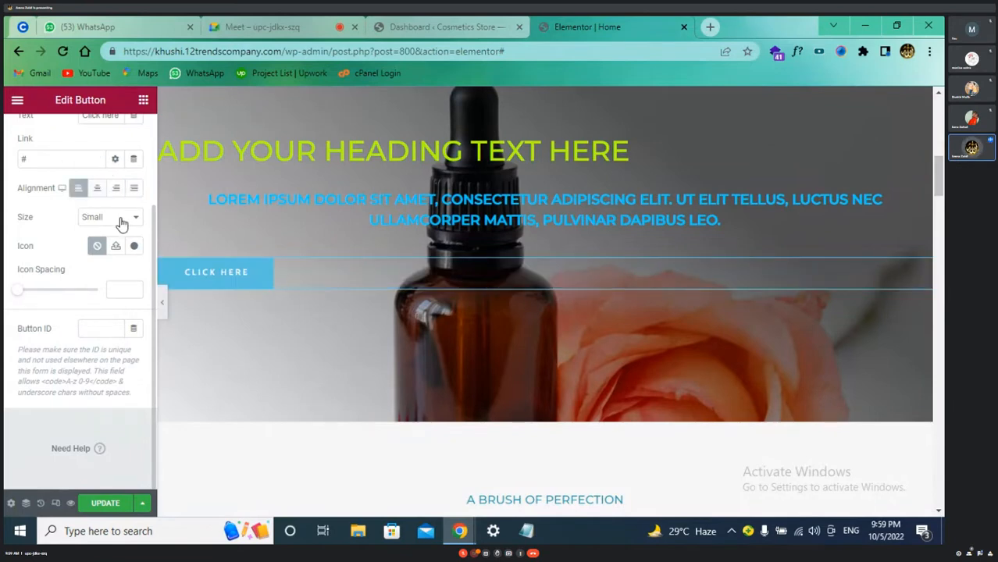
# Step: Try the Medium and Extra Large sizes on the button, and set its size to Extra Small
pyautogui.click(123, 222)
pyautogui.click(125, 252)
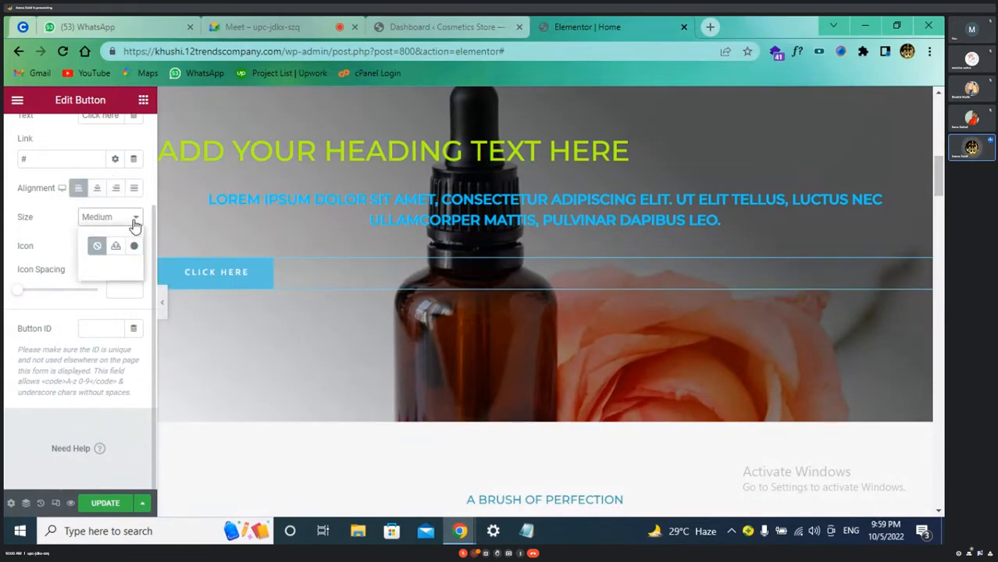
pyautogui.click(132, 218)
pyautogui.click(117, 274)
pyautogui.click(131, 218)
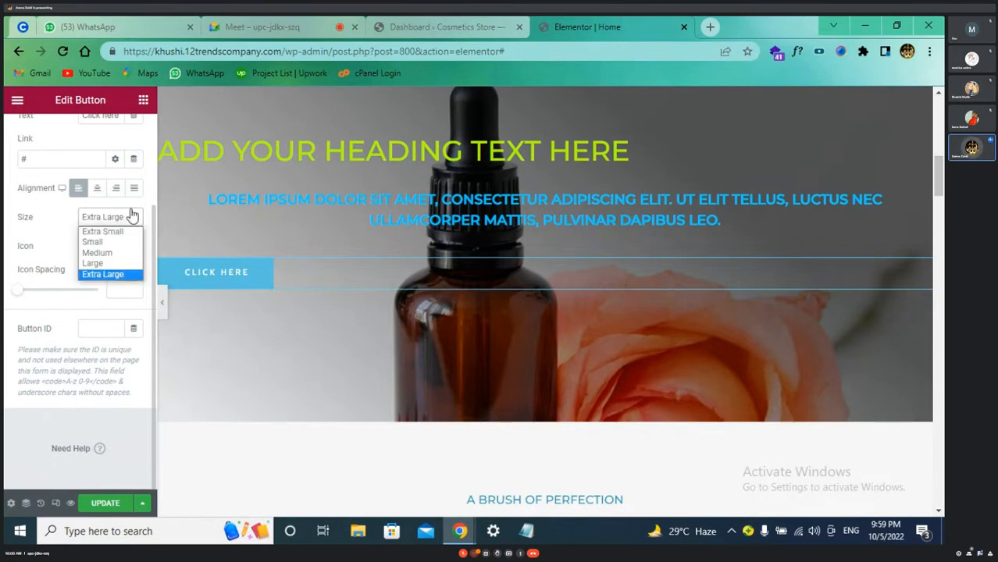
pyautogui.click(132, 227)
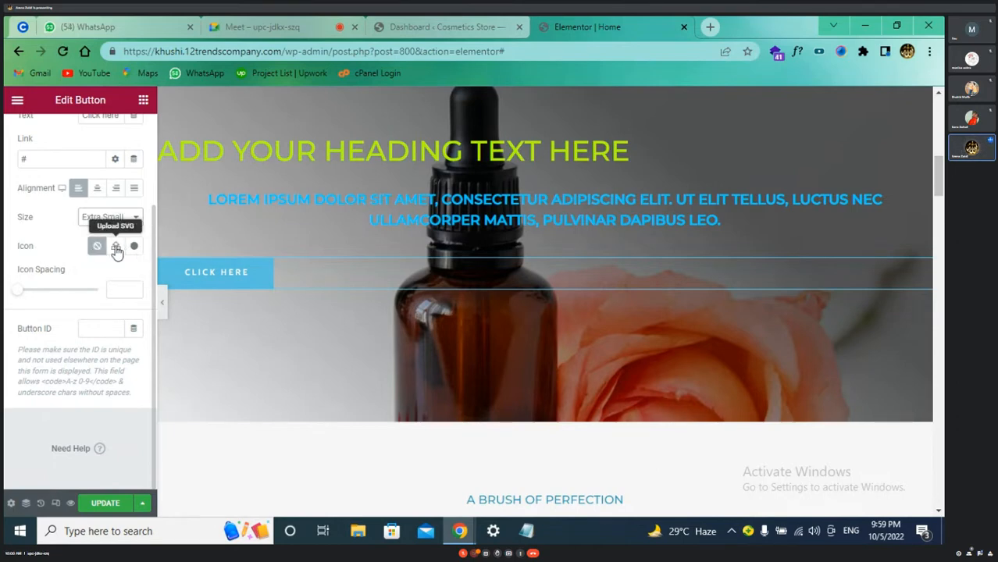
# Step: Decline enabling unfiltered file uploads for an SVG icon, and insert the circled left arrow from the Icon Library into the button
pyautogui.click(115, 249)
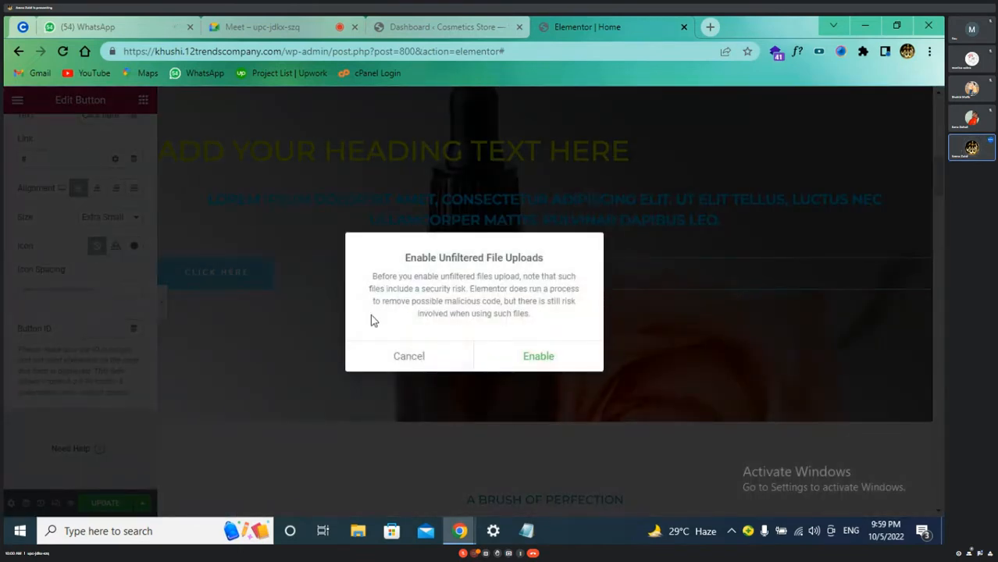
pyautogui.click(393, 361)
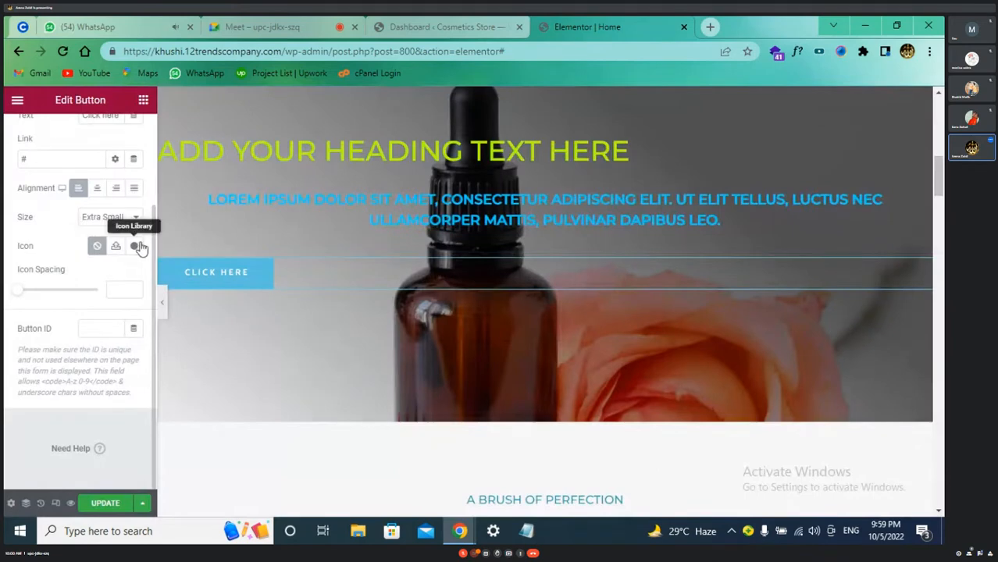
pyautogui.click(134, 248)
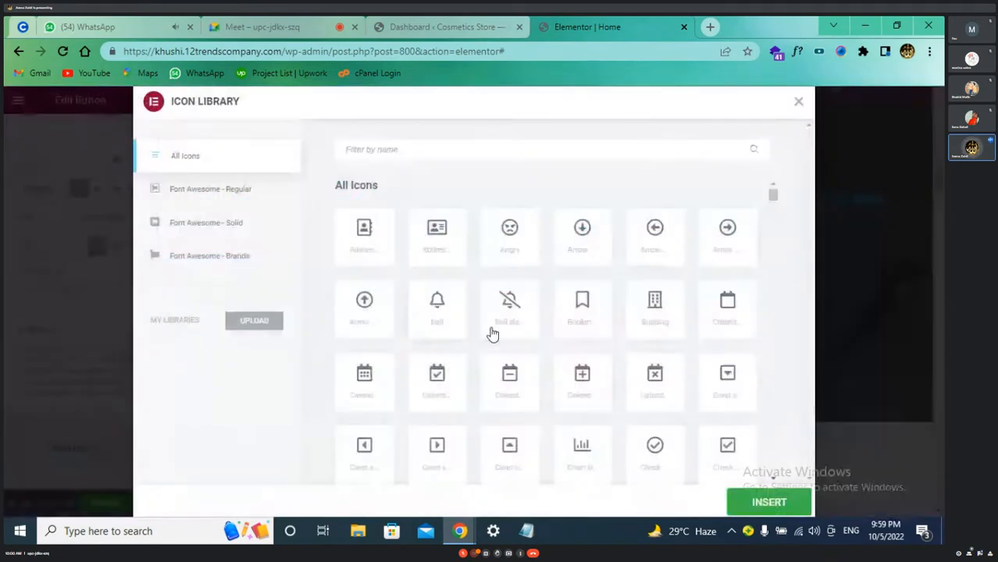
pyautogui.click(656, 240)
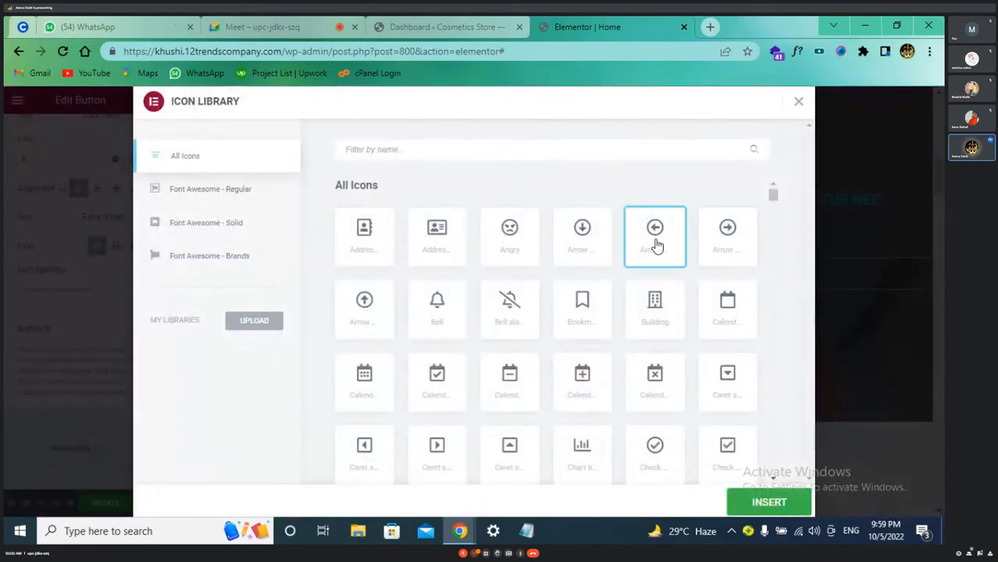
pyautogui.click(765, 506)
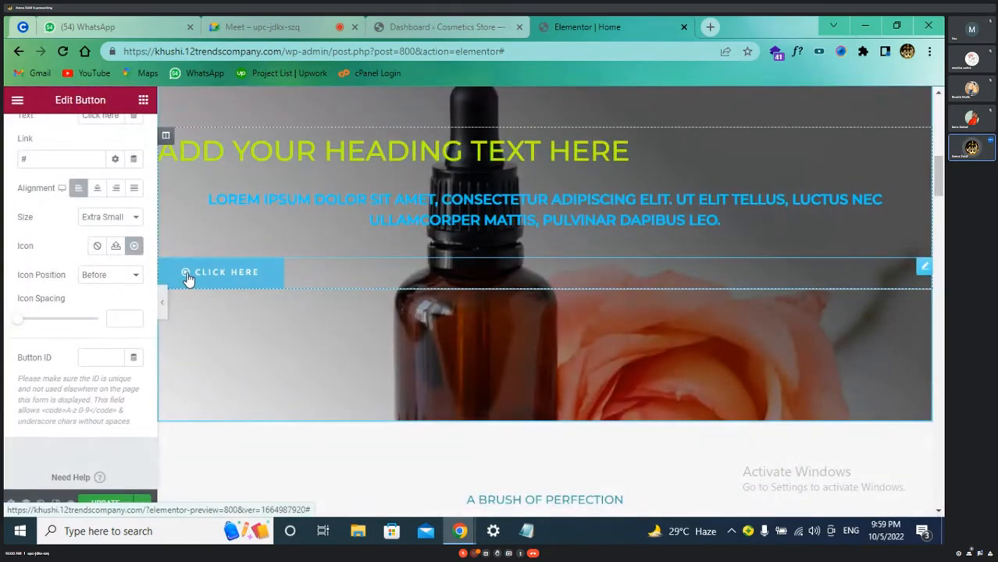
# Step: Replace the button's arrow icon with the Bell icon from the Icon Library
pyautogui.click(136, 247)
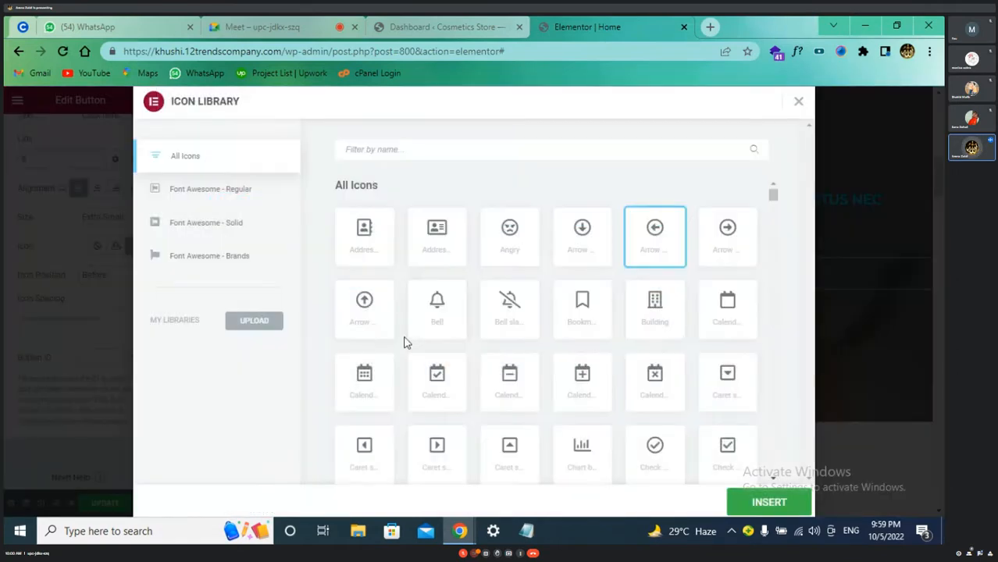
pyautogui.click(431, 322)
pyautogui.click(789, 502)
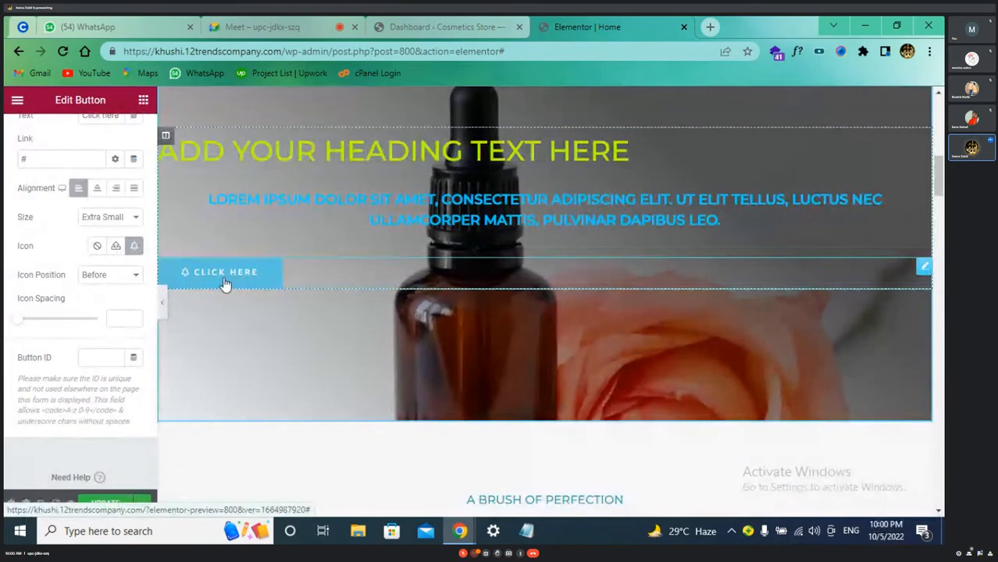
# Step: Place the bell icon after the button text and set the icon spacing to 31
pyautogui.click(133, 282)
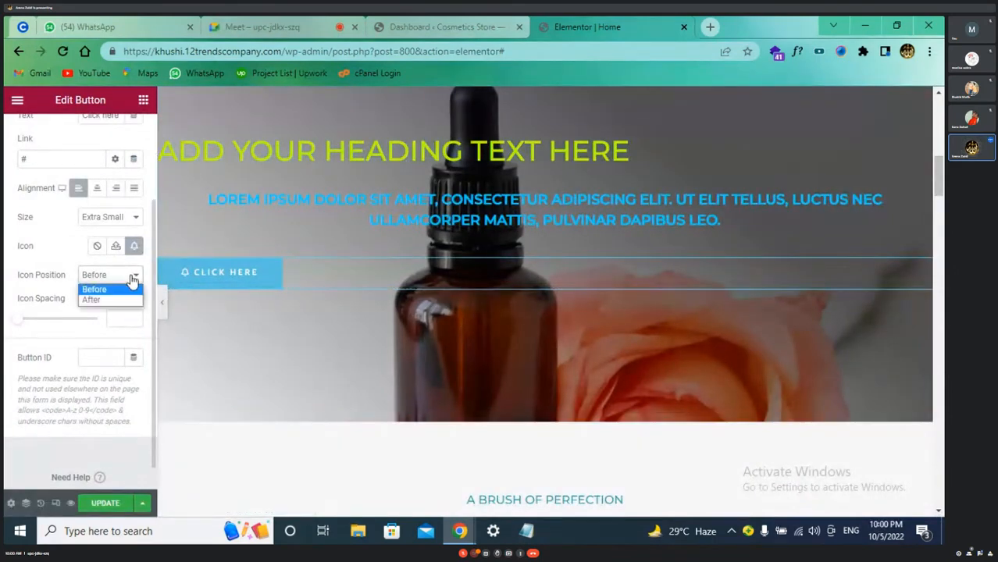
pyautogui.click(133, 300)
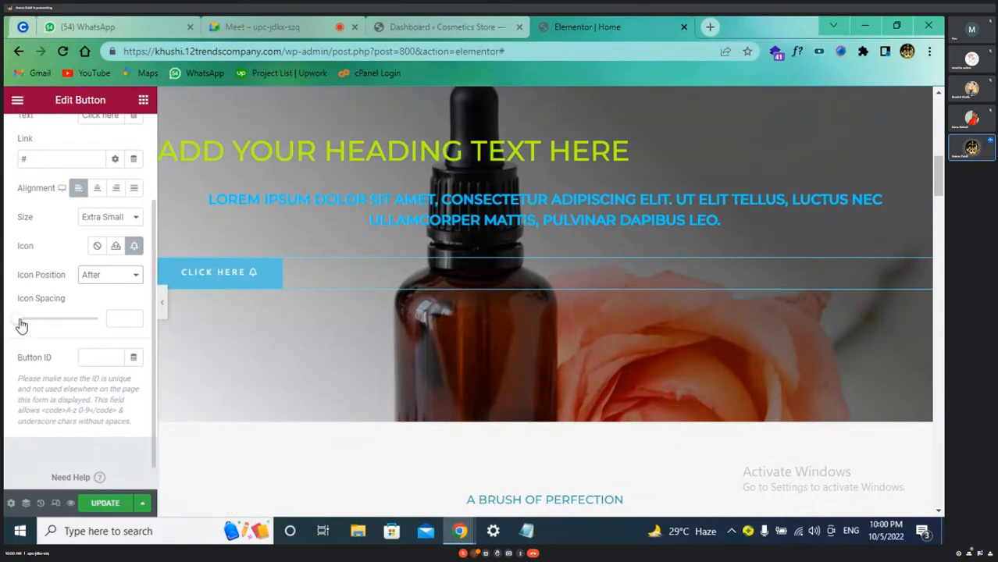
pyautogui.moveTo(21, 326); pyautogui.dragTo(70, 328)
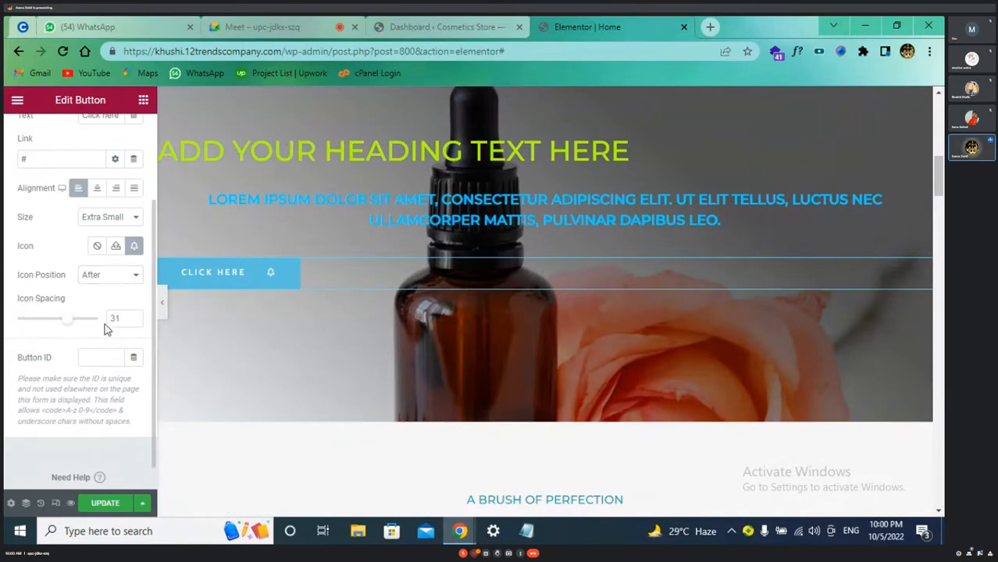
# Step: Review the button's Button ID field with its usage note and the other content settings
pyautogui.scroll(-1, 100, 362)
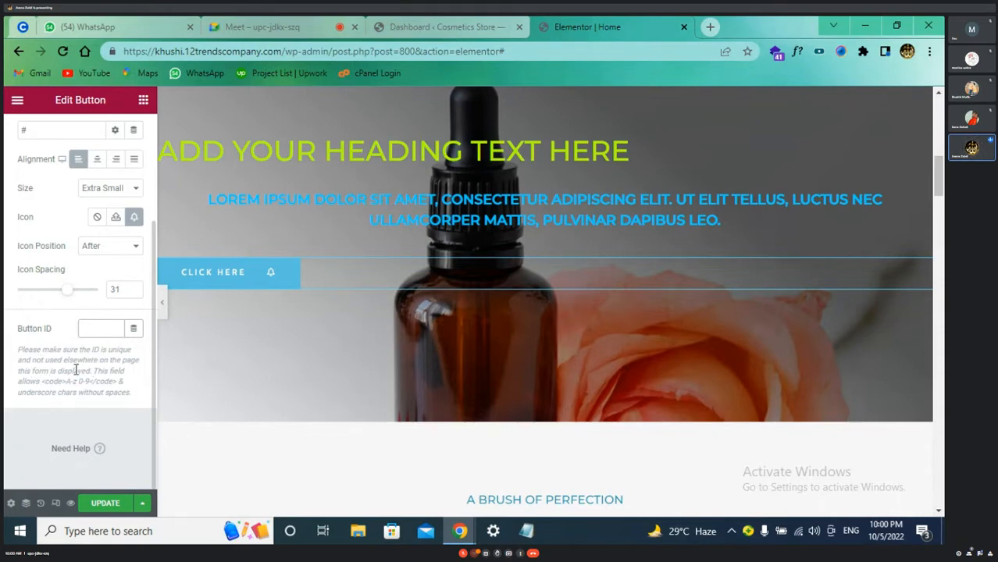
pyautogui.scroll(1, 86, 344)
pyautogui.scroll(-1, 86, 343)
pyautogui.click(89, 332)
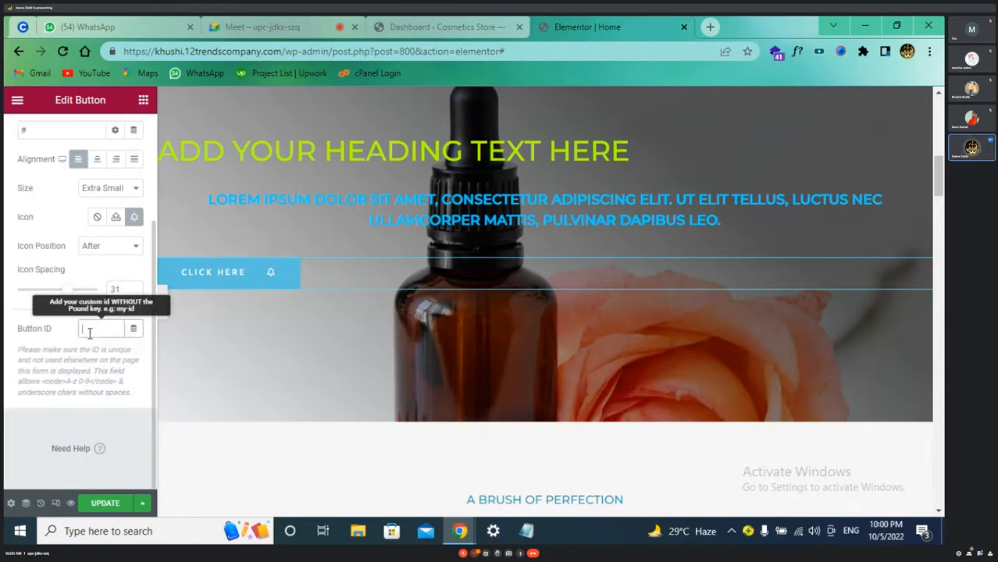
pyautogui.scroll(2, 83, 335)
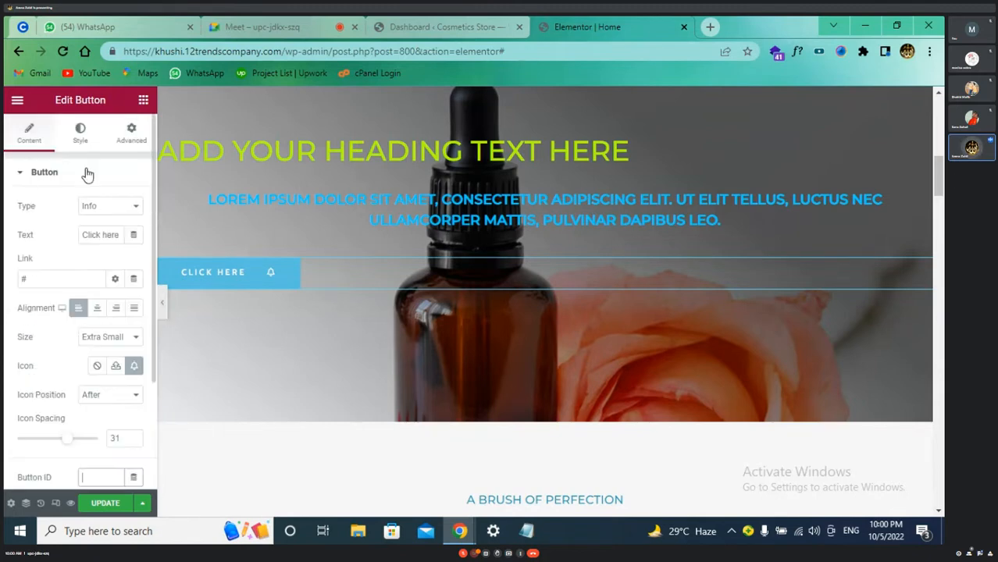
pyautogui.scroll(-2, 137, 393)
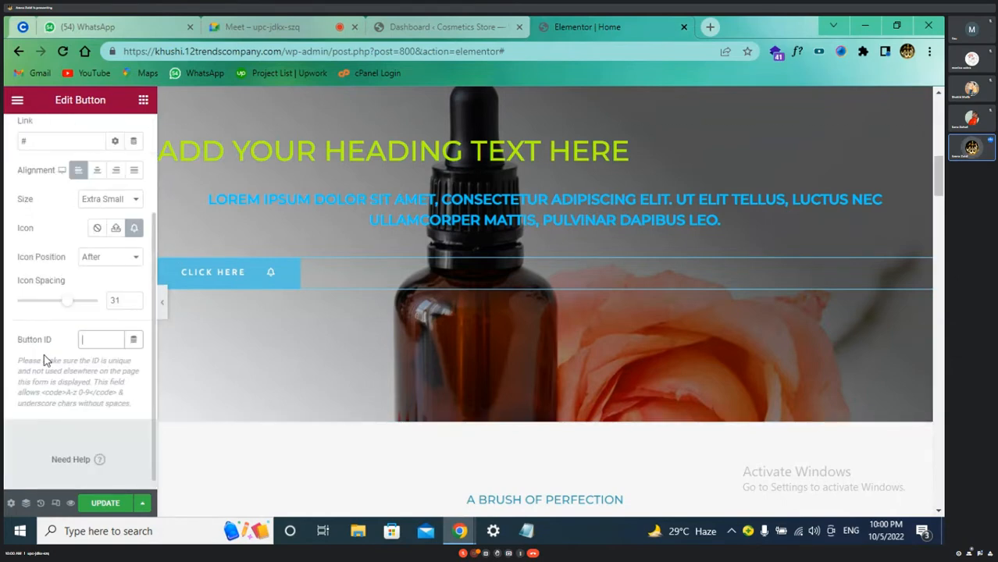
pyautogui.scroll(2, 55, 360)
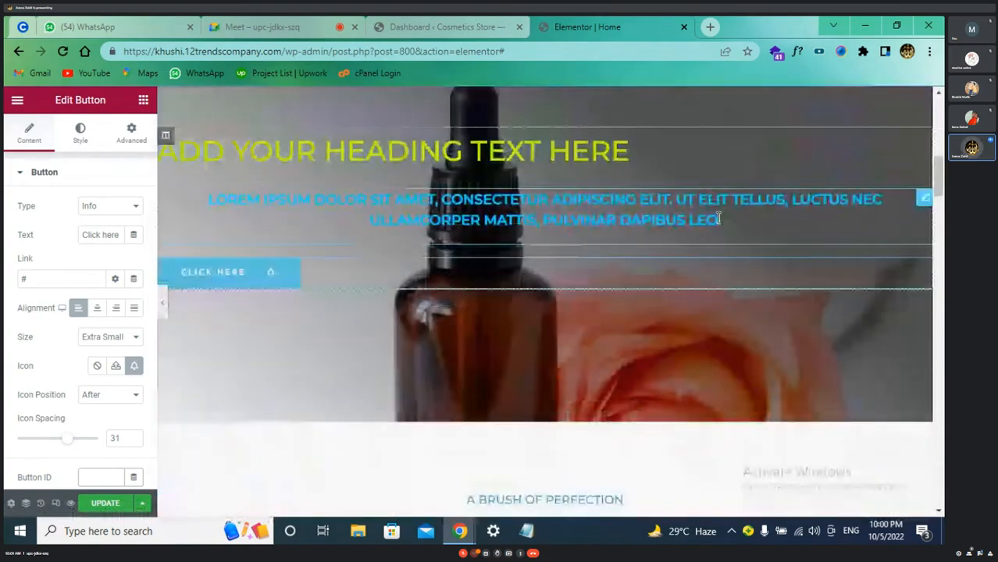
# Step: Delete the entire bottle section with its heading, text and button from the home page
pyautogui.scroll(2, 593, 209)
pyautogui.scroll(-2, 565, 320)
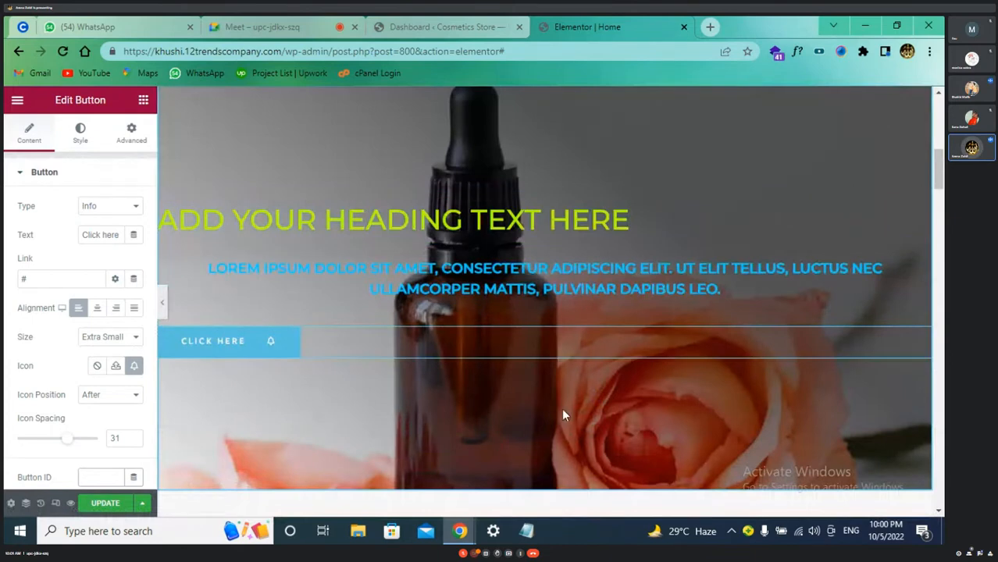
pyautogui.scroll(1, 585, 409)
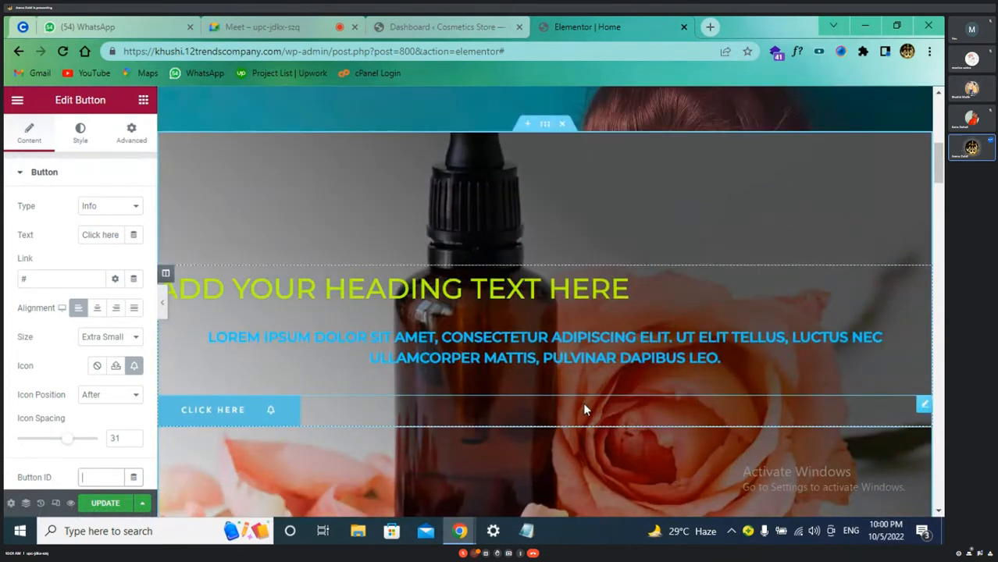
pyautogui.click(564, 126)
# Step: Look over the remaining home page sections, from the top banner down to the sign-up form
pyautogui.scroll(-1, 565, 388)
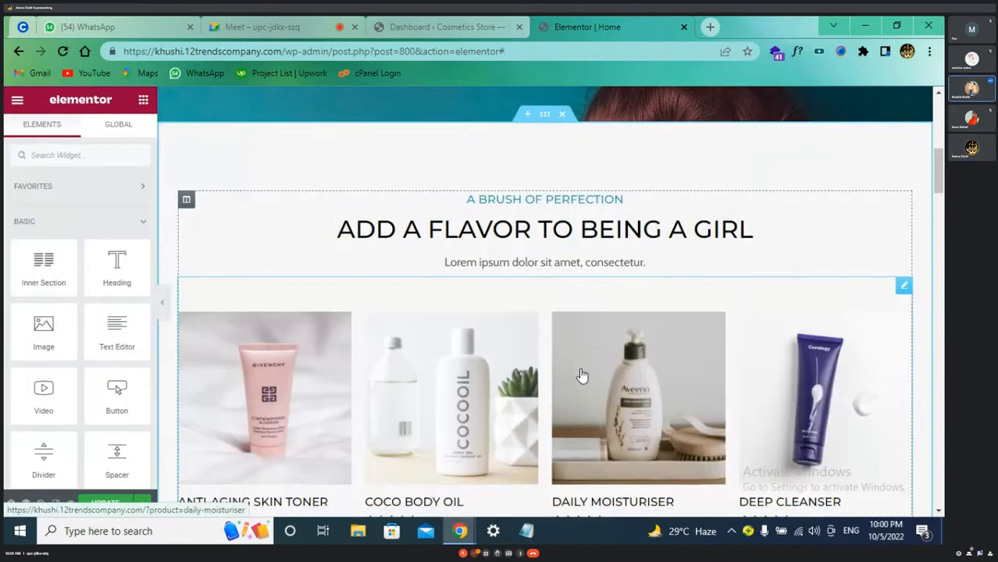
pyautogui.scroll(3, 580, 375)
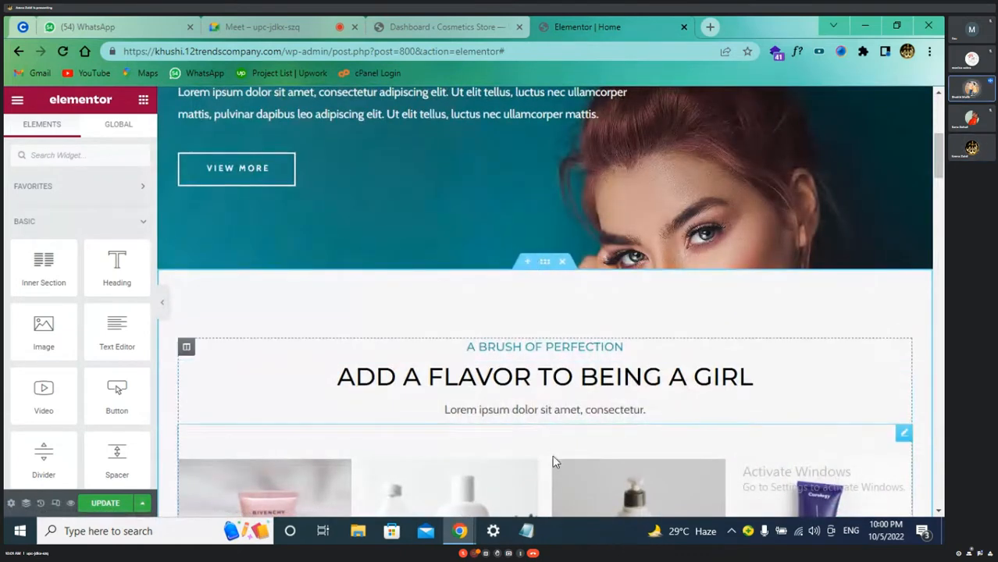
pyautogui.scroll(-2, 531, 300)
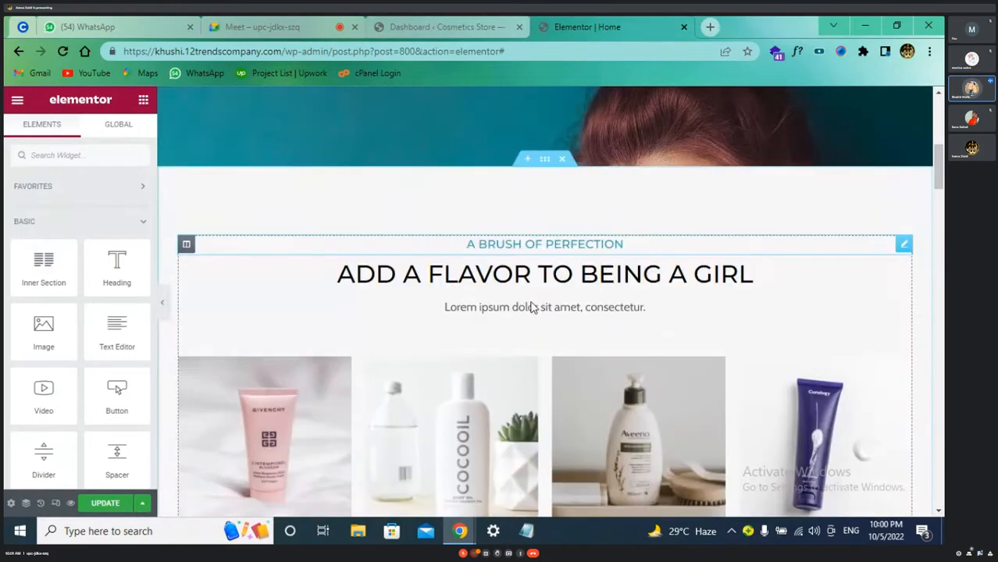
pyautogui.scroll(-12, 531, 307)
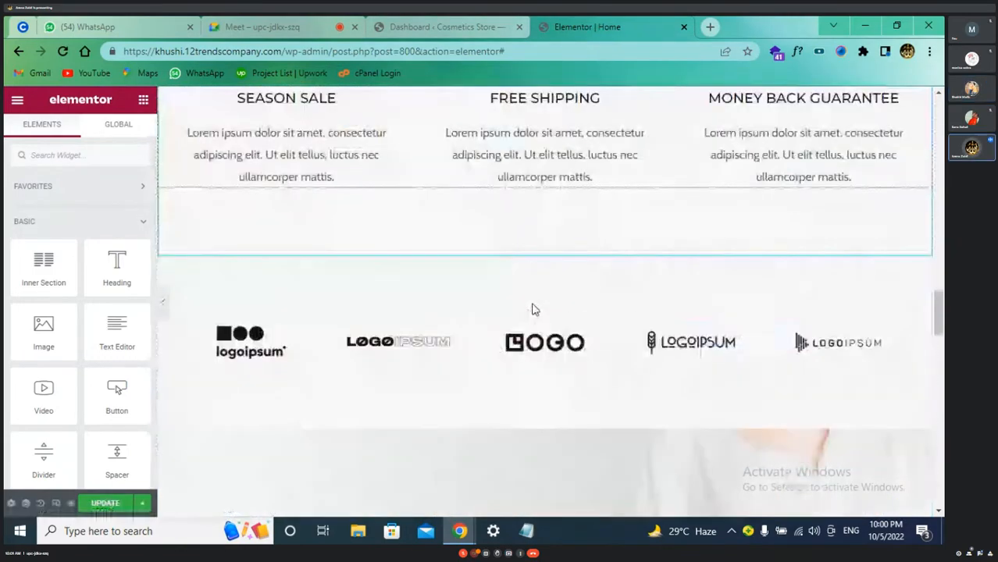
pyautogui.scroll(-3, 532, 310)
pyautogui.scroll(15, 533, 305)
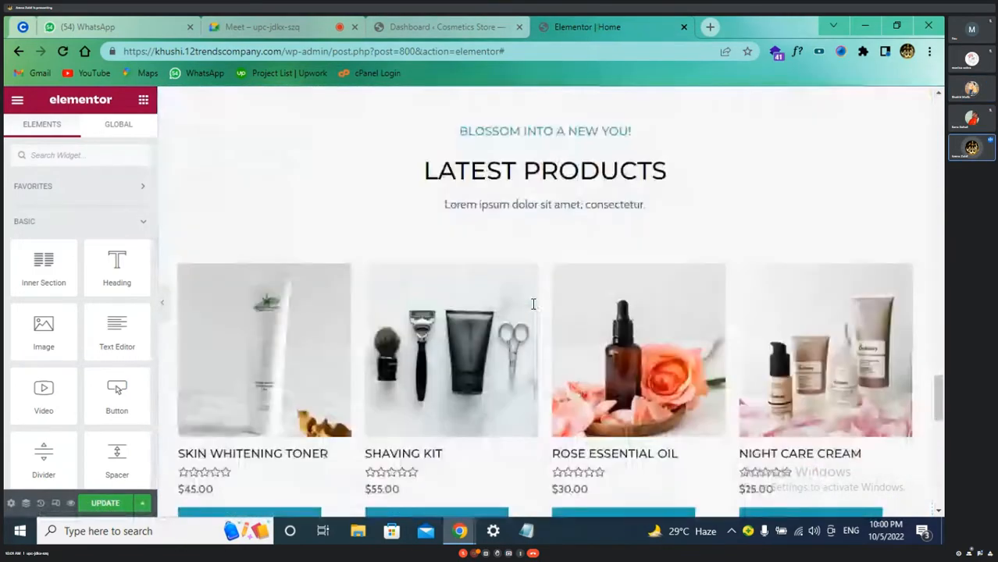
pyautogui.scroll(-20, 533, 303)
pyautogui.scroll(5, 532, 309)
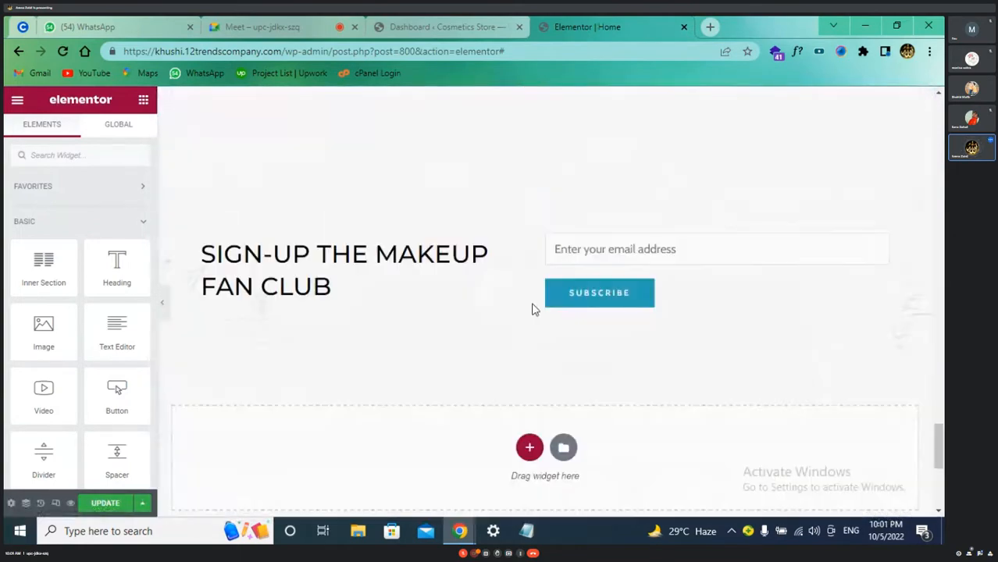
pyautogui.scroll(10, 532, 310)
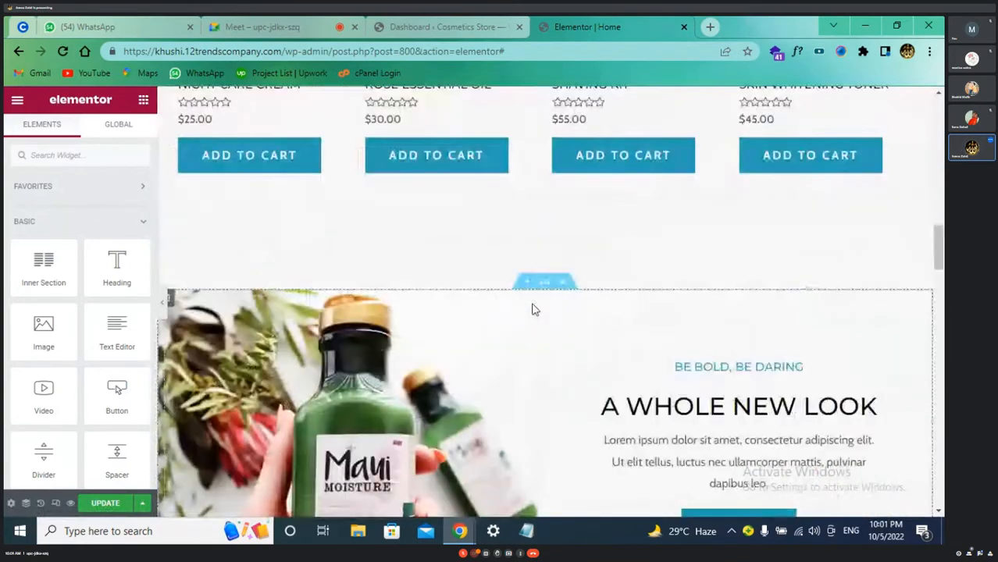
# Step: Open the Sports Shop WordPress dashboard at smoothsaillingllc.com/wp-admin in a new browser tab
pyautogui.click(707, 29)
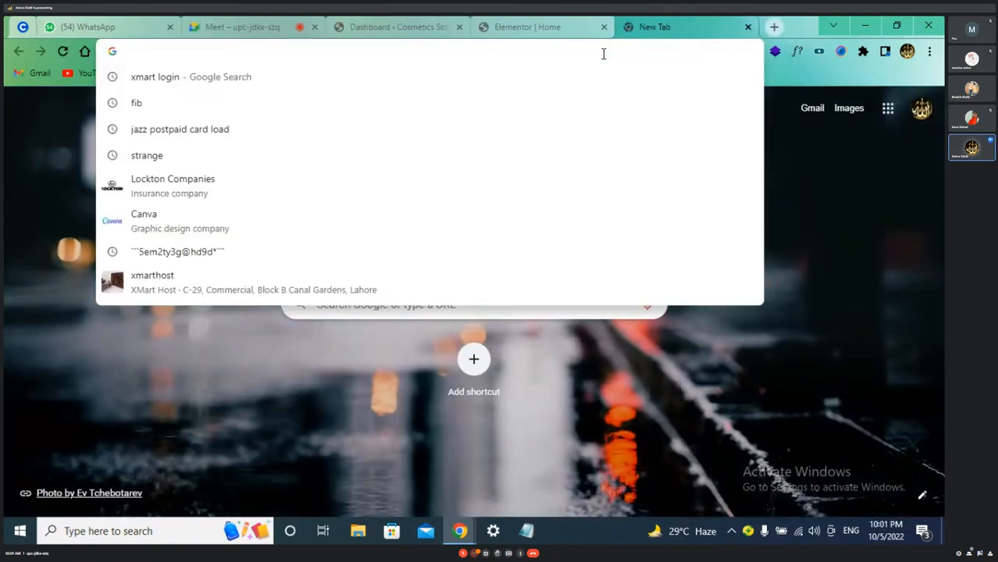
pyautogui.write('sm')
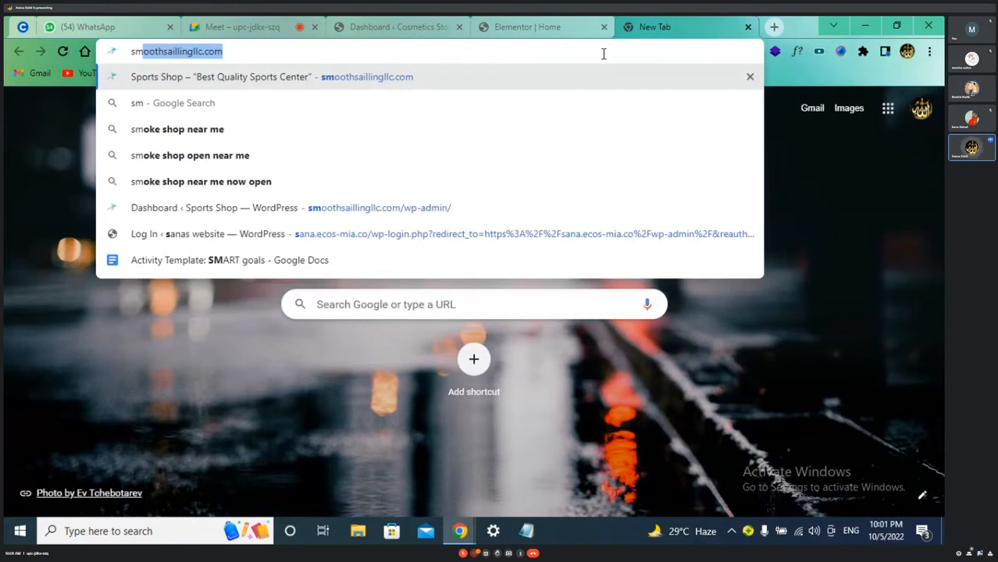
pyautogui.write('o')
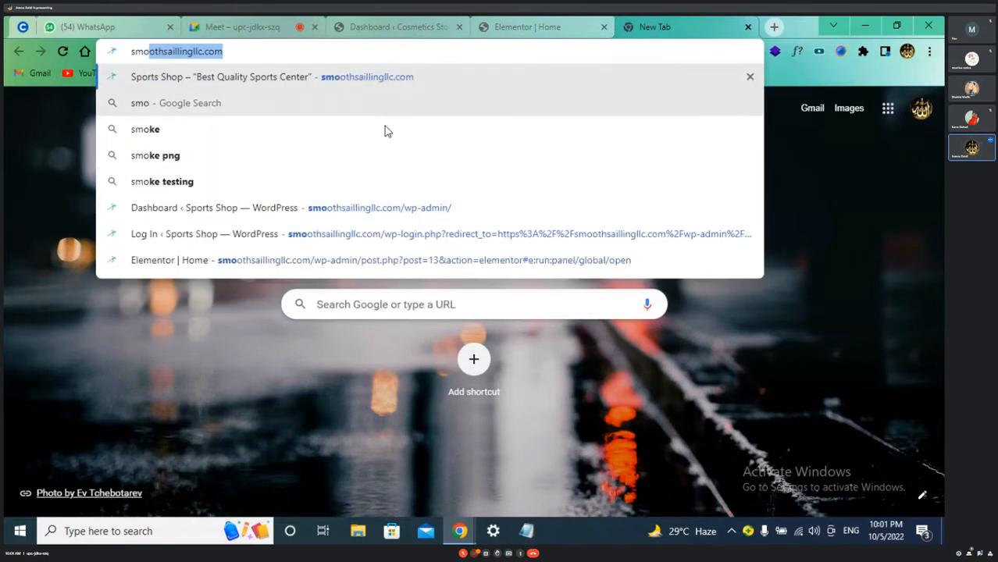
pyautogui.click(394, 217)
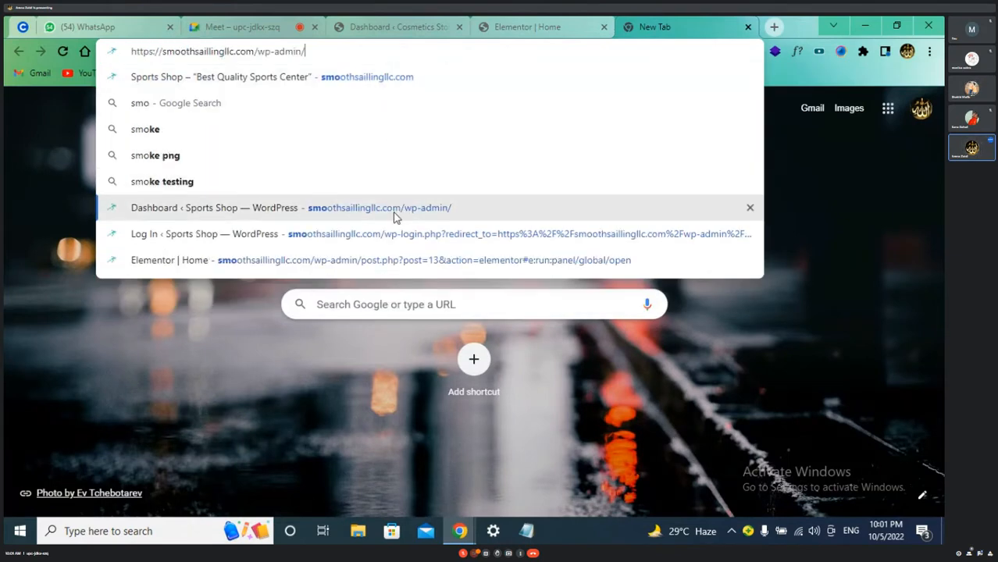
pyautogui.click(526, 29)
pyautogui.click(673, 31)
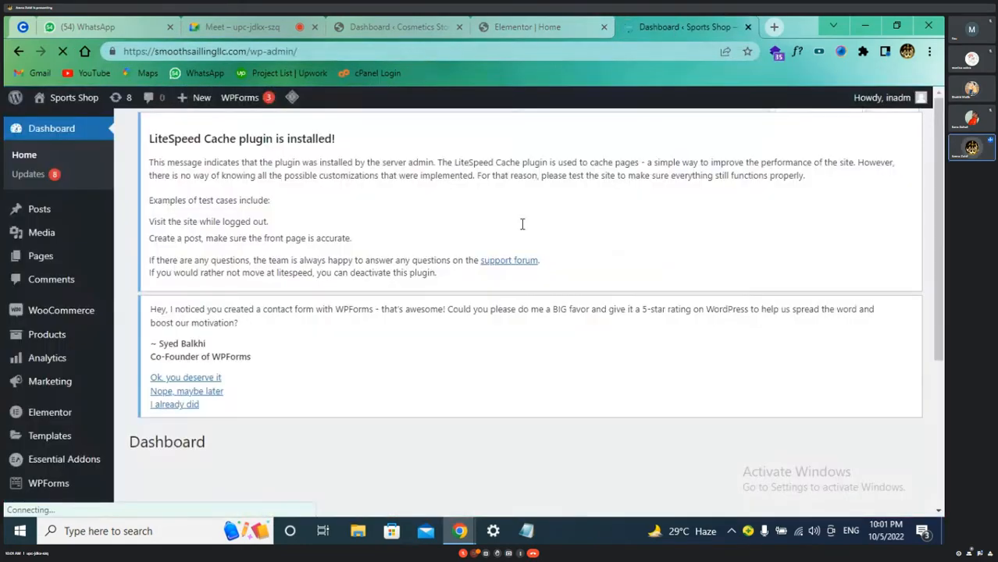
# Step: Visit the Sports Shop site from its dashboard and open its home page for editing with Elementor
pyautogui.moveTo(66, 98)
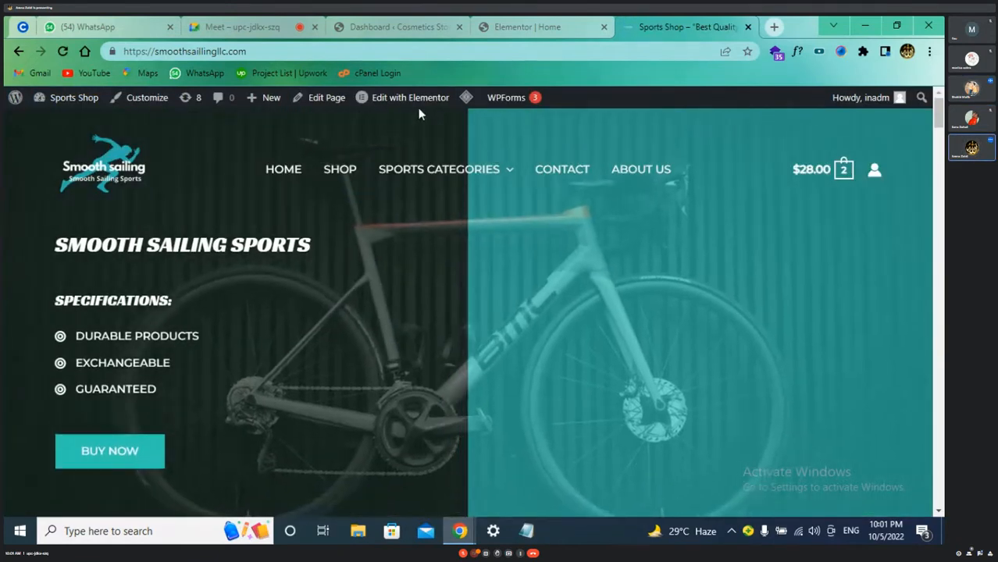
pyautogui.moveTo(426, 105)
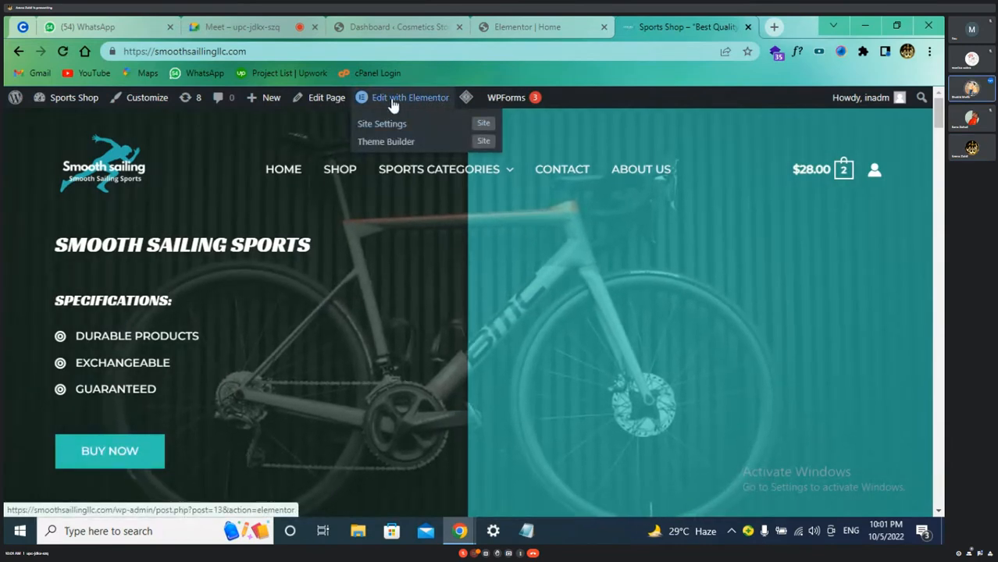
pyautogui.click(393, 104)
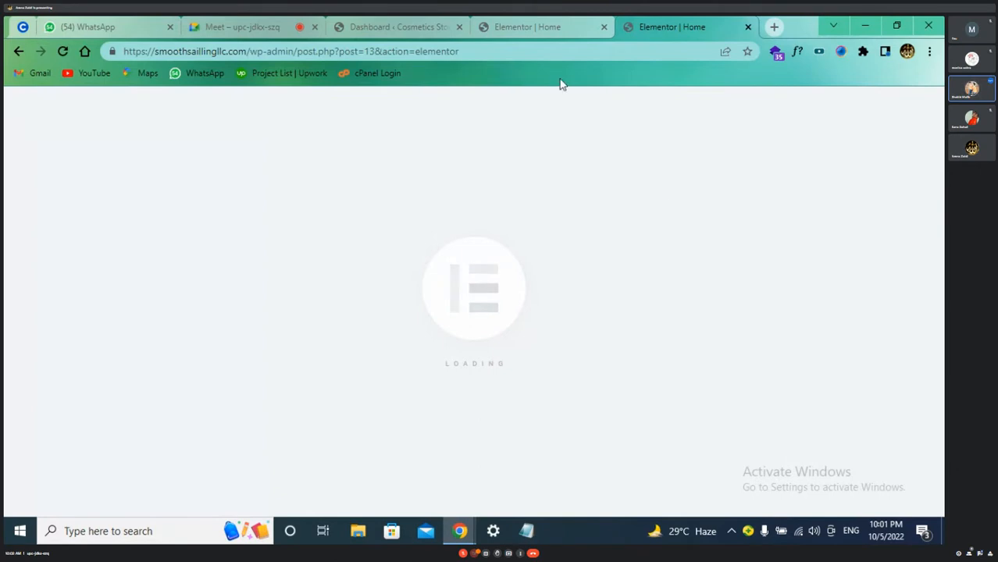
# Step: Check the Sports Shop editor and look over the product grid section of the cosmetics home page
pyautogui.click(544, 26)
pyautogui.click(623, 27)
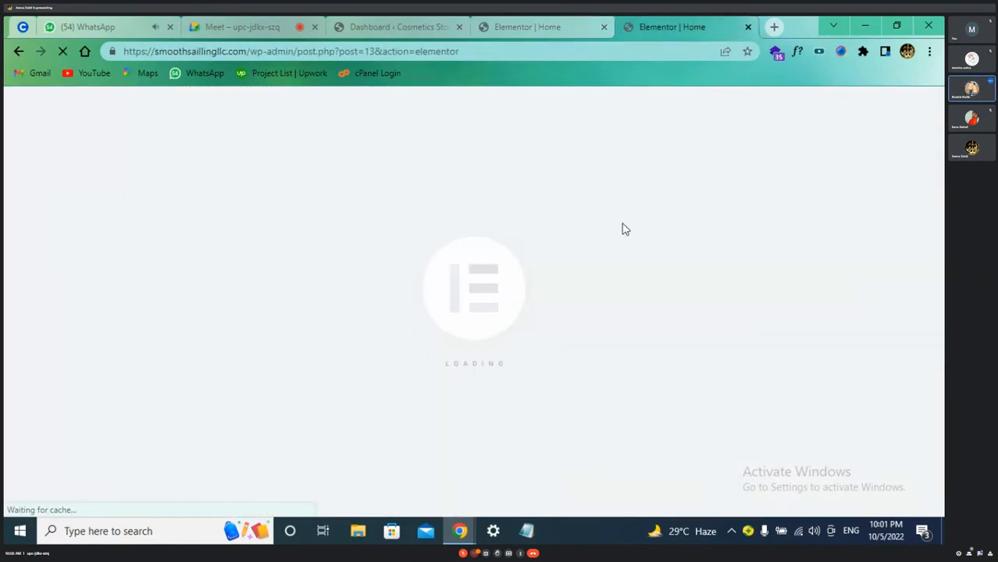
pyautogui.click(526, 26)
pyautogui.scroll(-10, 469, 298)
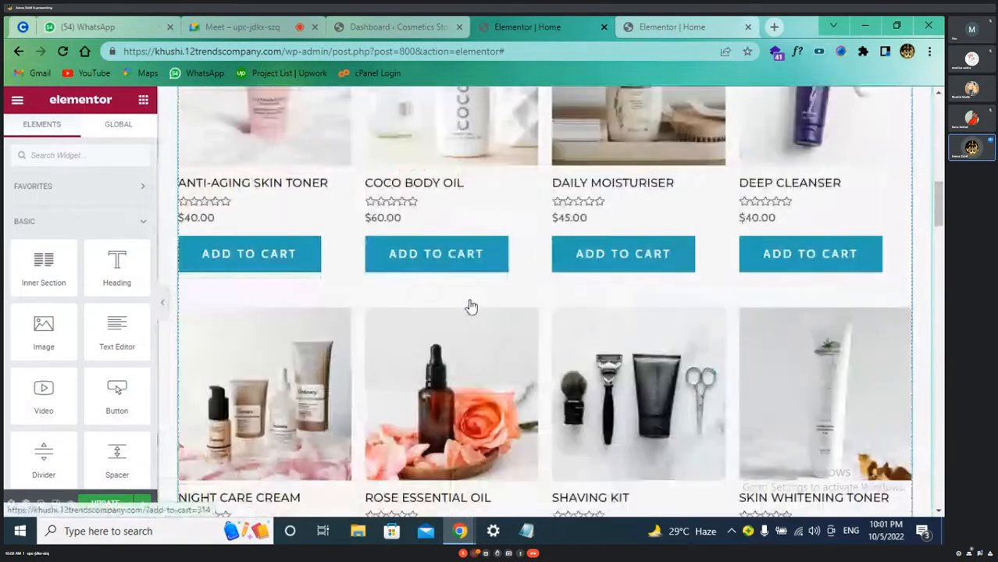
pyautogui.scroll(5, 619, 252)
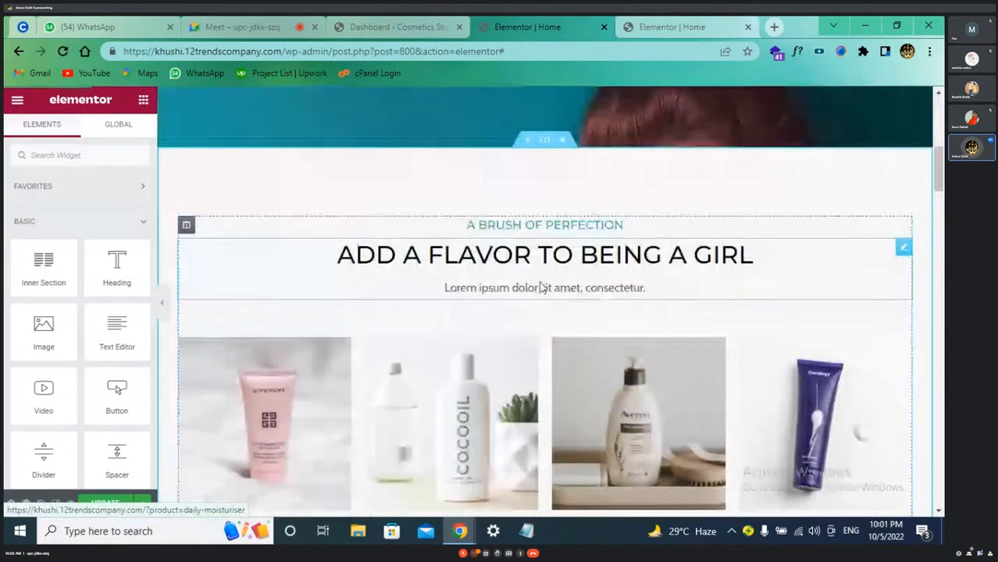
pyautogui.scroll(-5, 572, 359)
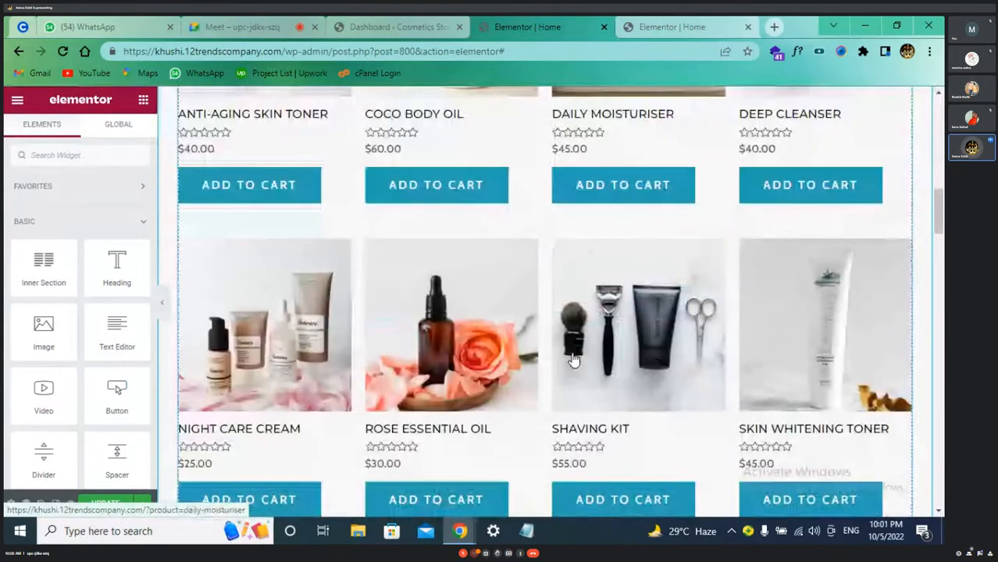
pyautogui.scroll(5, 572, 359)
pyautogui.click(698, 24)
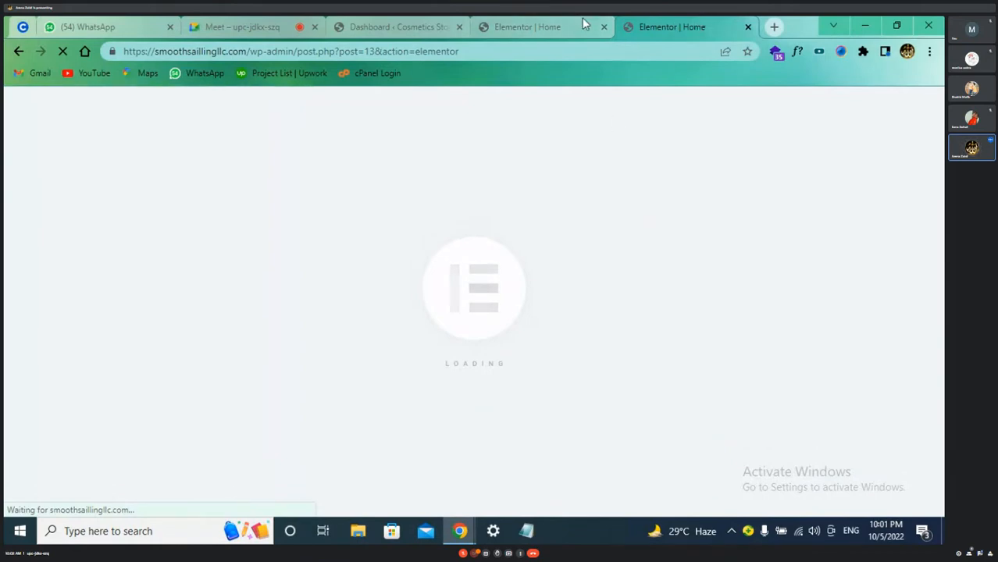
pyautogui.click(551, 24)
pyautogui.scroll(-2, 539, 234)
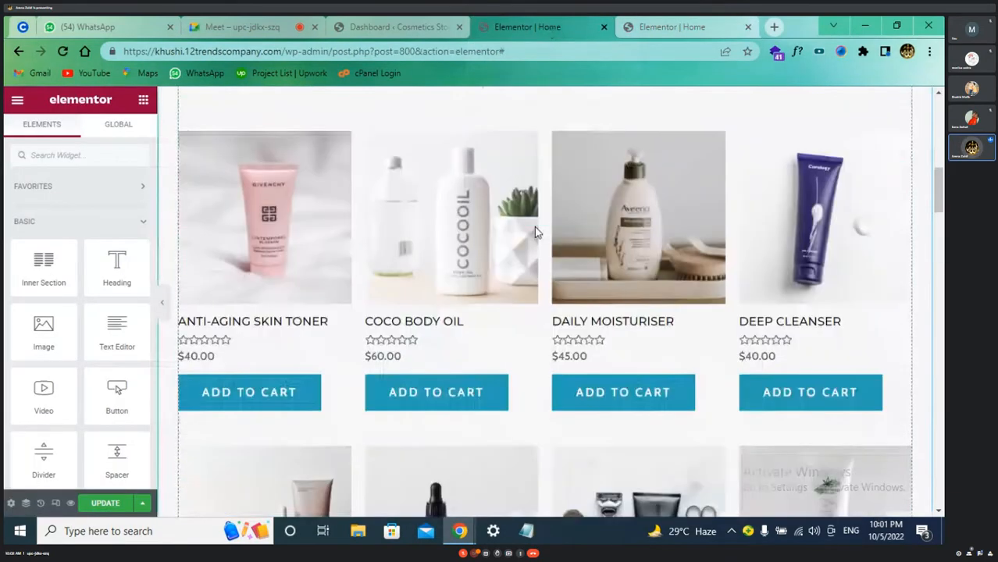
pyautogui.scroll(2, 535, 232)
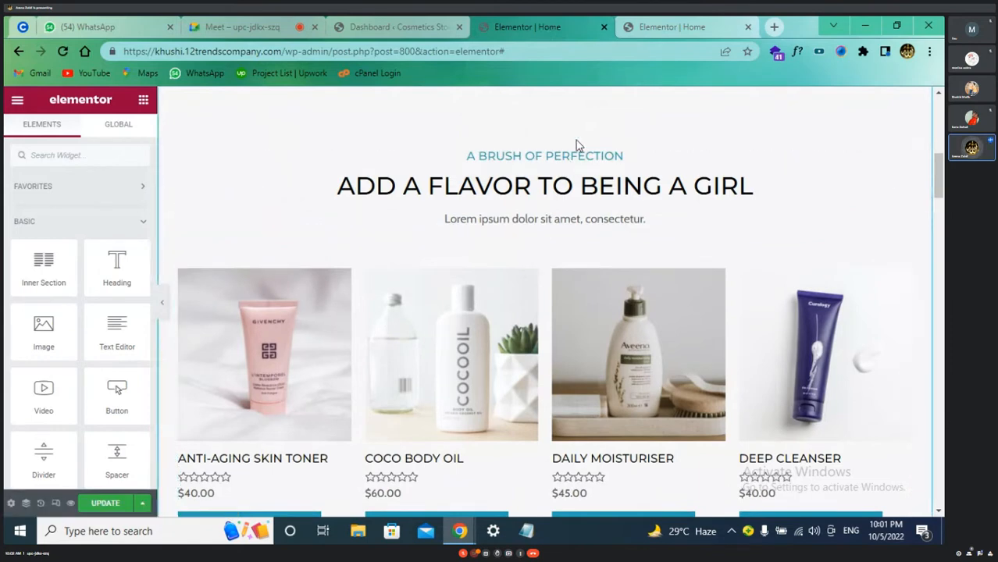
# Step: Insert a new single-column section between the home page banner and the "Add a Flavor to Being a Girl" product section
pyautogui.scroll(2, 523, 234)
pyautogui.click(528, 209)
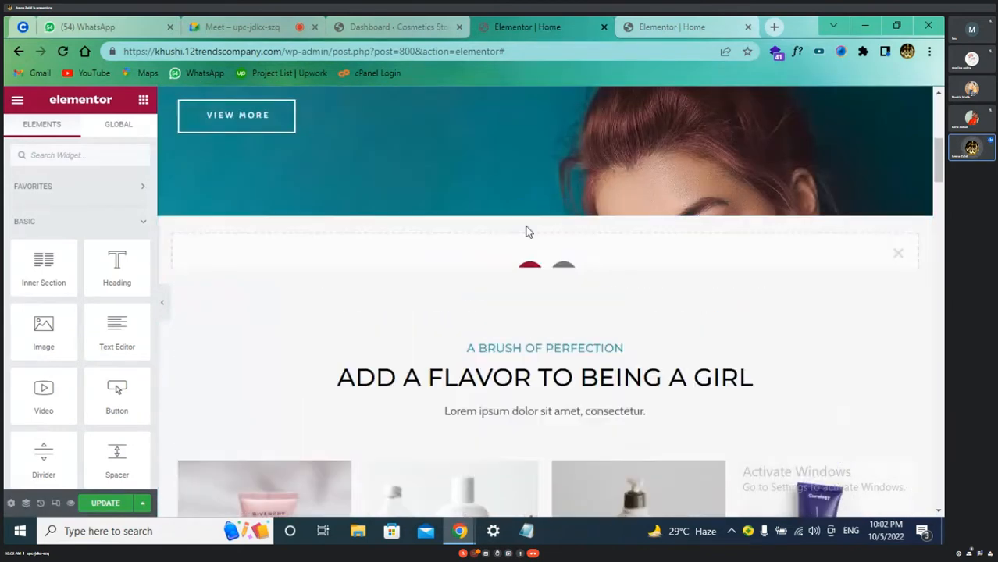
pyautogui.click(528, 277)
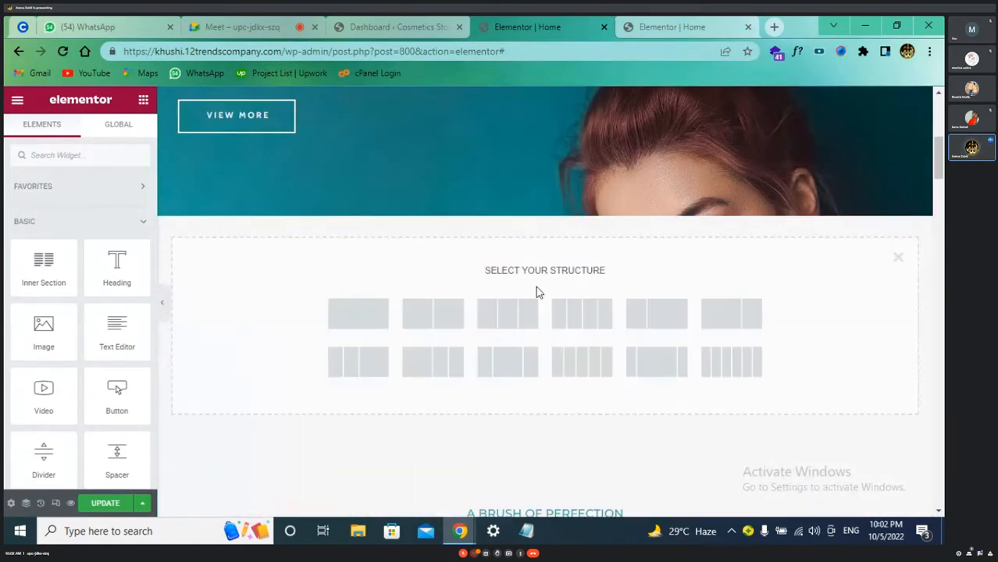
pyautogui.click(358, 315)
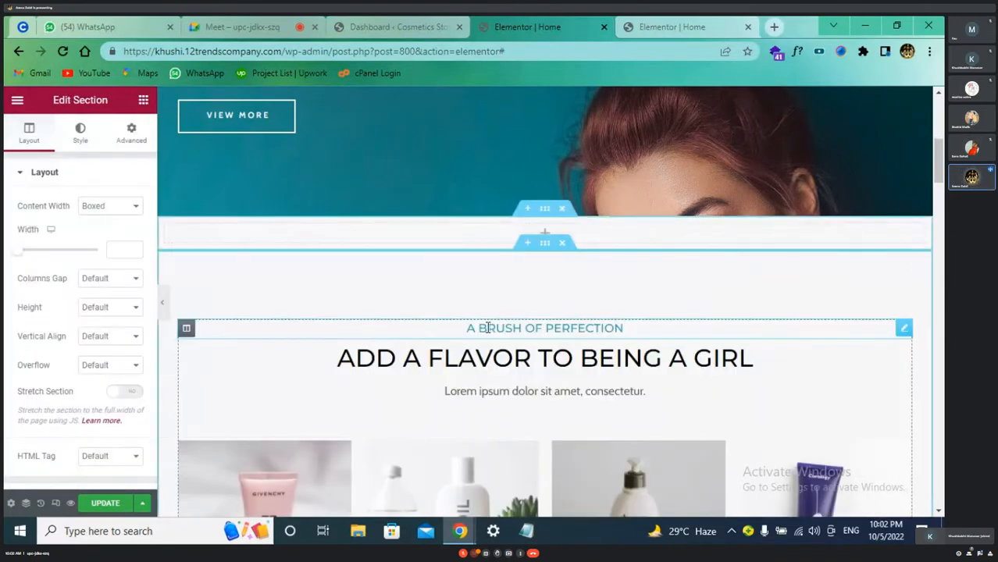
# Step: Search the widgets for "short" and place a Shortcode widget in the new empty section
pyautogui.click(546, 234)
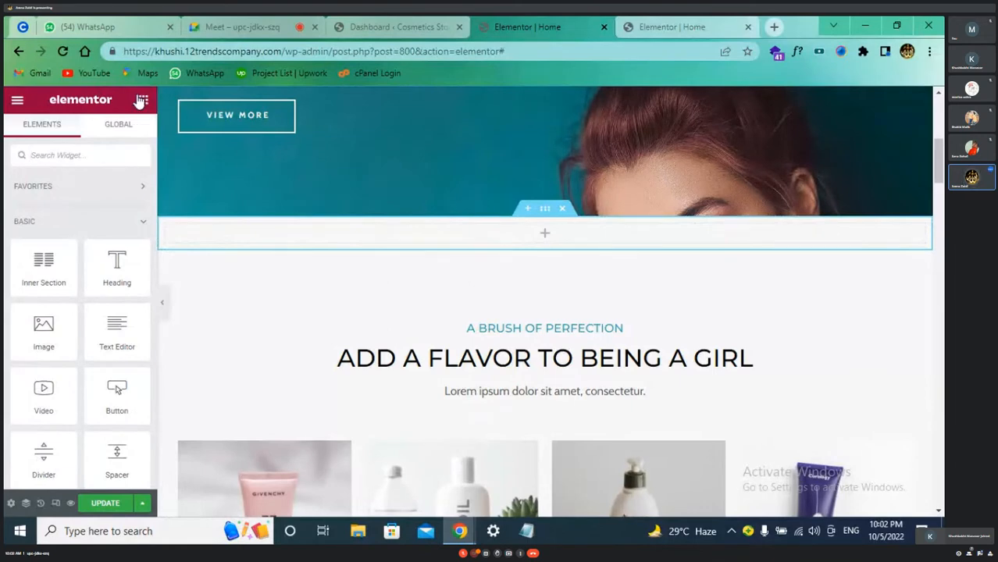
pyautogui.click(120, 150)
pyautogui.write('short')
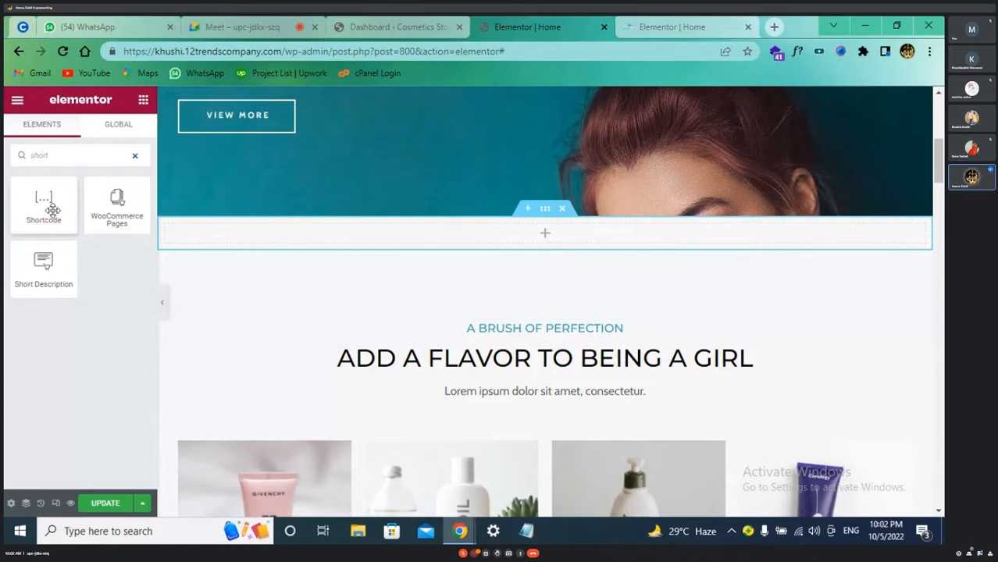
pyautogui.moveTo(54, 204); pyautogui.dragTo(556, 236)
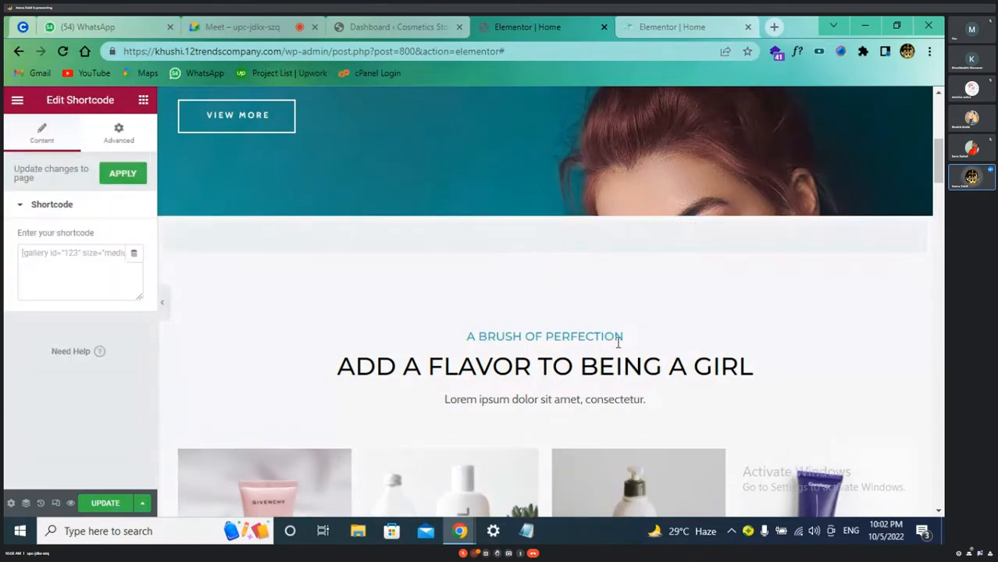
# Step: Open the existing product grid's Shortcode widget for editing and examine the grid's rows of products
pyautogui.scroll(-1, 538, 385)
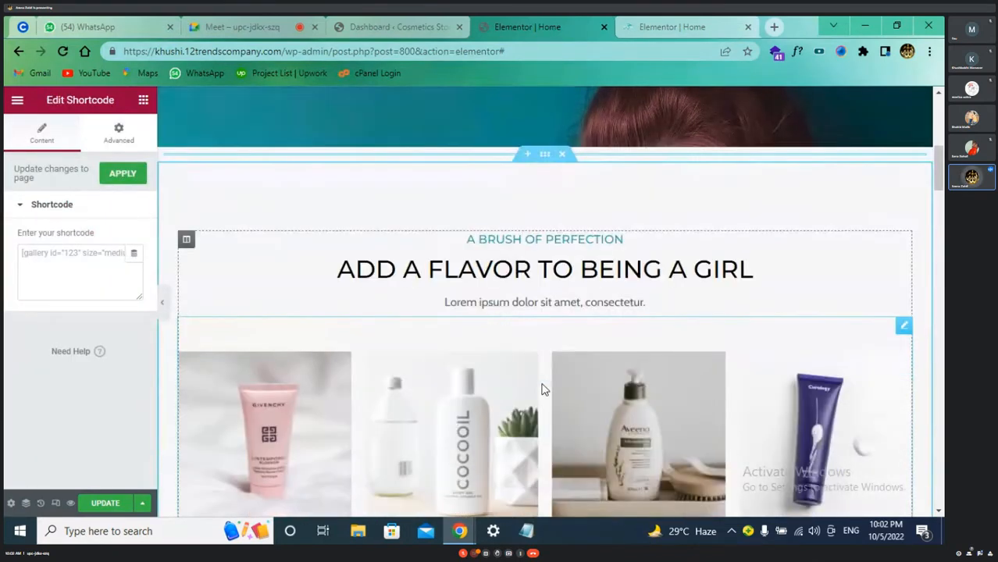
pyautogui.hotkey('ctrl', 'v')
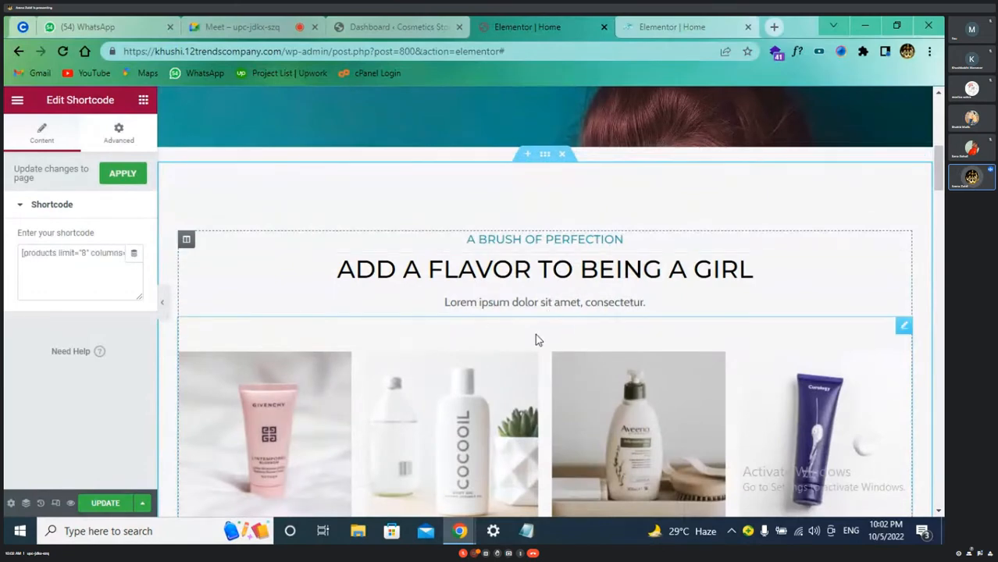
pyautogui.scroll(-2, 656, 341)
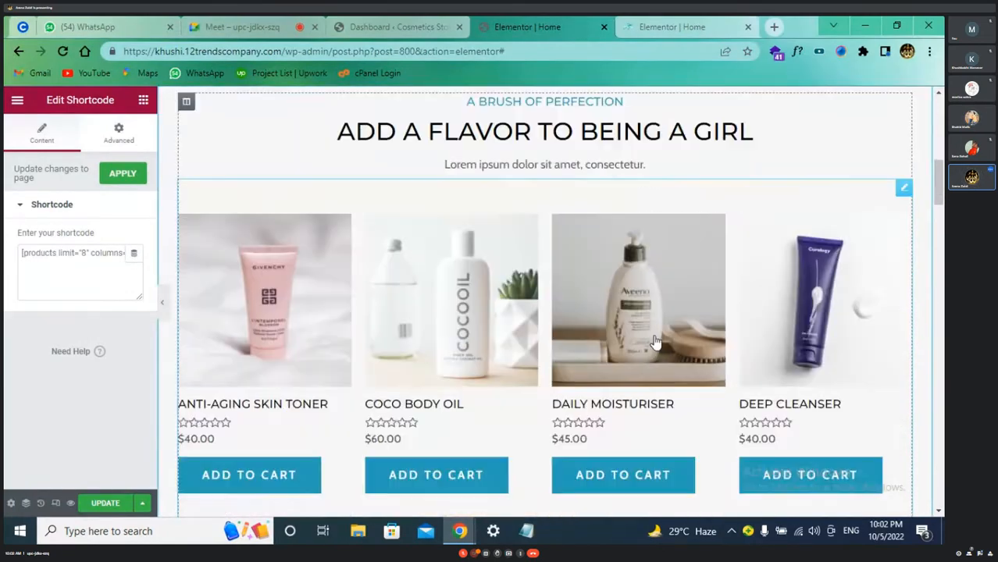
pyautogui.scroll(-2, 485, 453)
pyautogui.scroll(2, 485, 453)
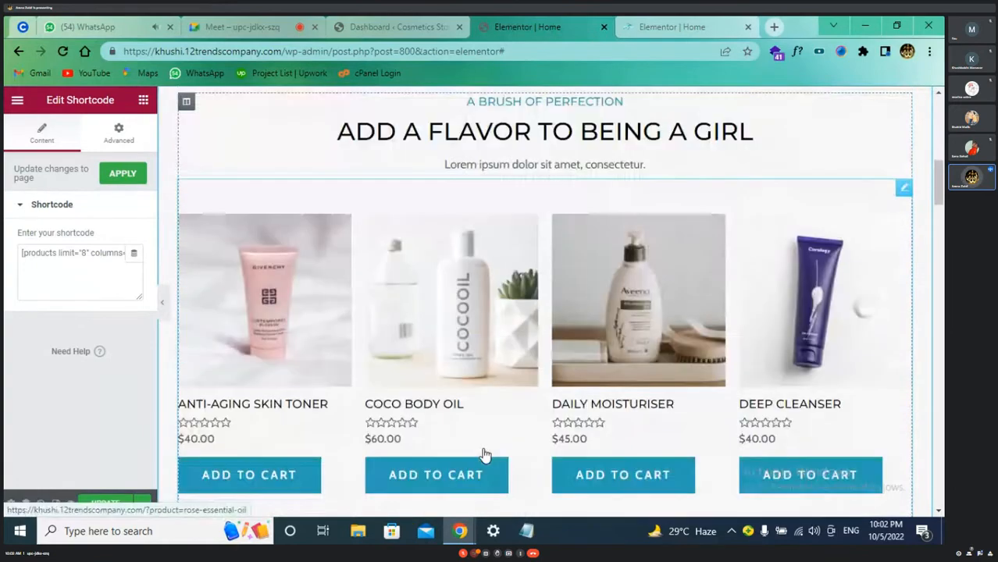
pyautogui.scroll(-3, 539, 430)
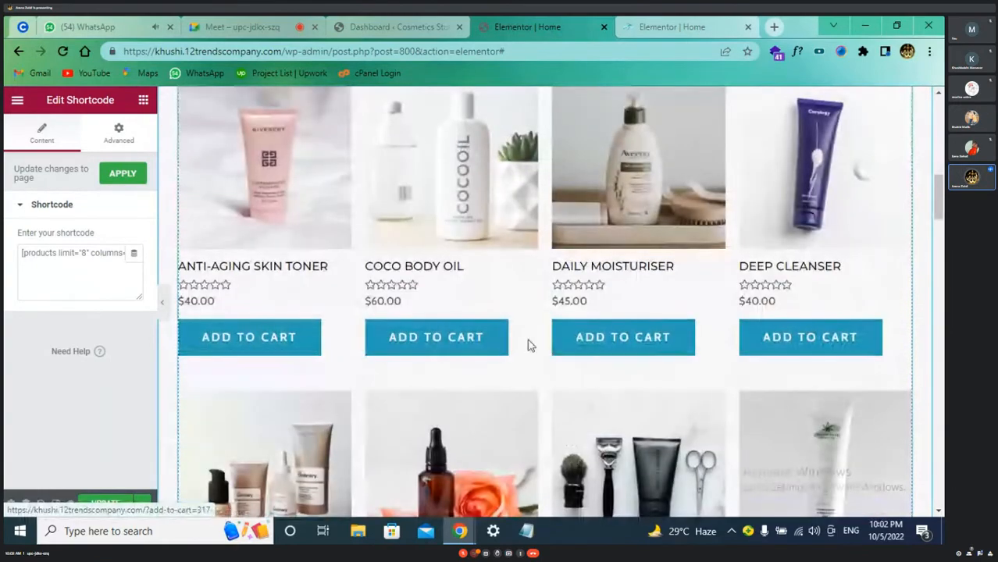
pyautogui.scroll(-3, 514, 279)
pyautogui.scroll(-4, 649, 357)
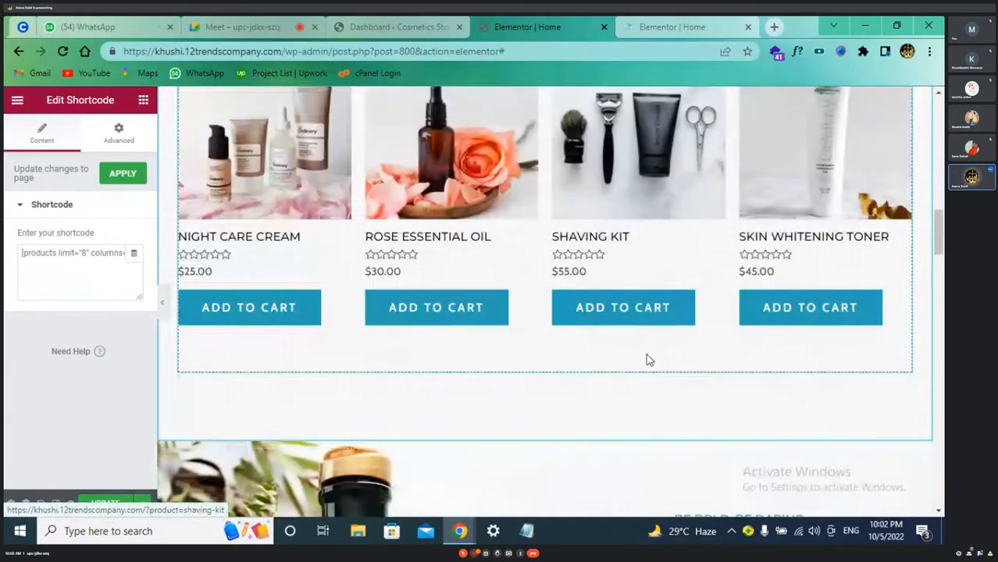
pyautogui.scroll(4, 646, 359)
pyautogui.scroll(10, 645, 360)
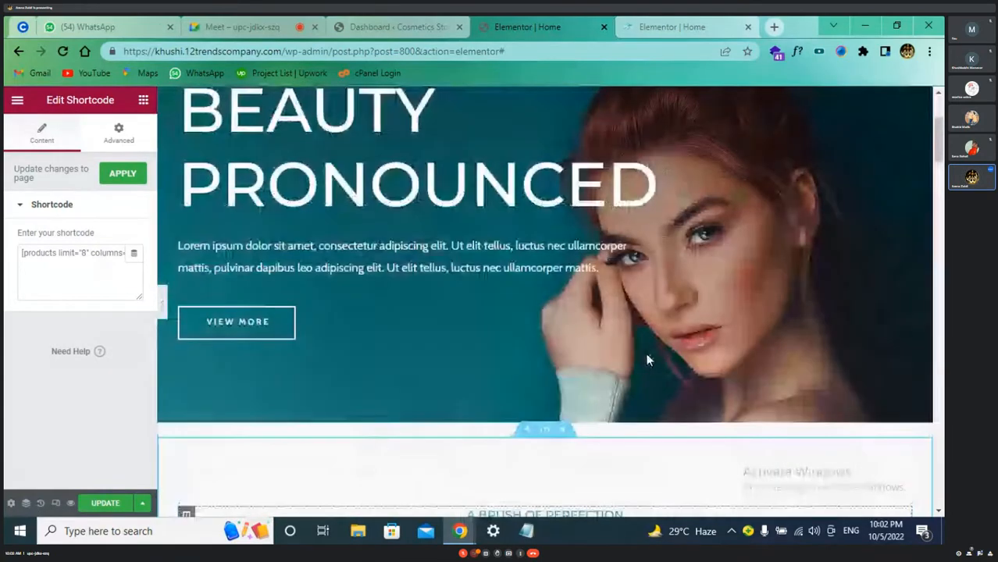
pyautogui.scroll(-3, 647, 358)
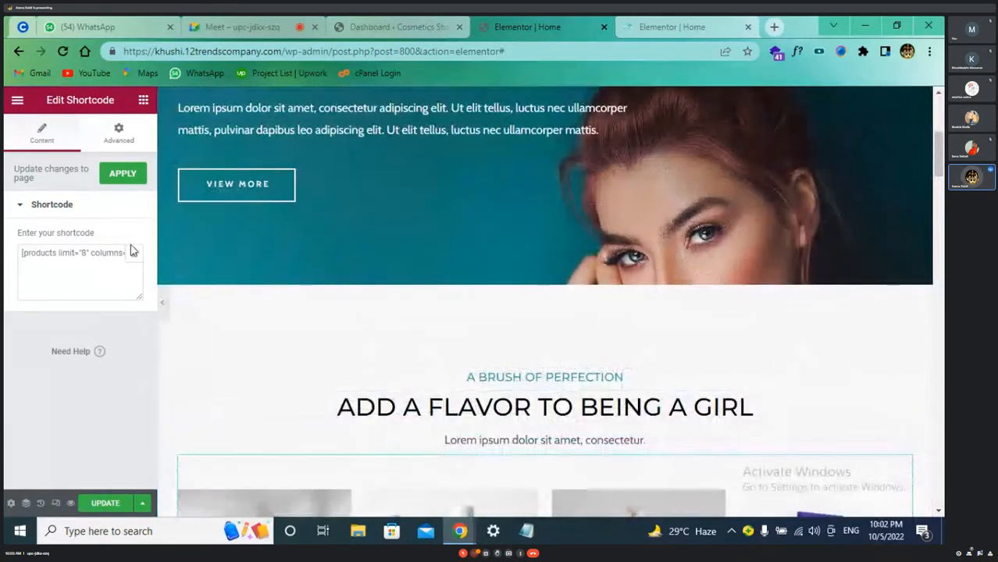
# Step: Copy the whole shortcode [products limit="8" columns="4"] from the existing product grid's widget
pyautogui.click(88, 256)
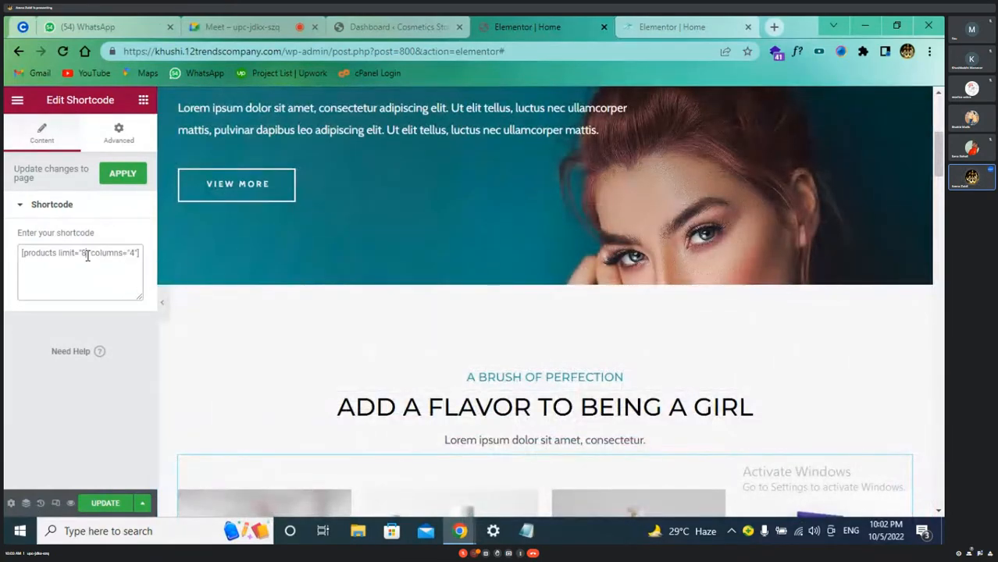
pyautogui.hotkey('ctrl', 'a')
pyautogui.rightClick(88, 256)
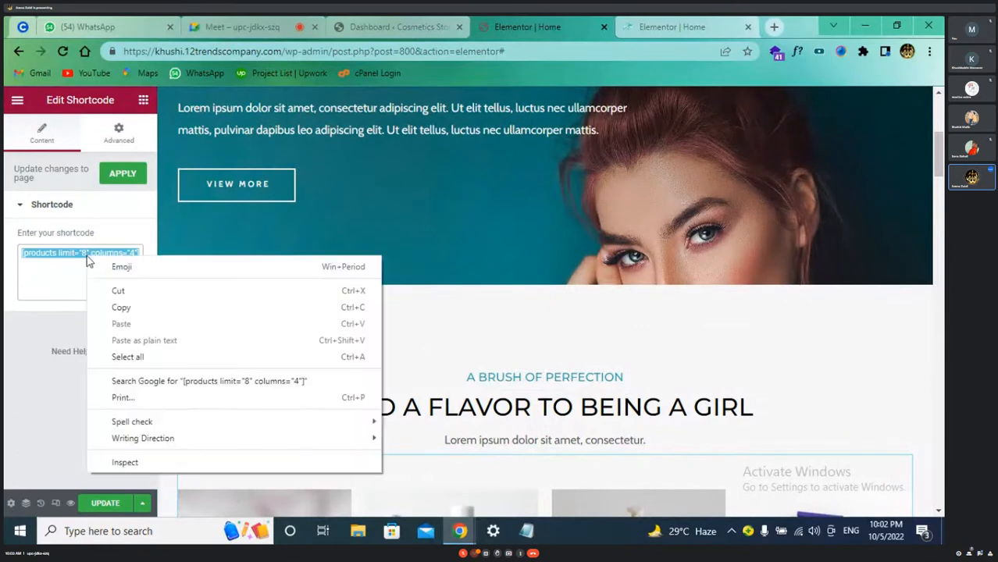
pyautogui.click(139, 316)
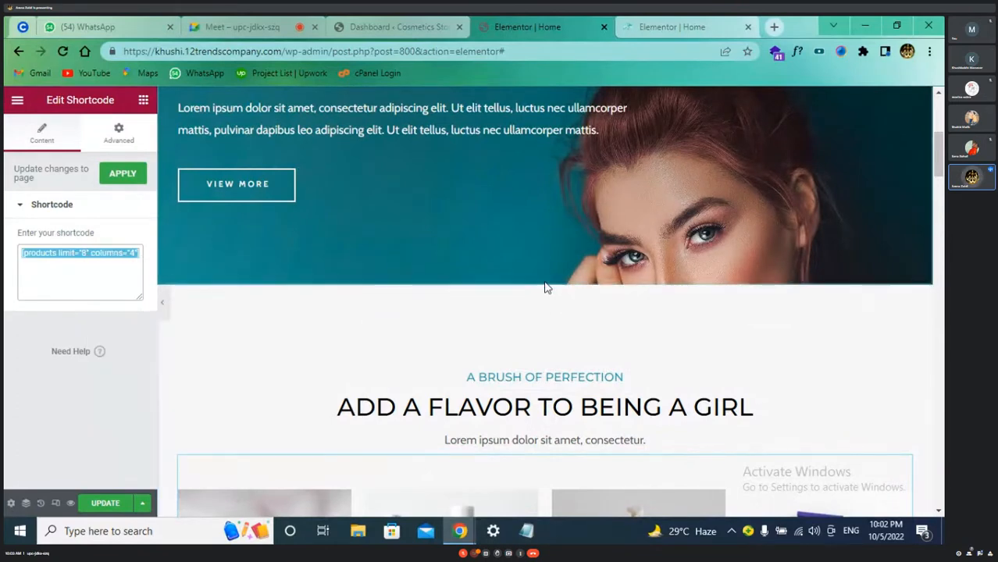
# Step: Insert another single-column section directly below the banner, above the section holding the empty Shortcode widget
pyautogui.click(505, 298)
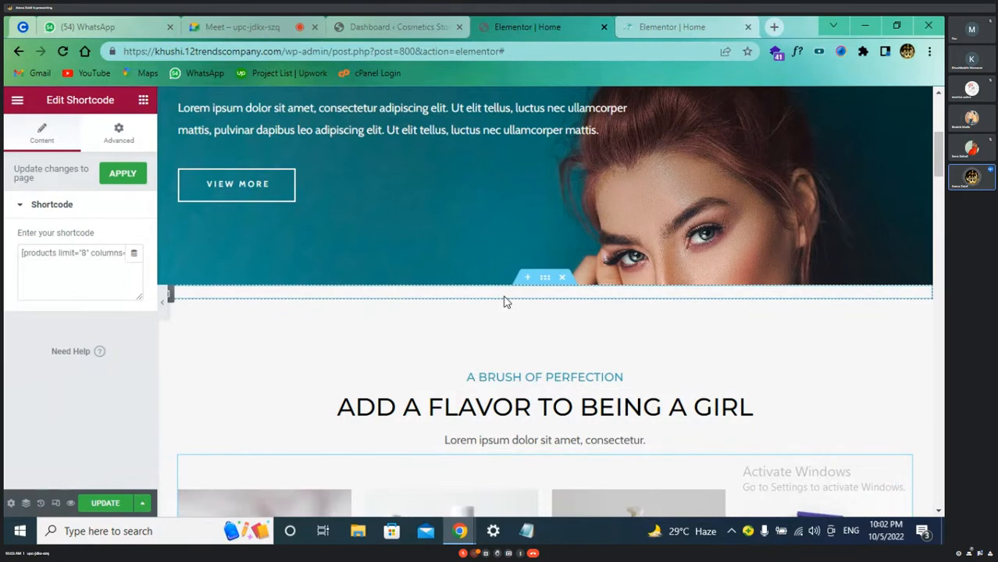
pyautogui.click(545, 279)
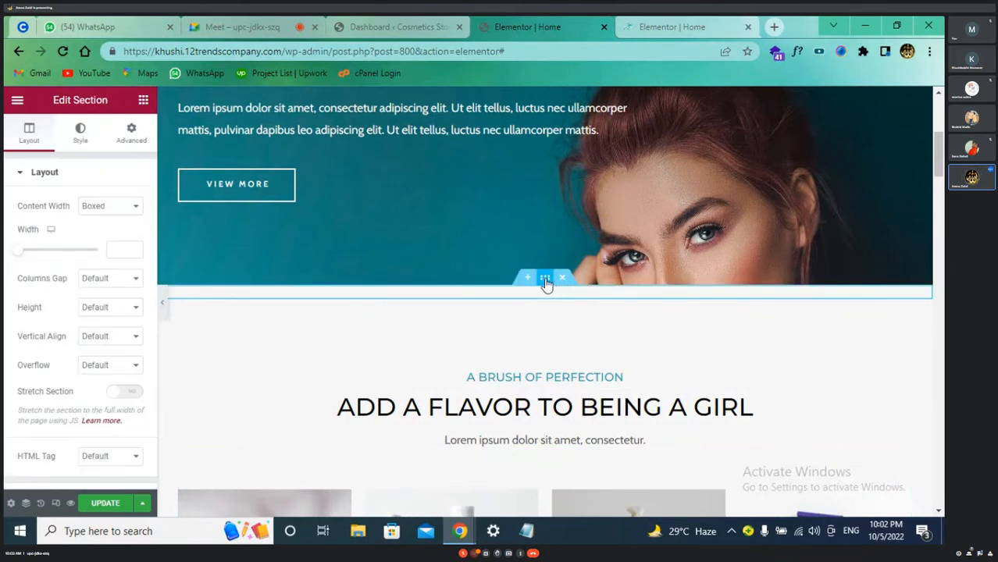
pyautogui.click(528, 278)
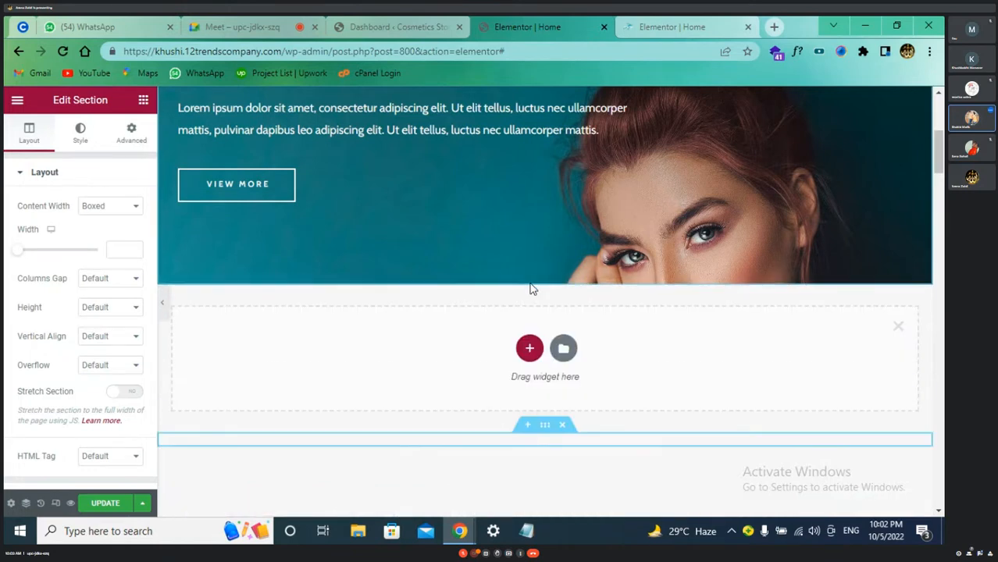
pyautogui.click(530, 348)
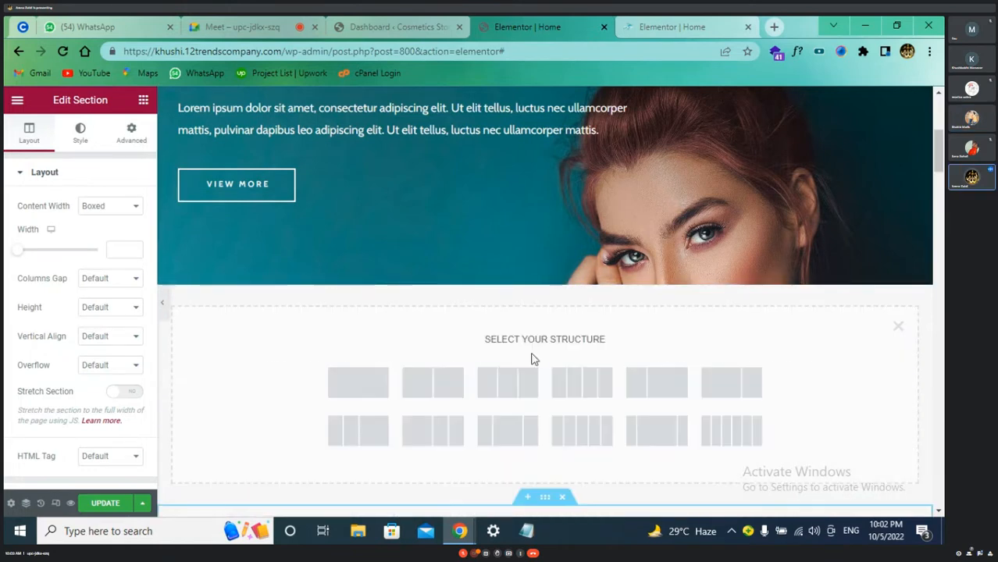
pyautogui.click(367, 393)
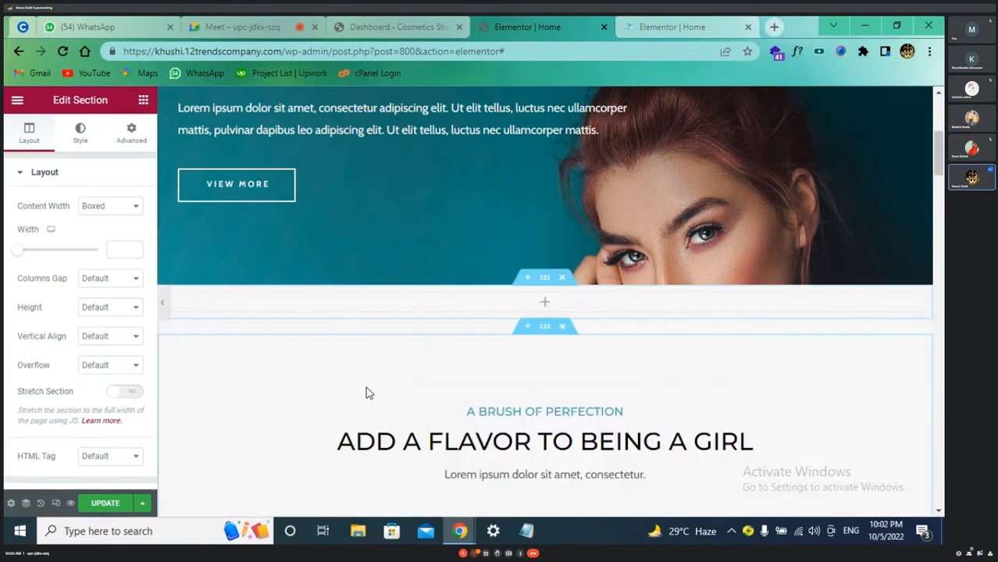
# Step: Search the widgets for "short" and place a Shortcode widget in the empty section directly below the banner
pyautogui.click(545, 305)
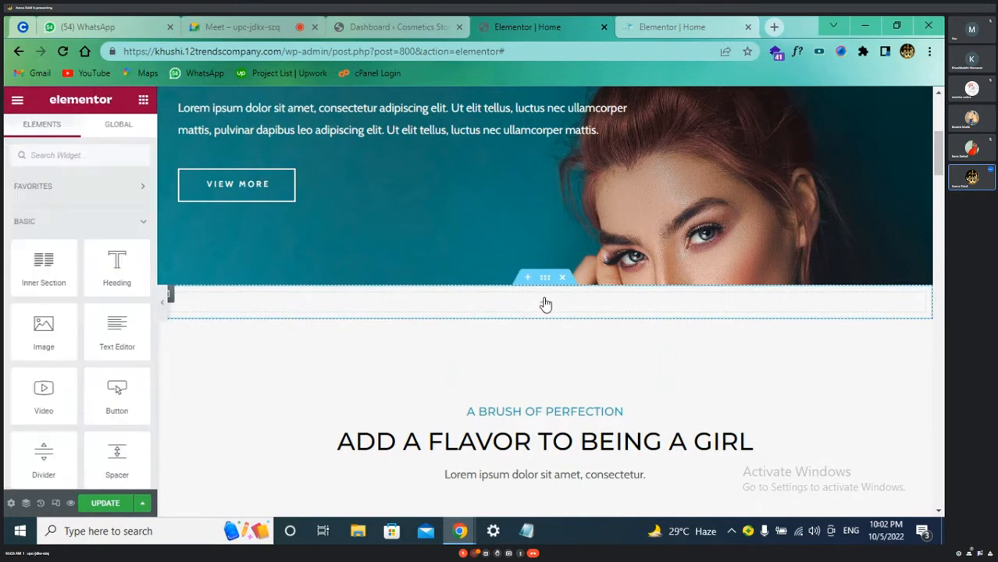
pyautogui.click(81, 152)
pyautogui.write('sho')
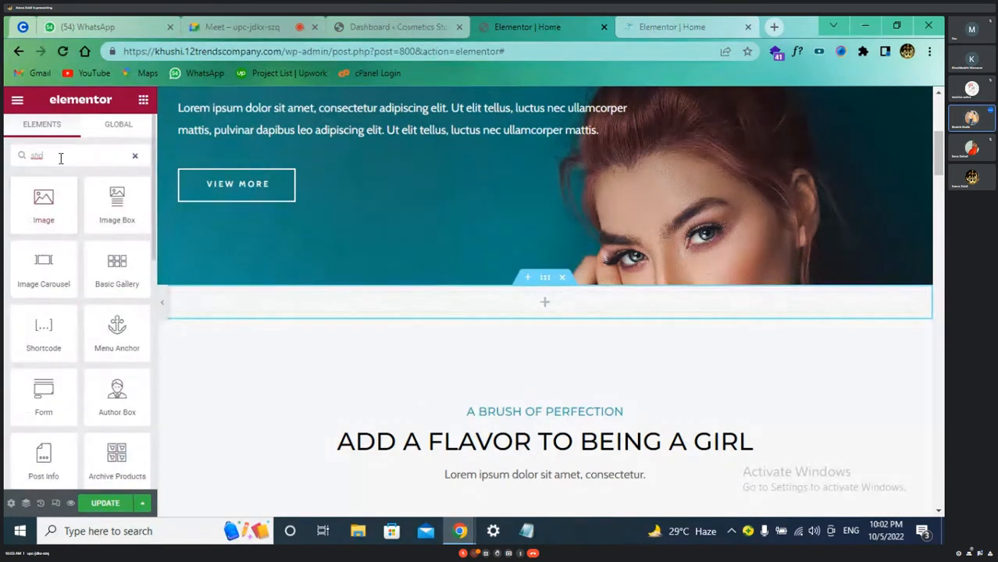
pyautogui.moveTo(60, 157); pyautogui.dragTo(6, 160)
pyautogui.press('BackSpace')
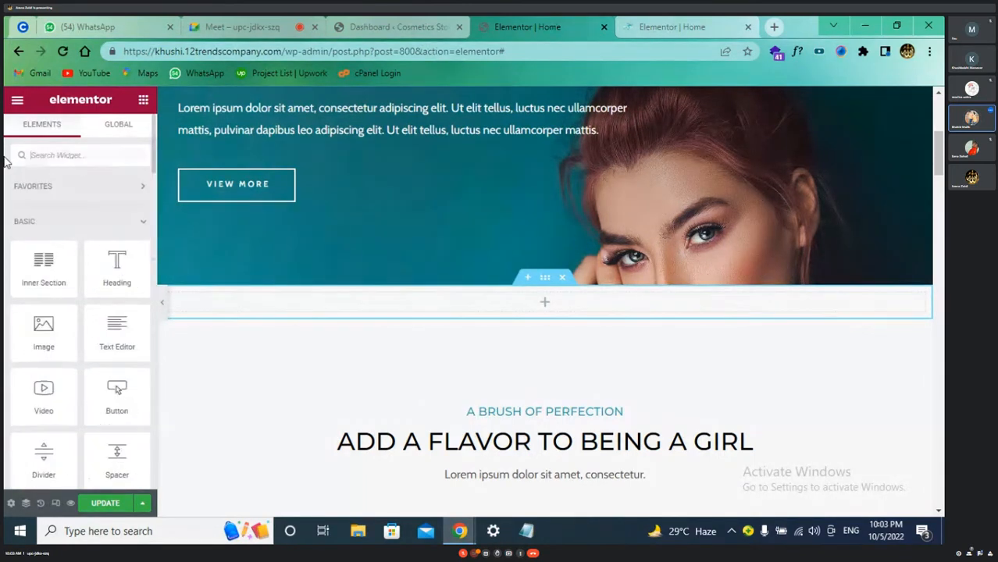
pyautogui.write('short')
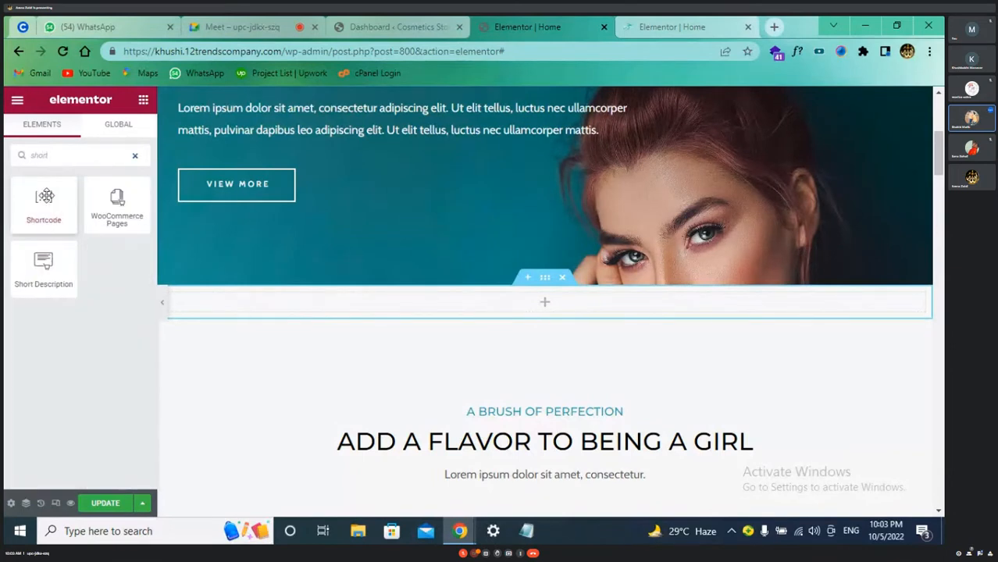
pyautogui.moveTo(45, 196); pyautogui.dragTo(553, 308)
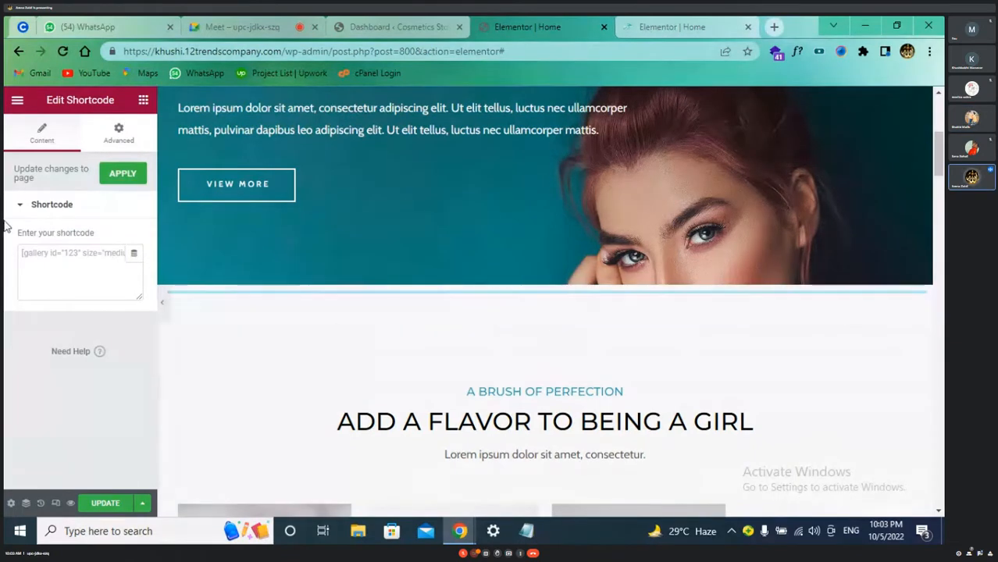
# Step: Paste [products limit="8" columns="4"] into the new Shortcode widget and look over the product grids below the banner
pyautogui.rightClick(69, 257)
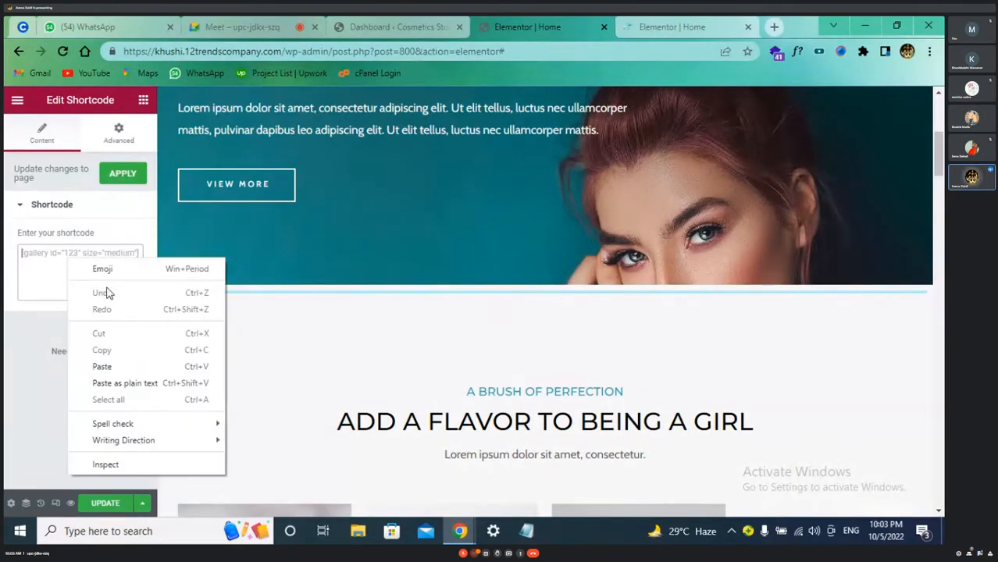
pyautogui.click(120, 366)
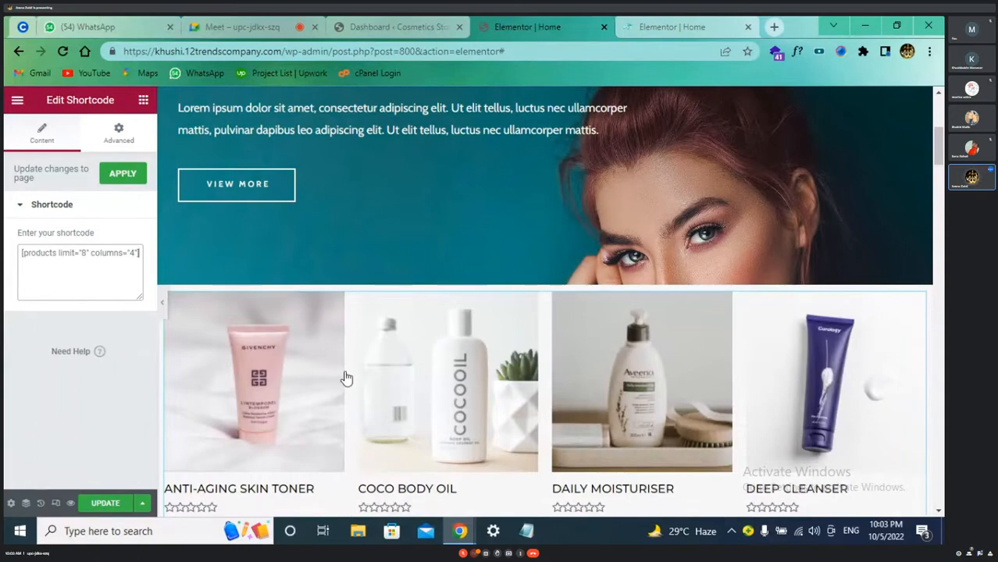
pyautogui.scroll(-1, 390, 380)
pyautogui.scroll(-2, 432, 380)
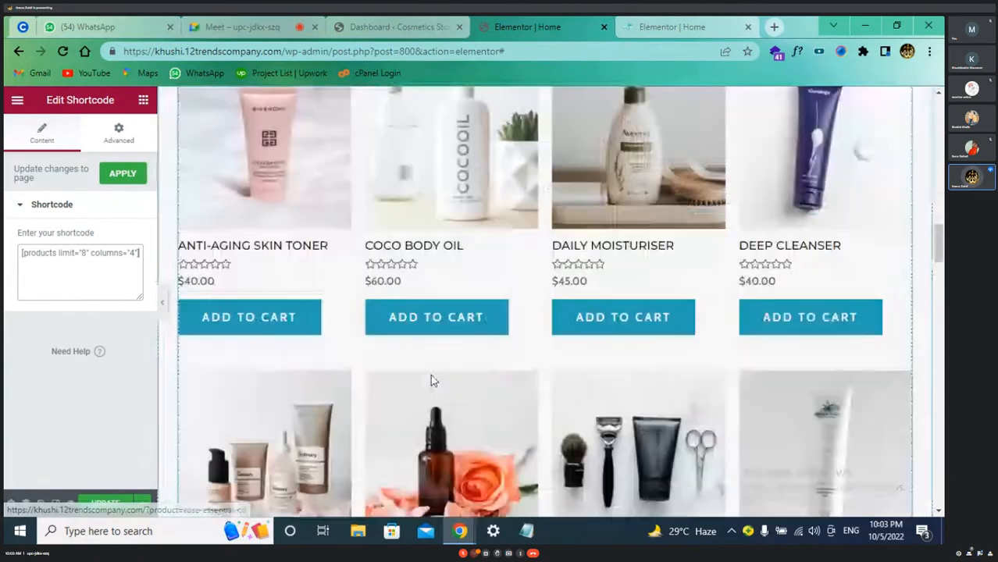